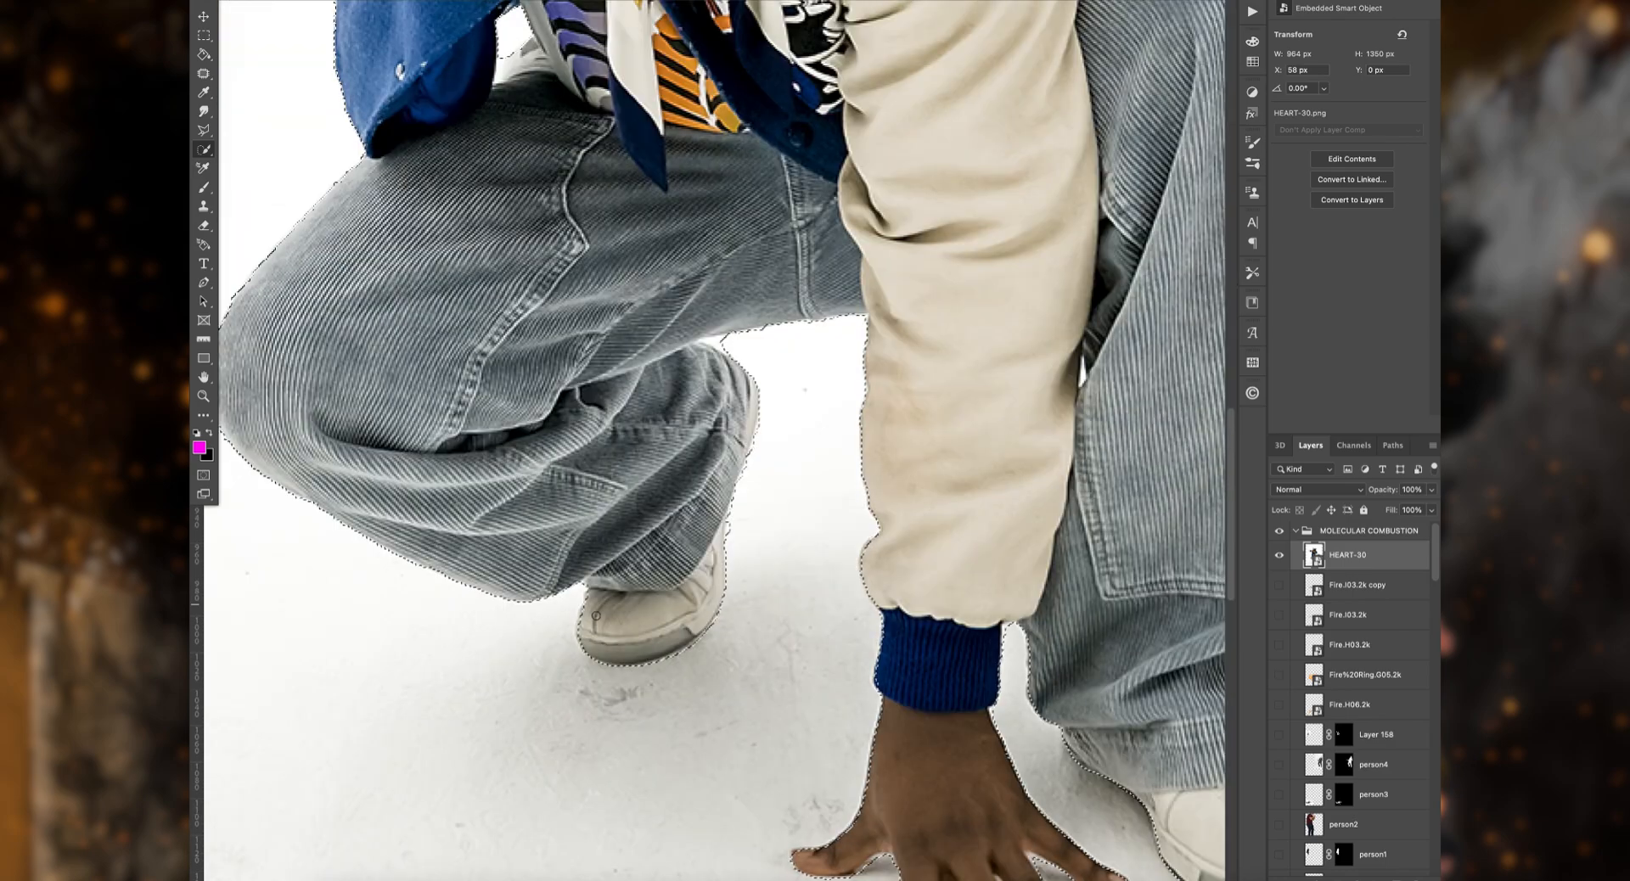
pyautogui.scroll(-3, 713, 441)
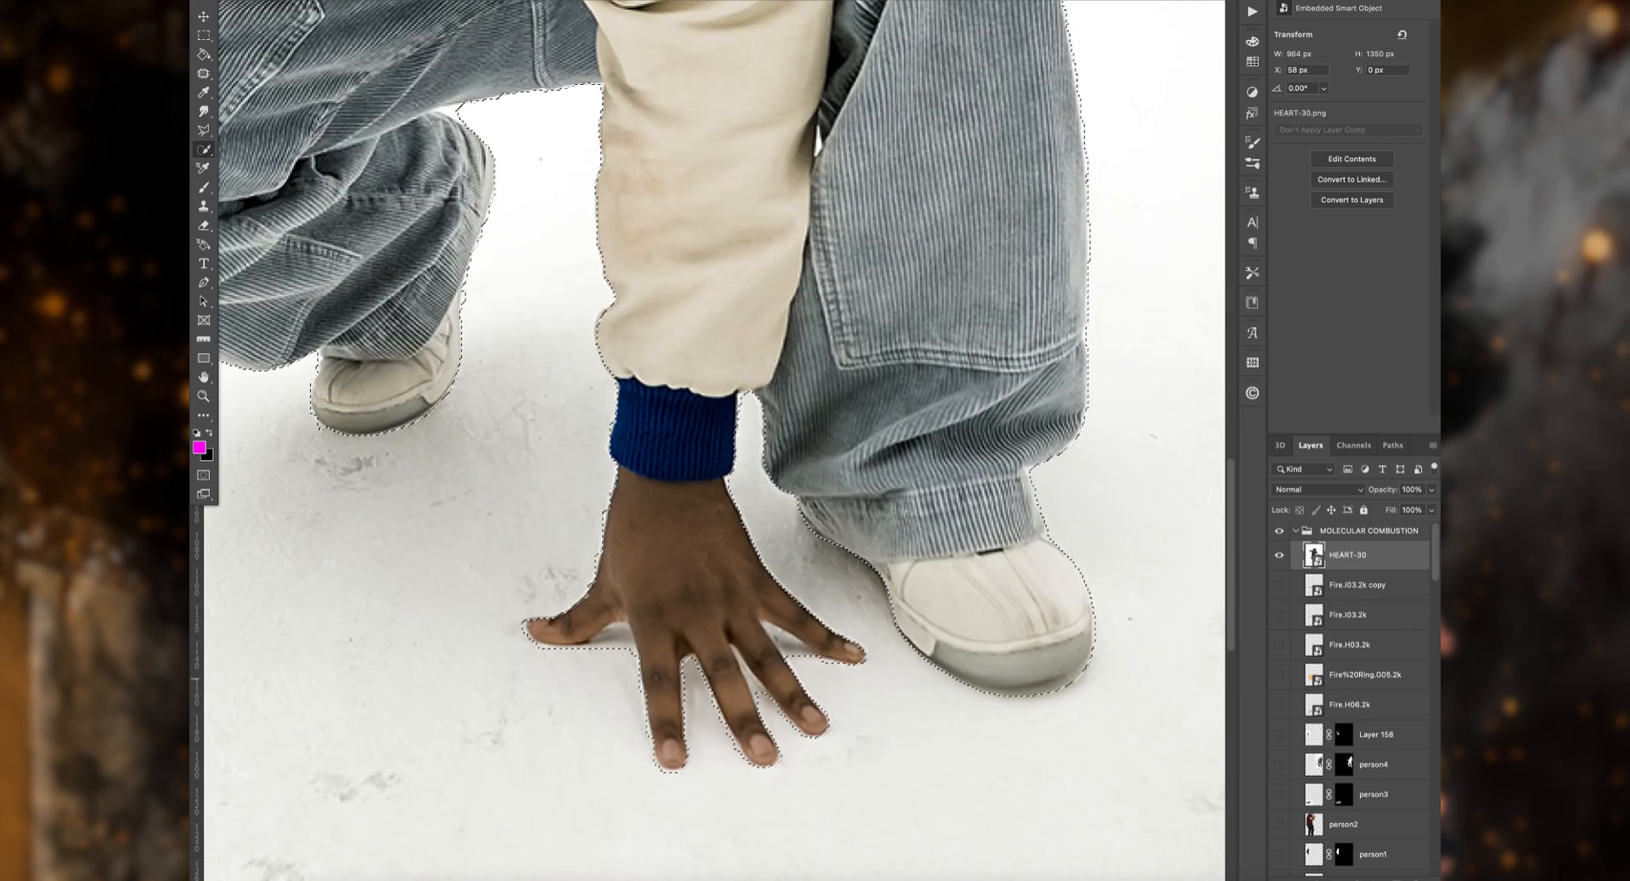
# Step: Refine the selection of the crouching man around his planted hand, the blue cuff and the neighbouring trouser leg
pyautogui.moveTo(680, 512); pyautogui.dragTo(698, 659)
pyautogui.moveTo(727, 452); pyautogui.dragTo(783, 466)
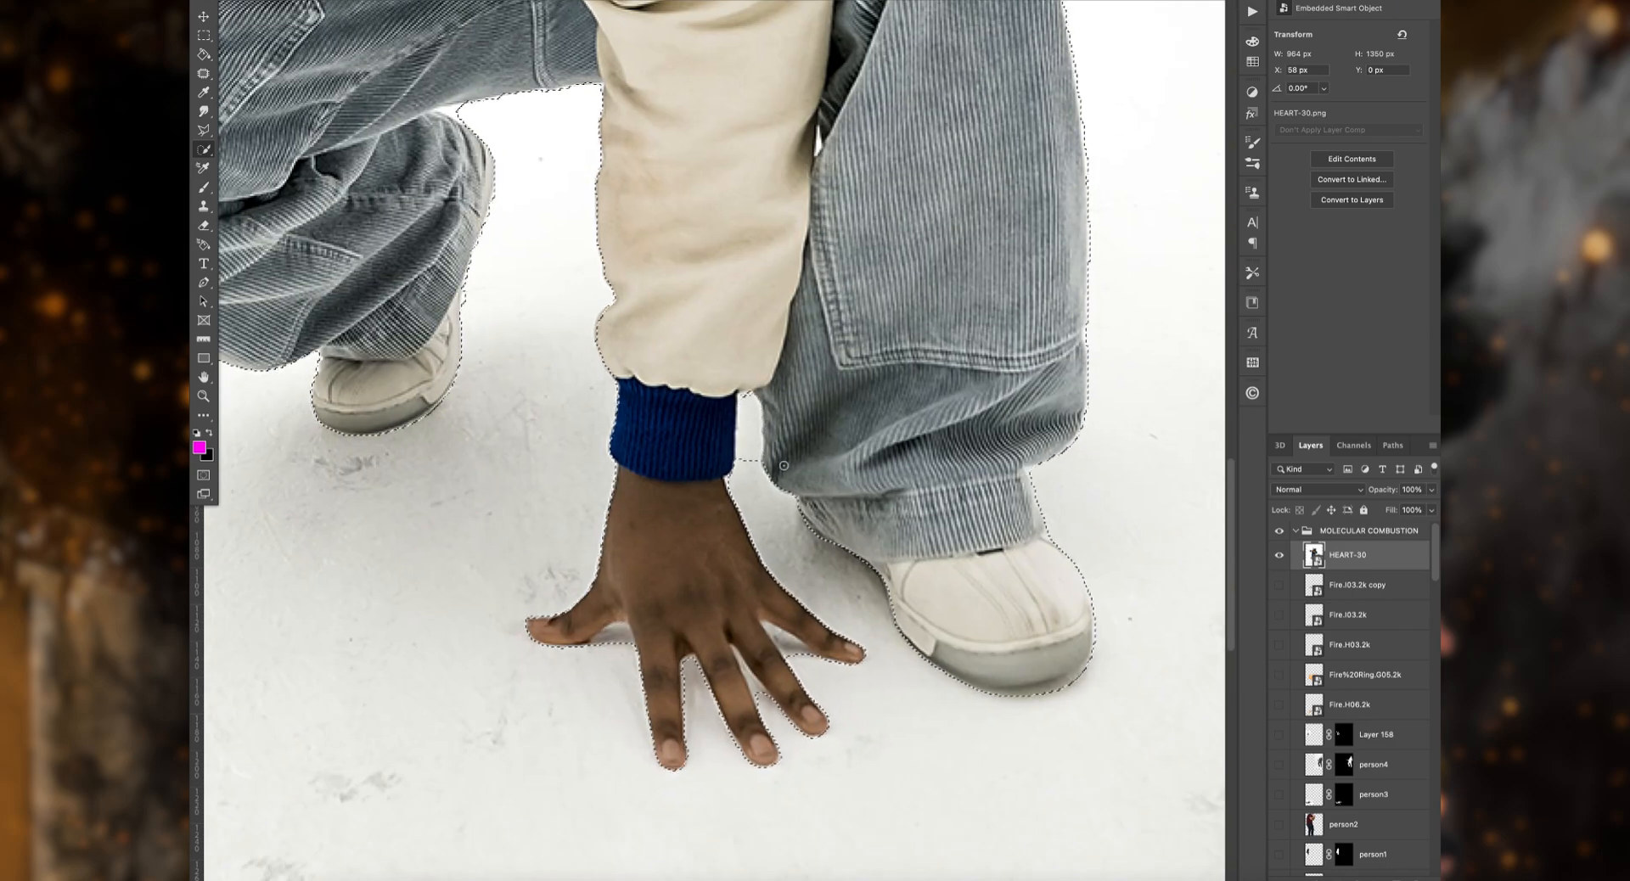
# Step: Copy the selected man to a new layer and show him against the magenta fill layer
pyautogui.scroll(8, 769, 419)
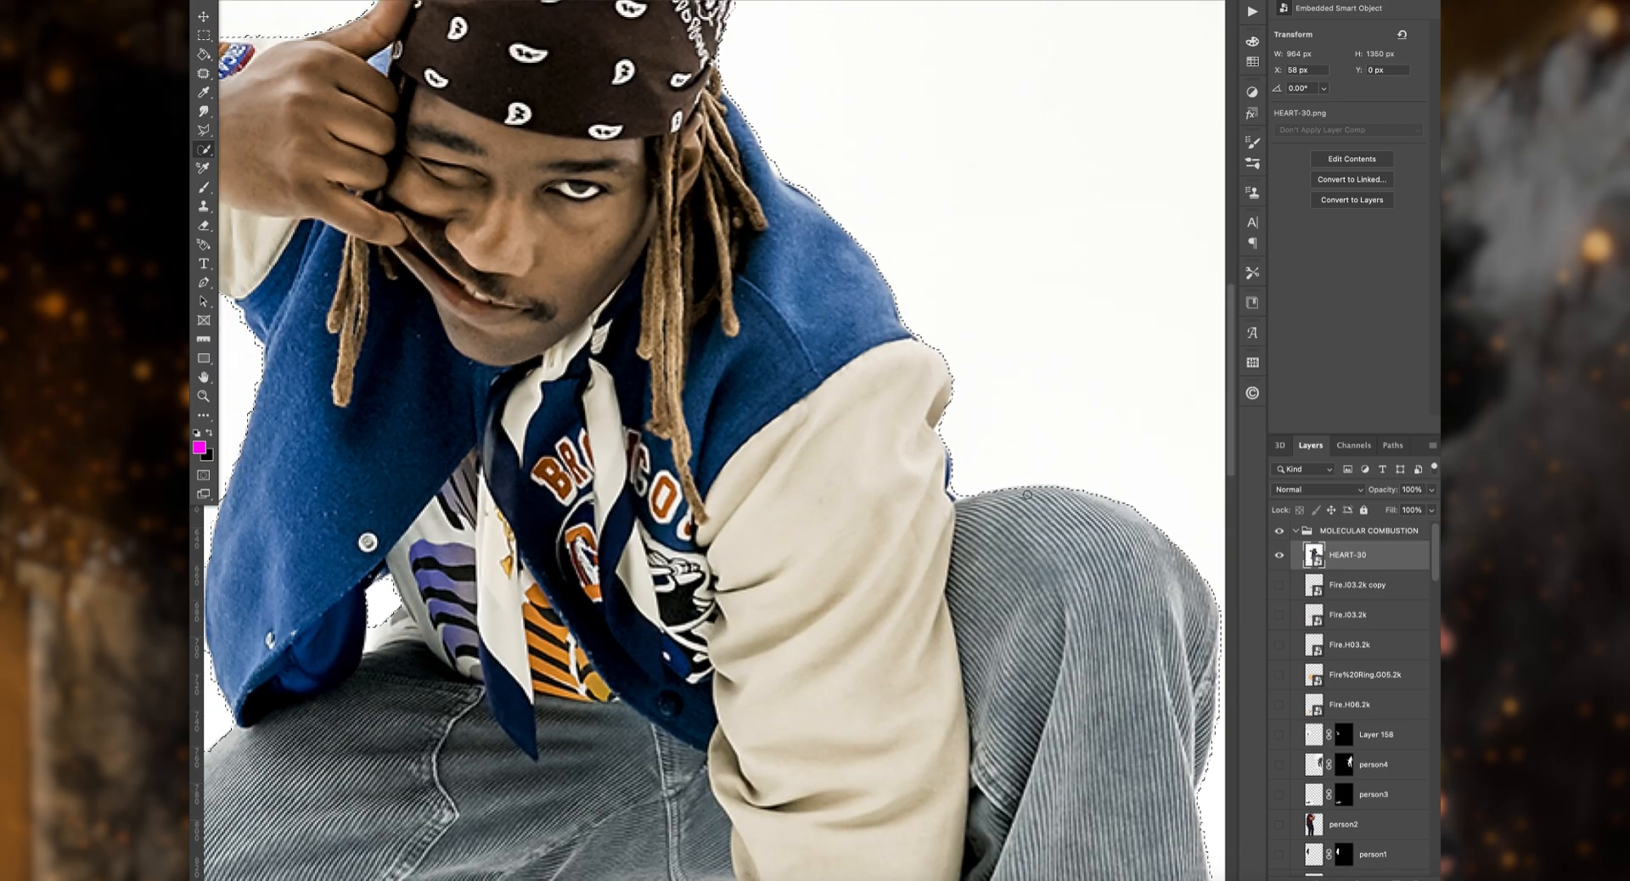
pyautogui.press('super+j')
pyautogui.click(1279, 790)
# Step: Erase the leftover white fringe along the jacket sleeve's outer edge and the raised knee beside it
pyautogui.scroll(3, 953, 411)
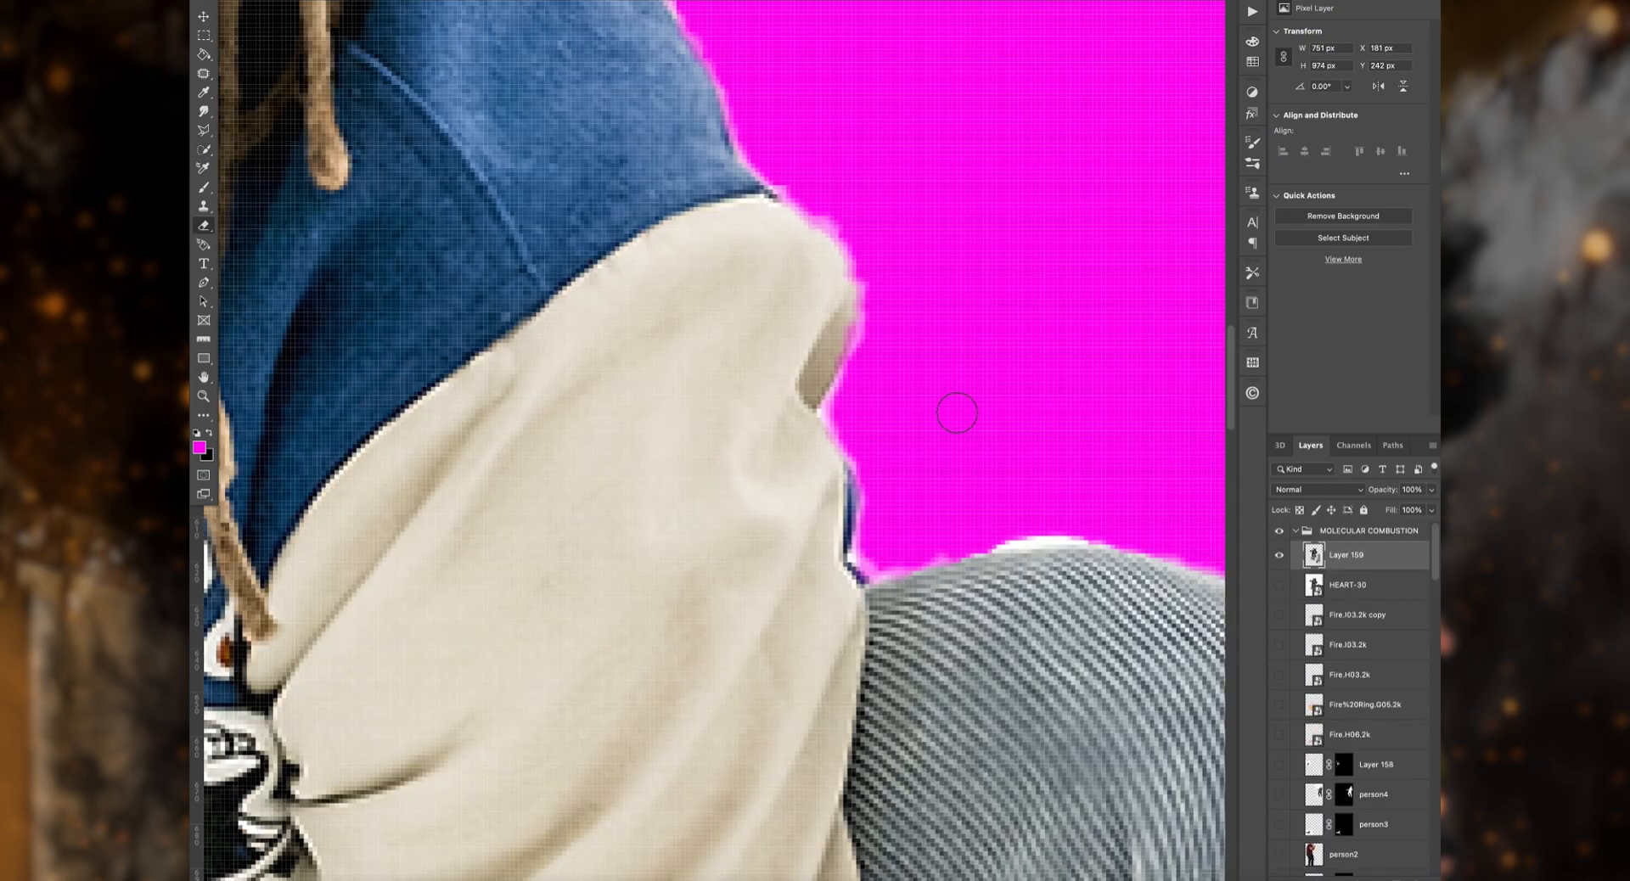
pyautogui.hscroll(1, 954, 411)
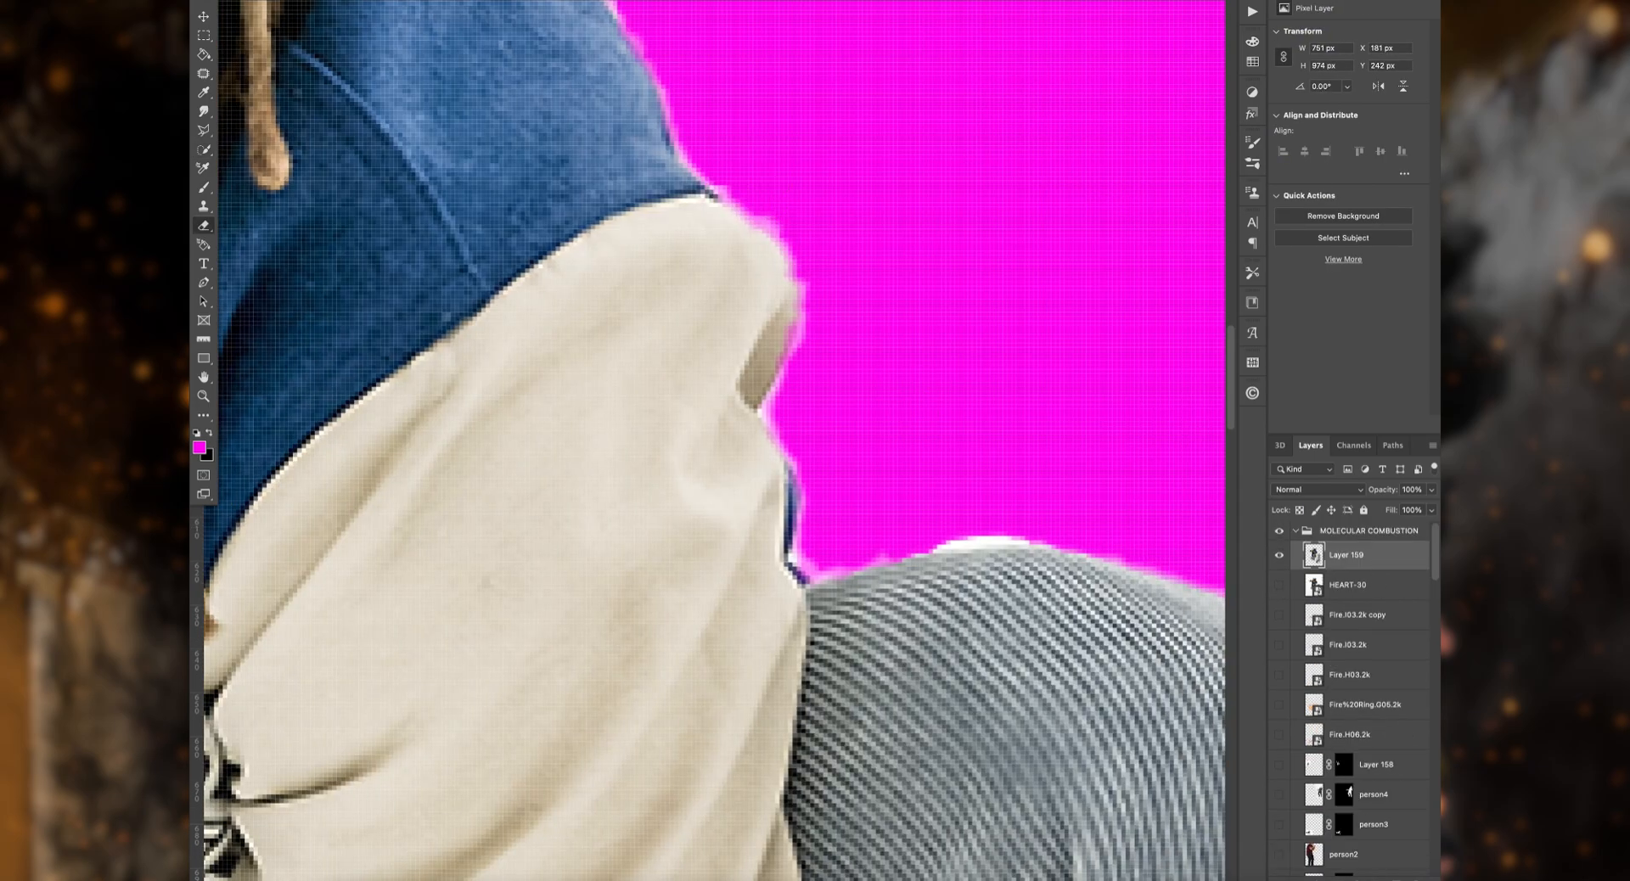
pyautogui.scroll(-5, 825, 463)
pyautogui.hscroll(5, 825, 463)
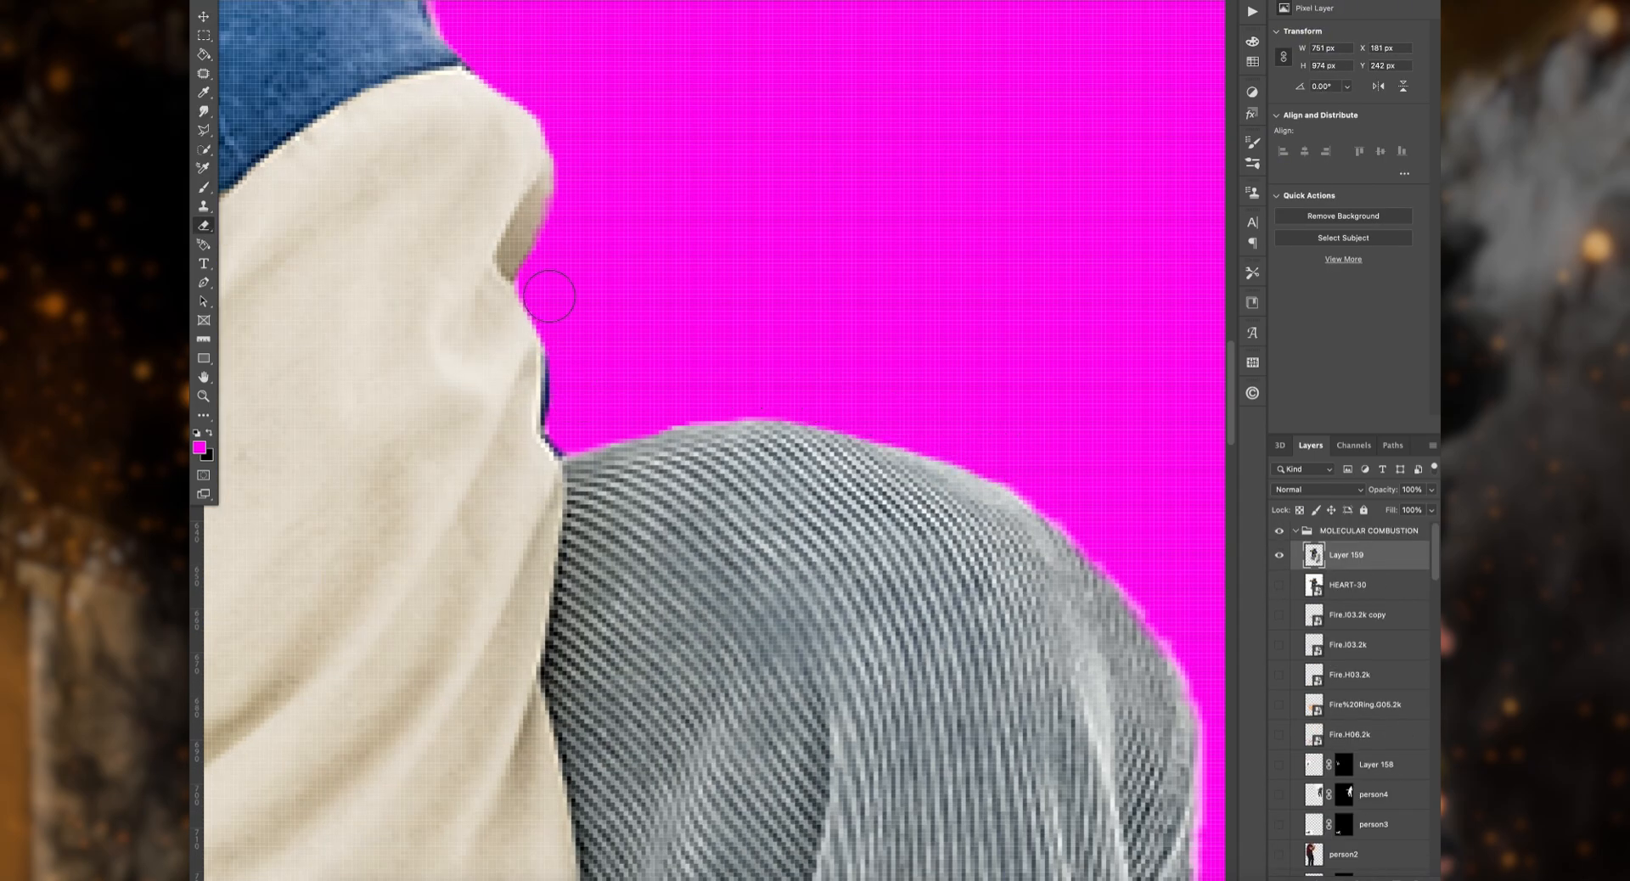
pyautogui.scroll(-12, 978, 532)
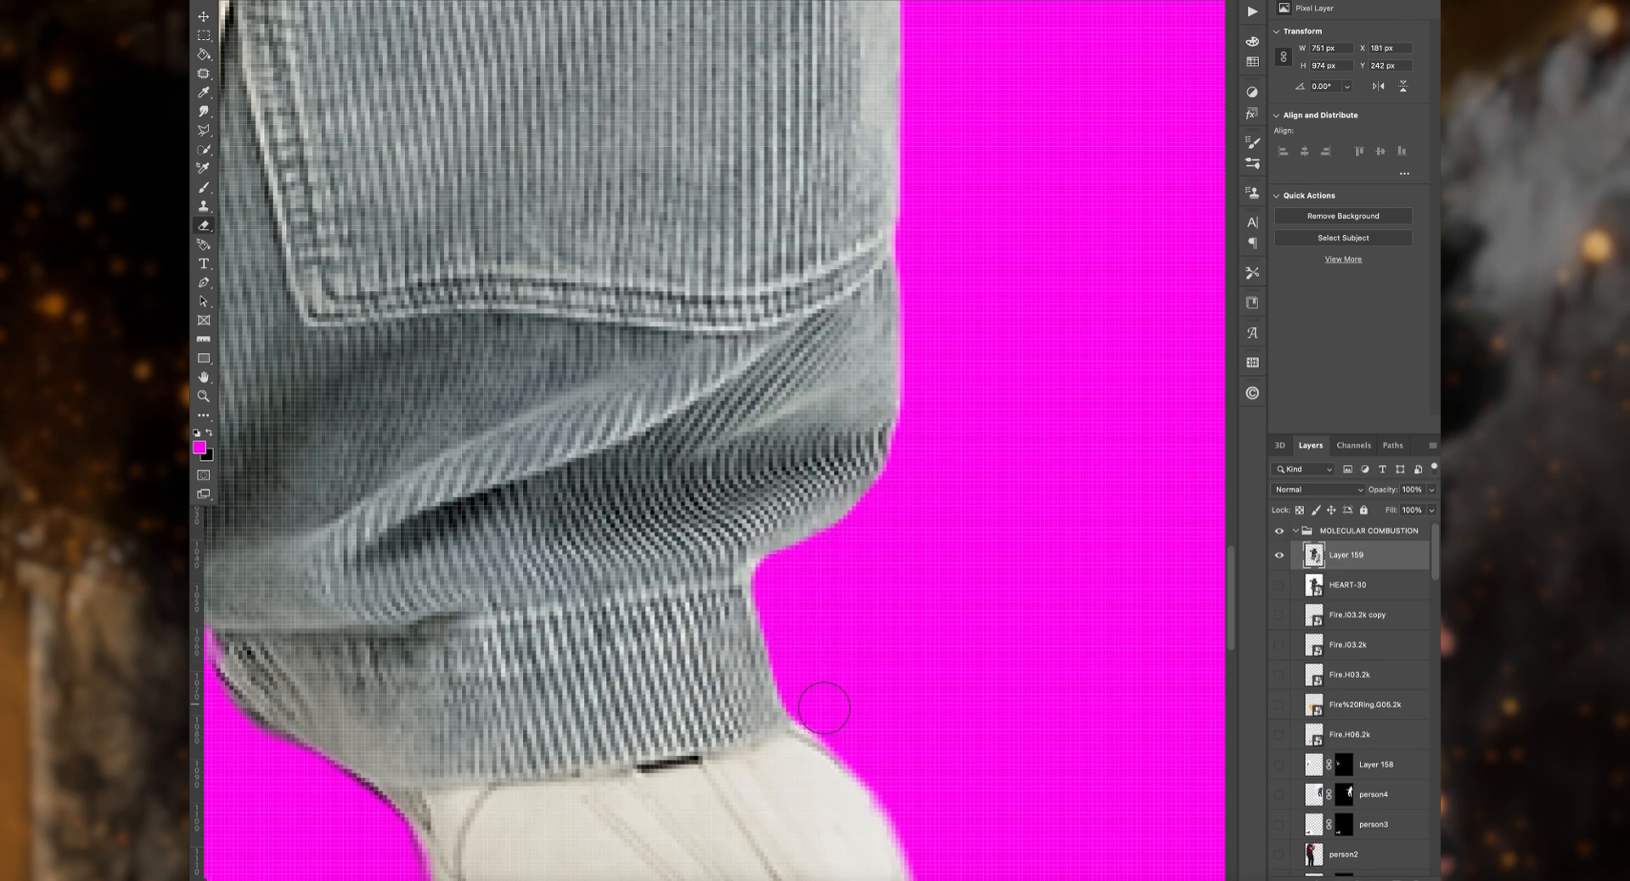
# Step: Erase the leftover fringe around the trouser hem and the white shoe beside the planted hand
pyautogui.scroll(-3, 823, 707)
pyautogui.scroll(-2, 944, 729)
pyautogui.hscroll(-1, 849, 704)
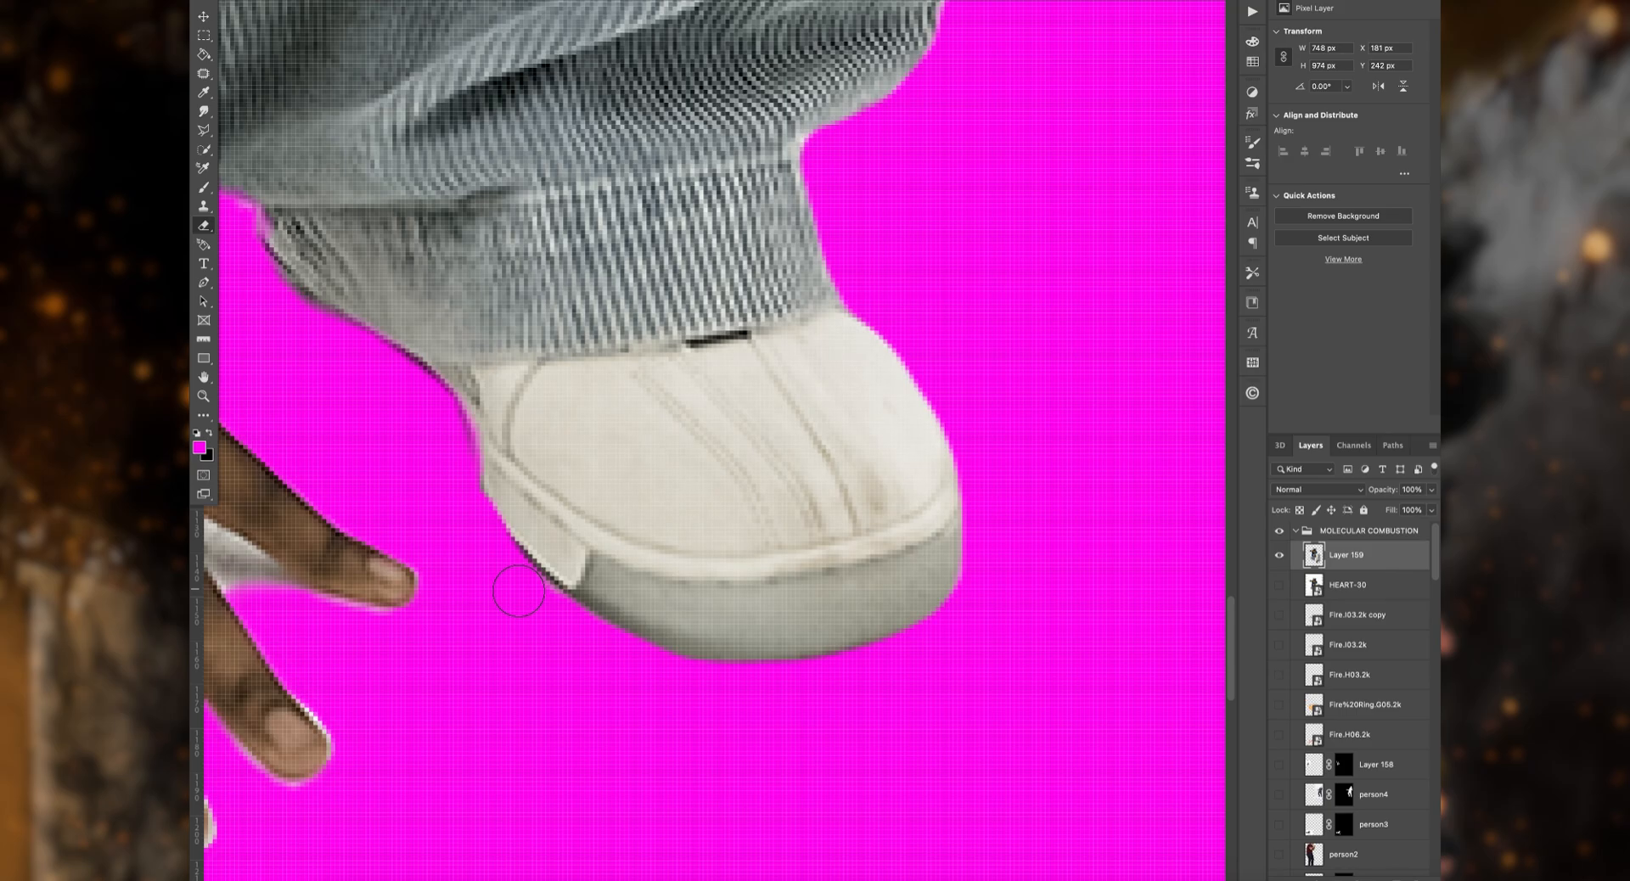
# Step: Erase the background remnants between the planted hand's blue cuff and the trouser leg
pyautogui.hscroll(-5, 728, 684)
pyautogui.scroll(2, 547, 176)
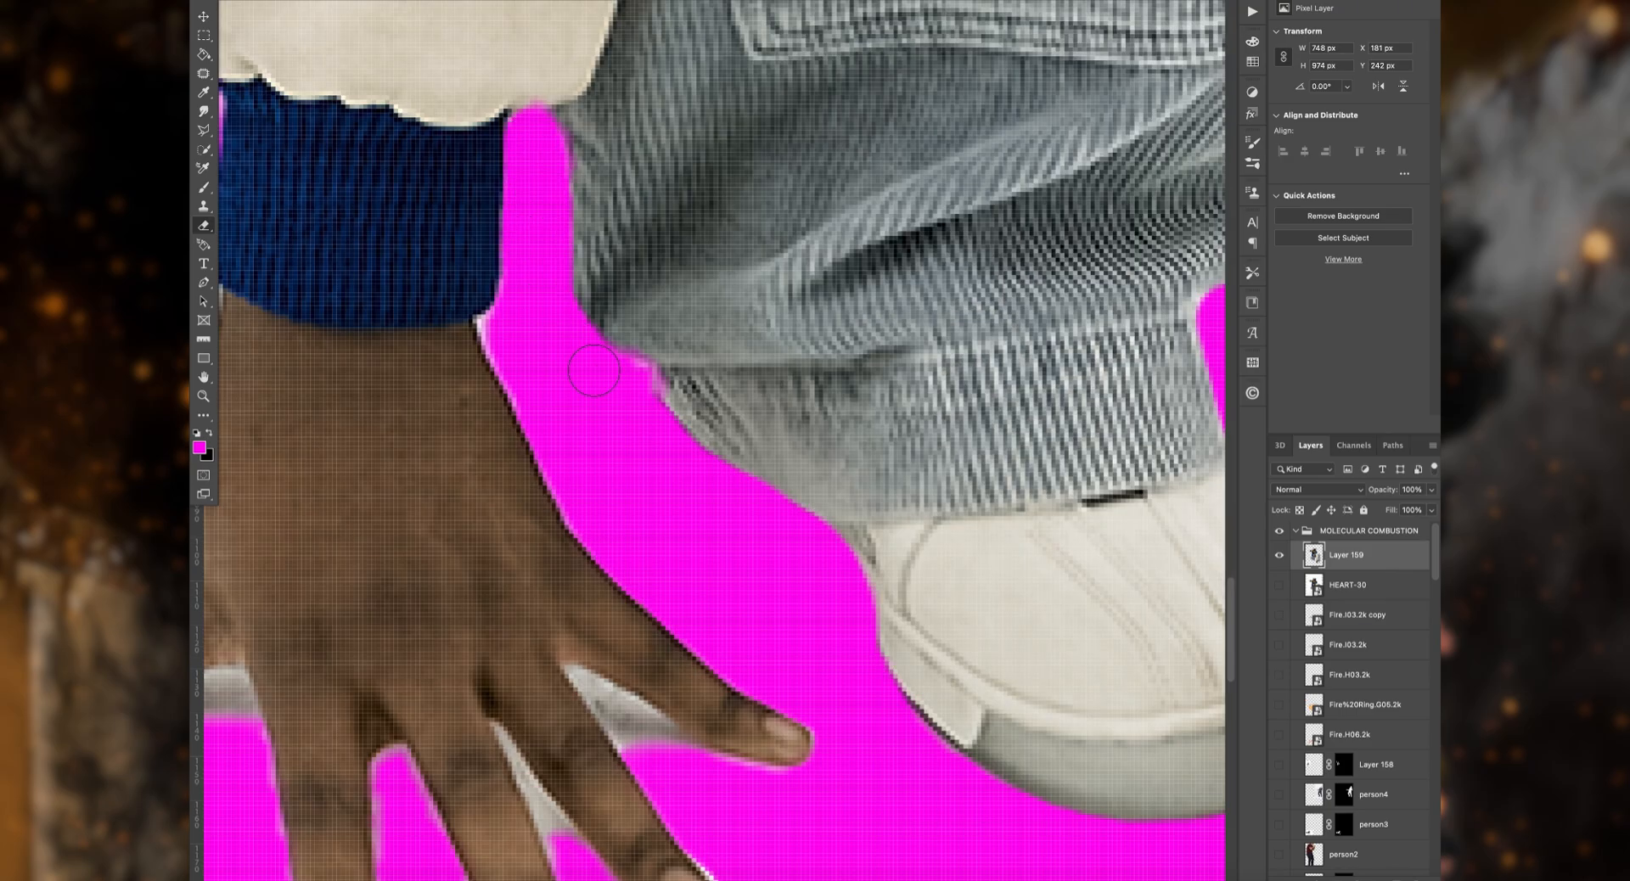
pyautogui.hscroll(4, 904, 330)
pyautogui.hscroll(-4, 907, 411)
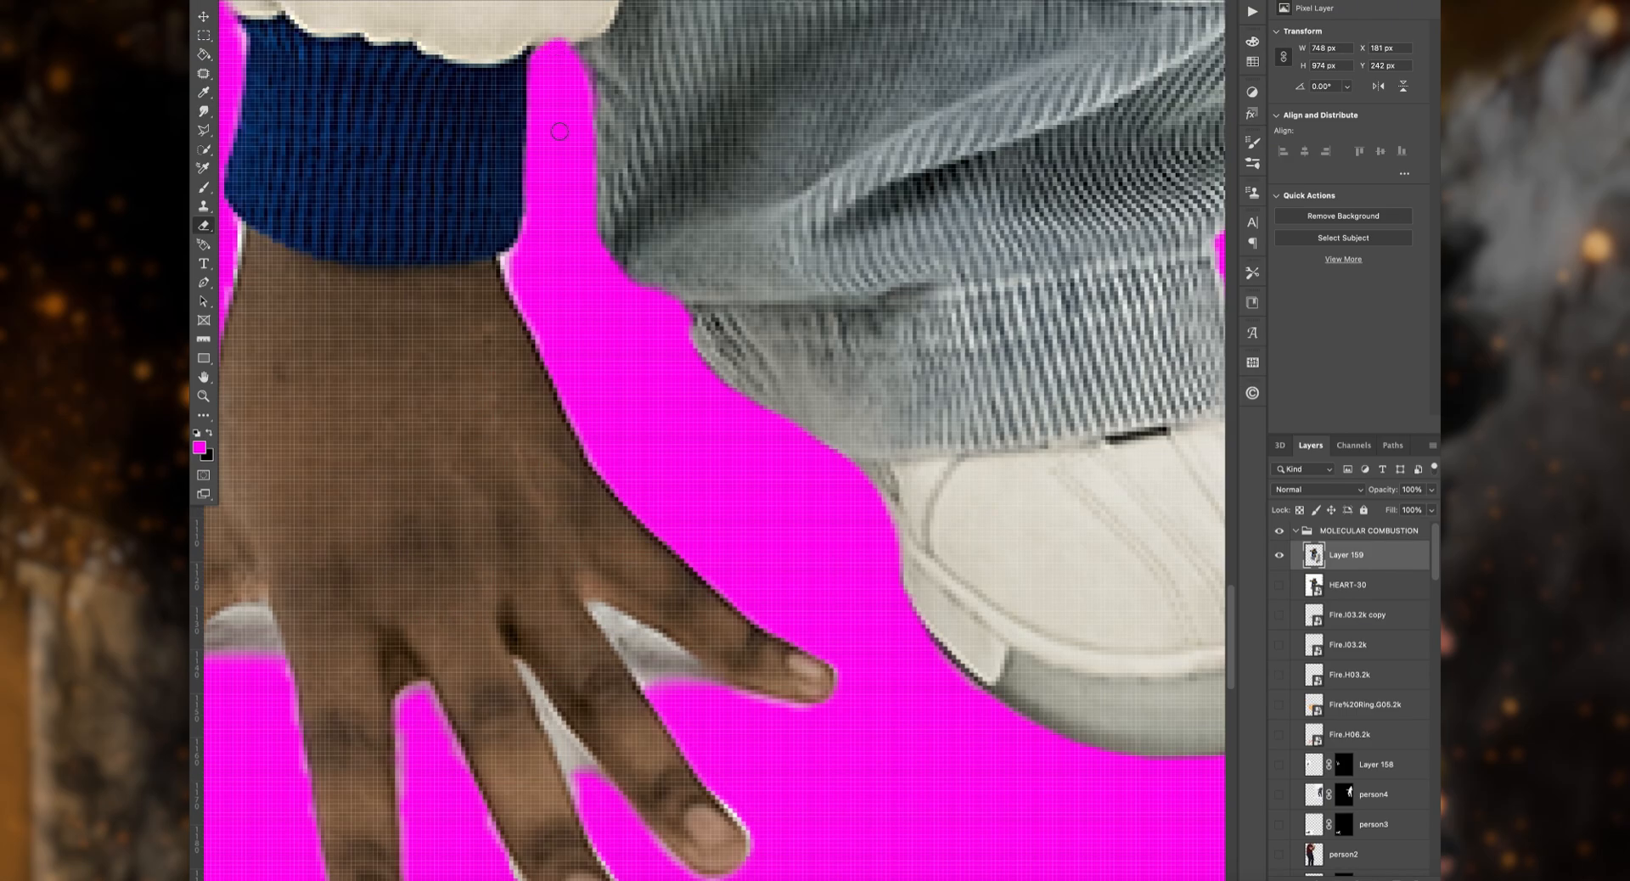
# Step: Erase the white and grey remnants between and around the fingers and thumb of the planted hand
pyautogui.scroll(-3, 595, 344)
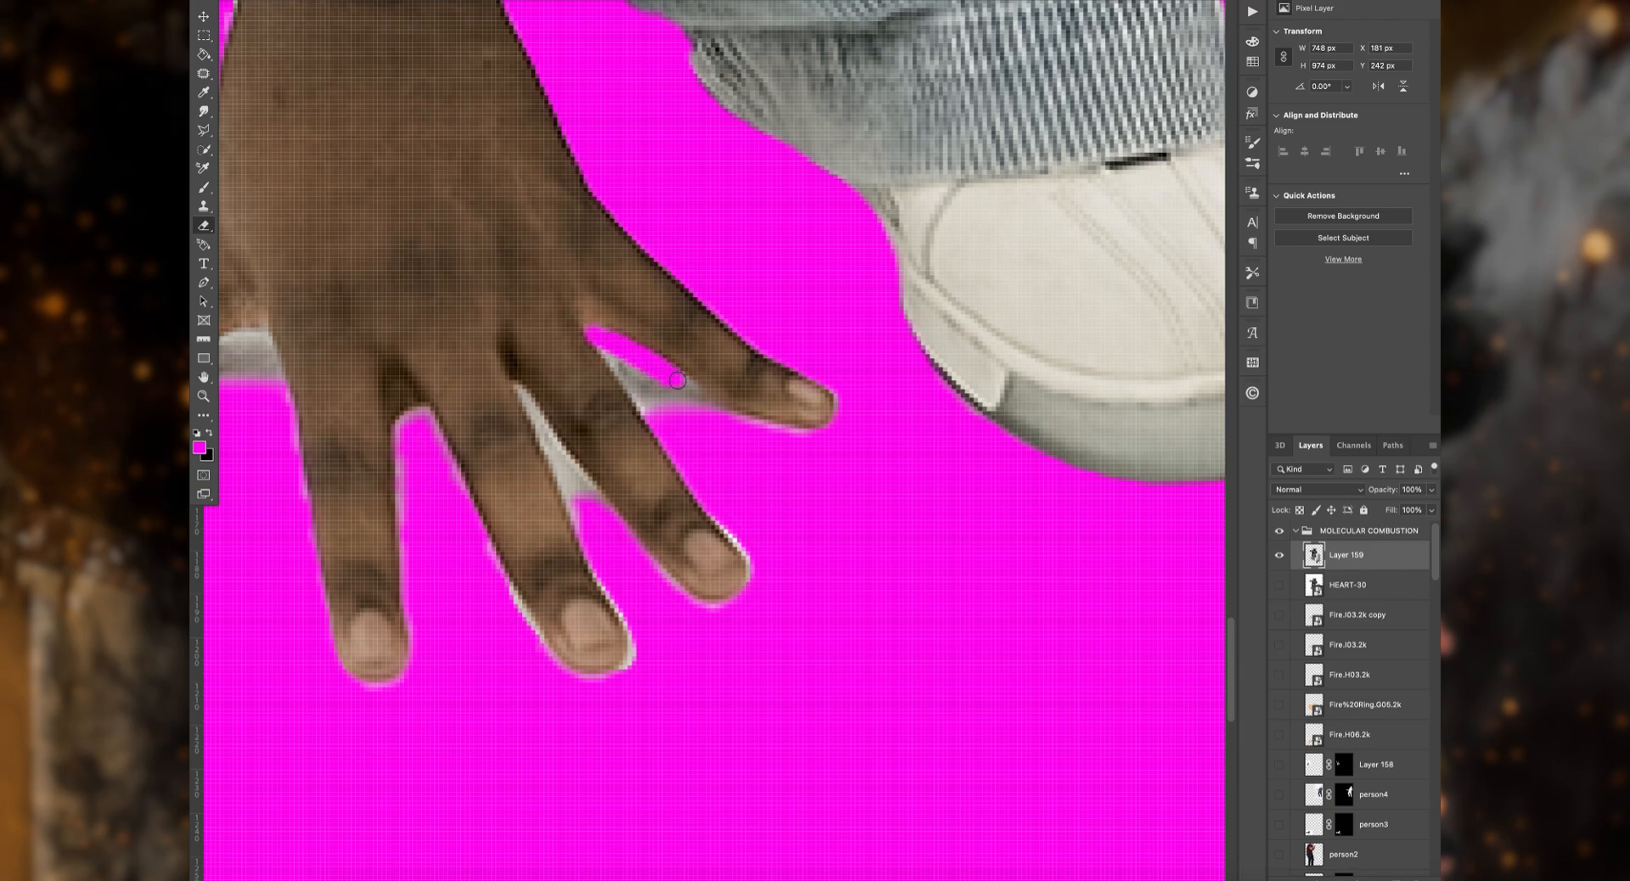
pyautogui.scroll(-3, 704, 438)
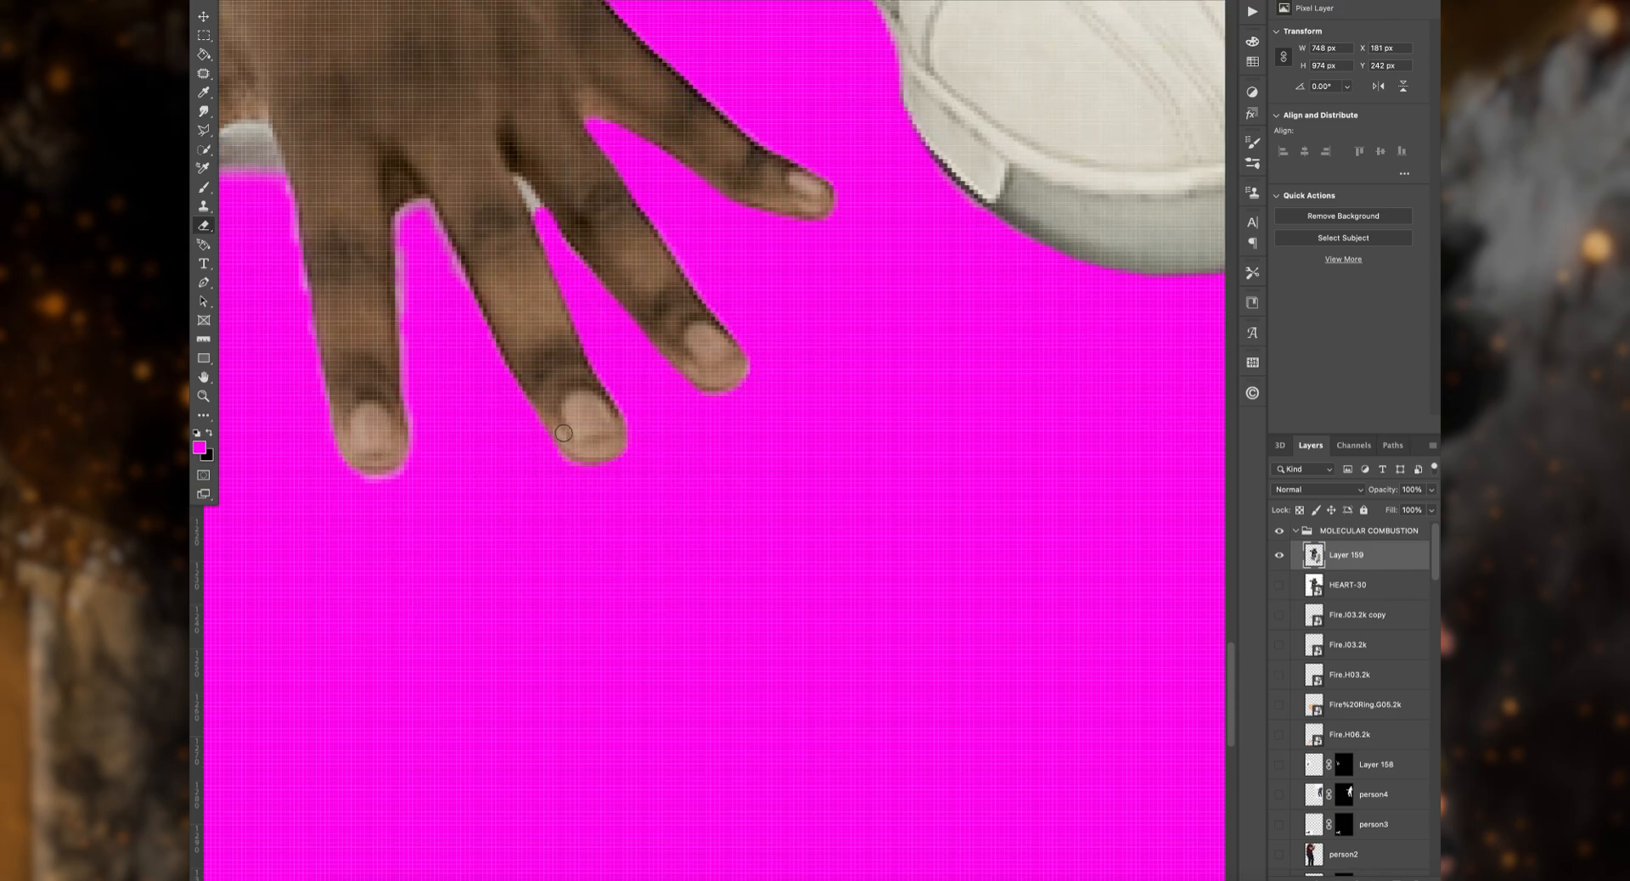
pyautogui.hscroll(-2, 356, 86)
pyautogui.hscroll(-4, 424, 424)
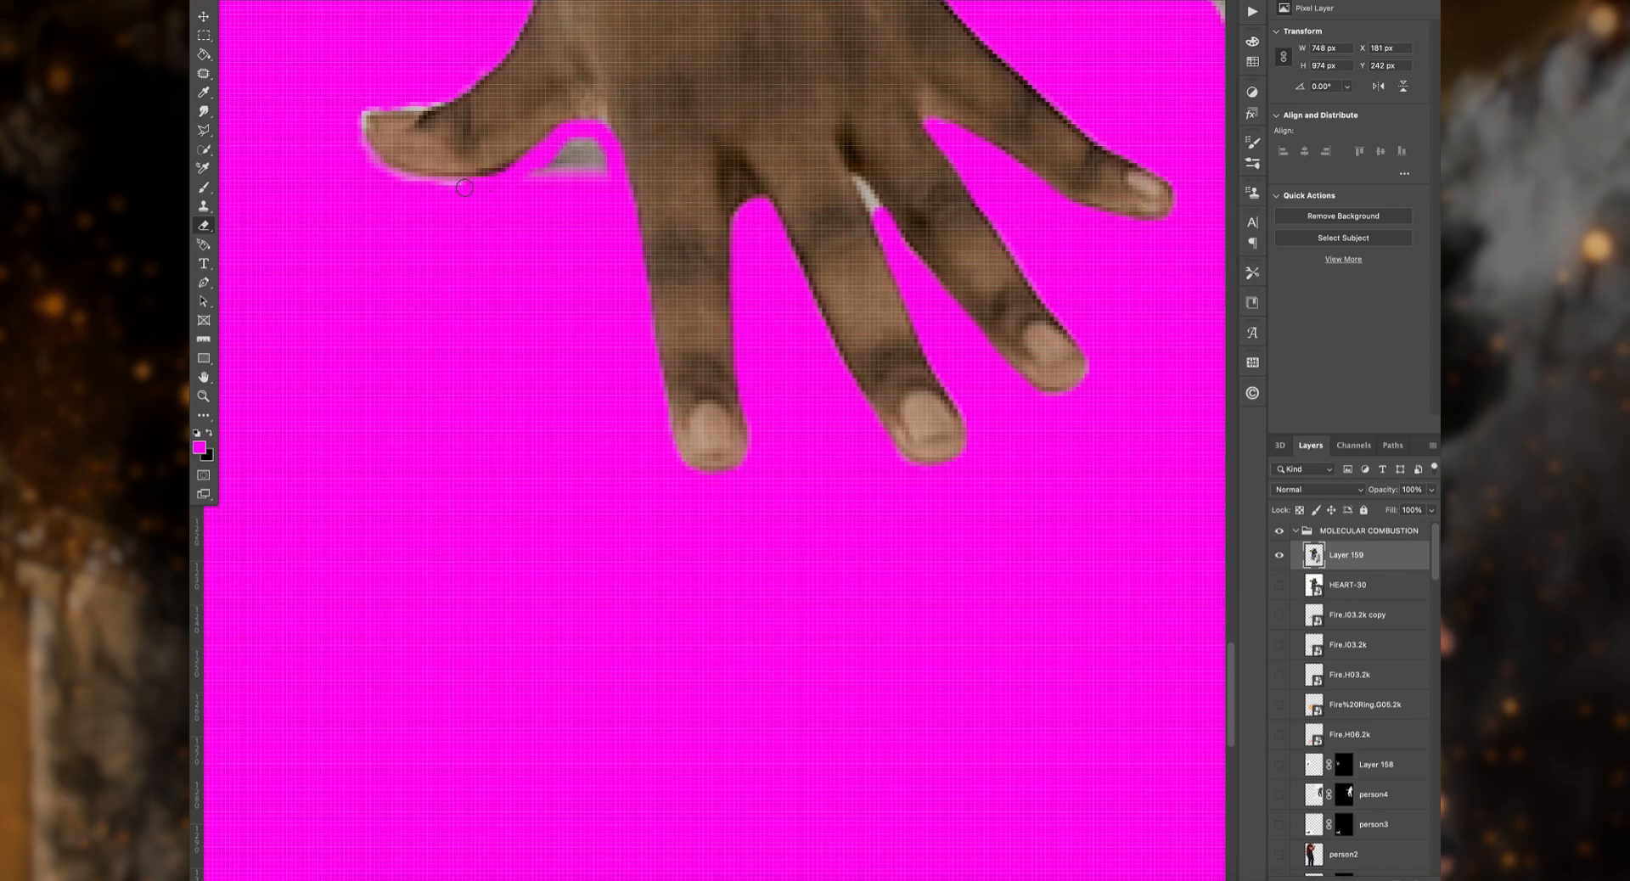
pyautogui.scroll(6, 580, 170)
pyautogui.hscroll(-4, 794, 66)
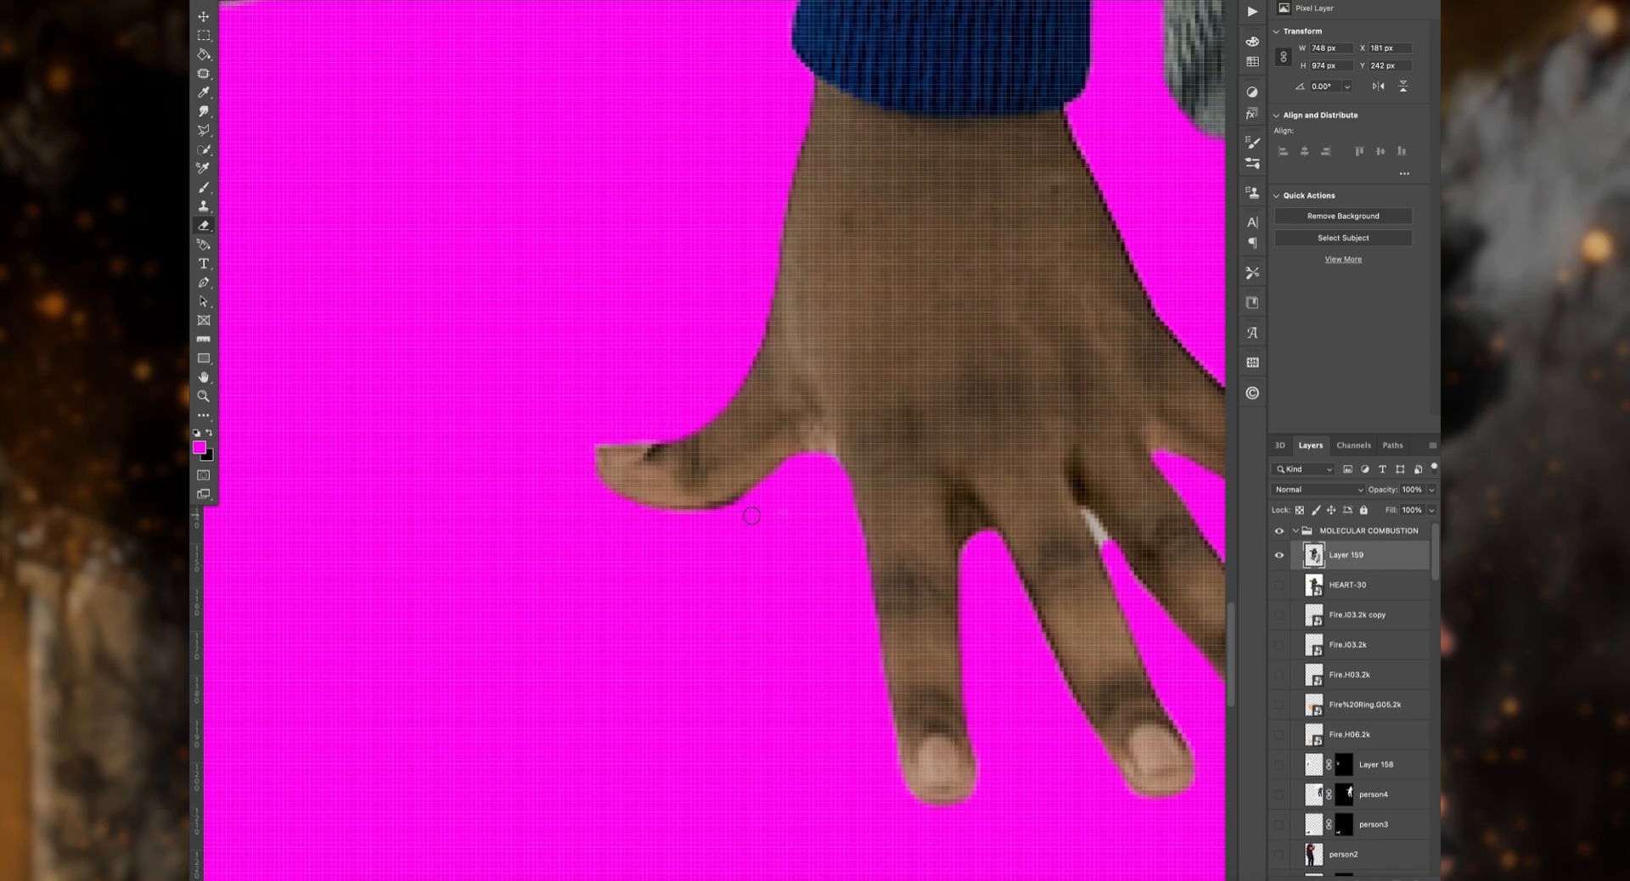
# Step: Clean the edges of the opening between the supporting sleeve, the thigh and the folded leg with the eraser
pyautogui.scroll(8, 752, 516)
pyautogui.scroll(8, 836, 350)
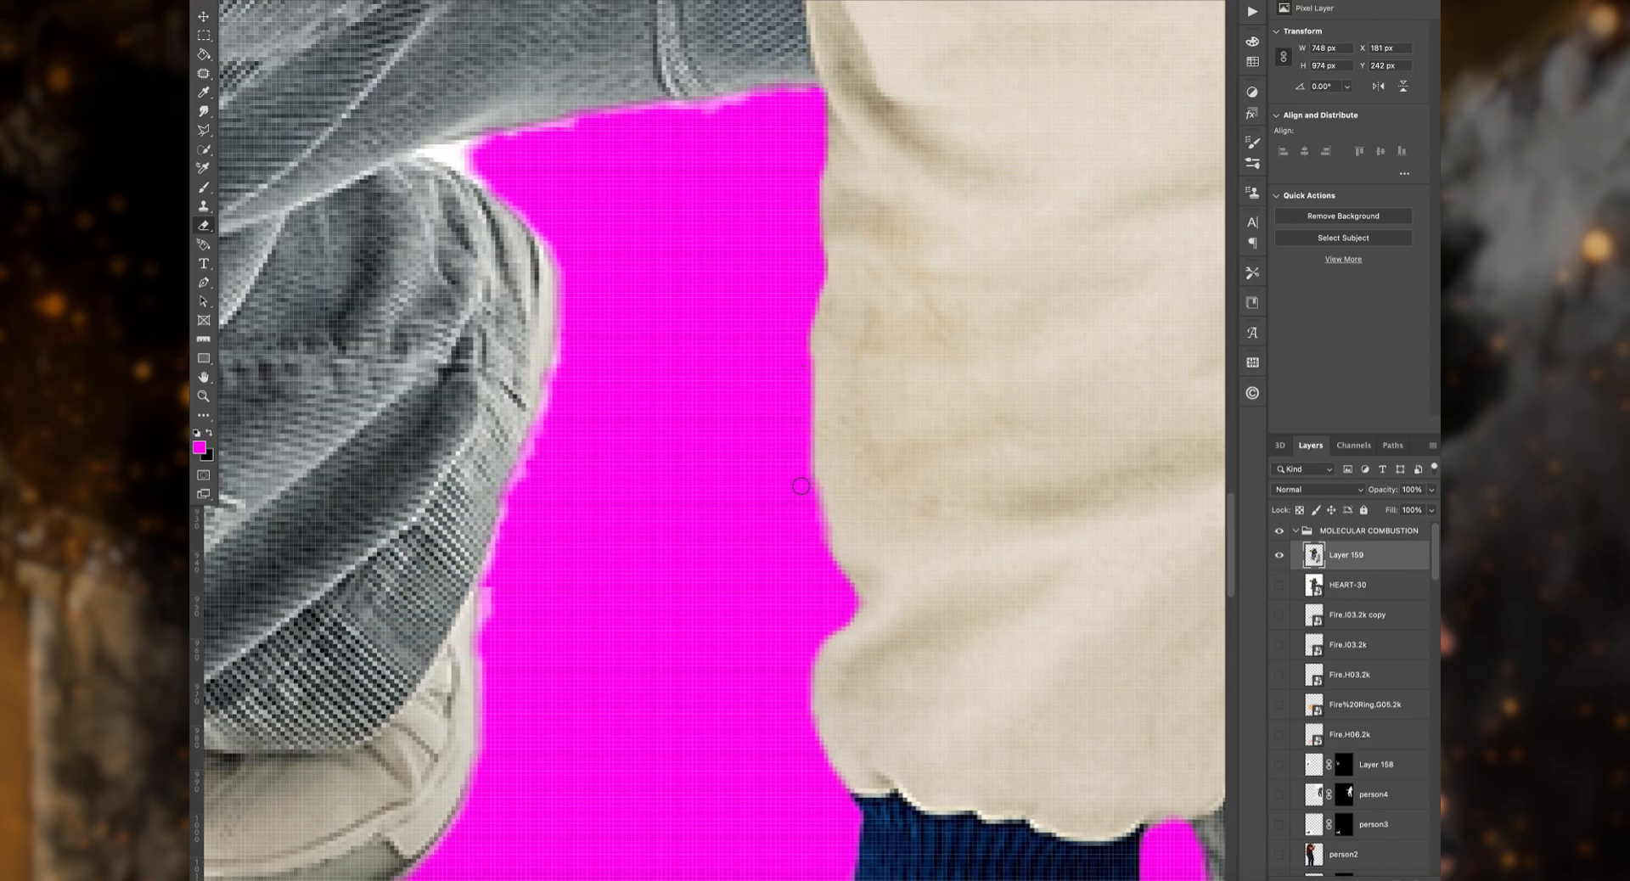
pyautogui.scroll(2, 801, 486)
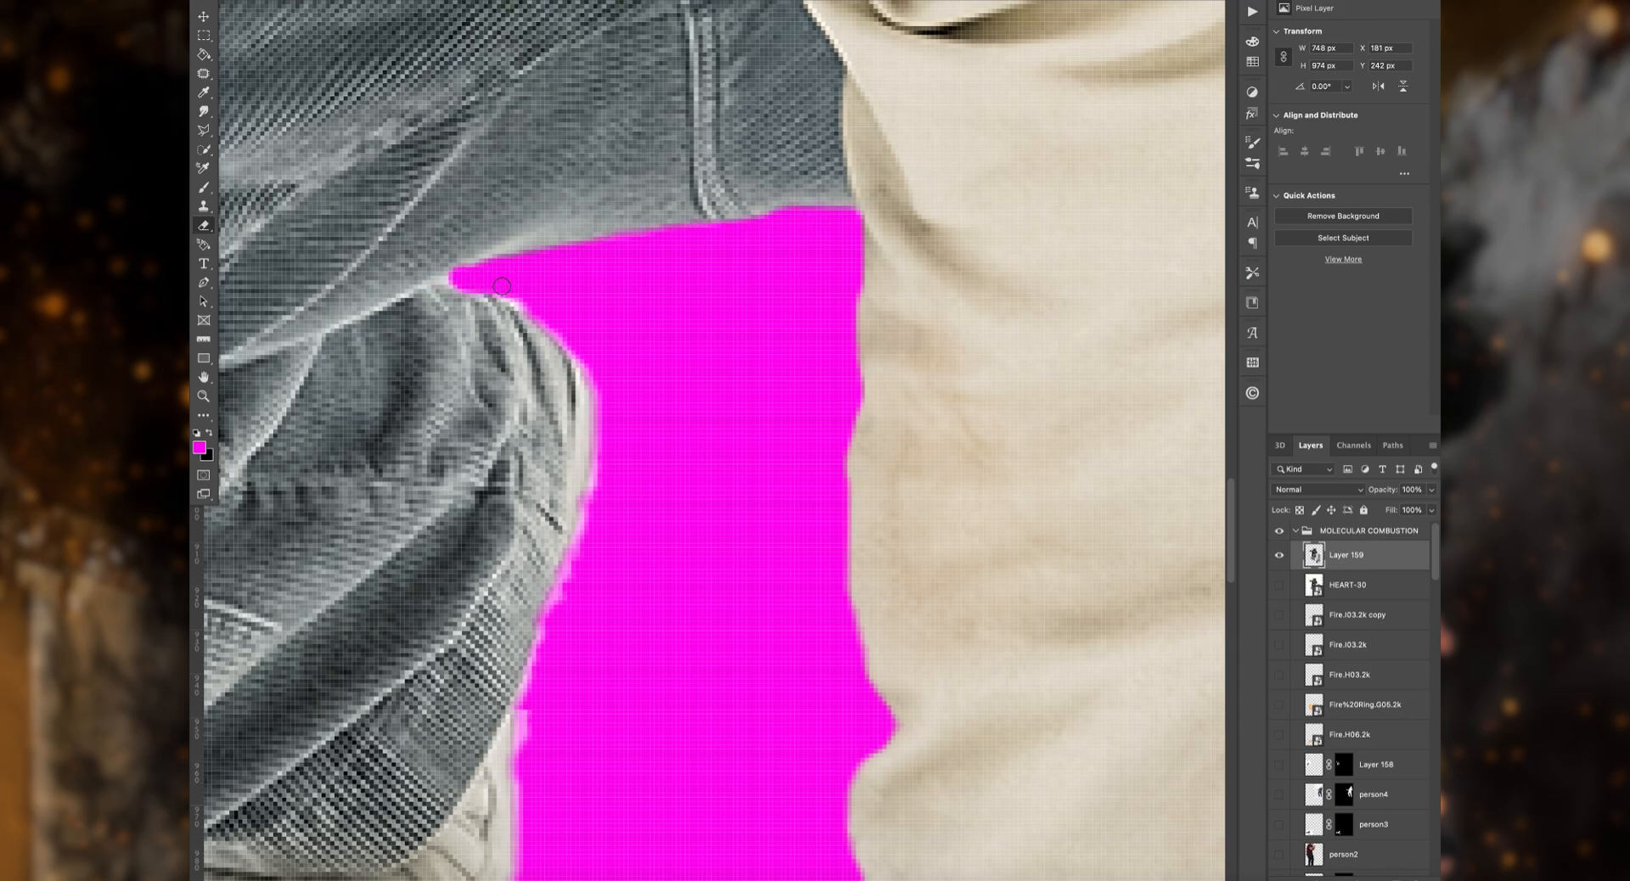
pyautogui.moveTo(542, 641); pyautogui.dragTo(519, 707)
pyautogui.click(246, 0)
pyautogui.moveTo(439, 278); pyautogui.dragTo(453, 285)
pyautogui.click(246, 0)
# Step: Erase the fringe around the rear shoe and along the underside of the folded trouser leg
pyautogui.scroll(-6, 758, 339)
pyautogui.moveTo(758, 340); pyautogui.dragTo(765, 482)
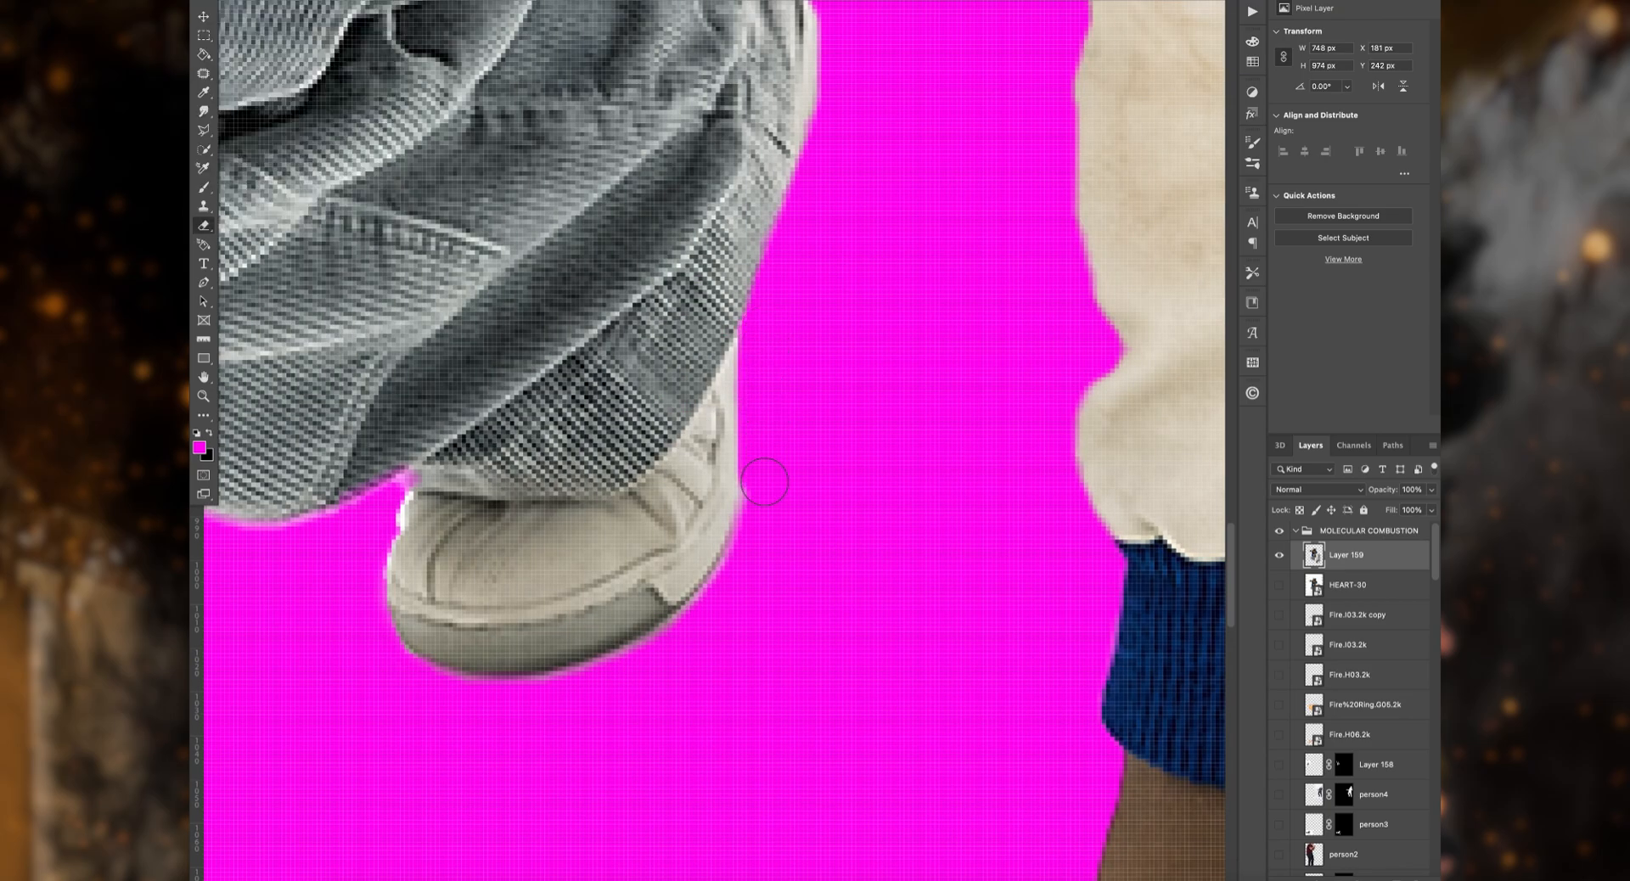
pyautogui.moveTo(704, 620); pyautogui.dragTo(459, 698)
pyautogui.hscroll(-5, 459, 698)
pyautogui.moveTo(669, 509); pyautogui.dragTo(403, 506)
pyautogui.hscroll(-1, 403, 506)
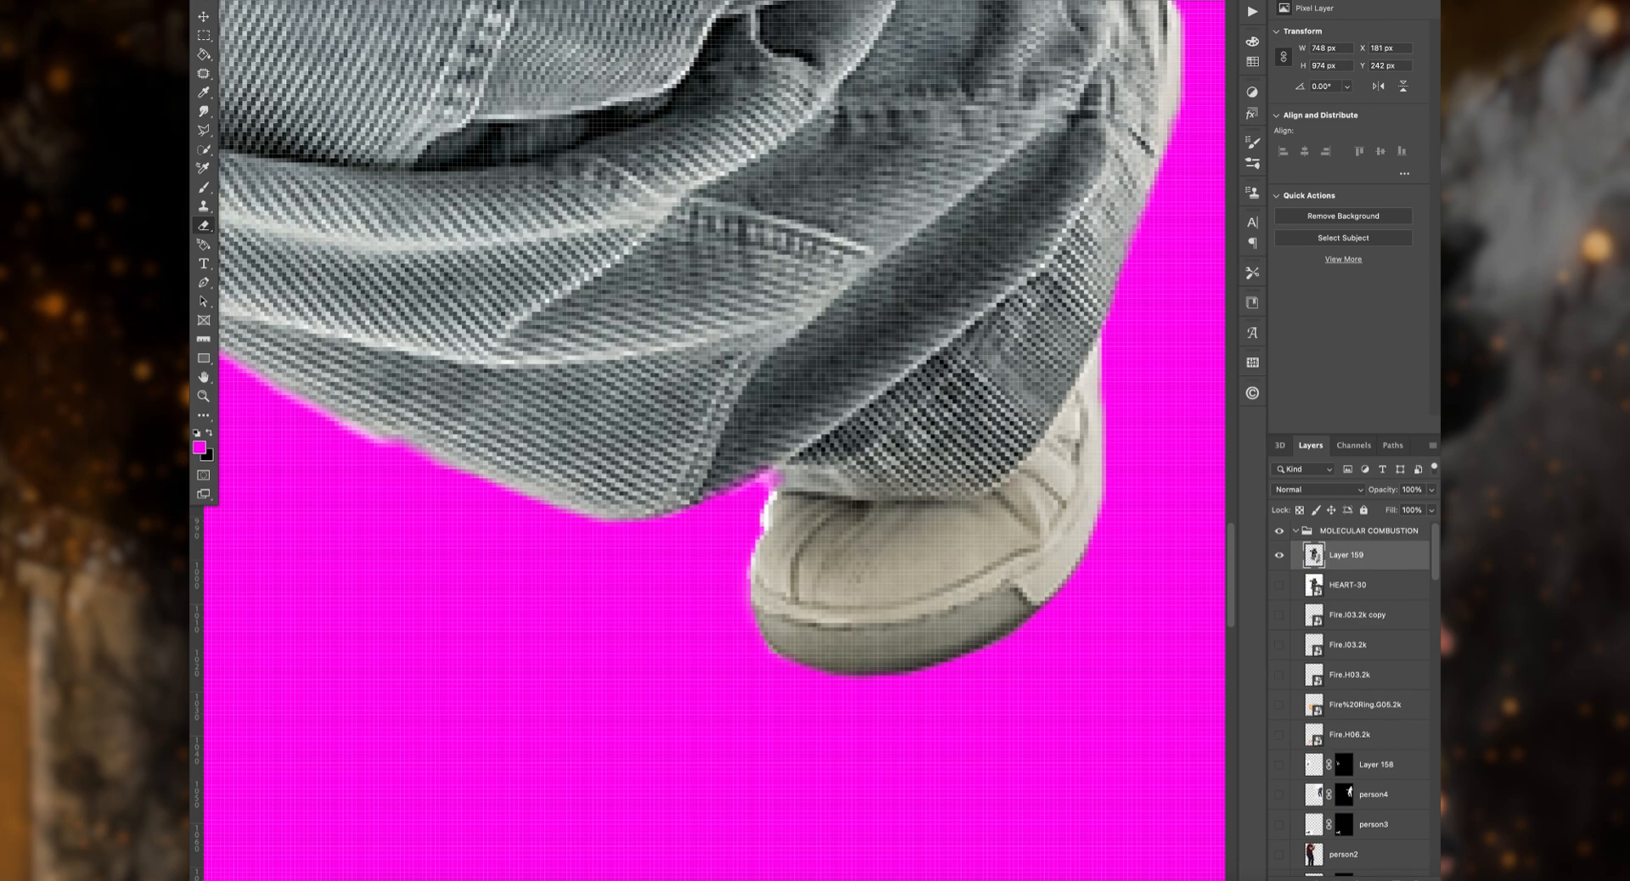
pyautogui.click(246, 0)
pyautogui.hscroll(-7, 752, 603)
pyautogui.moveTo(771, 493)
pyautogui.mouseDown()
pyautogui.moveTo(751, 603)
pyautogui.moveTo(844, 546)
pyautogui.moveTo(1052, 635)
pyautogui.mouseUp()
pyautogui.click(246, 0)
pyautogui.hscroll(2, 892, 633)
# Step: Smooth the outline of the bent knee by erasing the fringe along its outer contour
pyautogui.hscroll(-4, 887, 628)
pyautogui.moveTo(882, 624); pyautogui.dragTo(721, 486)
pyautogui.moveTo(539, 245); pyautogui.dragTo(633, 455)
pyautogui.scroll(5, 583, 353)
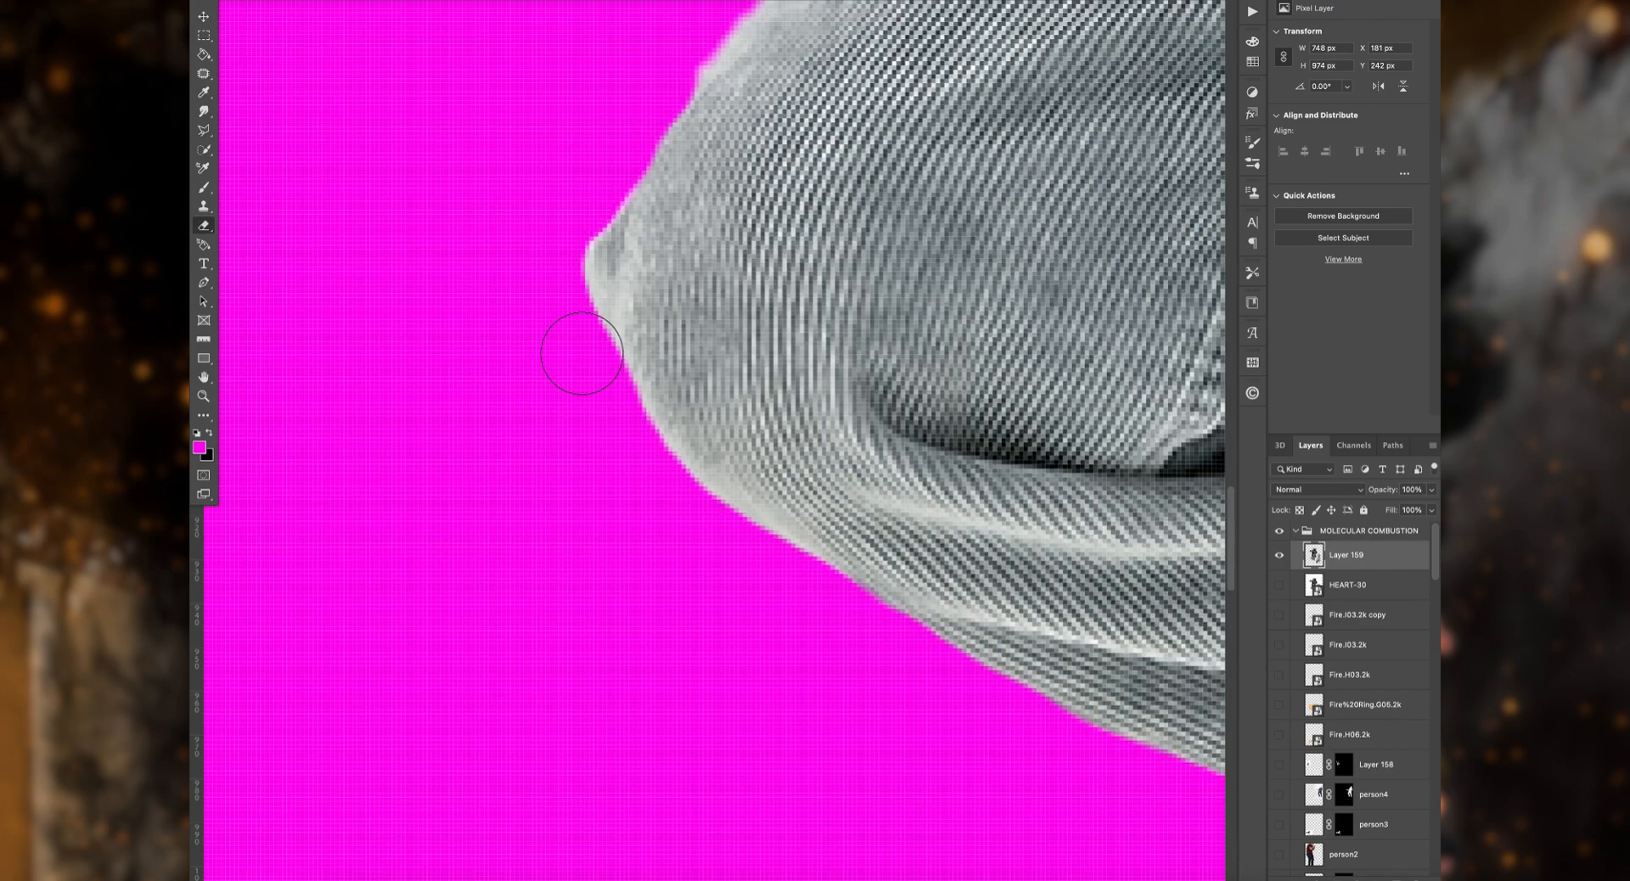
pyautogui.moveTo(973, 67); pyautogui.dragTo(650, 379)
# Step: Erase the fringe along the hanging blue jacket front and the gap between jacket and shirt
pyautogui.scroll(6, 650, 380)
pyautogui.click(246, 0)
pyautogui.moveTo(1147, 151); pyautogui.dragTo(1092, 237)
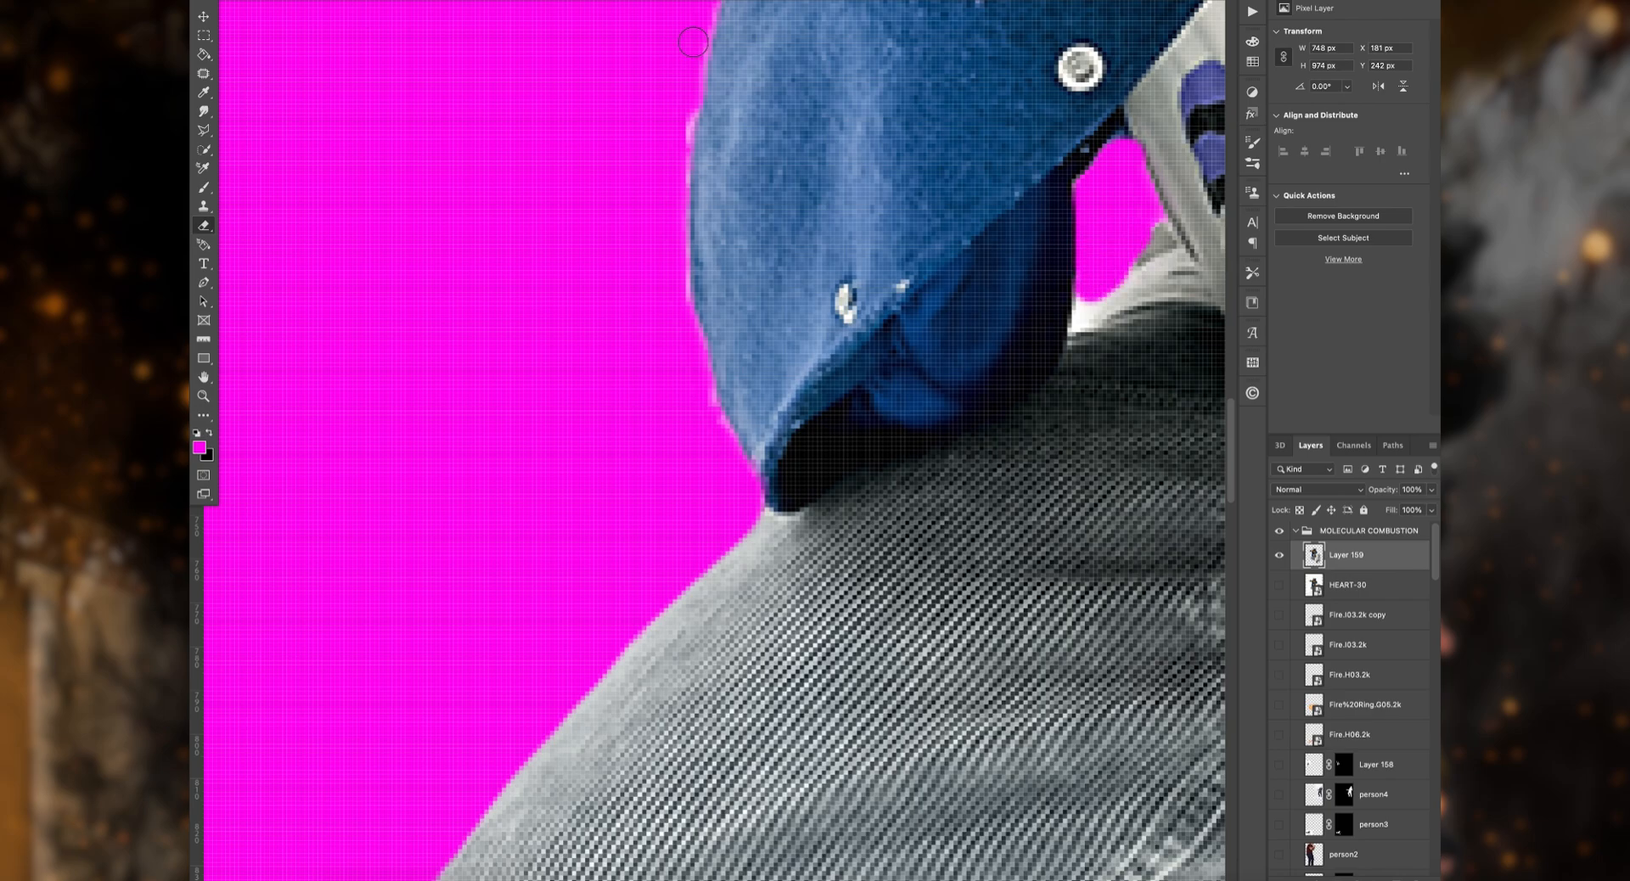
pyautogui.scroll(7, 764, 340)
pyautogui.moveTo(868, 146); pyautogui.dragTo(849, 307)
pyautogui.moveTo(774, 514); pyautogui.dragTo(730, 642)
# Step: Erase the fringe along the underside of the raised cream sleeve down to the blue jacket body
pyautogui.scroll(4, 720, 688)
pyautogui.scroll(2, 720, 688)
pyautogui.moveTo(523, 421); pyautogui.dragTo(613, 453)
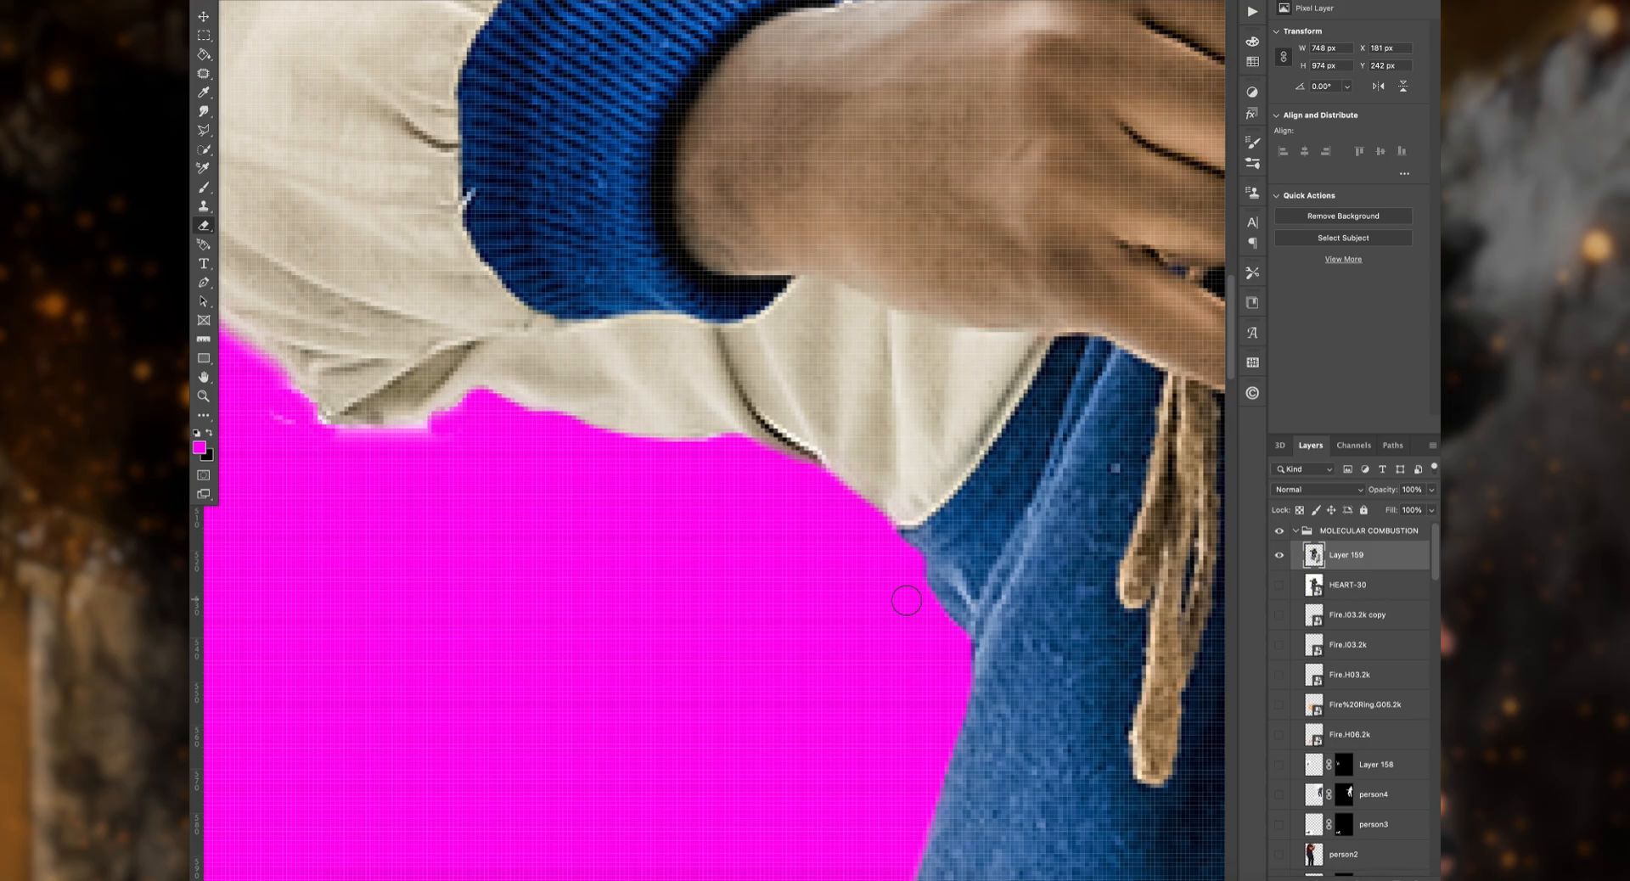
pyautogui.hscroll(-5, 711, 599)
pyautogui.moveTo(629, 407); pyautogui.dragTo(498, 367)
pyautogui.hscroll(-4, 530, 358)
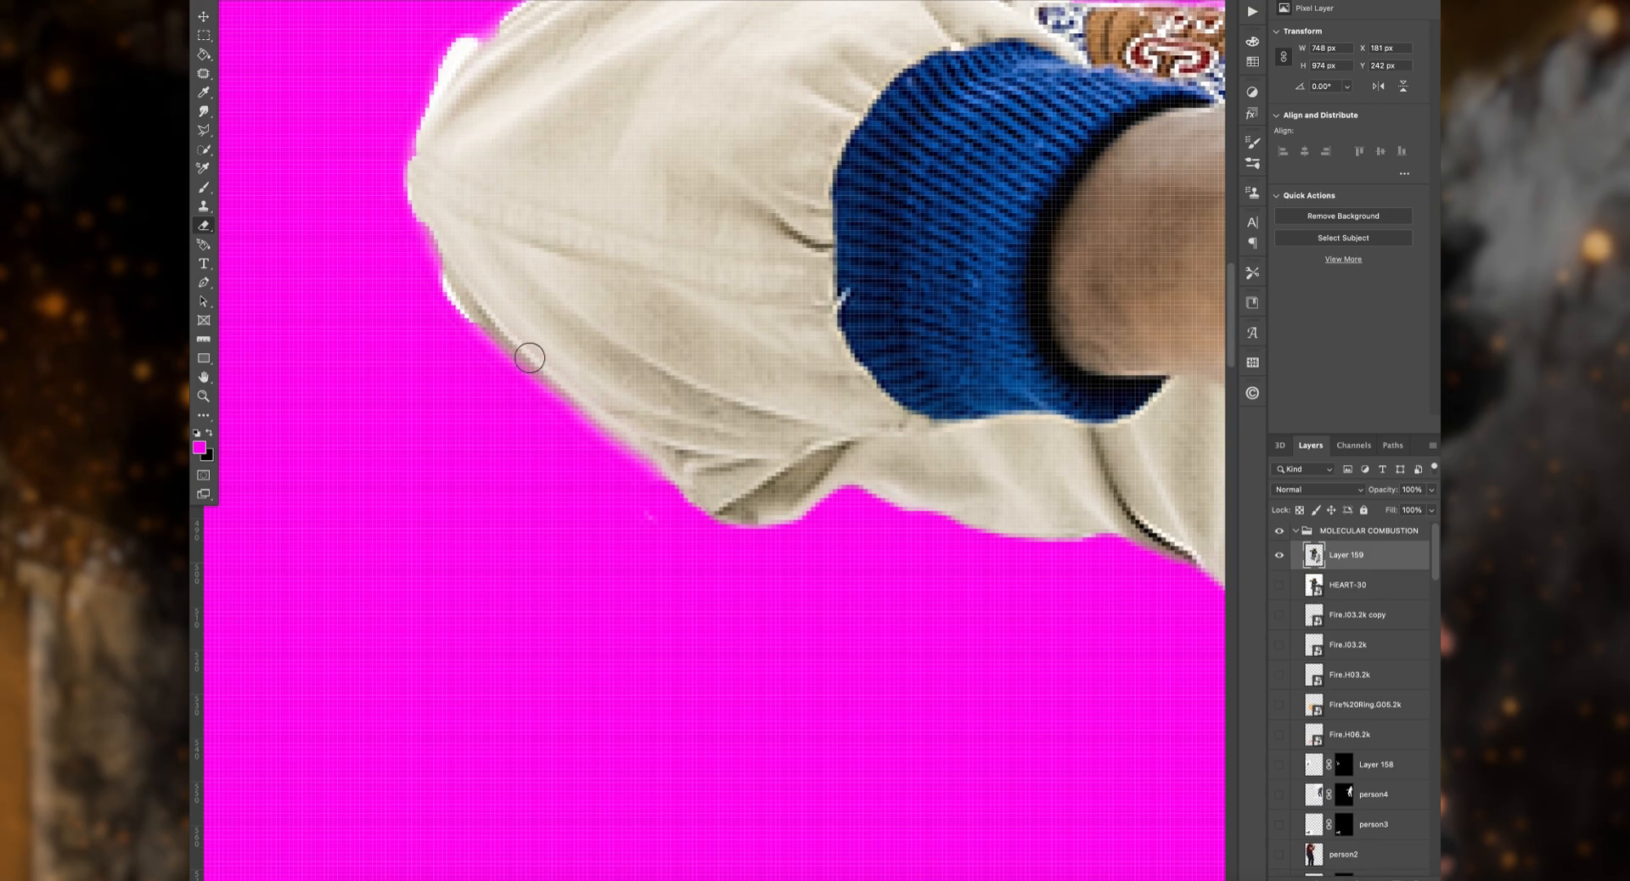
# Step: Erase the remaining white in the small gap between the open jacket, the shirt and the thigh
pyautogui.scroll(-9, 553, 283)
pyautogui.hscroll(9, 332, 298)
pyautogui.scroll(15, 385, 317)
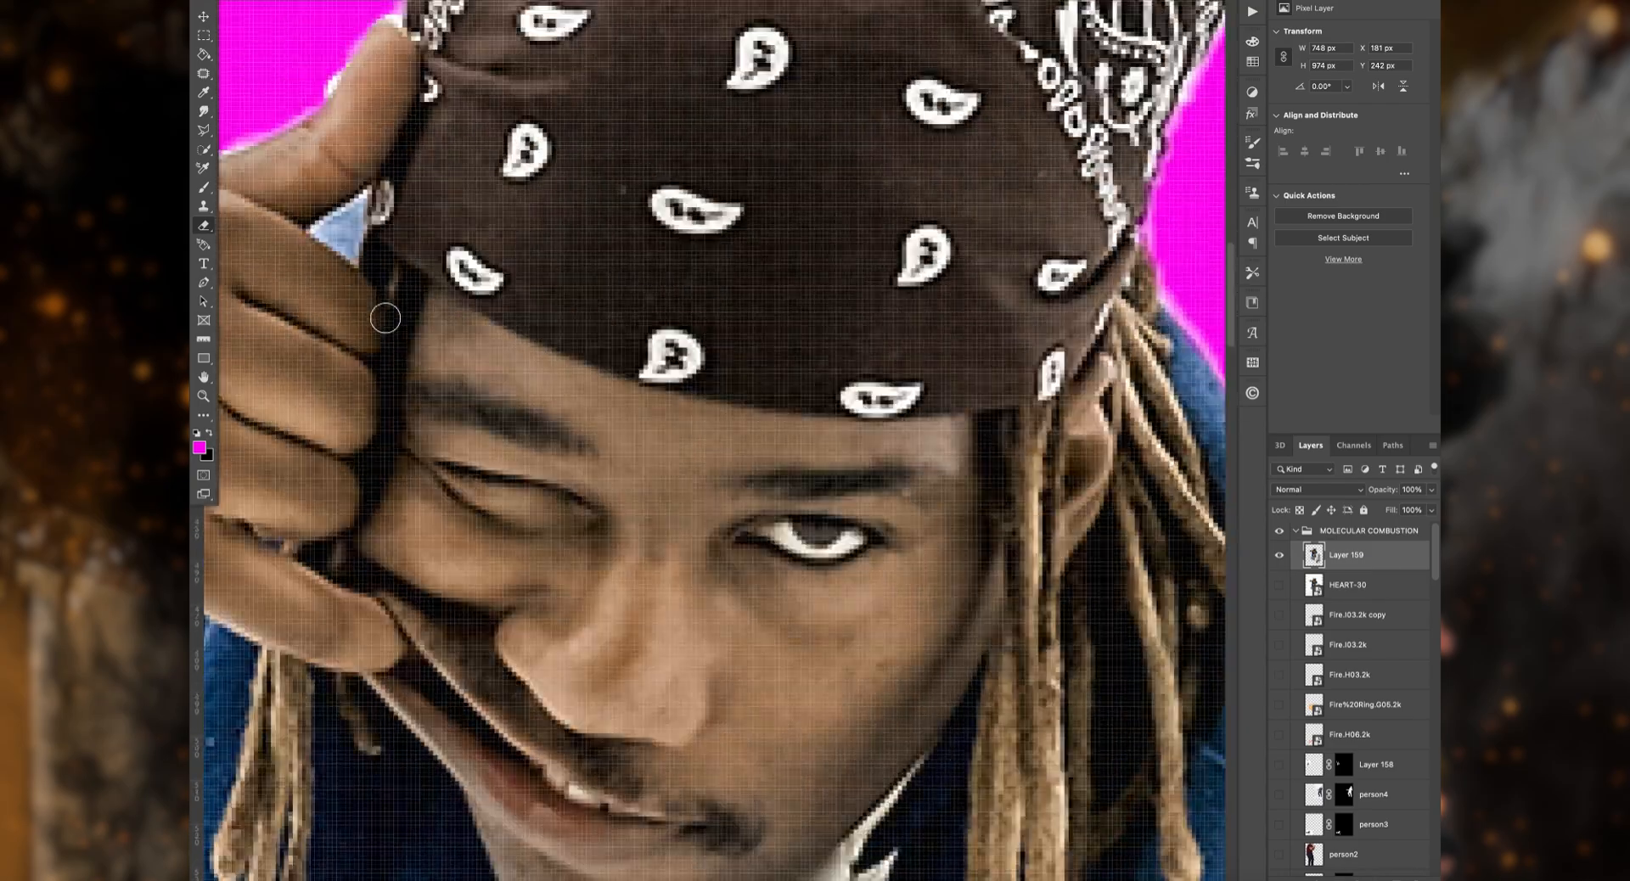
pyautogui.scroll(-14, 414, 315)
pyautogui.hscroll(-6, 415, 315)
pyautogui.hscroll(4, 415, 315)
pyautogui.scroll(-2, 415, 315)
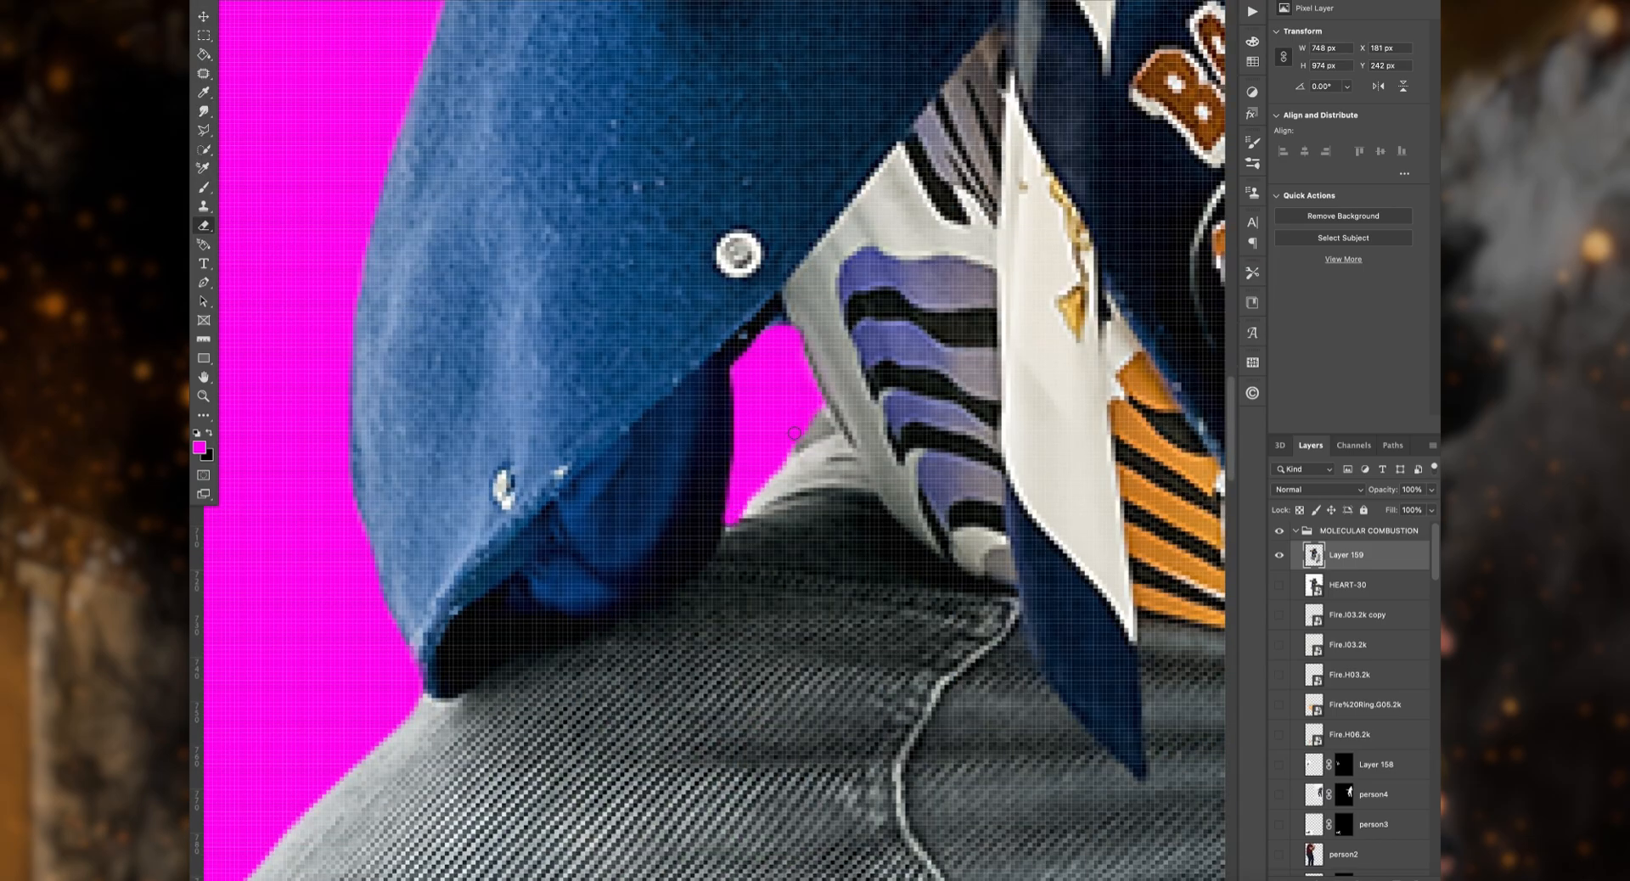
# Step: Erase the fringe around the elbow and upper edge of the raised cream sleeve
pyautogui.scroll(20, 803, 360)
pyautogui.hscroll(-16, 802, 360)
pyautogui.click(246, 3)
pyautogui.moveTo(644, 145); pyautogui.dragTo(476, 170)
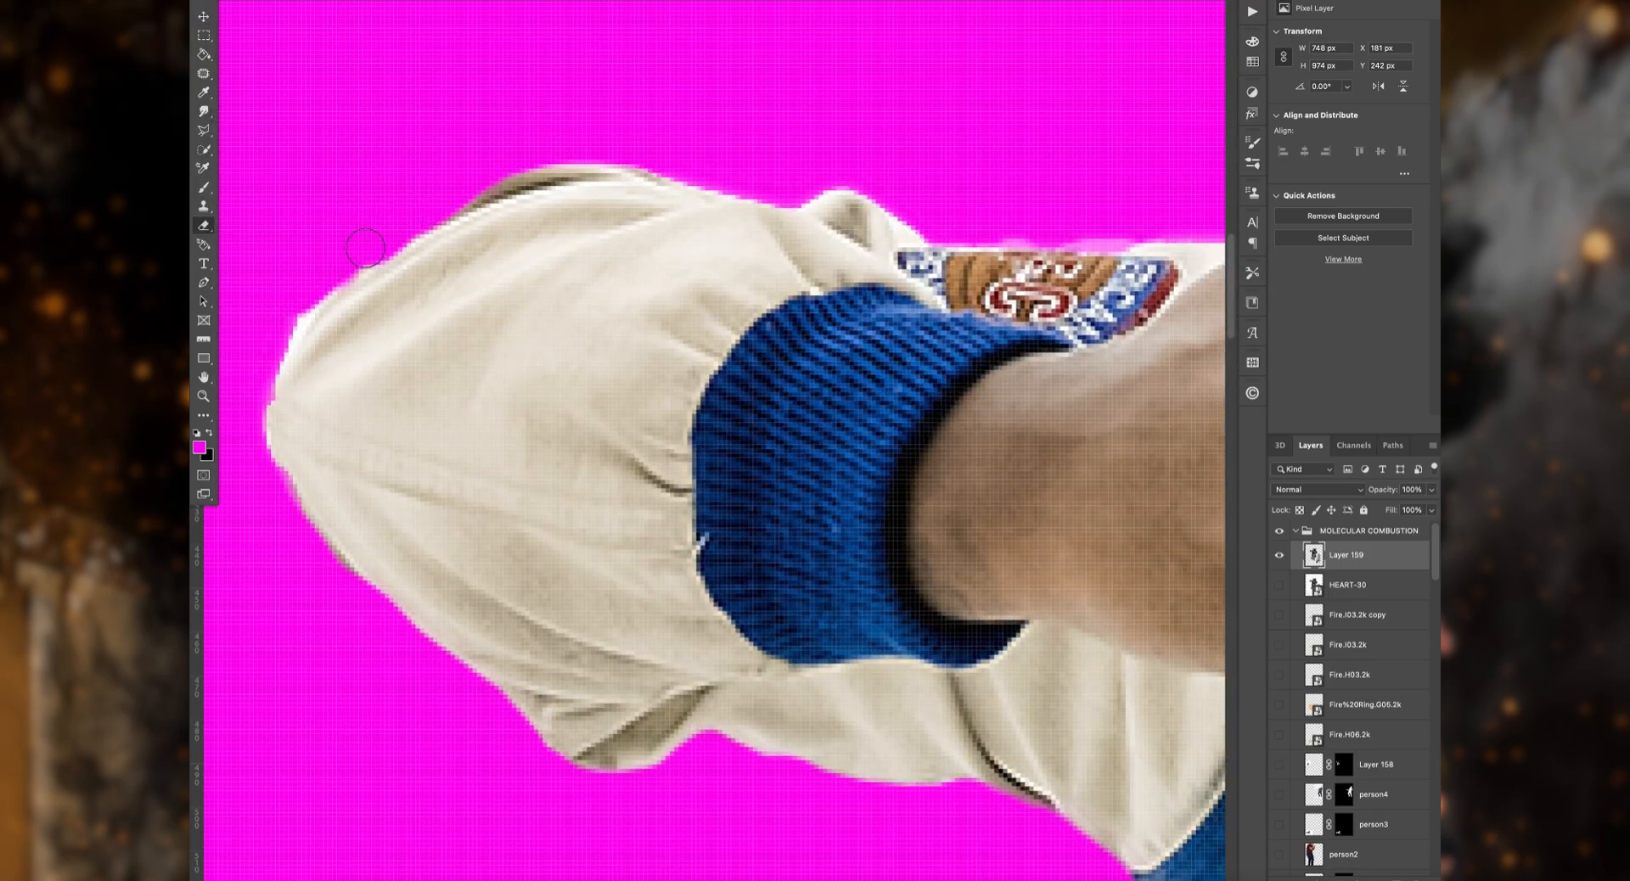
pyautogui.hscroll(8, 888, 187)
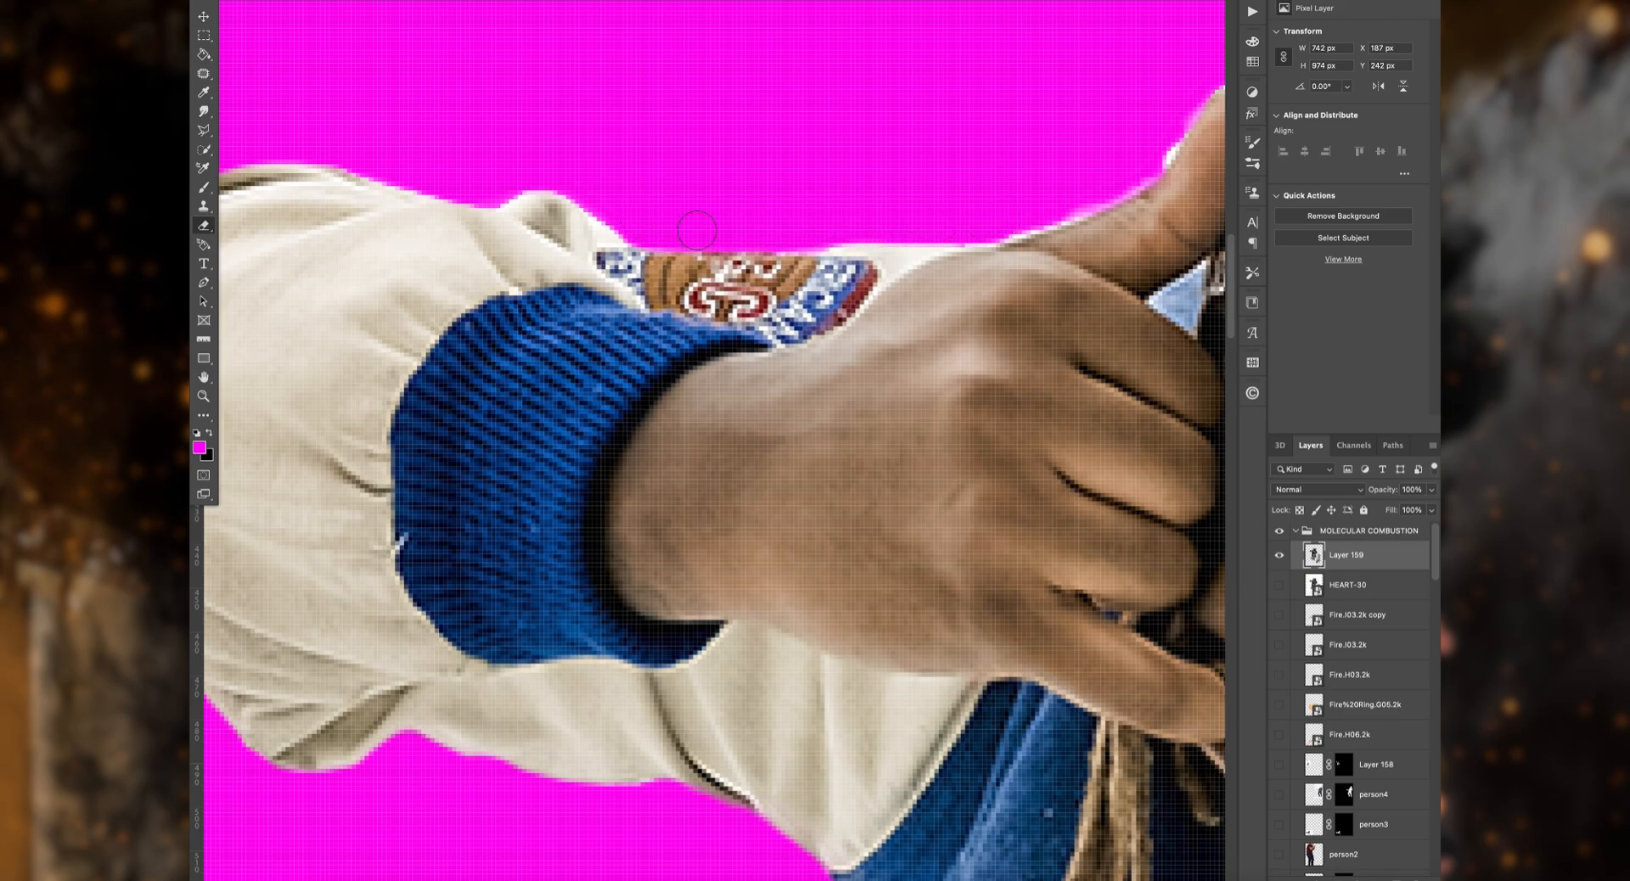
# Step: Clean the edge along the sleeve patch, the raised hand's thumb and the near side of the bandana
pyautogui.hscroll(6, 696, 230)
pyautogui.hscroll(8, 848, 209)
pyautogui.scroll(8, 847, 209)
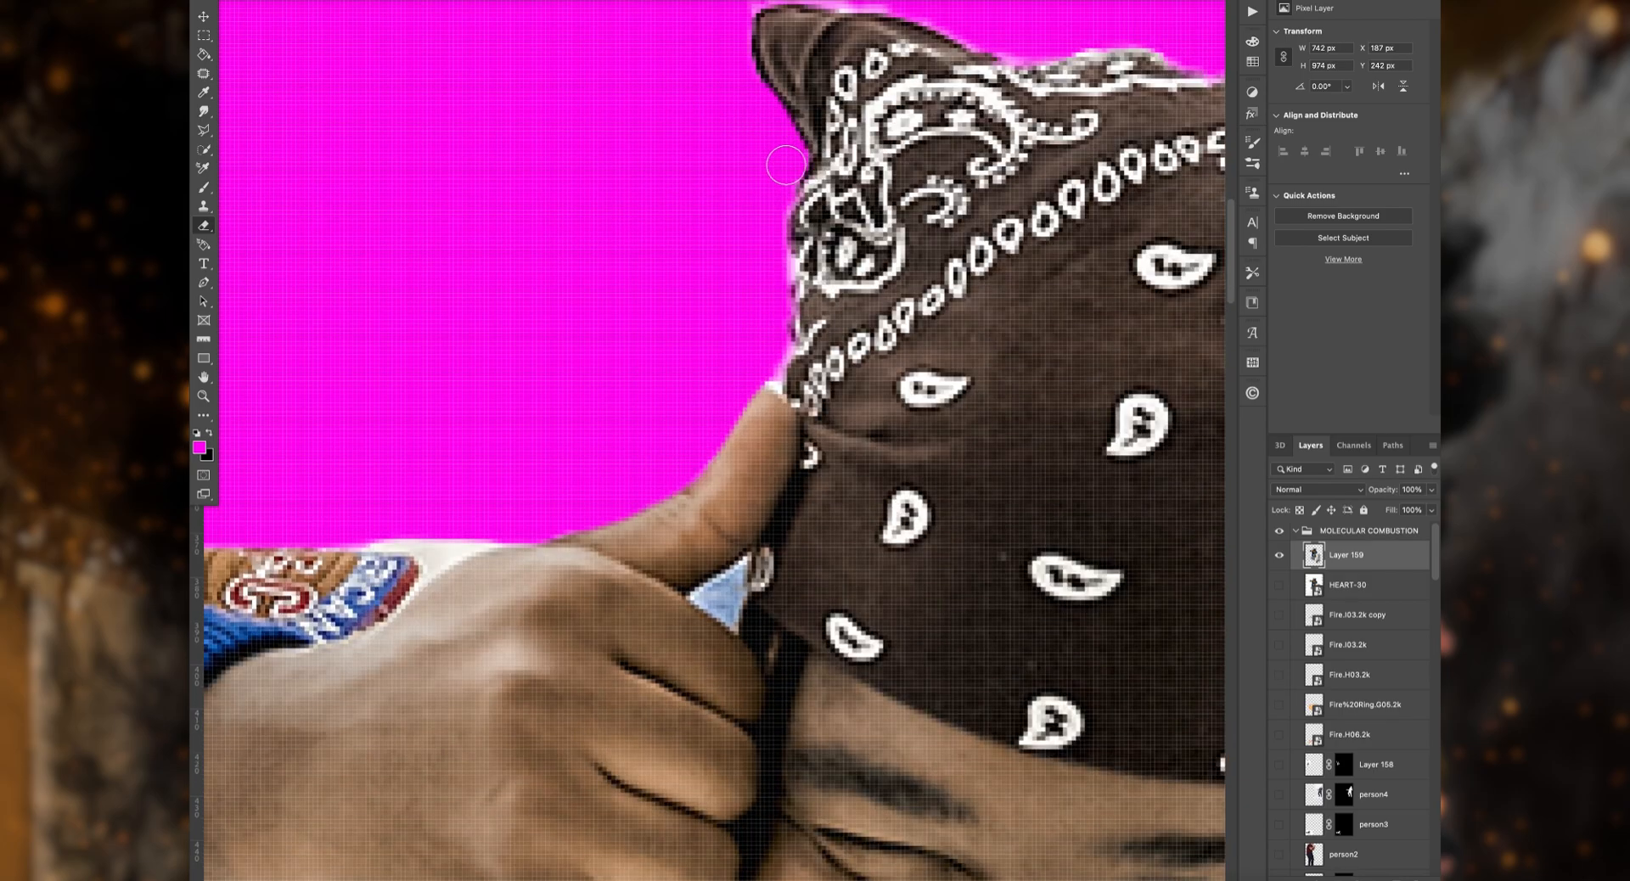
pyautogui.hscroll(6, 773, 337)
pyautogui.scroll(5, 773, 337)
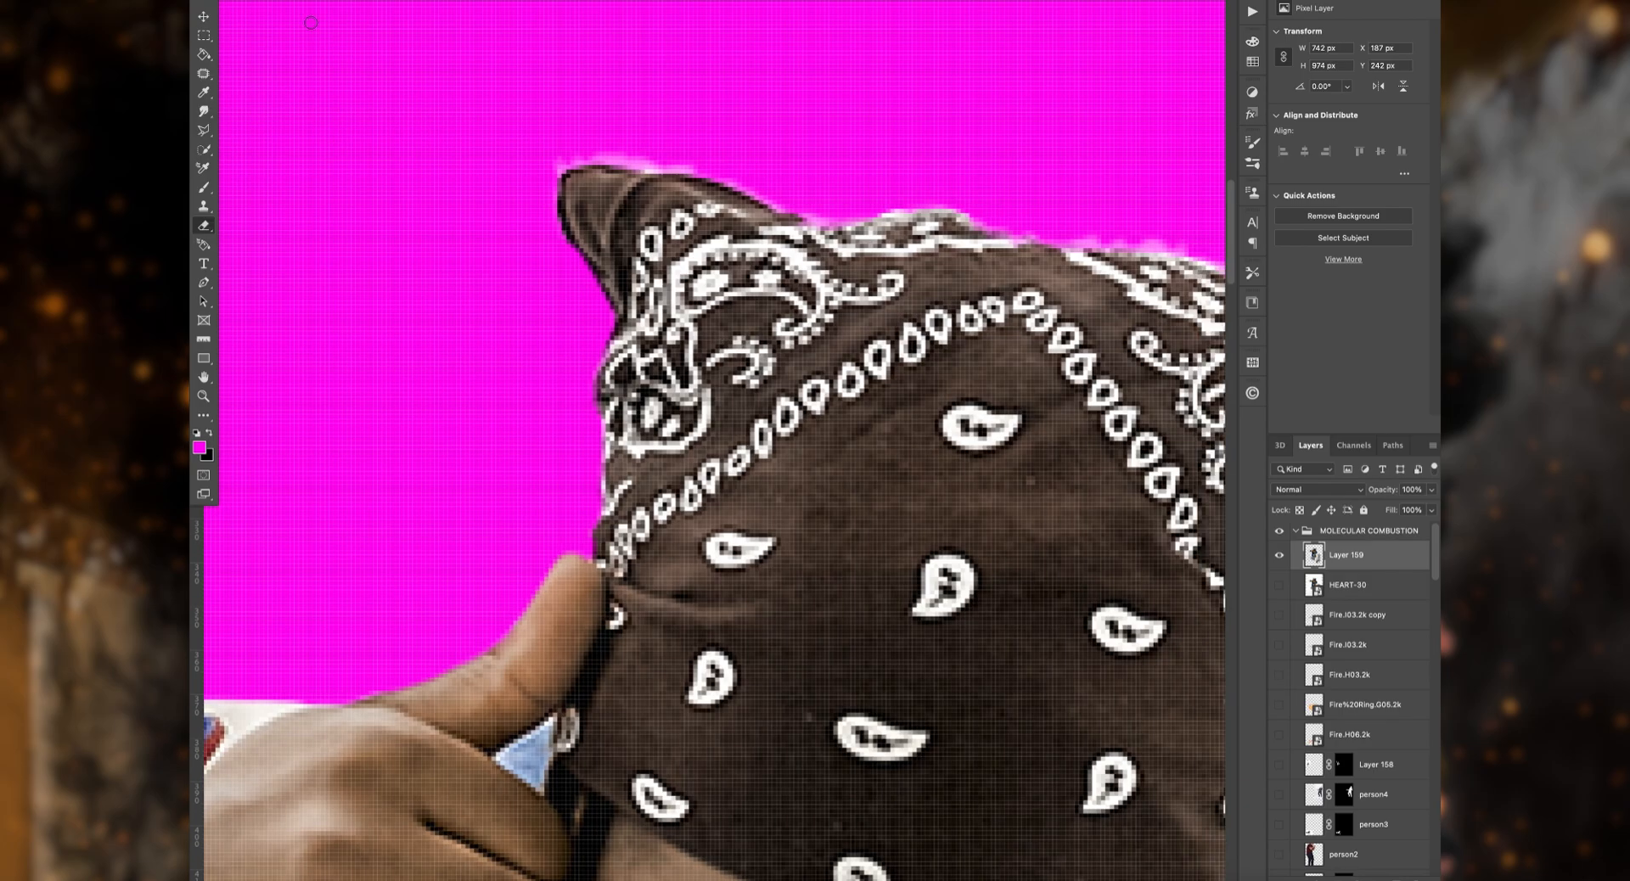
# Step: Erase the light fringe along the top of the bandana from one pointed corner to the other
pyautogui.moveTo(842, 196); pyautogui.dragTo(571, 198)
pyautogui.moveTo(1080, 293); pyautogui.dragTo(753, 221)
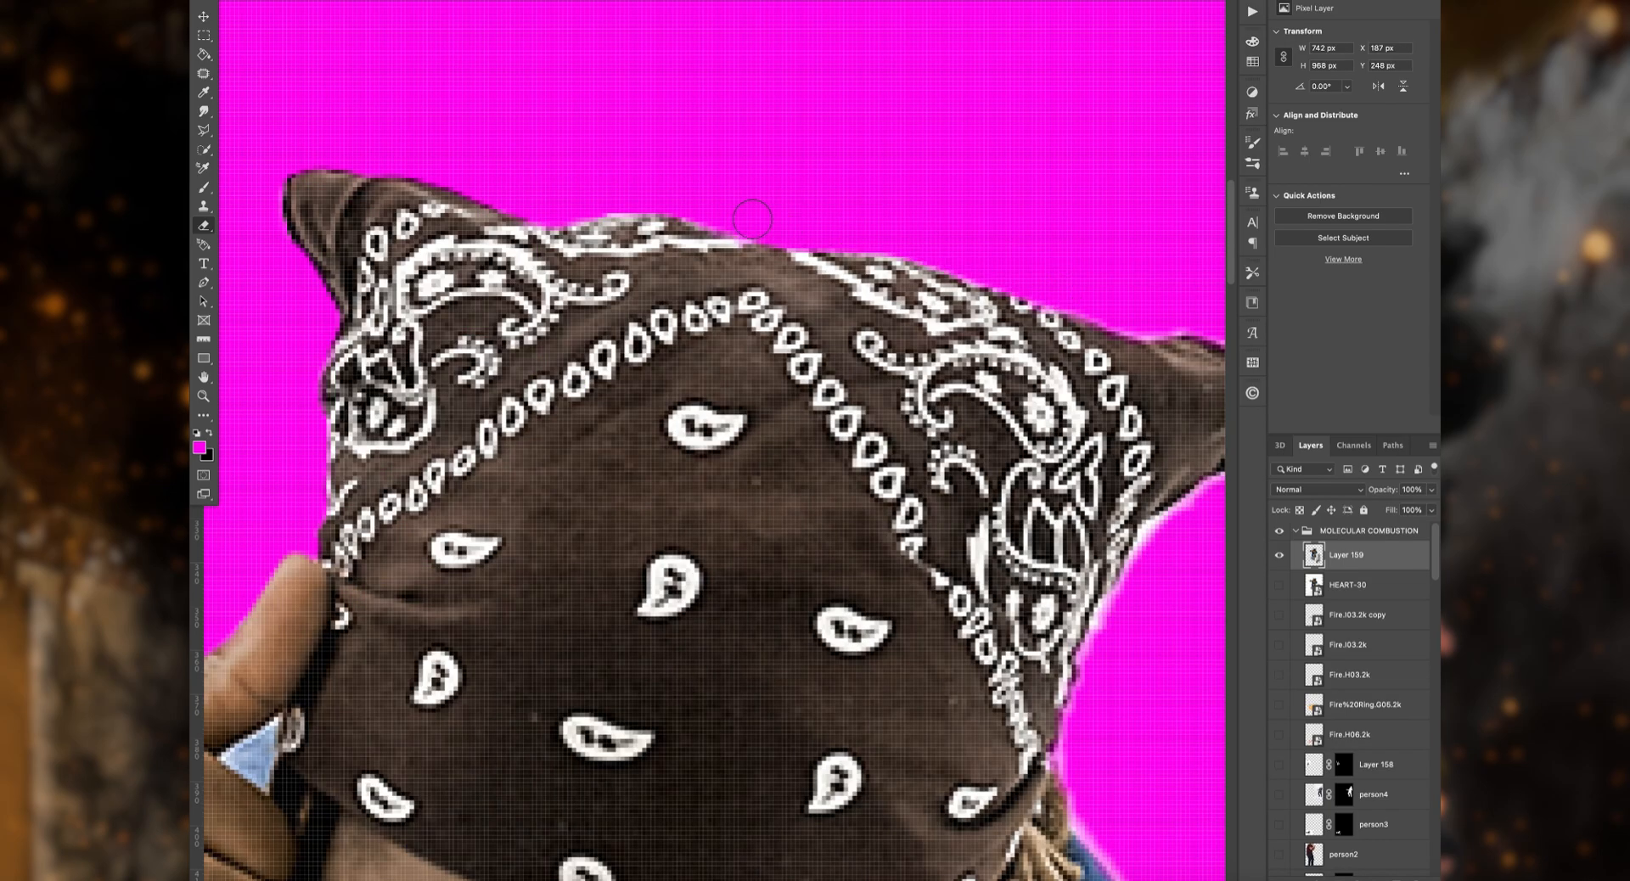
pyautogui.moveTo(561, 184); pyautogui.dragTo(439, 182)
pyautogui.moveTo(1003, 303); pyautogui.dragTo(1172, 374)
pyautogui.moveTo(1179, 380); pyautogui.dragTo(1171, 209)
# Step: Erase the fringe beside the dreadlocks and along the blue shoulder below the bandana
pyautogui.moveTo(968, 486); pyautogui.dragTo(944, 595)
pyautogui.moveTo(956, 629); pyautogui.dragTo(823, 439)
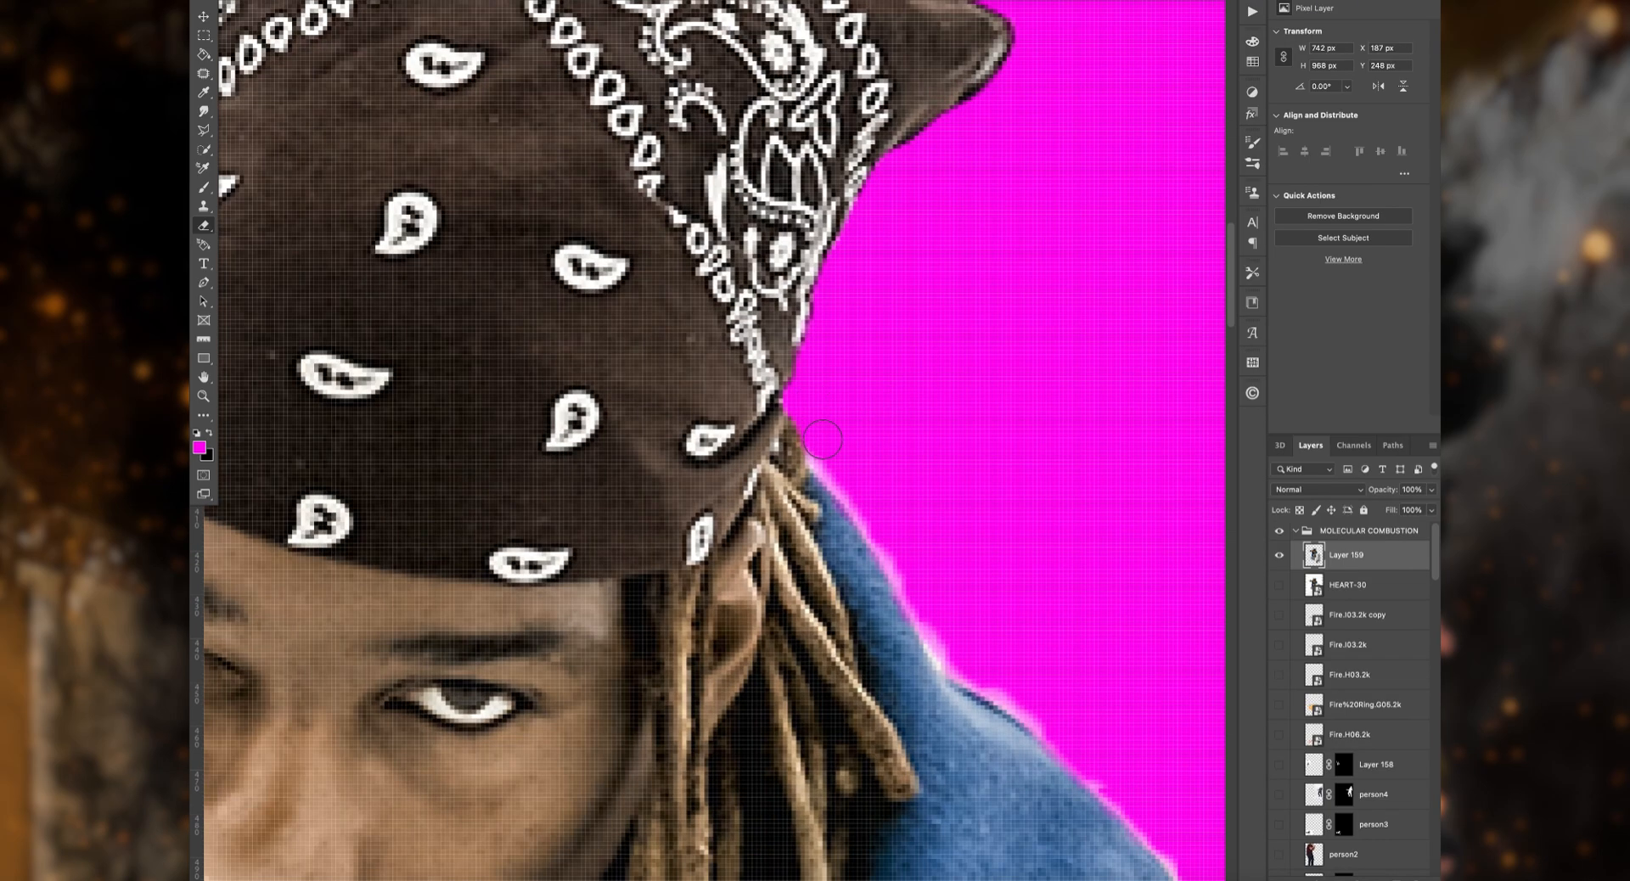
pyautogui.moveTo(1053, 716); pyautogui.dragTo(866, 504)
pyautogui.moveTo(890, 527)
pyautogui.mouseDown()
pyautogui.moveTo(1069, 772)
pyautogui.moveTo(881, 328)
pyautogui.mouseUp()
pyautogui.scroll(-6, 976, 560)
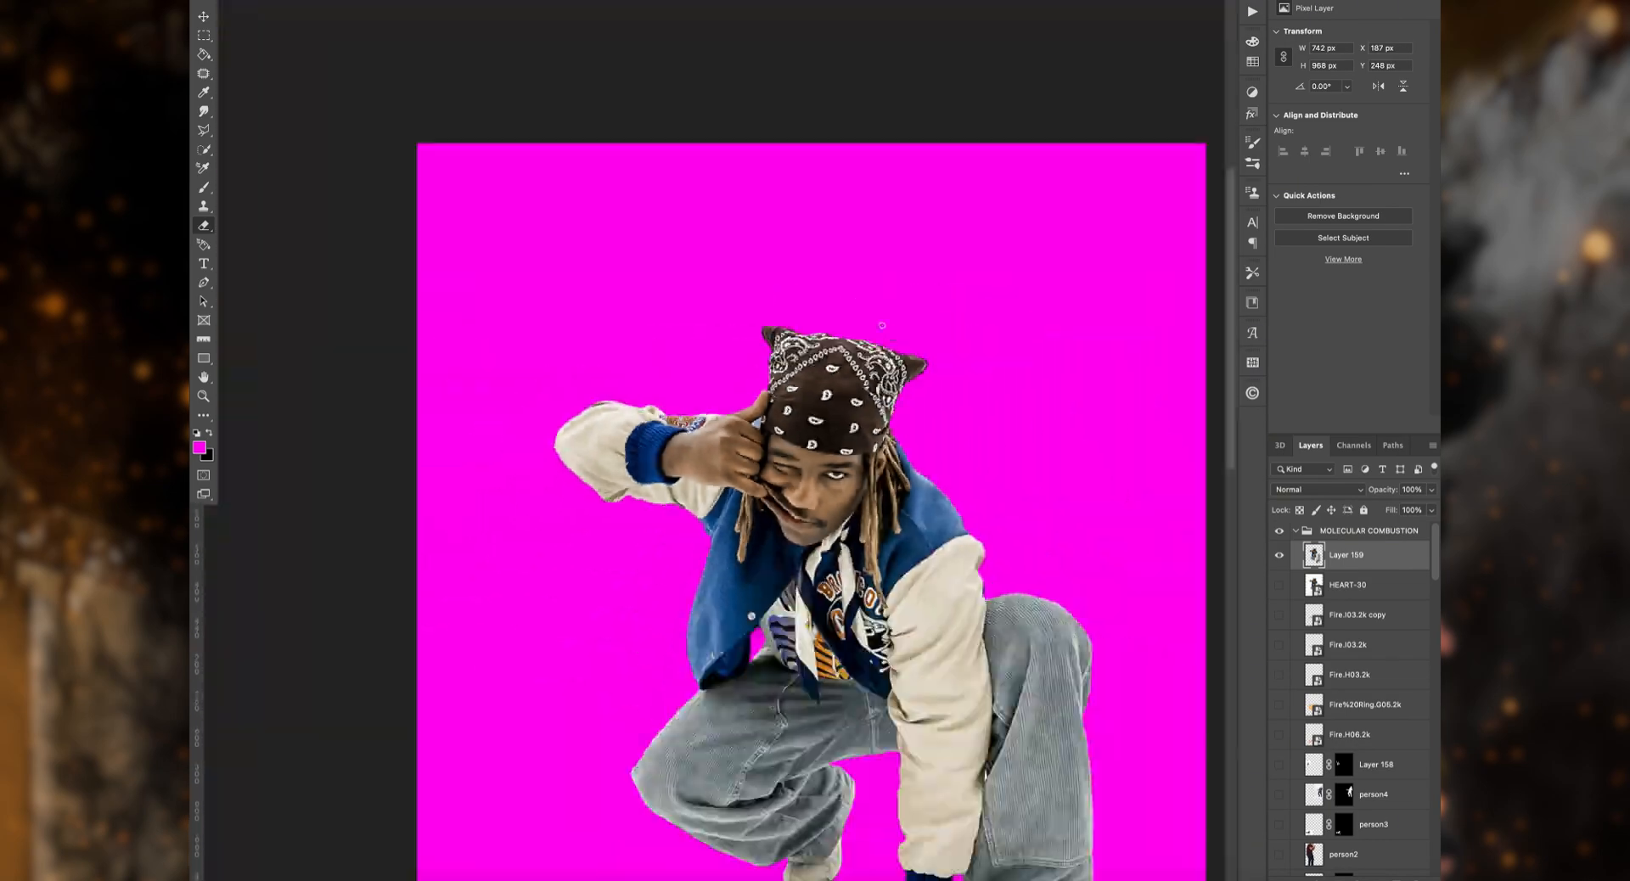
# Step: Hide the magenta fill layer and show the abandoned-room photo behind the cut-out man
pyautogui.moveTo(976, 560); pyautogui.dragTo(856, 352)
pyautogui.scroll(-5, 1276, 858)
pyautogui.click(1280, 837)
pyautogui.click(1280, 807)
pyautogui.press('super+minus')
# Step: Scale up the abandoned-room photo until it covers the whole portrait canvas
pyautogui.click(1371, 807)
pyautogui.press('x')
pyautogui.press('super+t')
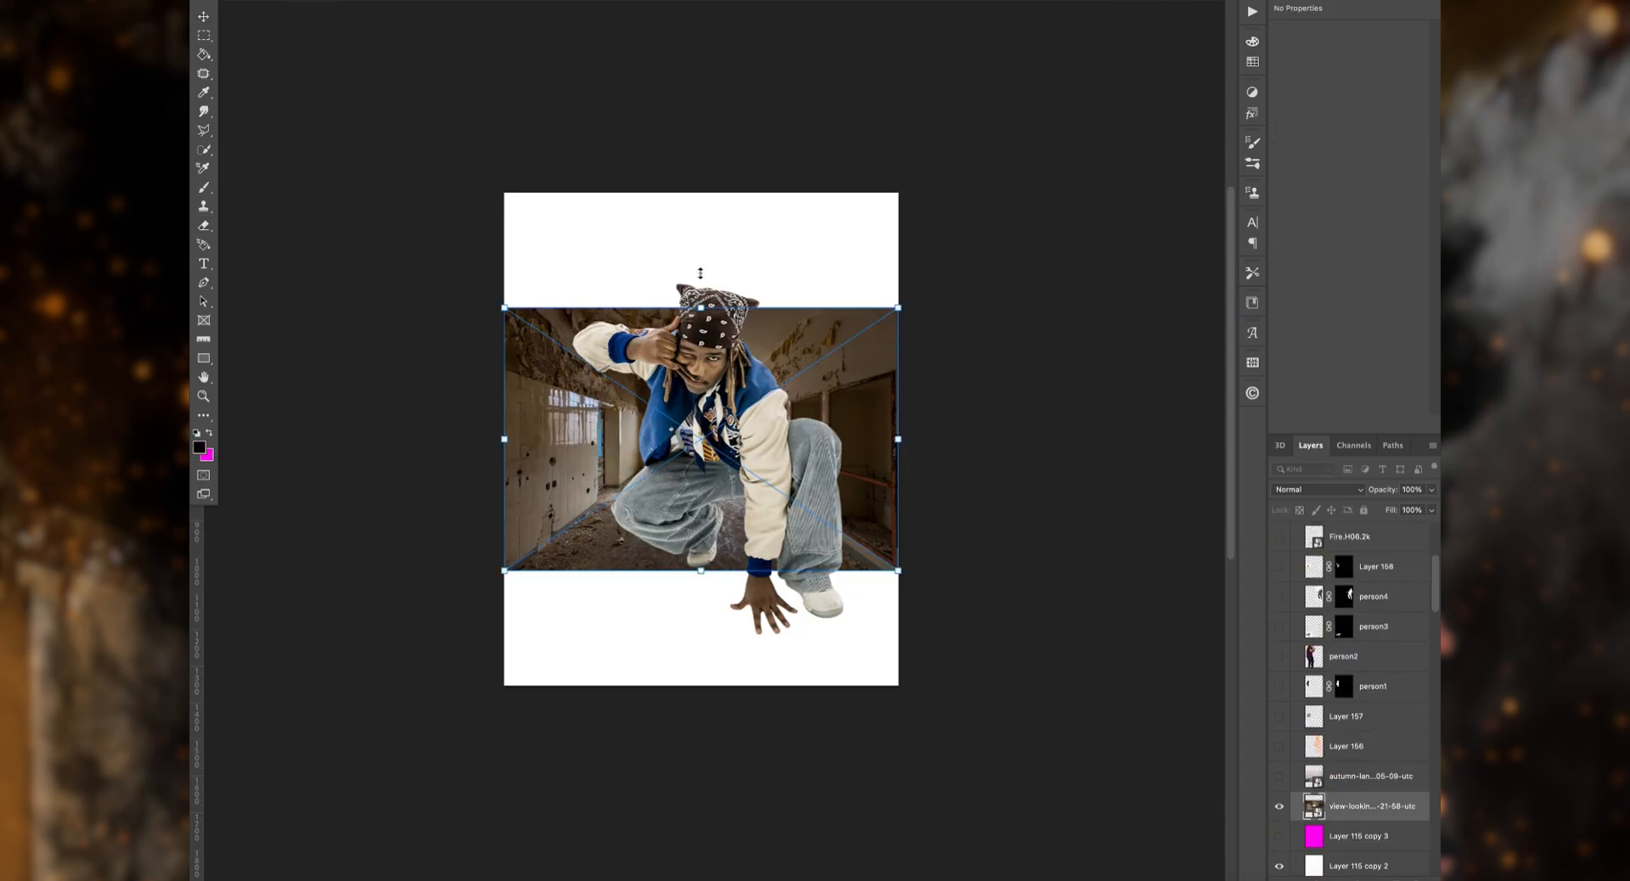
pyautogui.moveTo(702, 308); pyautogui.dragTo(701, 79)
pyautogui.moveTo(705, 569); pyautogui.dragTo(728, 685)
pyautogui.press('Return')
# Step: Duplicate the cut-out man's layer and hide the original
pyautogui.keyDown('super'); pyautogui.click(751, 475); pyautogui.keyUp('super')
pyautogui.press('super+j')
pyautogui.click(1280, 566)
# Step: Shrink the duplicated cut-out to about 394 by 516 px and place it on the room's floor below the window
pyautogui.press('super+t')
pyautogui.moveTo(708, 281); pyautogui.dragTo(708, 433)
pyautogui.moveTo(708, 518); pyautogui.dragTo(686, 510)
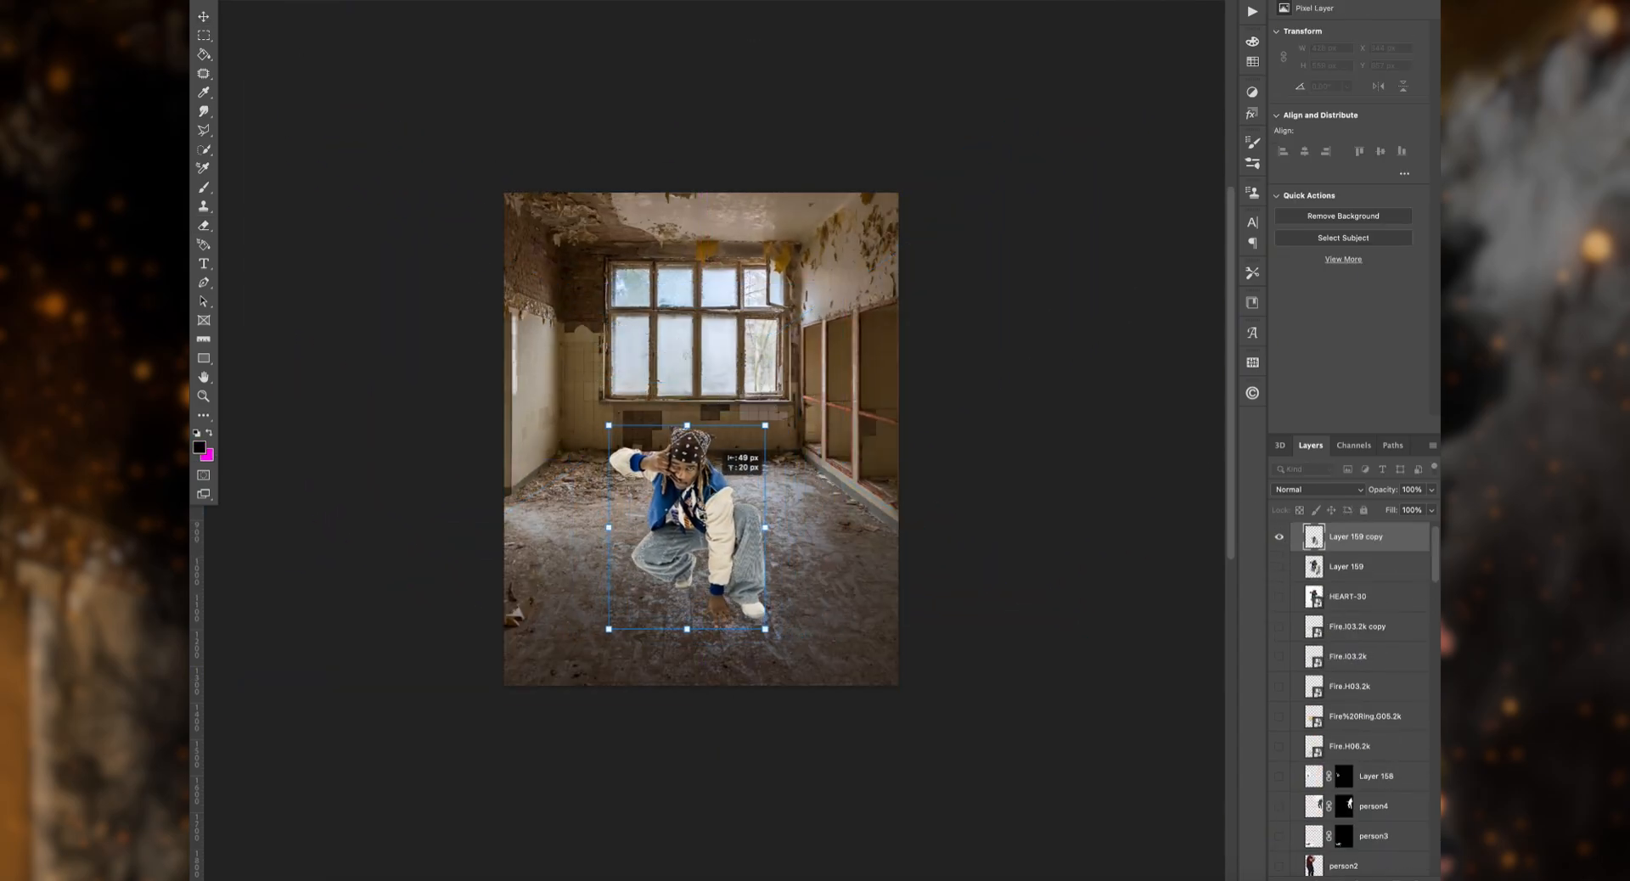
pyautogui.press('super+plus')
pyautogui.press('super+plus')
pyautogui.hscroll(-3, 709, 416)
pyautogui.moveTo(713, 416)
pyautogui.mouseDown()
pyautogui.moveTo(708, 381)
pyautogui.moveTo(712, 437)
pyautogui.mouseUp()
pyautogui.scroll(2, 709, 382)
pyautogui.moveTo(714, 235); pyautogui.dragTo(714, 267)
pyautogui.press('Return')
# Step: Hide the room photo and show the foggy autumn road photo as an alternative background
pyautogui.hscroll(3, 715, 273)
pyautogui.scroll(2, 715, 273)
pyautogui.scroll(3, 782, 515)
pyautogui.scroll(-4, 782, 515)
pyautogui.scroll(-5, 1290, 731)
pyautogui.click(1279, 742)
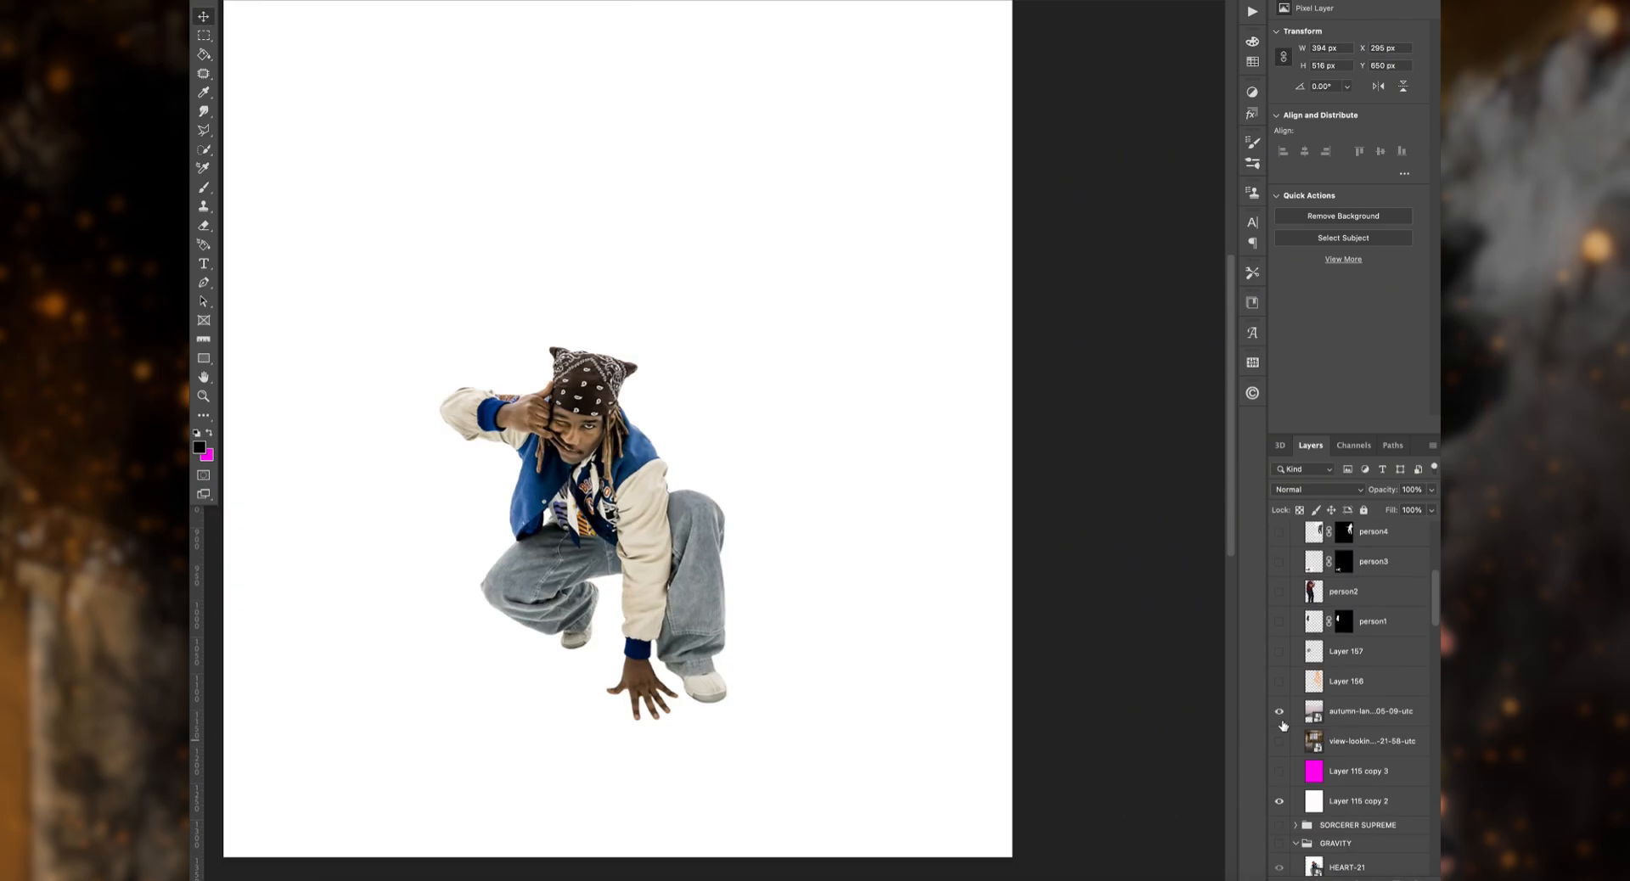
pyautogui.click(1279, 711)
# Step: Enlarge the foggy road photo to about 2822 by 1881 px so it fills the canvas behind the man
pyautogui.press('super+t')
pyautogui.click(1376, 713)
pyautogui.press('super+t')
pyautogui.moveTo(689, 539); pyautogui.dragTo(717, 36)
pyautogui.scroll(8, 692, 722)
pyautogui.press('Return')
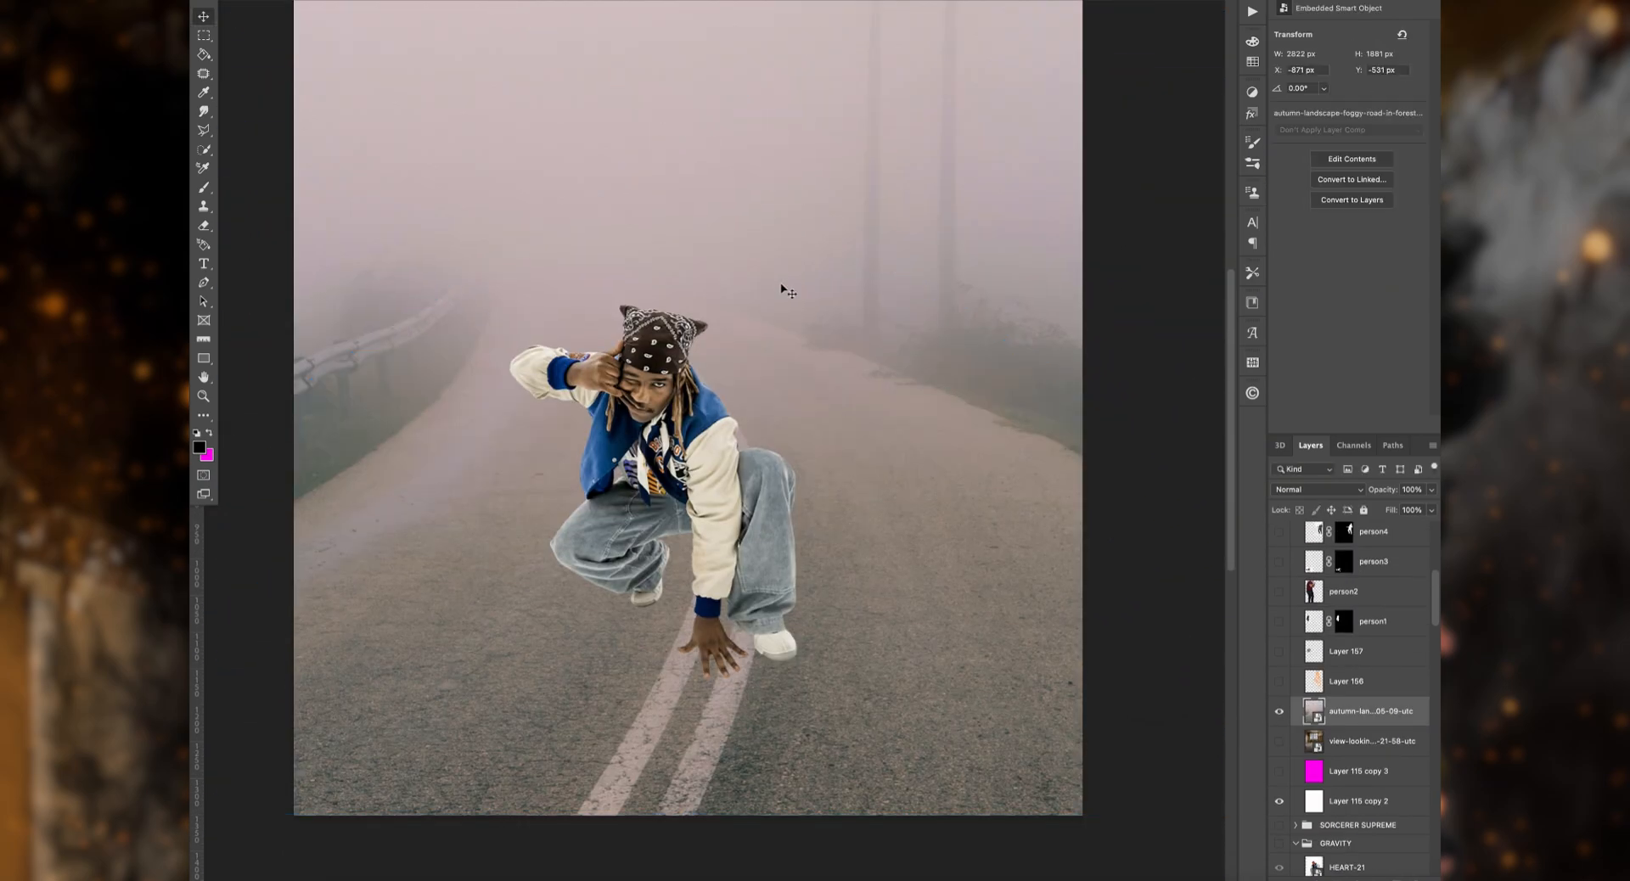
# Step: Delete the foggy road layer and show the abandoned-room photo again
pyautogui.press('Delete')
pyautogui.click(1279, 712)
# Step: Open the abandoned-room photo in the Camera Raw filter and apply the Cleaned up preset
pyautogui.click(516, 2)
pyautogui.click(561, 5)
pyautogui.click(1383, 345)
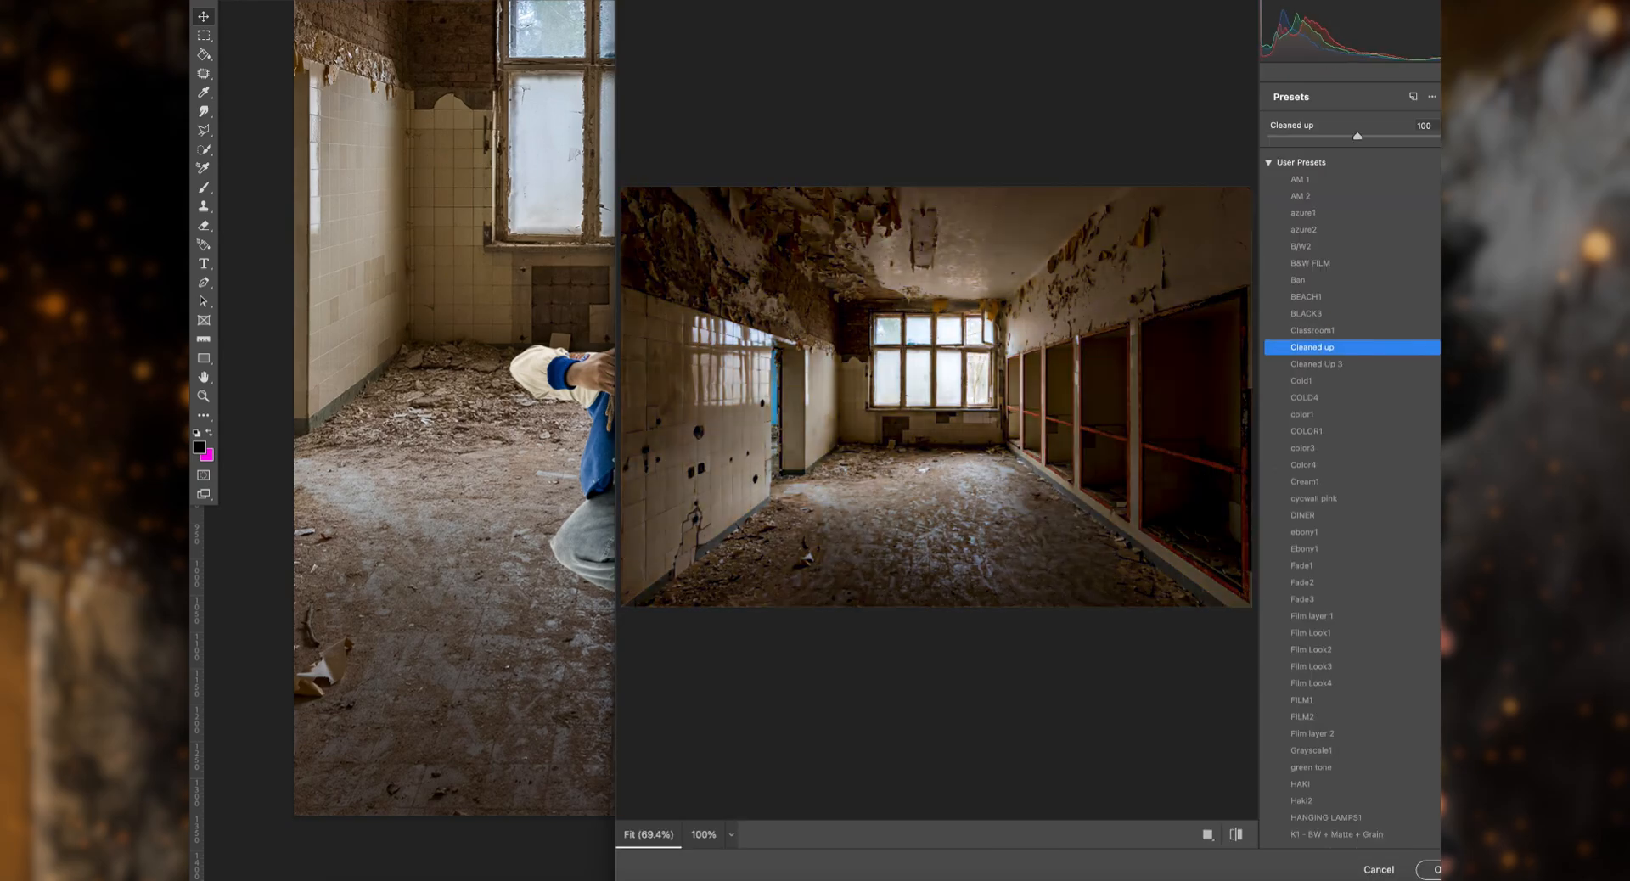
# Step: Set the room photo's Dehaze to +100, Temperature to -13 and Tint to -8, and apply the Camera Raw filter
pyautogui.click(1440, 13)
pyautogui.click(1312, 155)
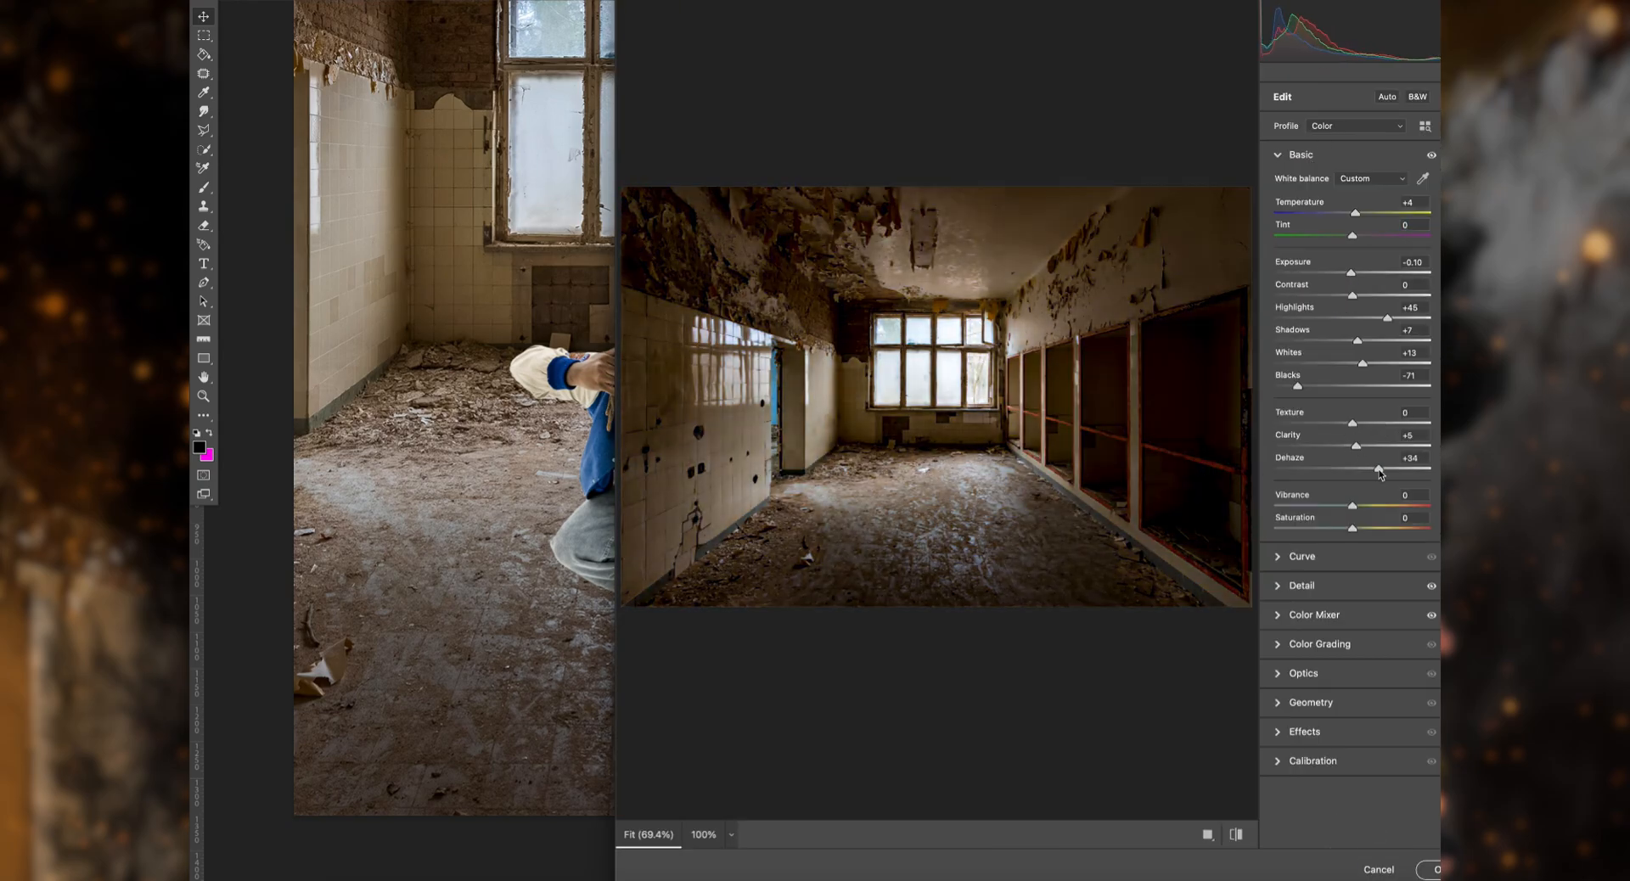
pyautogui.moveTo(1379, 470); pyautogui.dragTo(1432, 469)
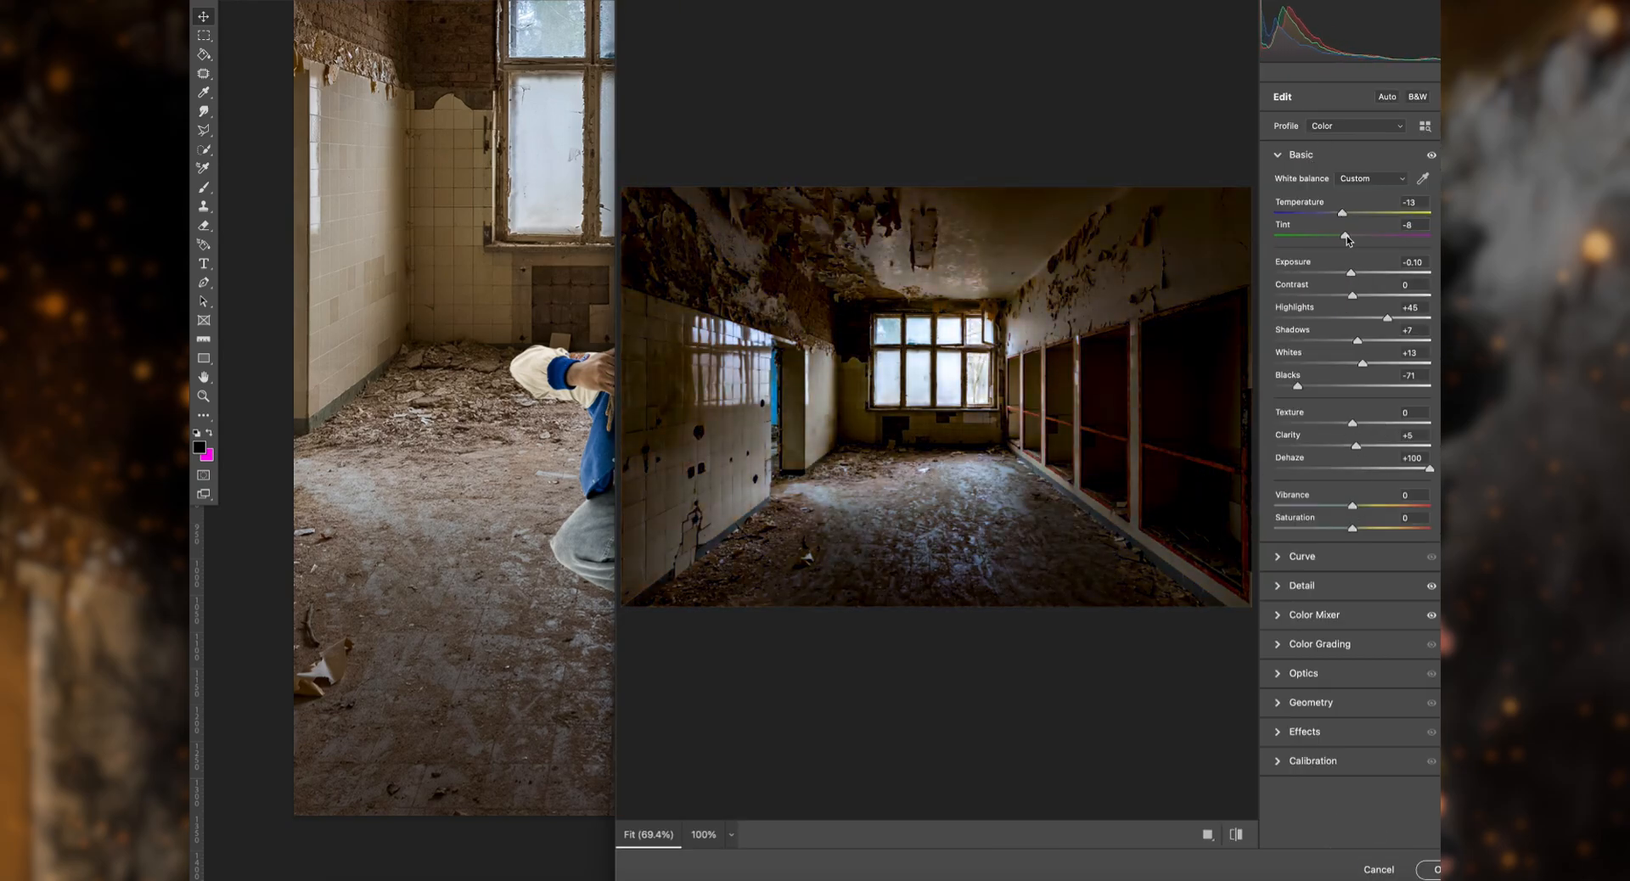
pyautogui.click(1436, 870)
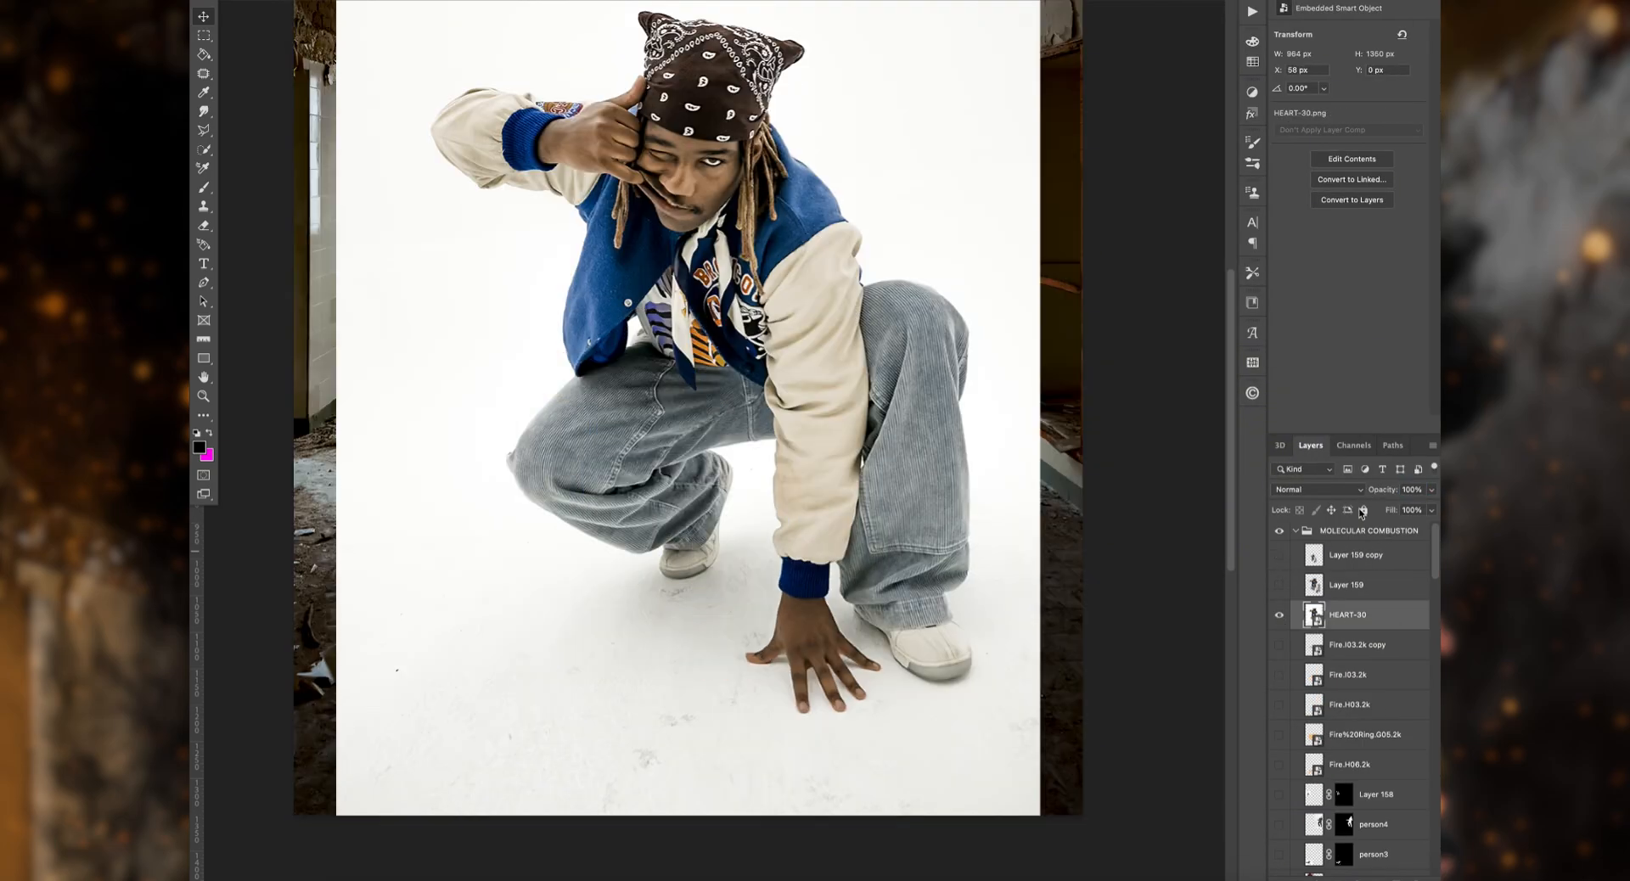
# Step: Show the original HEART-30 photo at 71% opacity over the room to compare the floor perspective
pyautogui.press('7')
pyautogui.press('1')
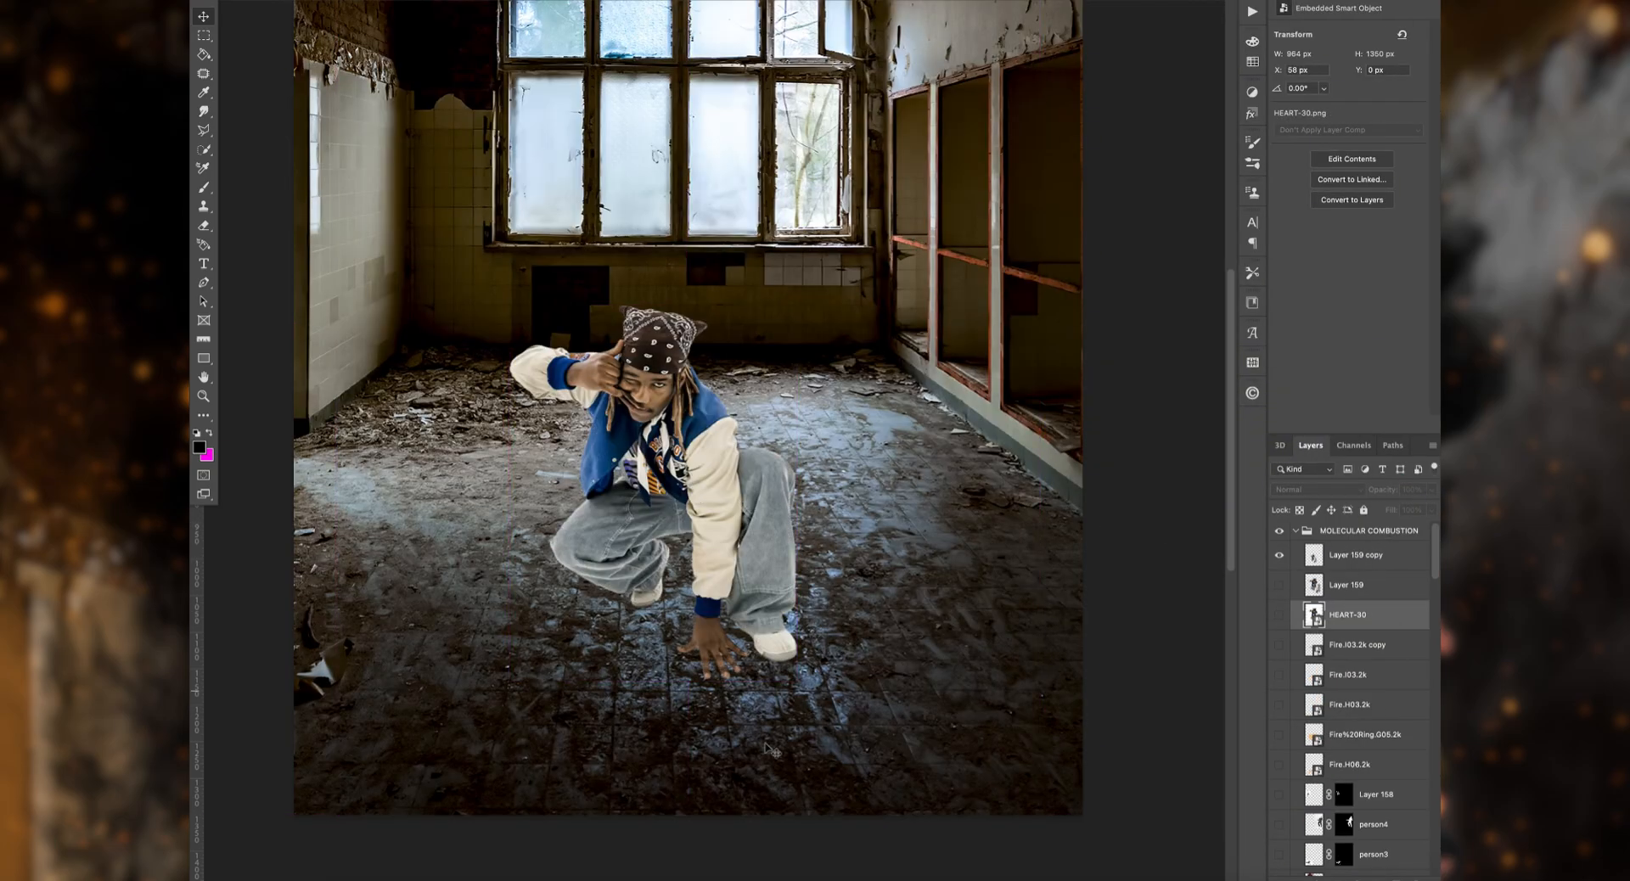
pyautogui.click(766, 747)
# Step: Squash the room photo vertically behind the man and align its lower edge with the bottom of the canvas
pyautogui.press('super+t')
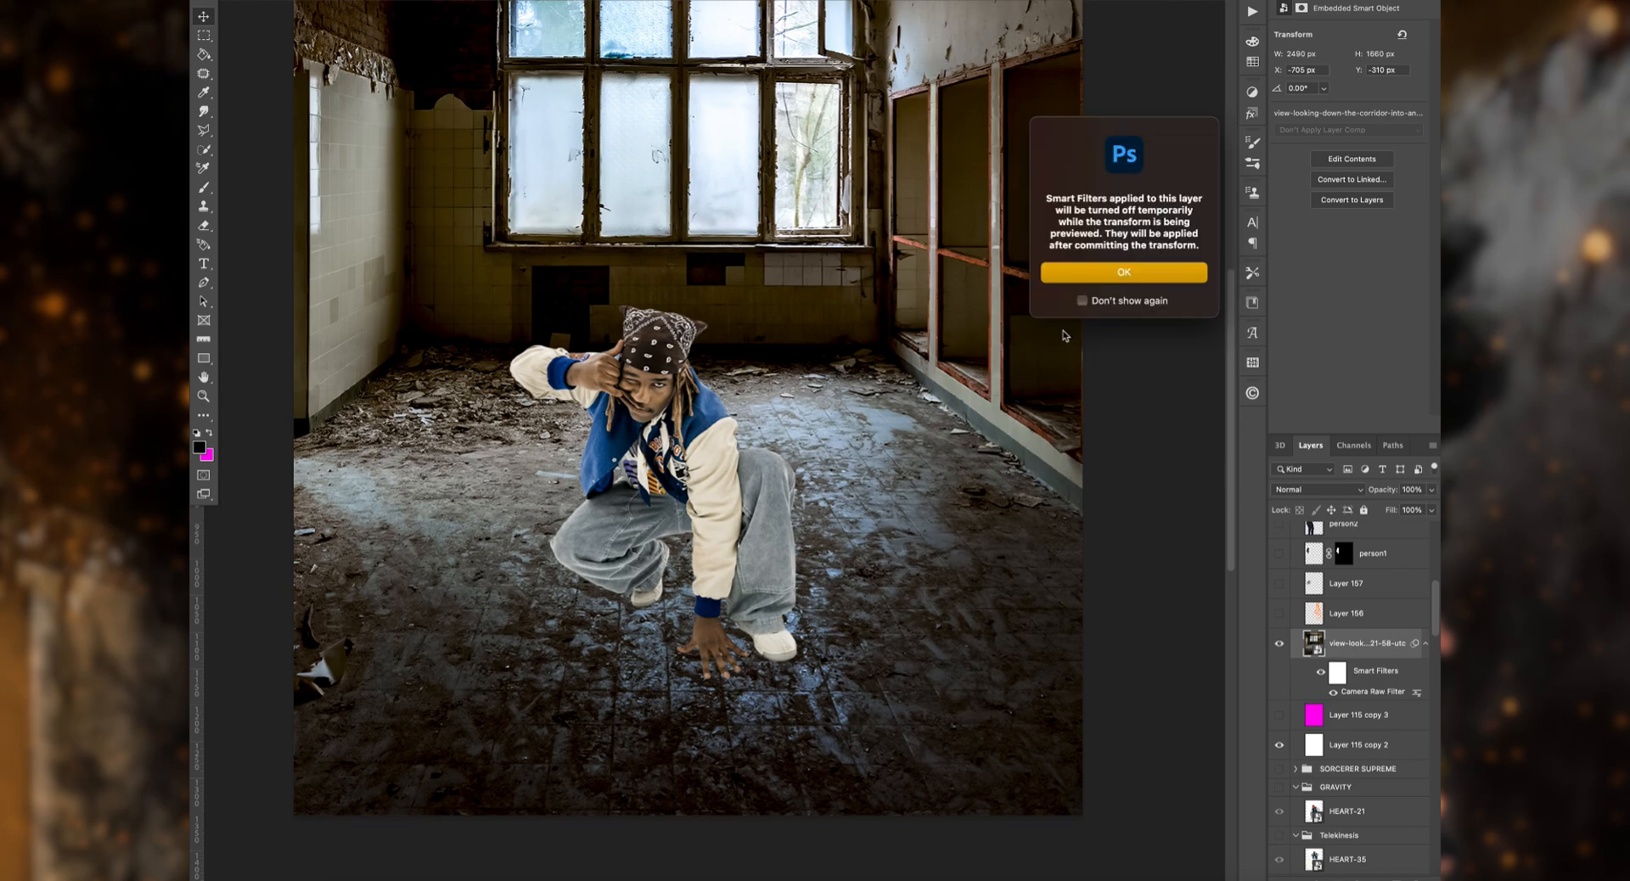
pyautogui.press('Return')
pyautogui.moveTo(689, 814); pyautogui.dragTo(689, 721)
pyautogui.scroll(2, 690, 721)
pyautogui.moveTo(724, 552); pyautogui.dragTo(732, 655)
pyautogui.scroll(-4, 732, 656)
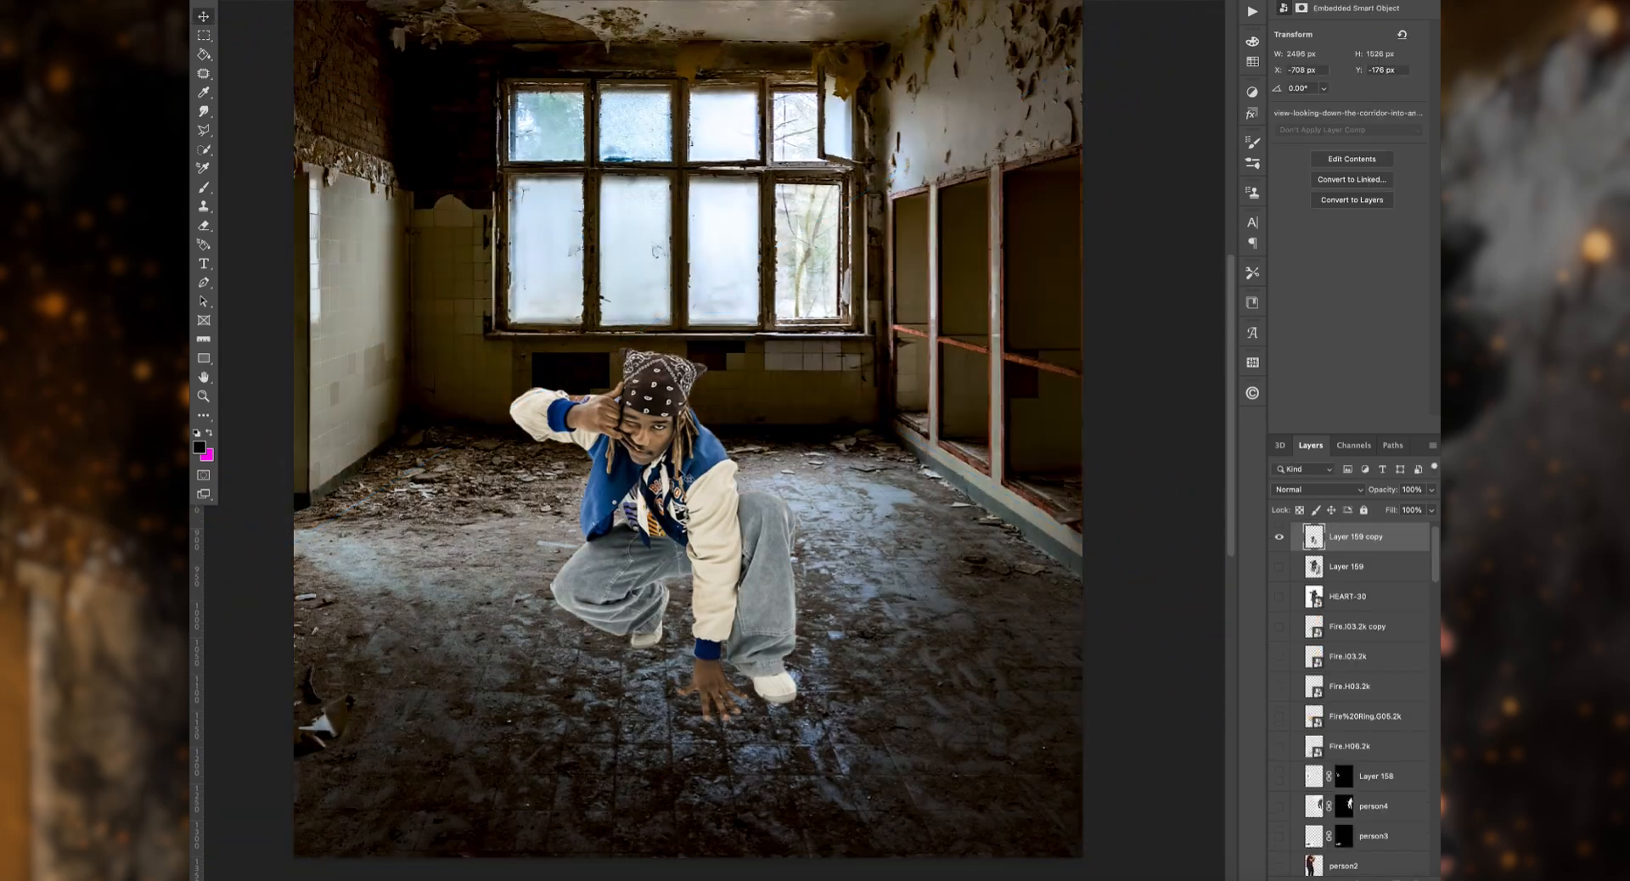
# Step: Move the cut-out man lower on the room's floor, to about X 284 px and Y 718 px
pyautogui.moveTo(662, 475); pyautogui.dragTo(650, 478)
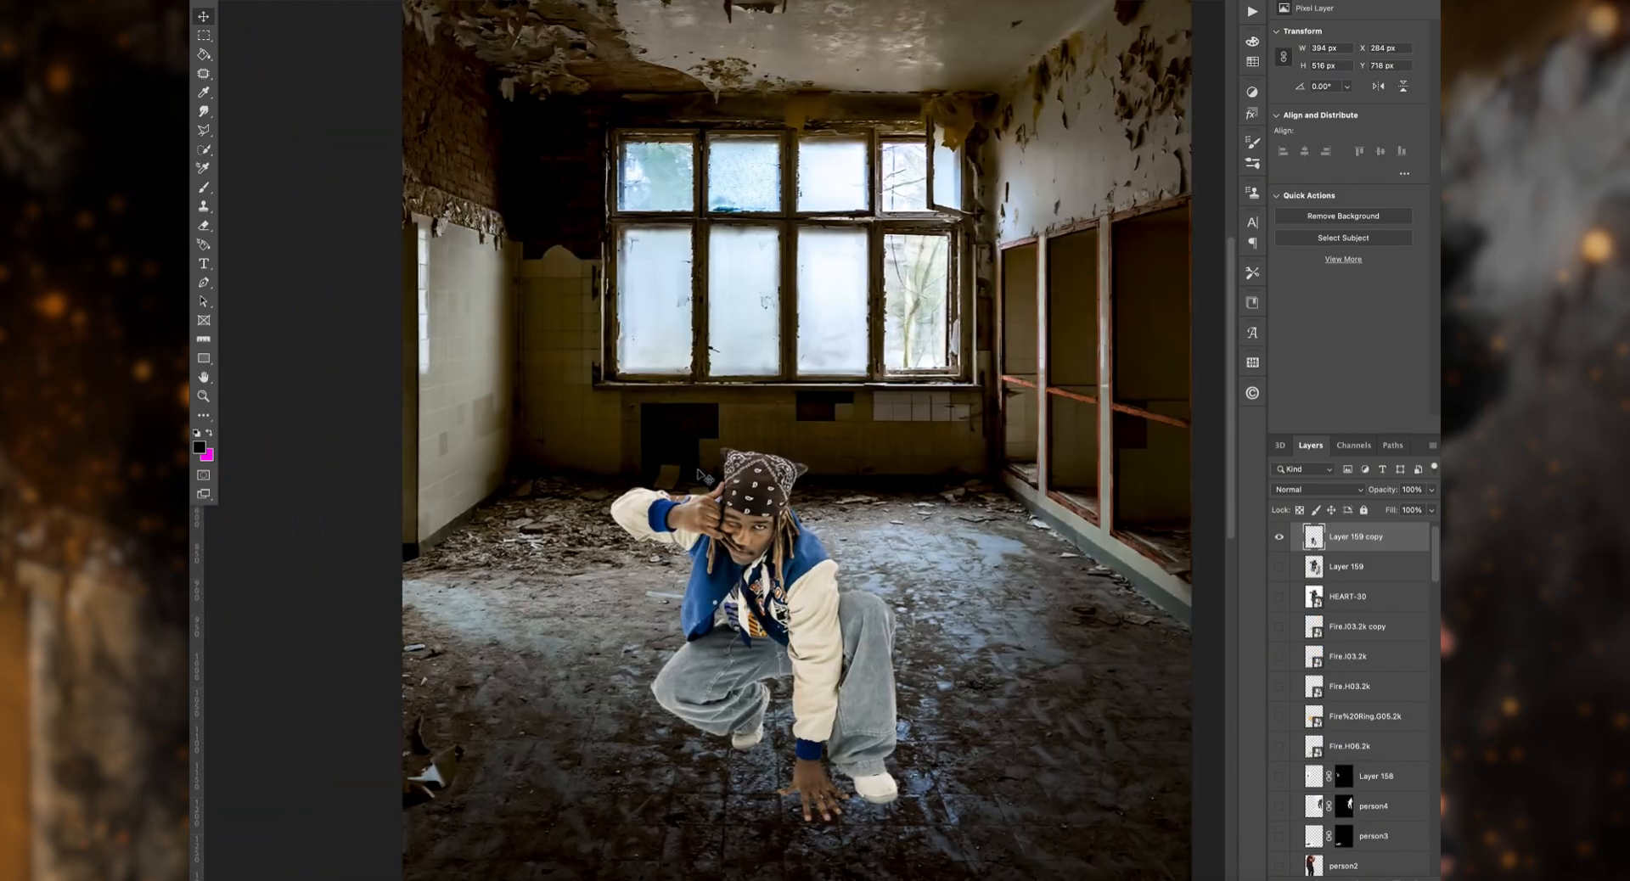
pyautogui.scroll(-2, 704, 477)
pyautogui.scroll(1, 1365, 794)
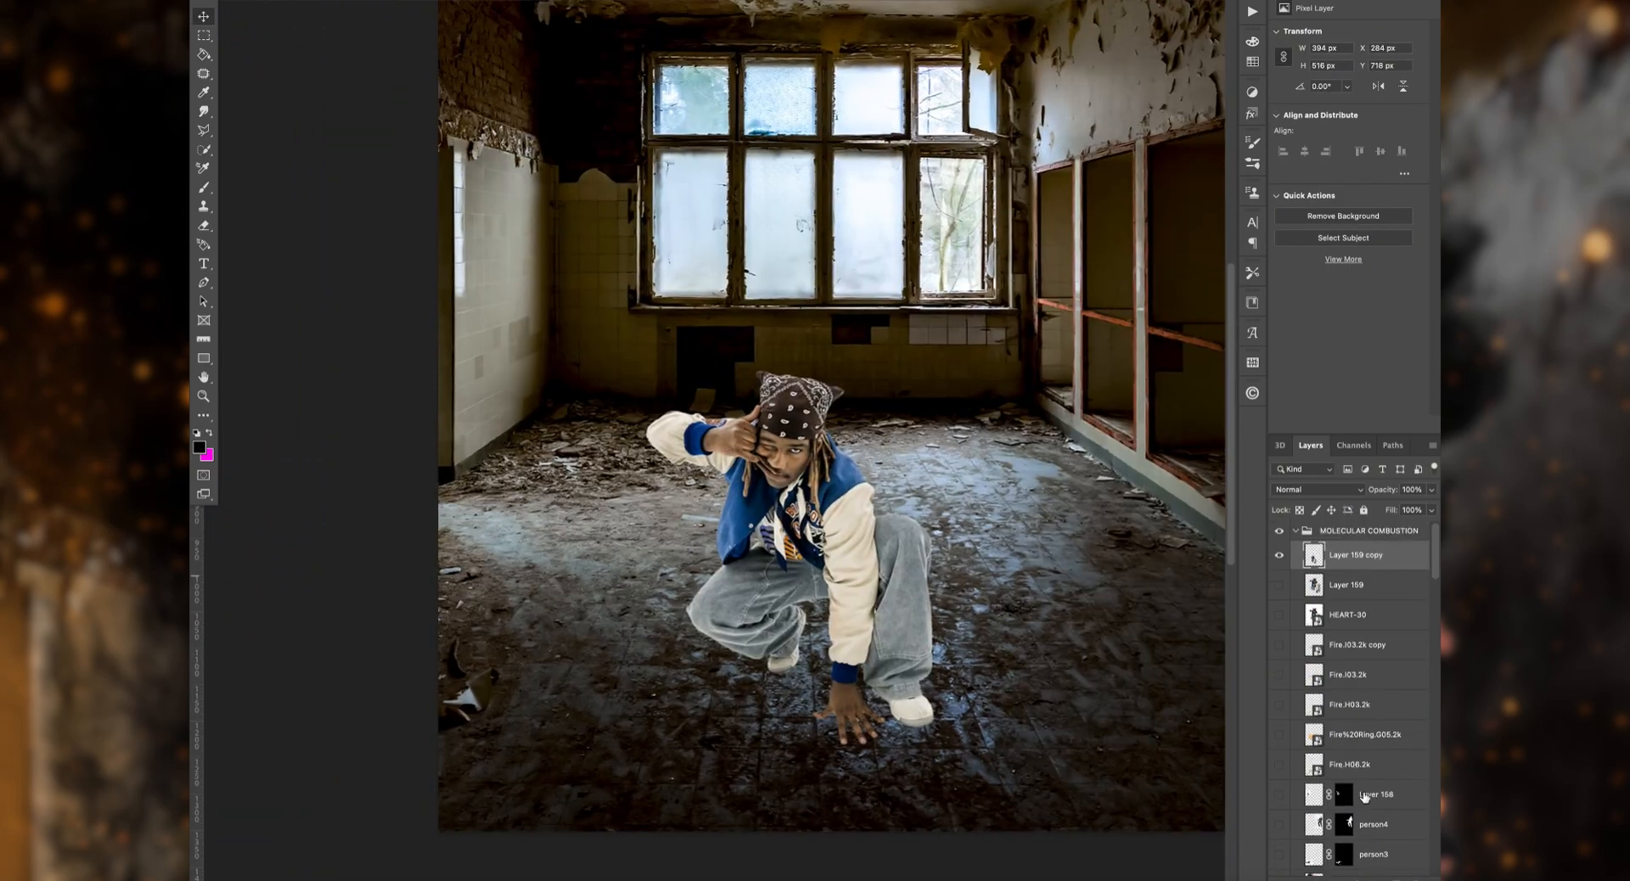
# Step: Copy the jacket's cream sleeves to a new layer using Quick Selection and clip a colorizing Hue/Saturation adjustment to it
pyautogui.scroll(-1, 1364, 794)
pyautogui.click(204, 150)
pyautogui.press('super+plus')
pyautogui.press('super+plus')
pyautogui.scroll(-3, 1054, 438)
pyautogui.click(1055, 438)
pyautogui.scroll(-3, 945, 348)
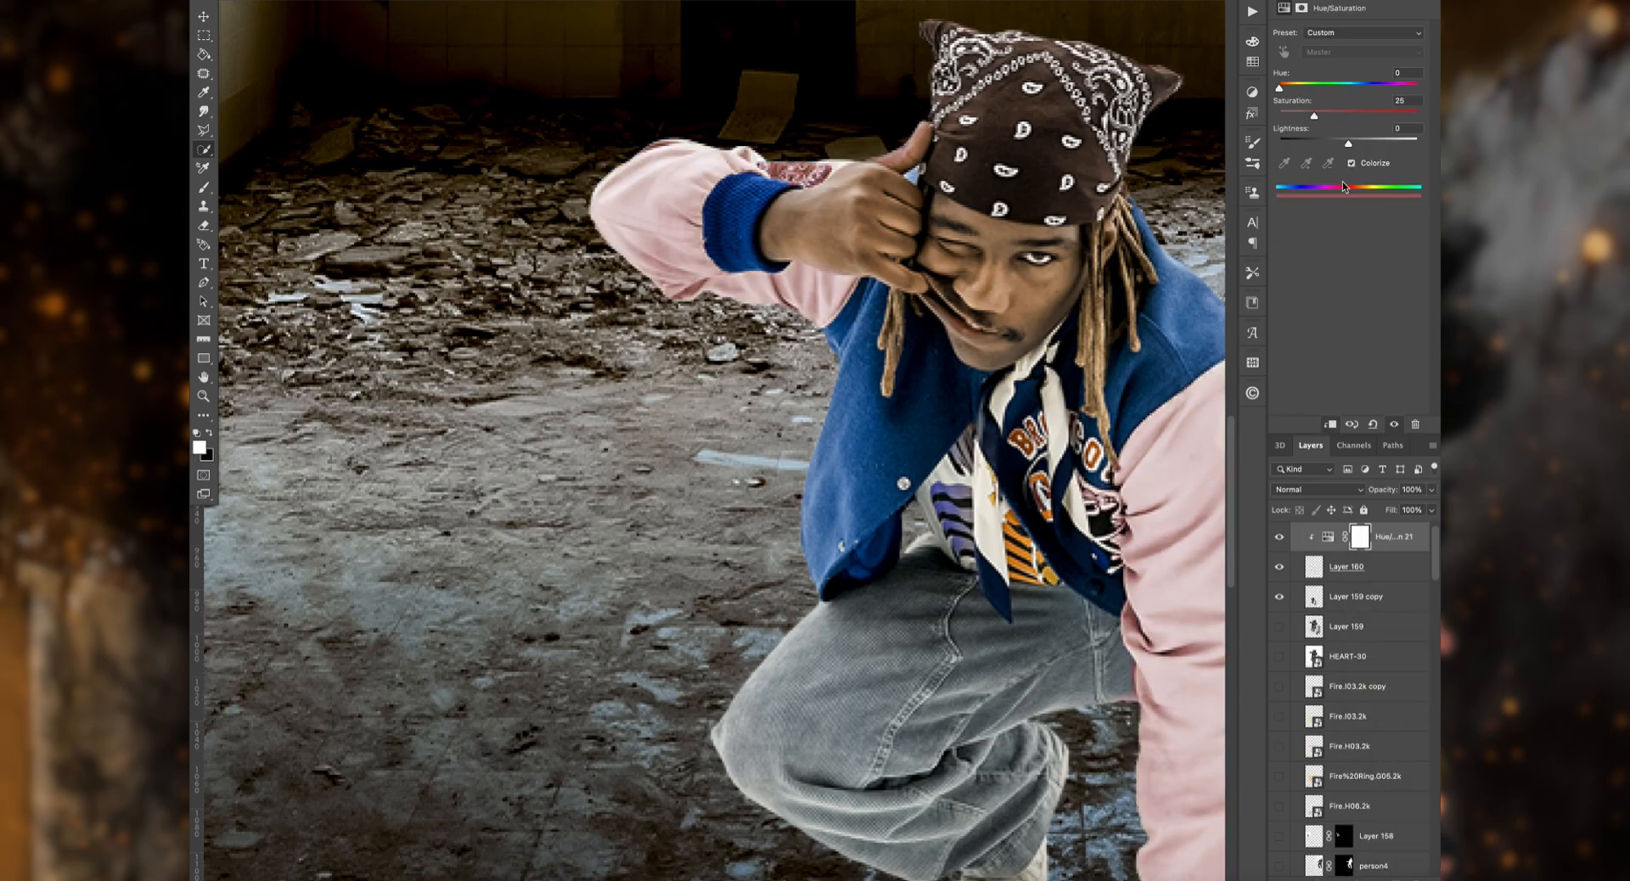
# Step: Colorize the sleeves with Hue 21, Saturation 84 and Lightness -36, and set the adjustment's blend mode to Soft Light
pyautogui.moveTo(1281, 87); pyautogui.dragTo(1287, 89)
pyautogui.moveTo(1348, 143); pyautogui.dragTo(1324, 144)
pyautogui.click(1392, 567)
pyautogui.click(1394, 538)
pyautogui.click(1328, 490)
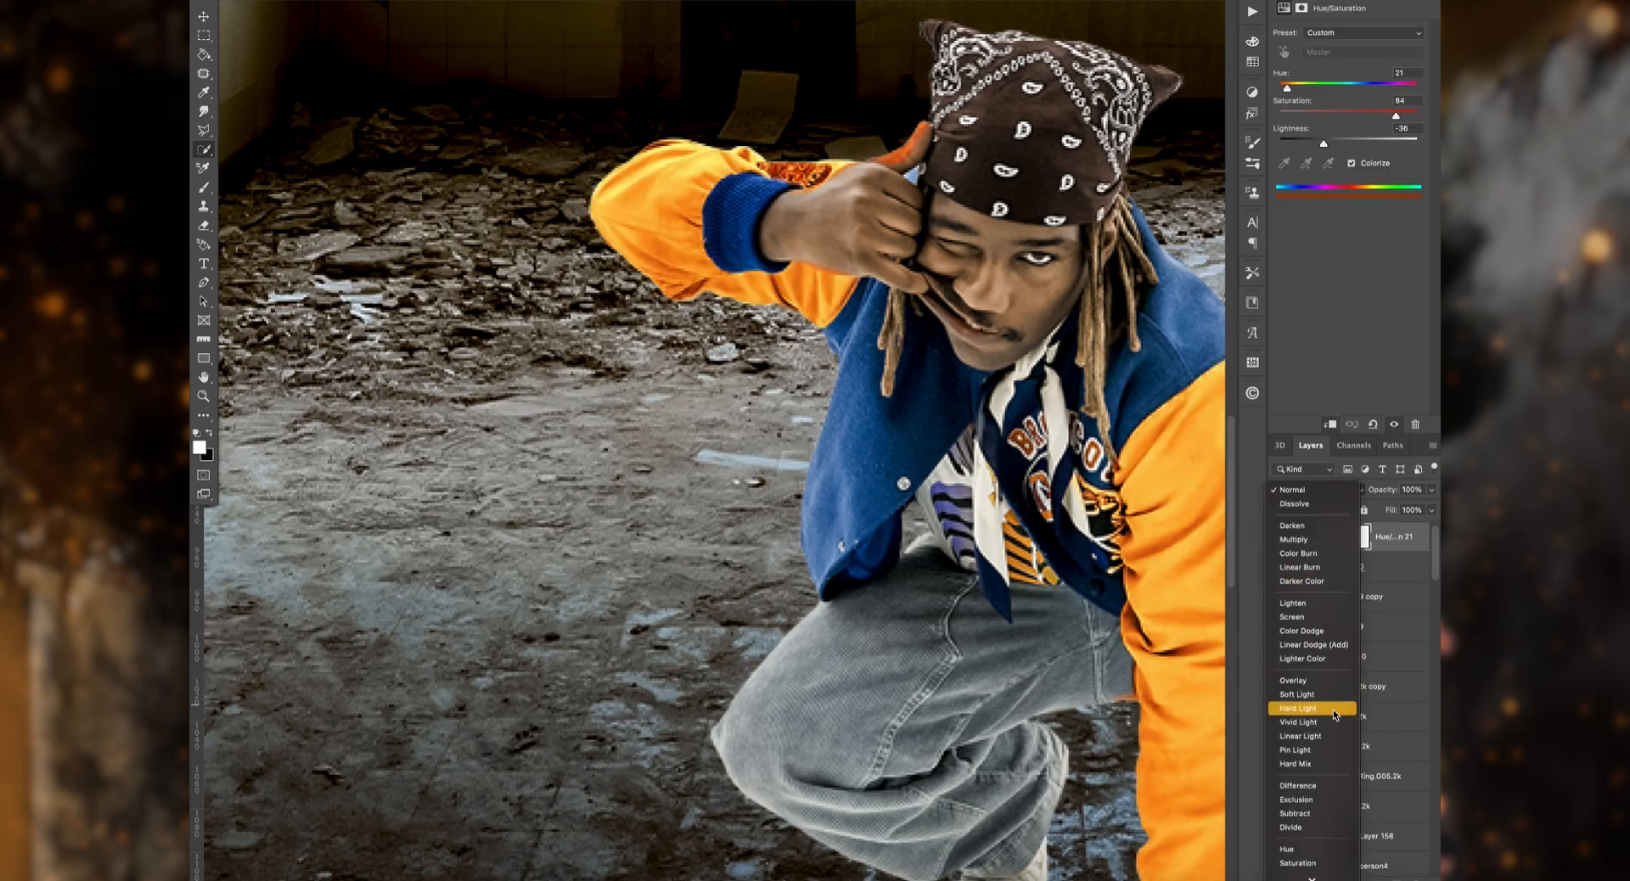
# Step: Hide the man's cut-out layer and erase the stray shirt fragments along the sleeve's inner edge with a Hard Round eraser
pyautogui.press('e')
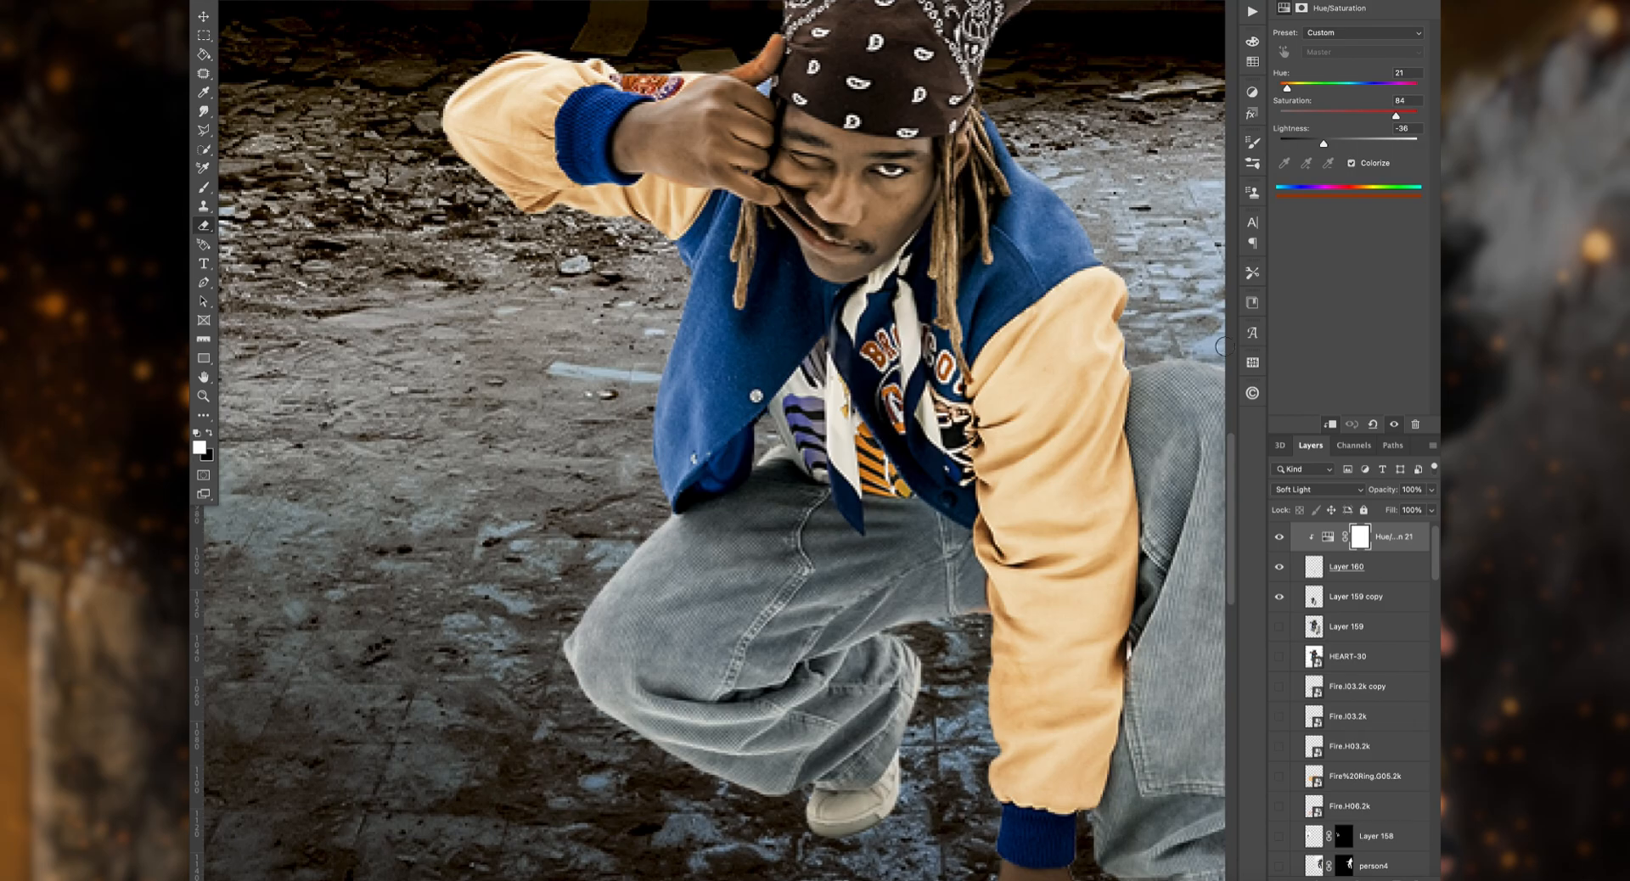
pyautogui.click(1347, 566)
pyautogui.click(1280, 597)
pyautogui.press('super+plus')
pyautogui.moveTo(1121, 397)
pyautogui.mouseDown()
pyautogui.moveTo(957, 371)
pyautogui.moveTo(976, 273)
pyautogui.mouseUp()
pyautogui.click(255, 3)
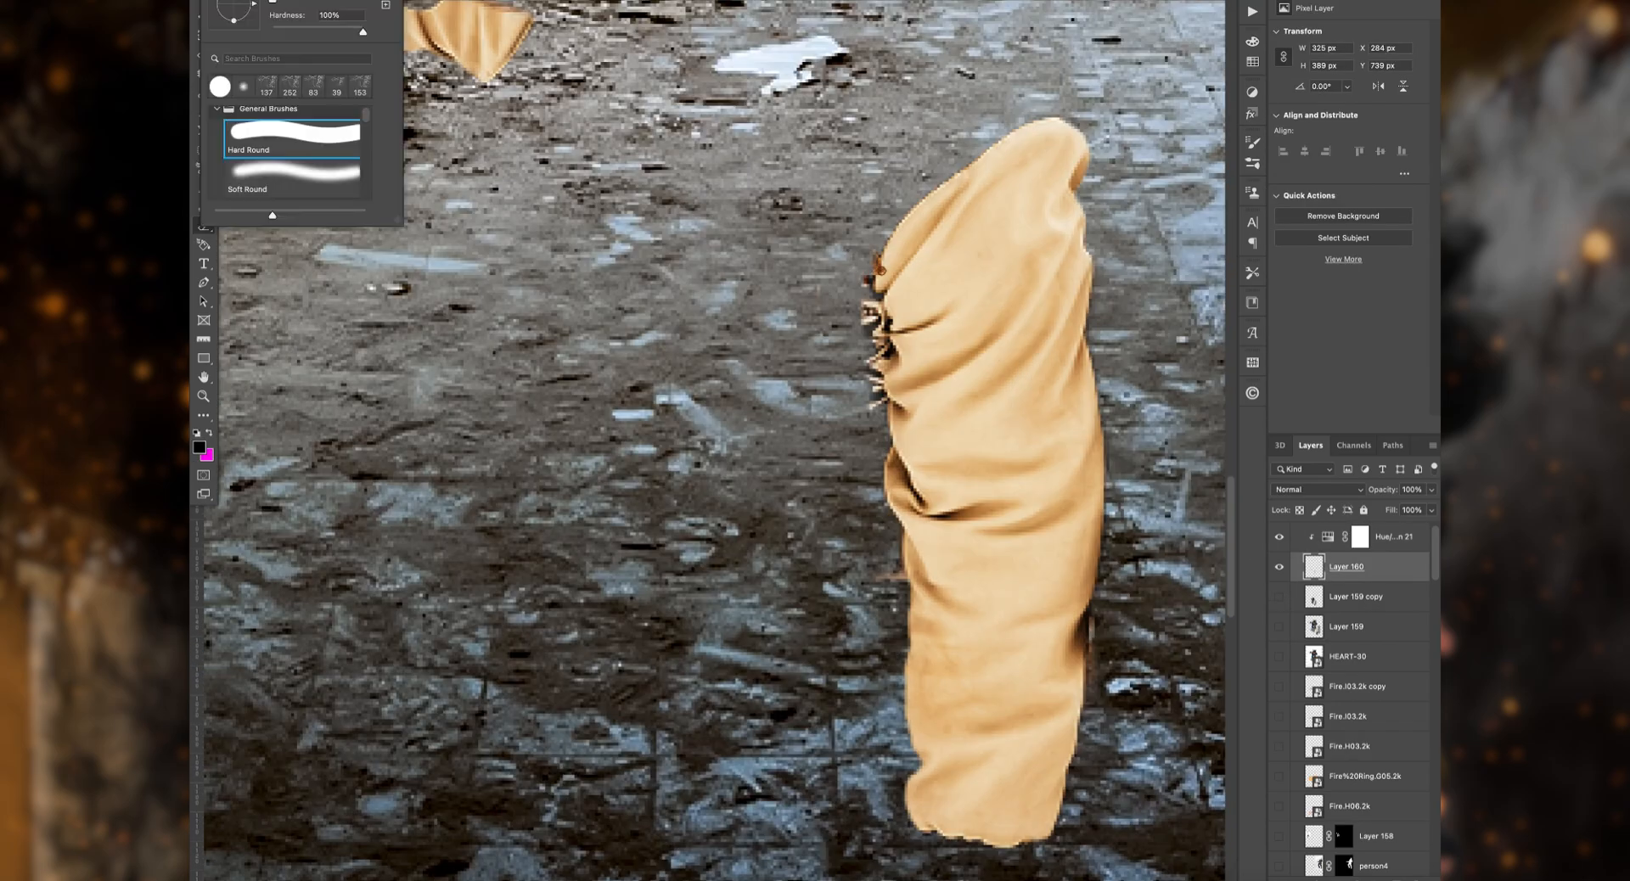
pyautogui.click(877, 265)
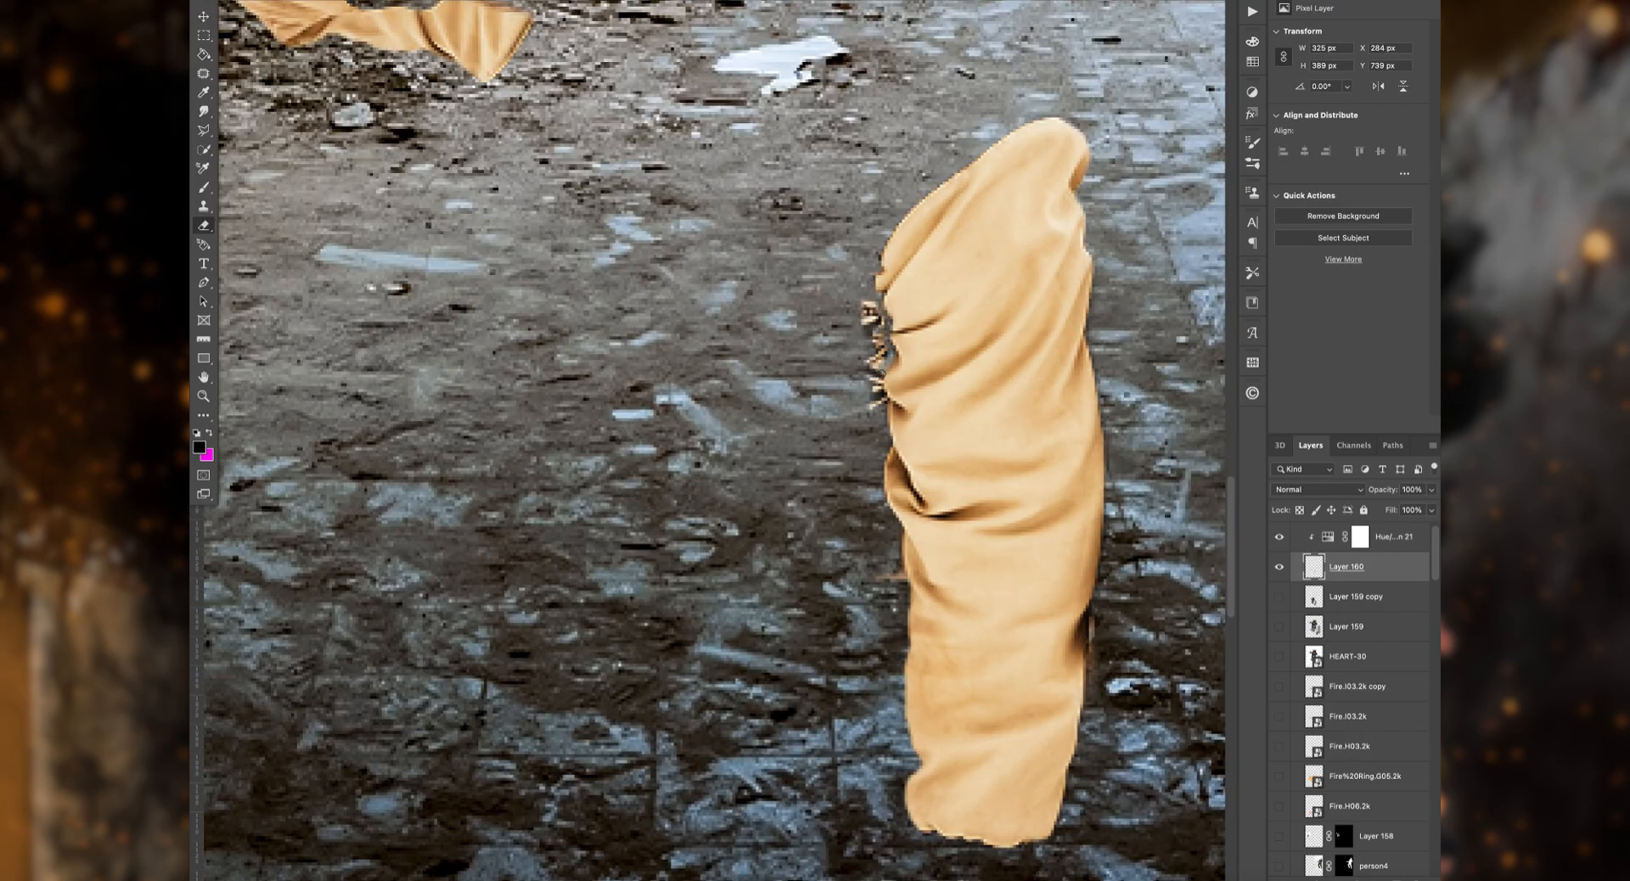
pyautogui.click(254, 3)
pyautogui.moveTo(883, 402)
pyautogui.mouseDown()
pyautogui.moveTo(881, 349)
pyautogui.moveTo(875, 402)
pyautogui.mouseUp()
pyautogui.scroll(5, 951, 382)
pyautogui.scroll(1, 1330, 602)
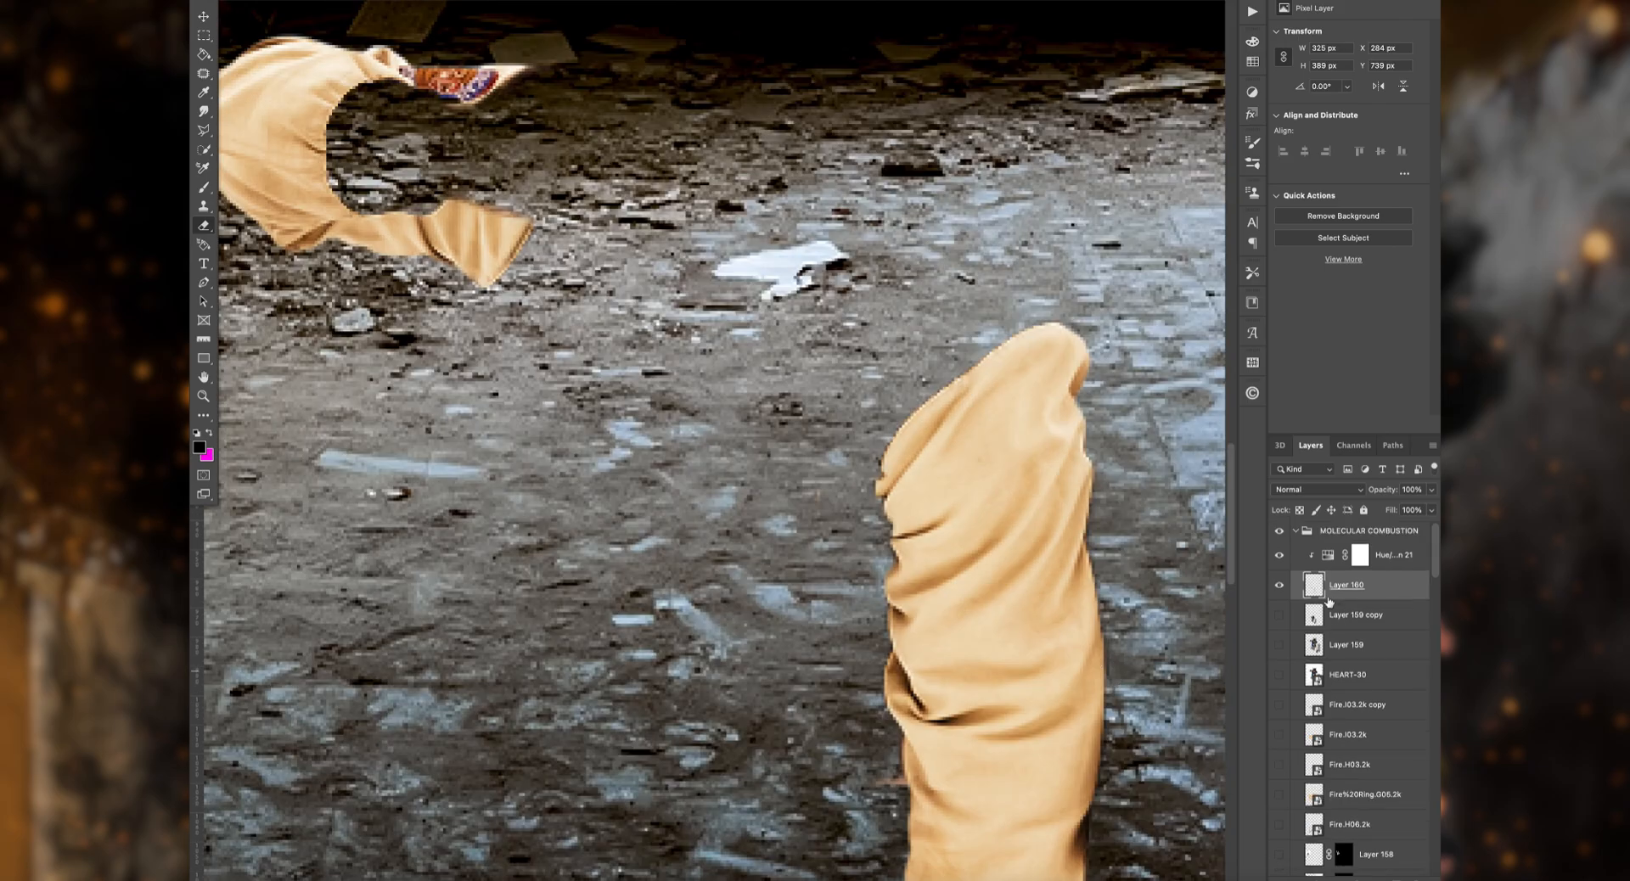
# Step: Show the man's cut-out layer again and select his grey trousers with Quick Selection
pyautogui.click(1279, 615)
pyautogui.click(1330, 615)
pyautogui.press('w')
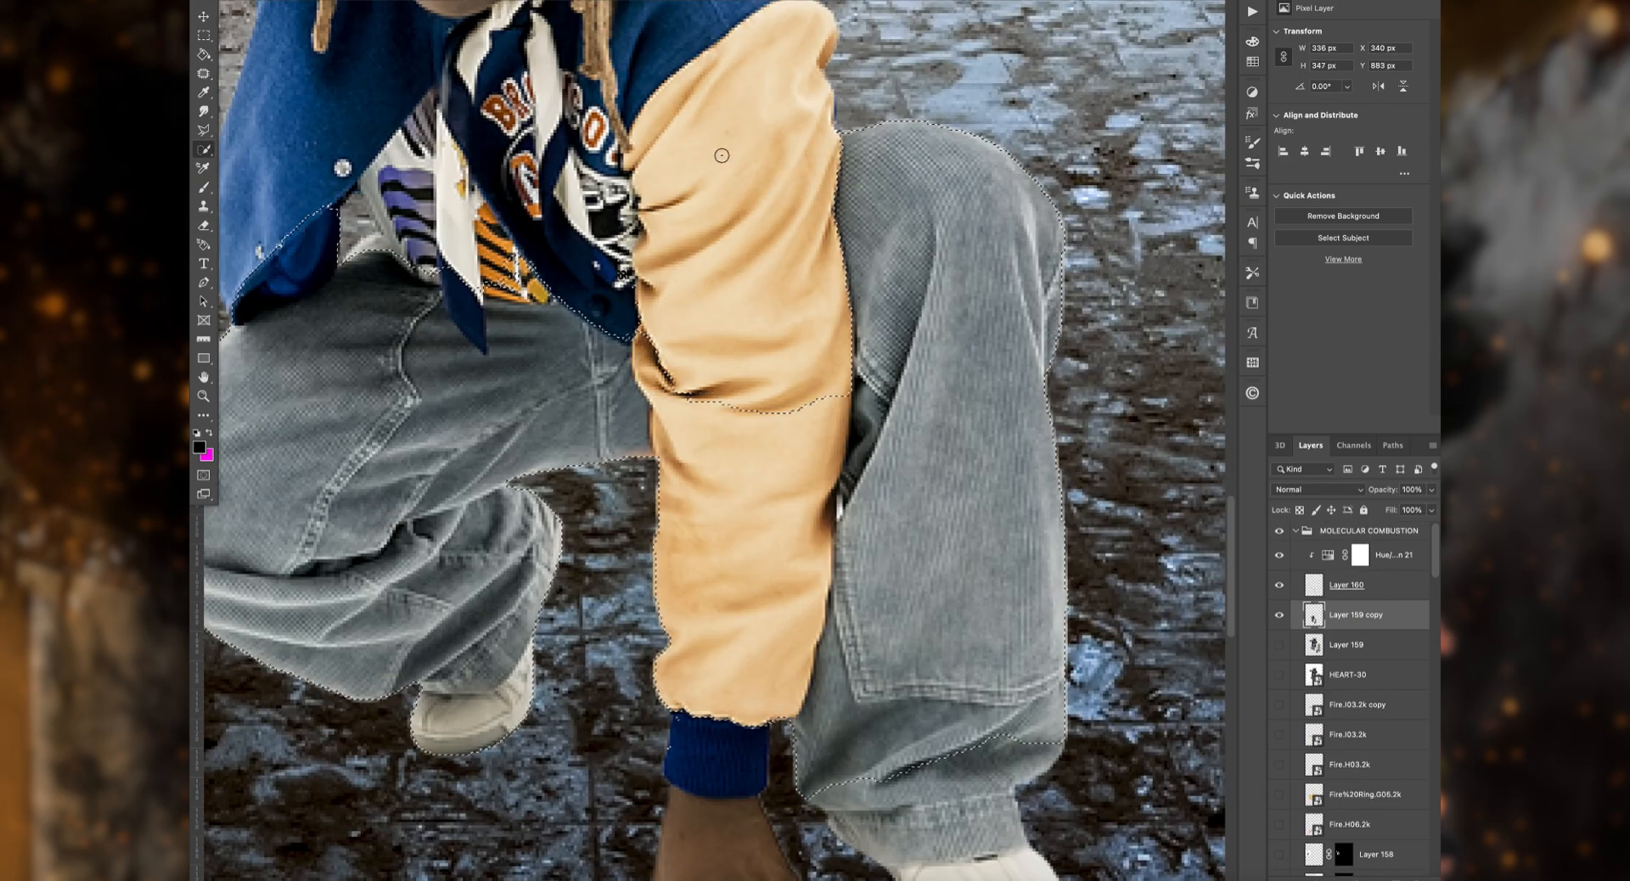
pyautogui.moveTo(743, 458); pyautogui.dragTo(739, 670)
pyautogui.scroll(-3, 764, 679)
pyautogui.moveTo(926, 679); pyautogui.dragTo(943, 734)
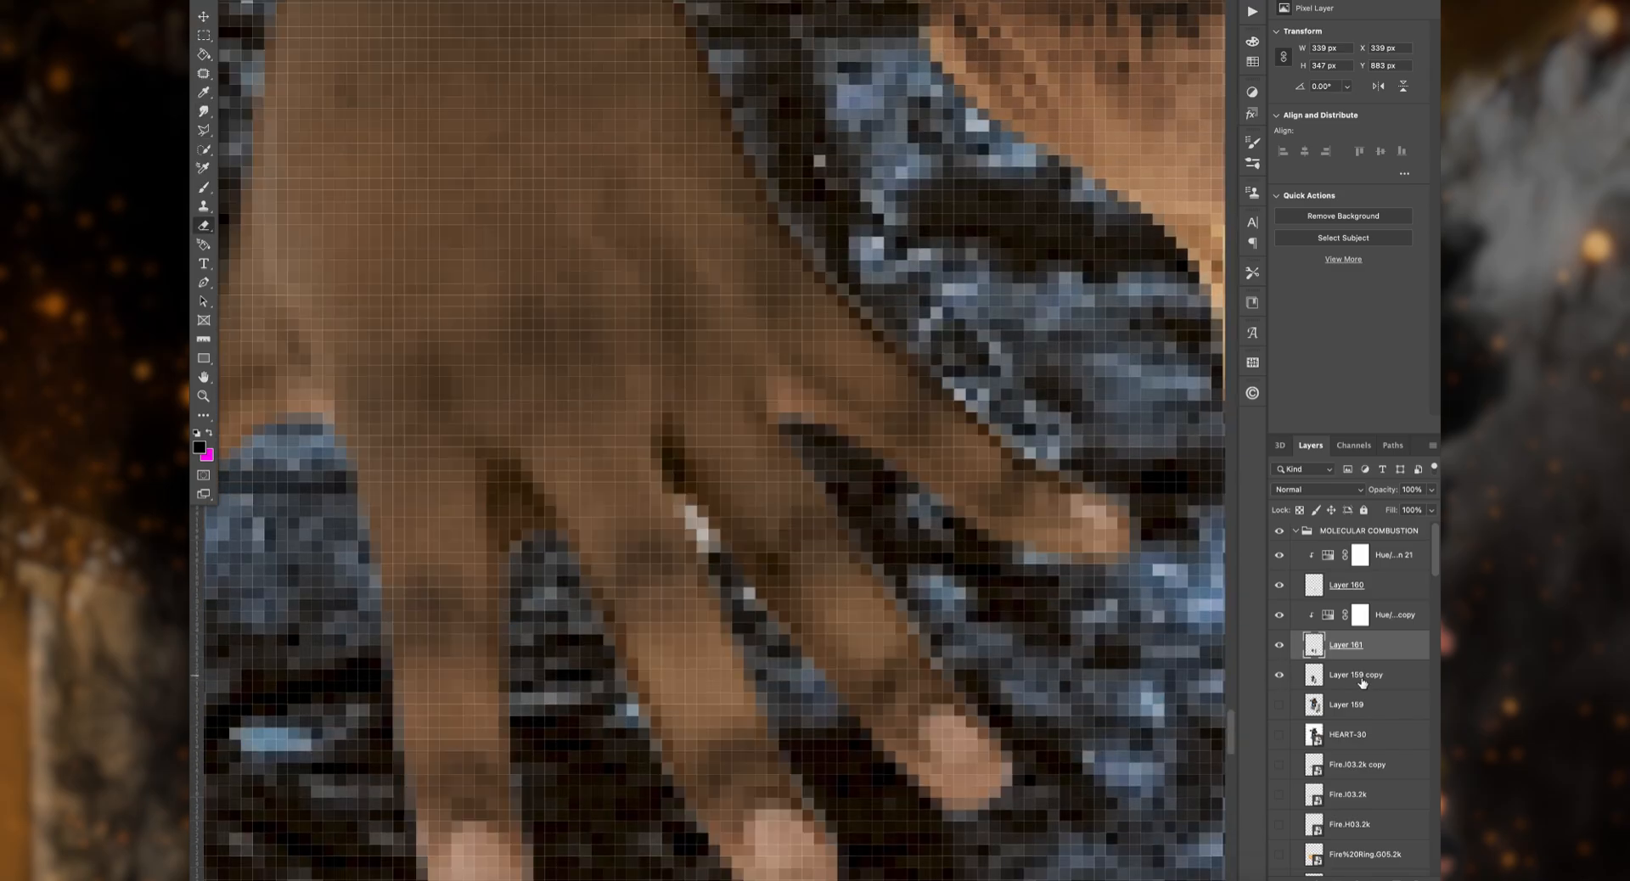
# Step: Put the blue jacket on its own recoloured layer and erase the chin and dreadlocks from that copy
pyautogui.click(1358, 675)
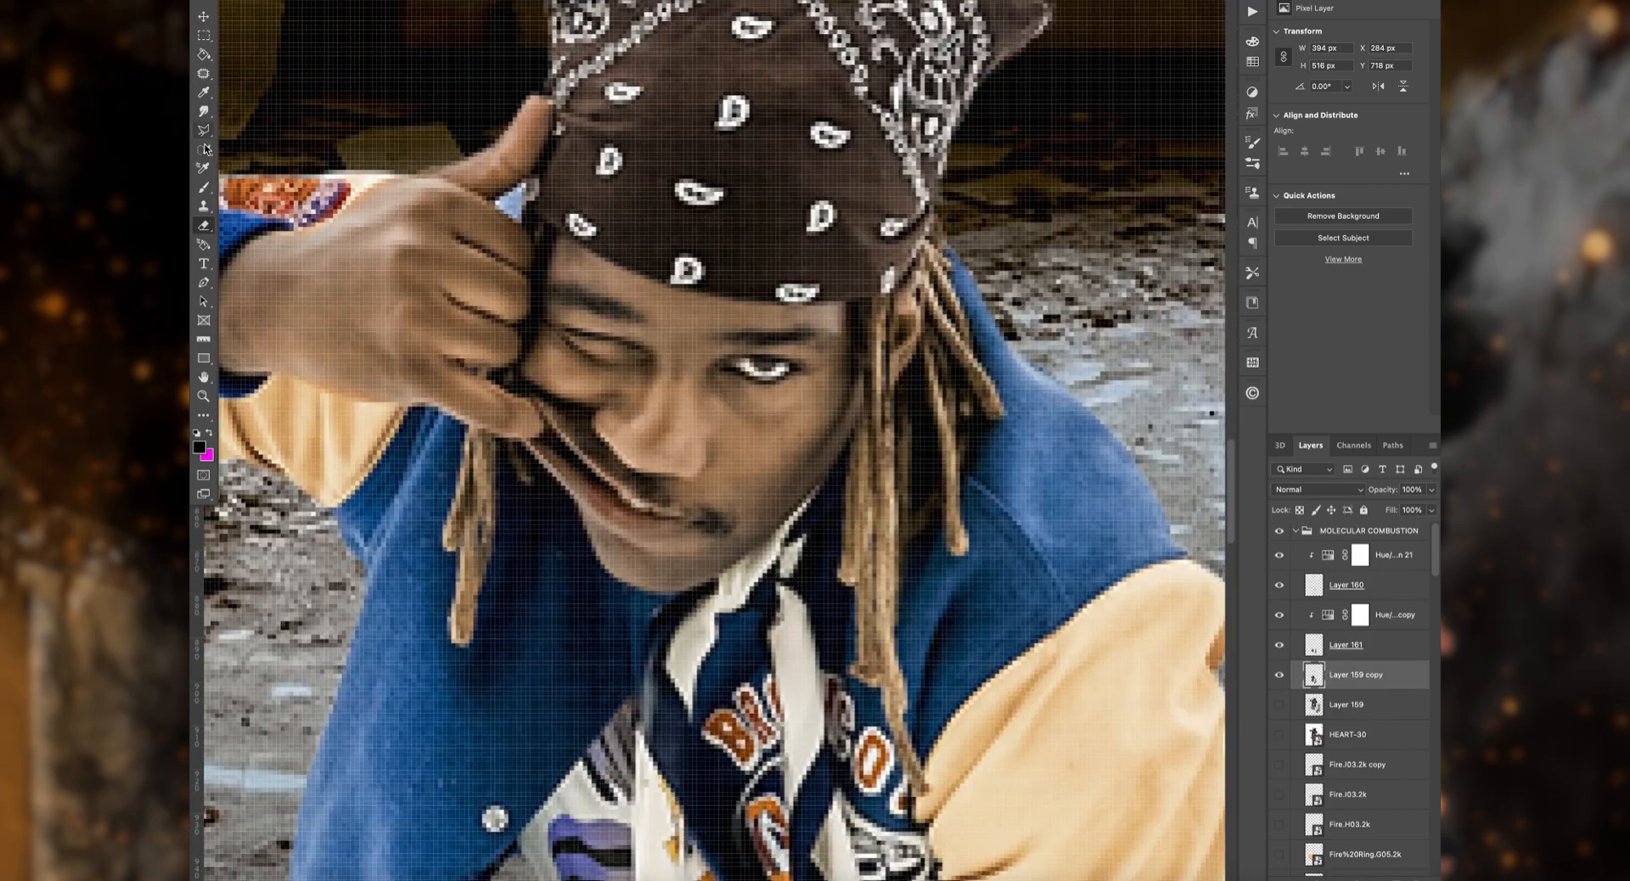
pyautogui.click(205, 149)
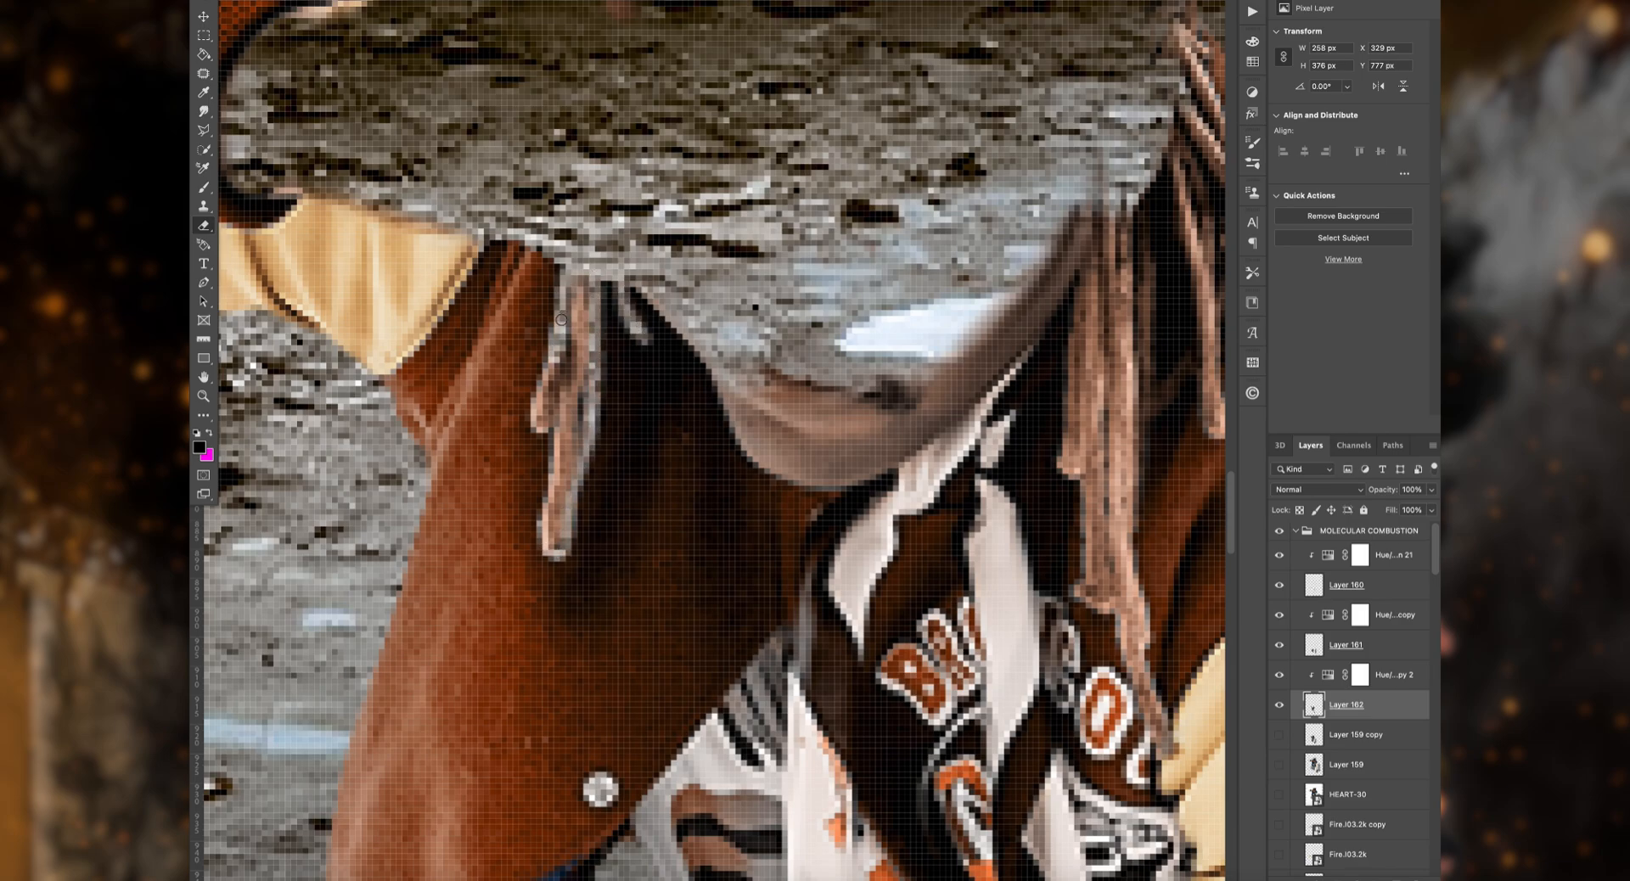
pyautogui.click(241, 0)
pyautogui.moveTo(587, 265); pyautogui.dragTo(565, 481)
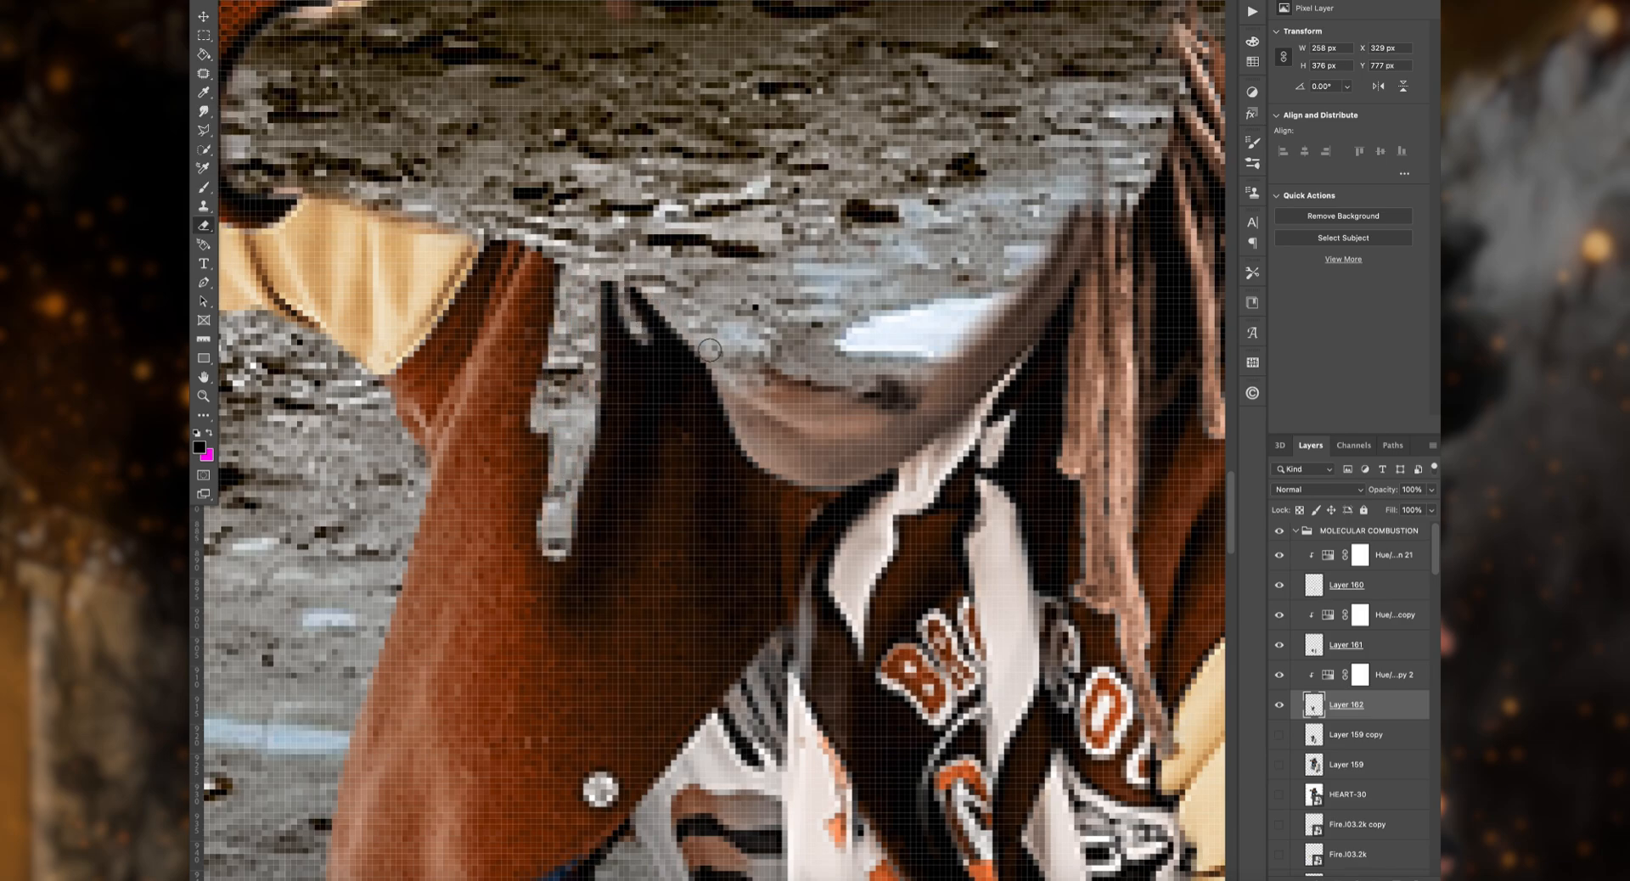
pyautogui.moveTo(839, 477)
pyautogui.mouseDown()
pyautogui.moveTo(1057, 302)
pyautogui.moveTo(833, 458)
pyautogui.mouseUp()
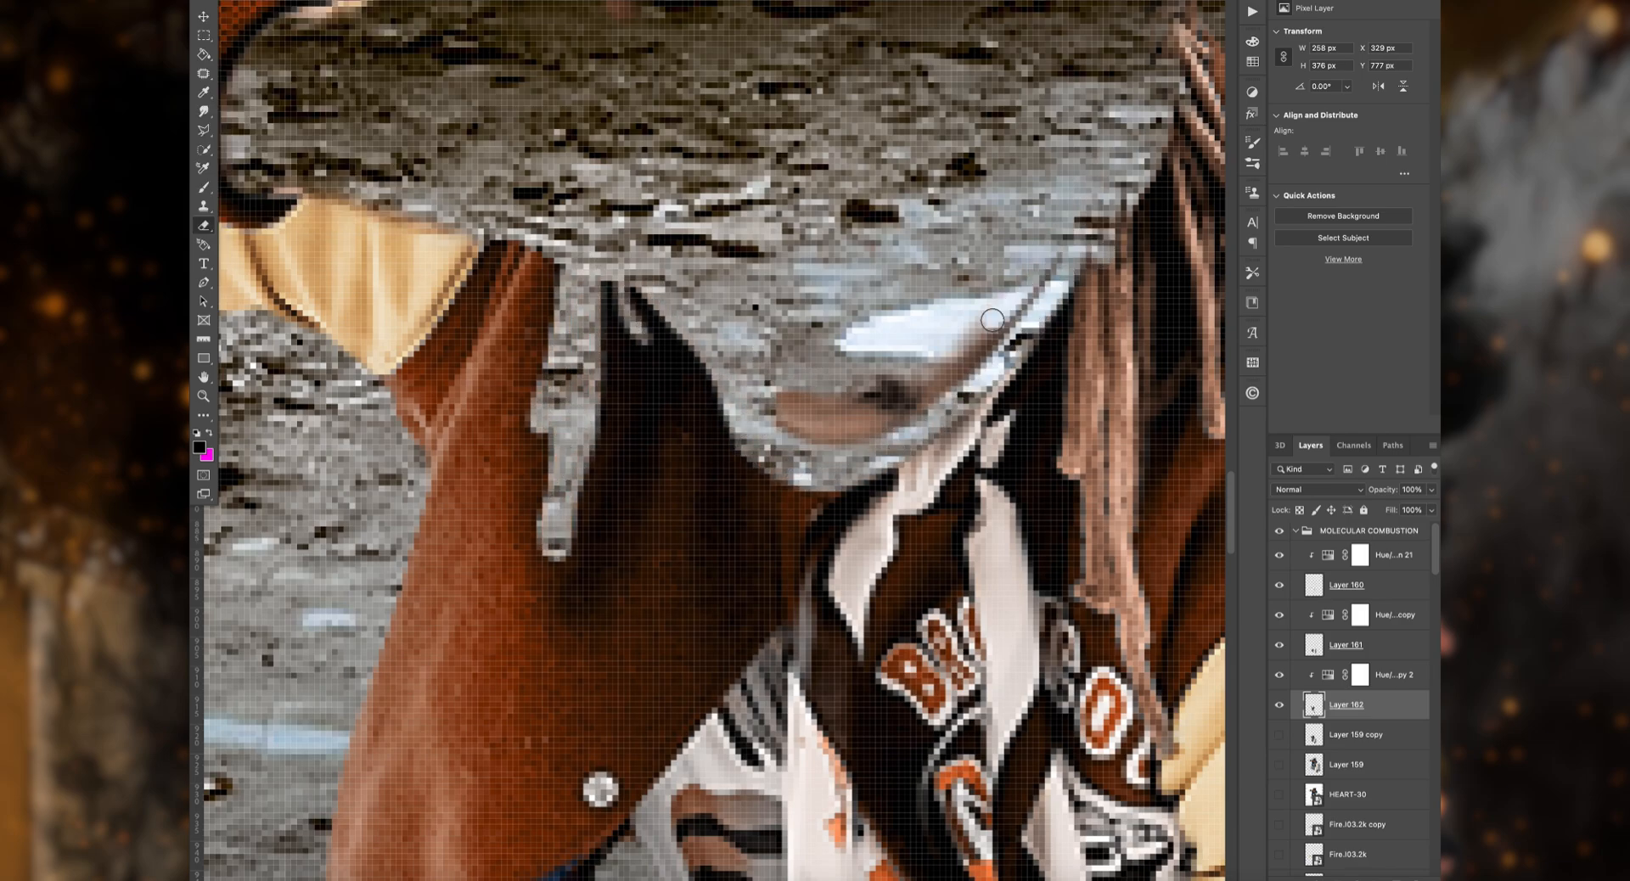
pyautogui.moveTo(993, 320)
pyautogui.mouseDown()
pyautogui.moveTo(880, 420)
pyautogui.moveTo(815, 425)
pyautogui.mouseUp()
pyautogui.scroll(2, 594, 131)
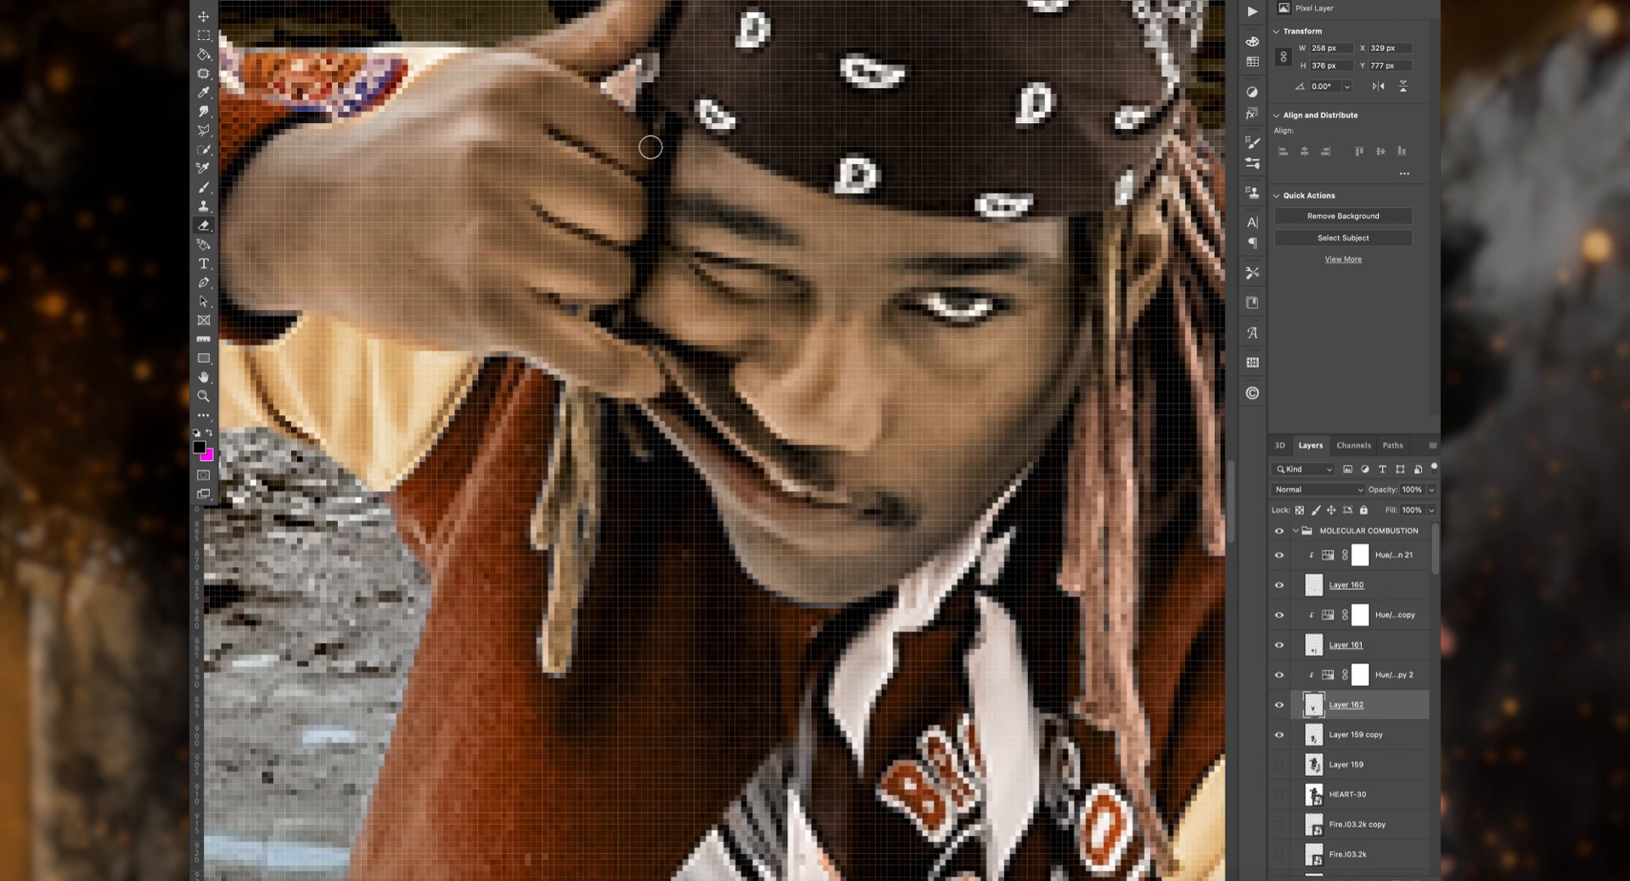
pyautogui.scroll(2, 650, 90)
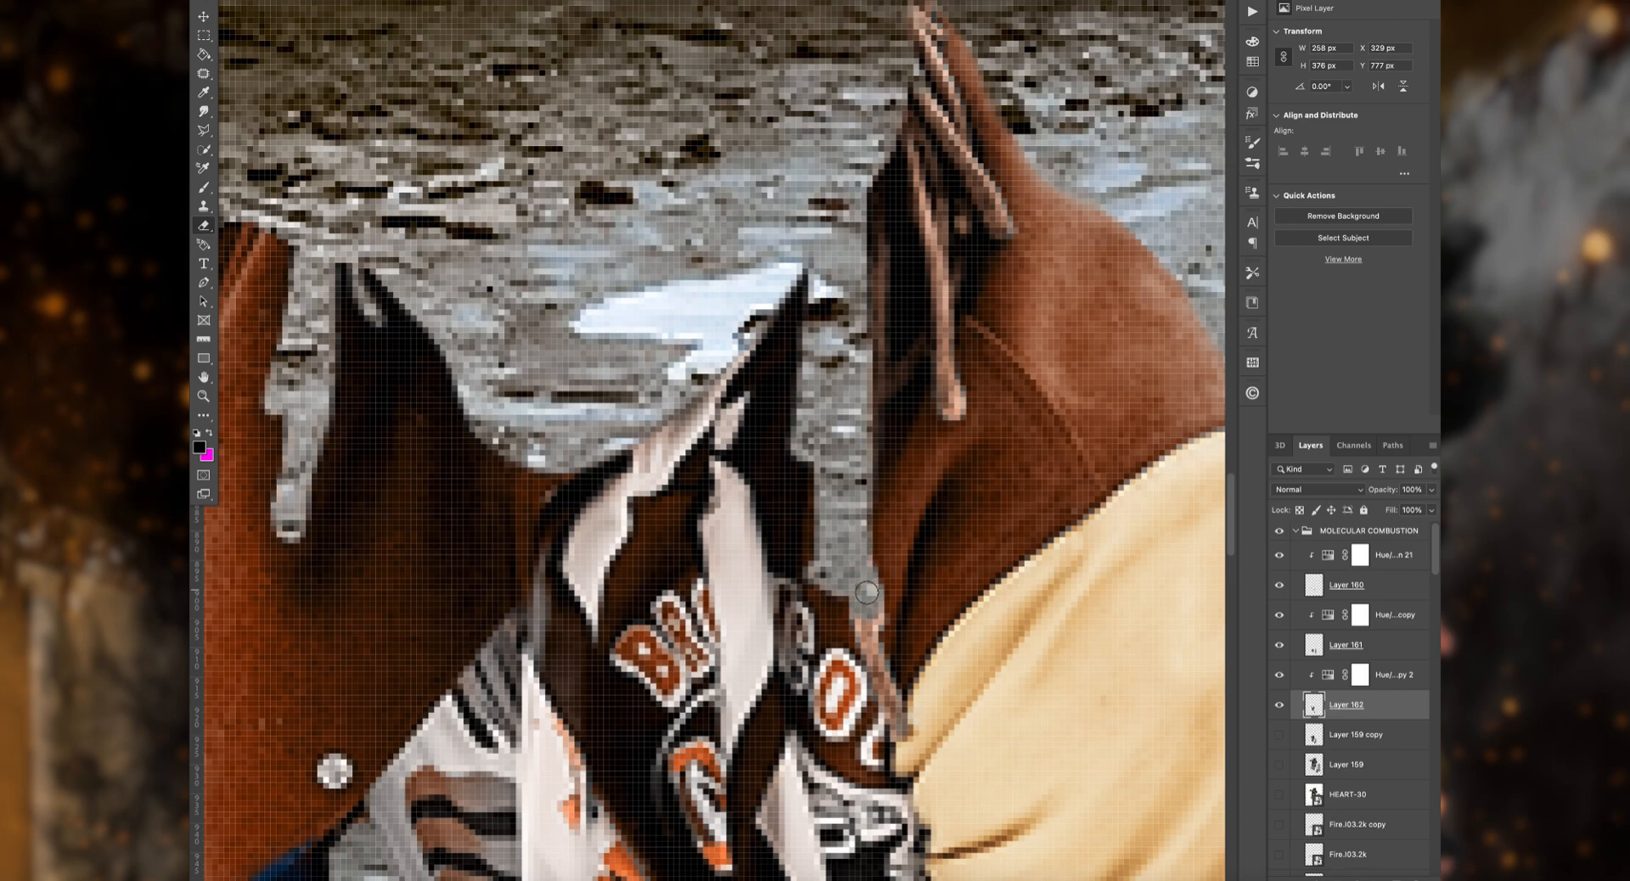
# Step: Show the man's cut-out layer again and erase the rust tint from the remaining dreadlocks on the jacket layer
pyautogui.click(1279, 735)
pyautogui.scroll(3, 877, 284)
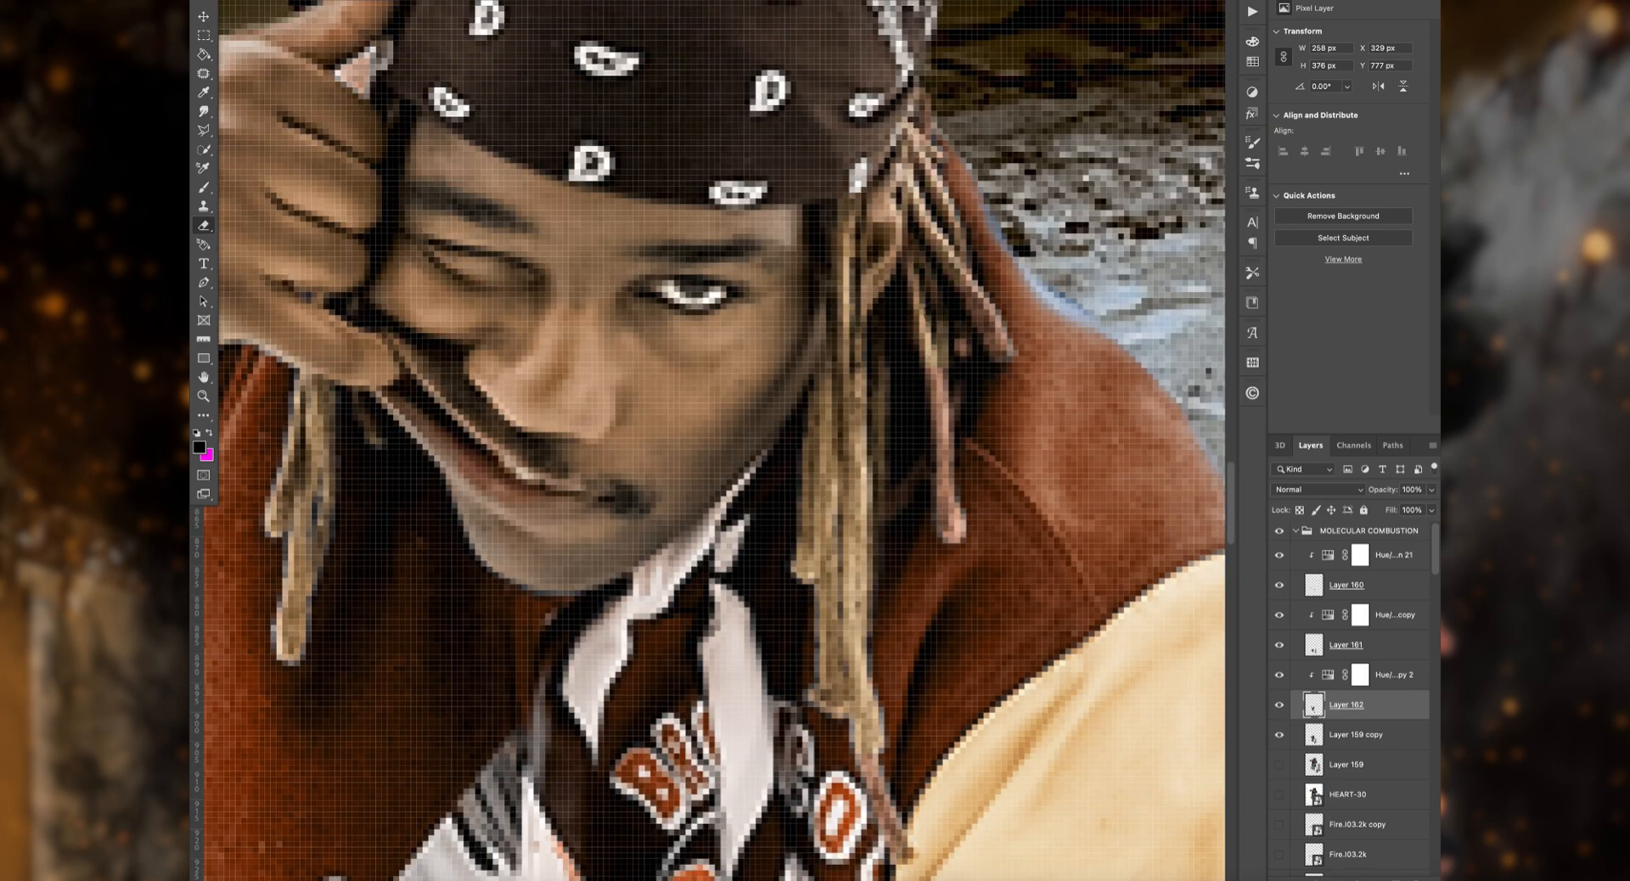
pyautogui.scroll(-4, 871, 606)
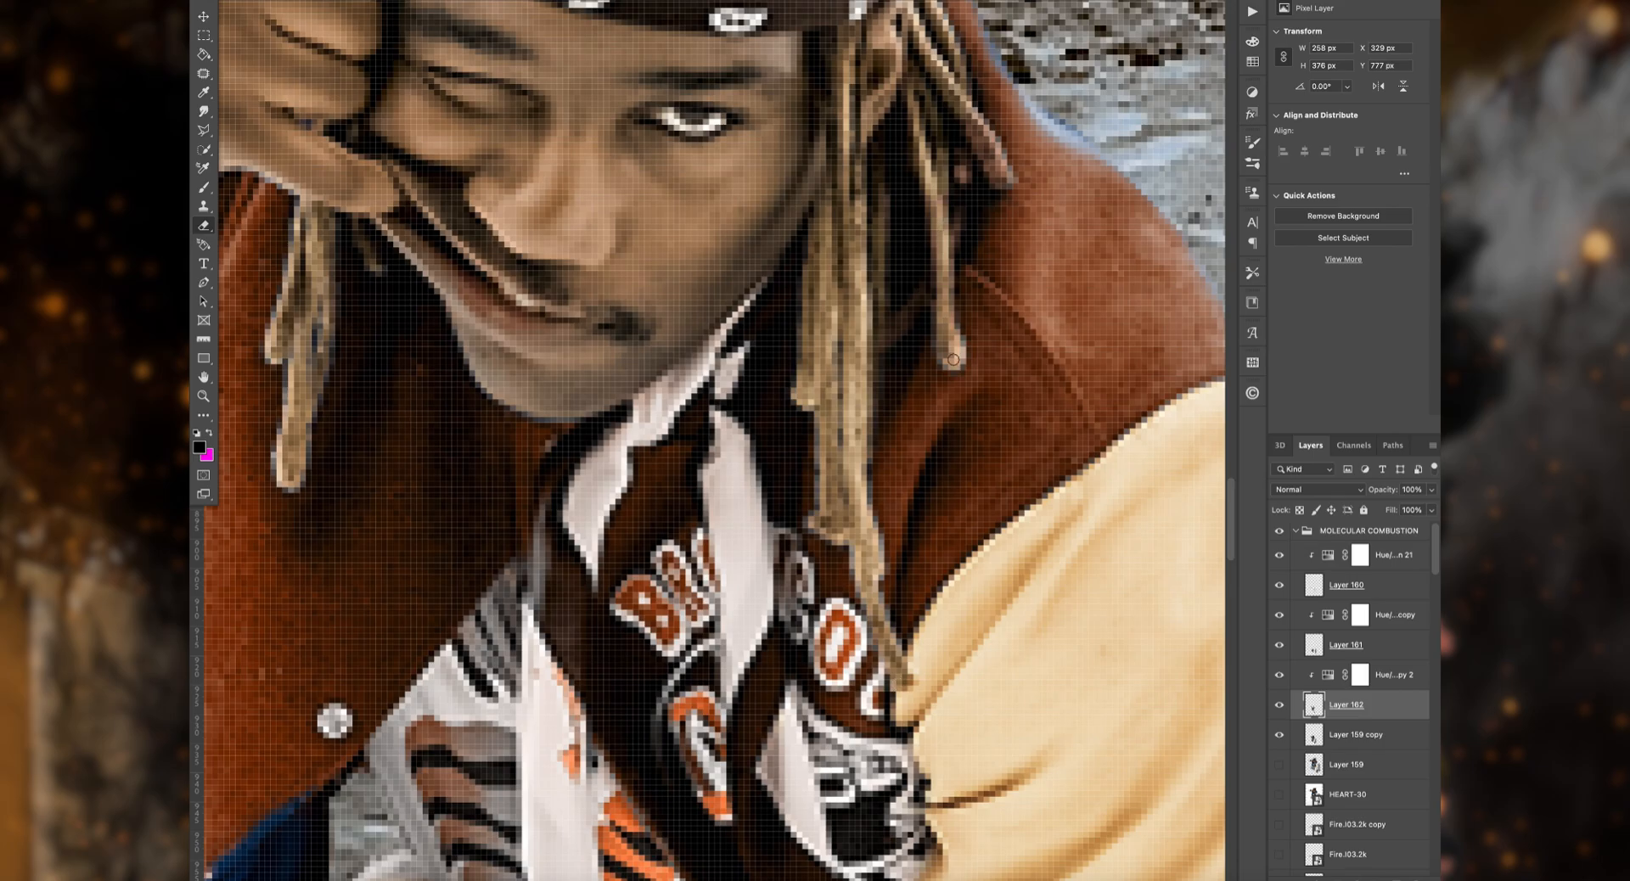
pyautogui.scroll(1, 971, 190)
pyautogui.scroll(-8, 964, 135)
pyautogui.hscroll(-5, 964, 135)
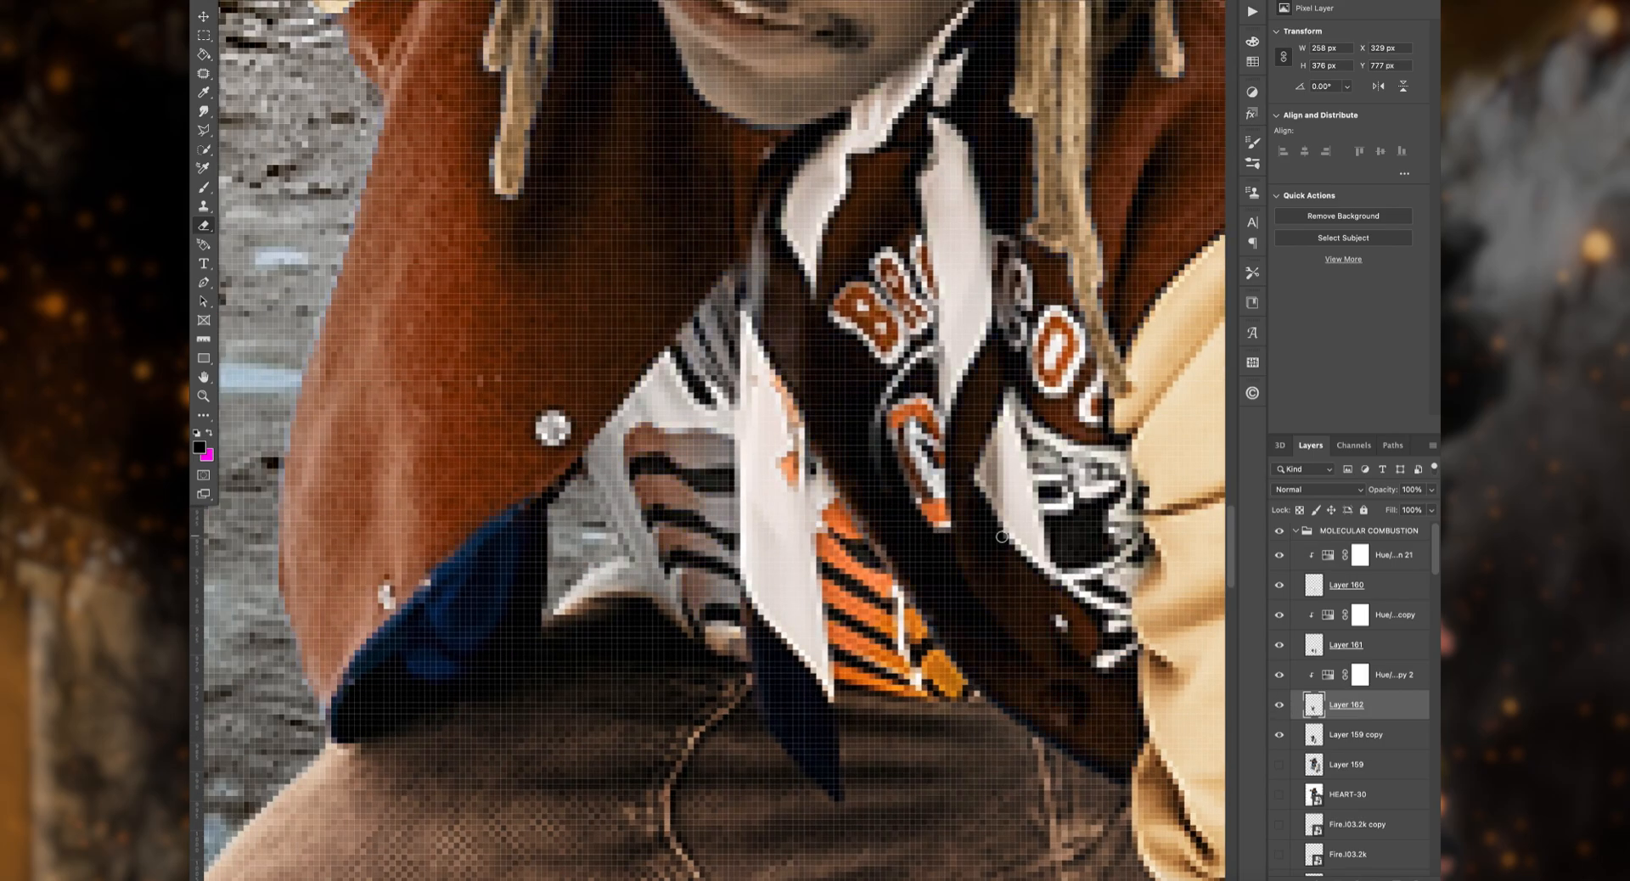
# Step: Select the jacket's uncoloured blue hem on the cut-out layer and recolour it to match the rust jacket
pyautogui.hotkey('alt', '[')
pyautogui.scroll(6, 405, 611)
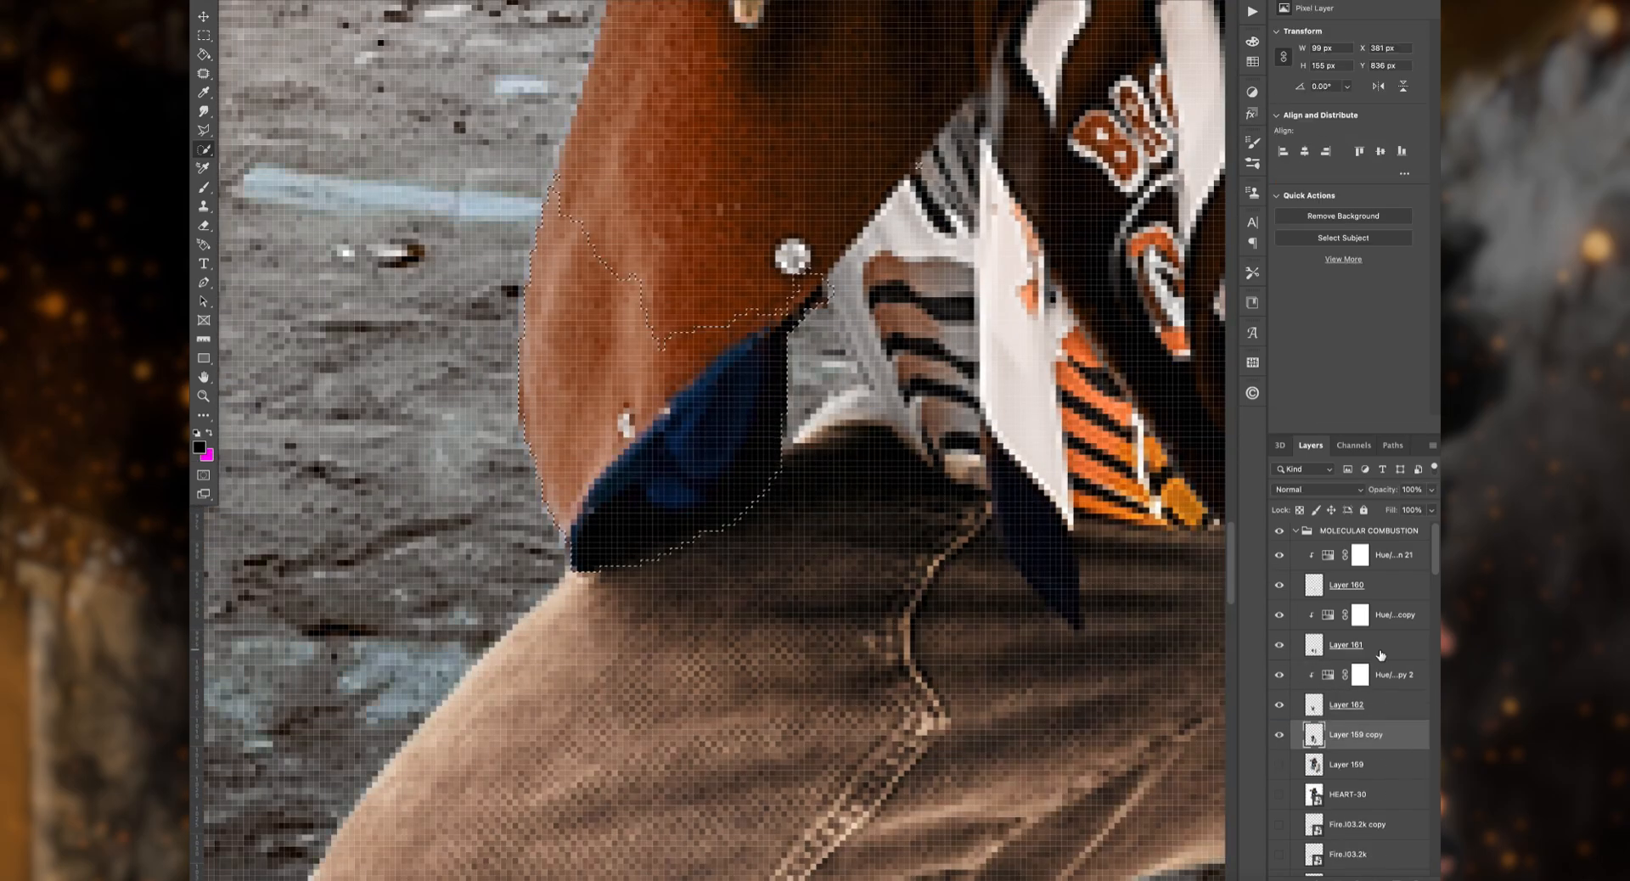
pyautogui.click(1346, 645)
pyautogui.click(204, 225)
pyautogui.scroll(13, 624, 356)
pyautogui.hscroll(14, 624, 356)
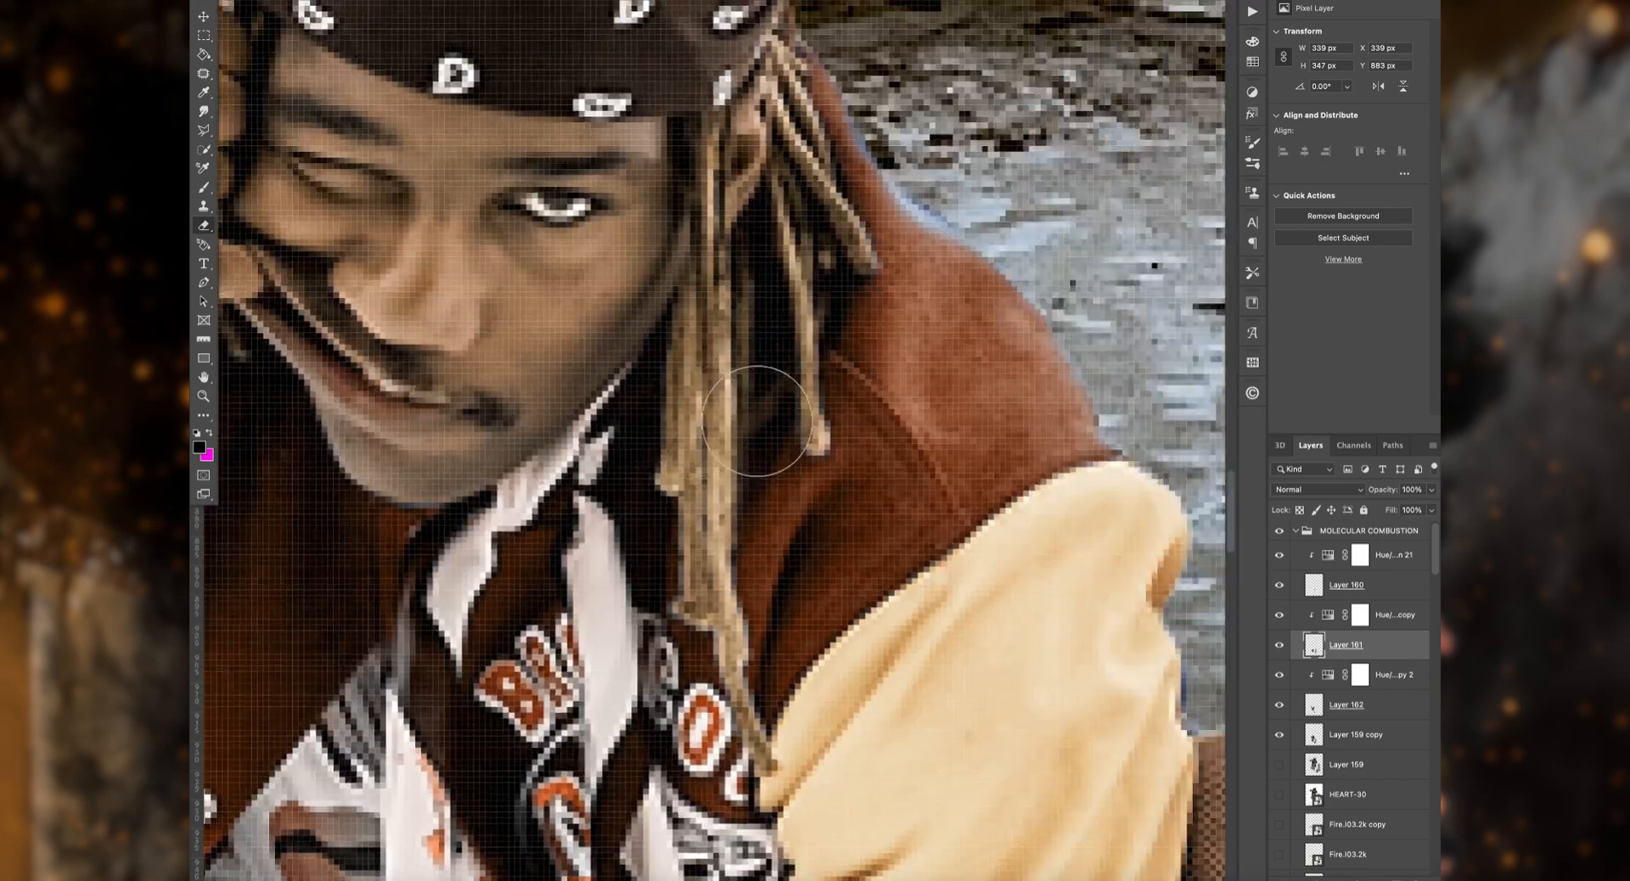
# Step: Load the man's outline as a selection and choose the Soft Round brush at 0% hardness for painting
pyautogui.click(1279, 677)
pyautogui.click(1418, 712)
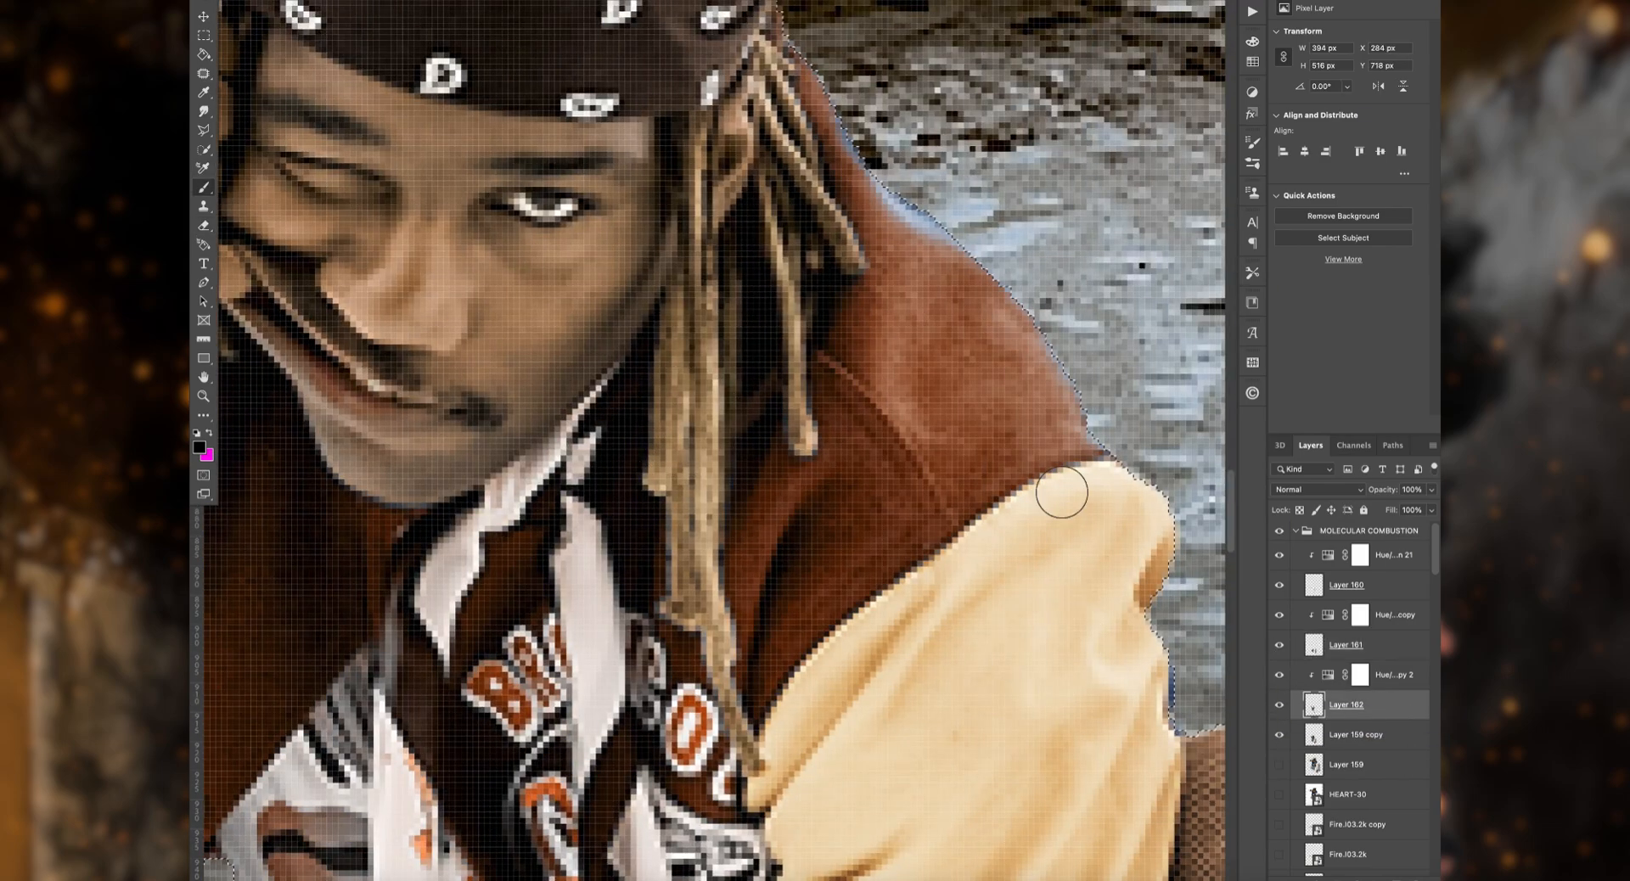
pyautogui.keyDown('alt'); pyautogui.click(942, 264); pyautogui.keyUp('alt')
pyautogui.moveTo(845, 109); pyautogui.dragTo(966, 250)
pyautogui.press('super+z')
pyautogui.click(254, 2)
pyautogui.click(292, 178)
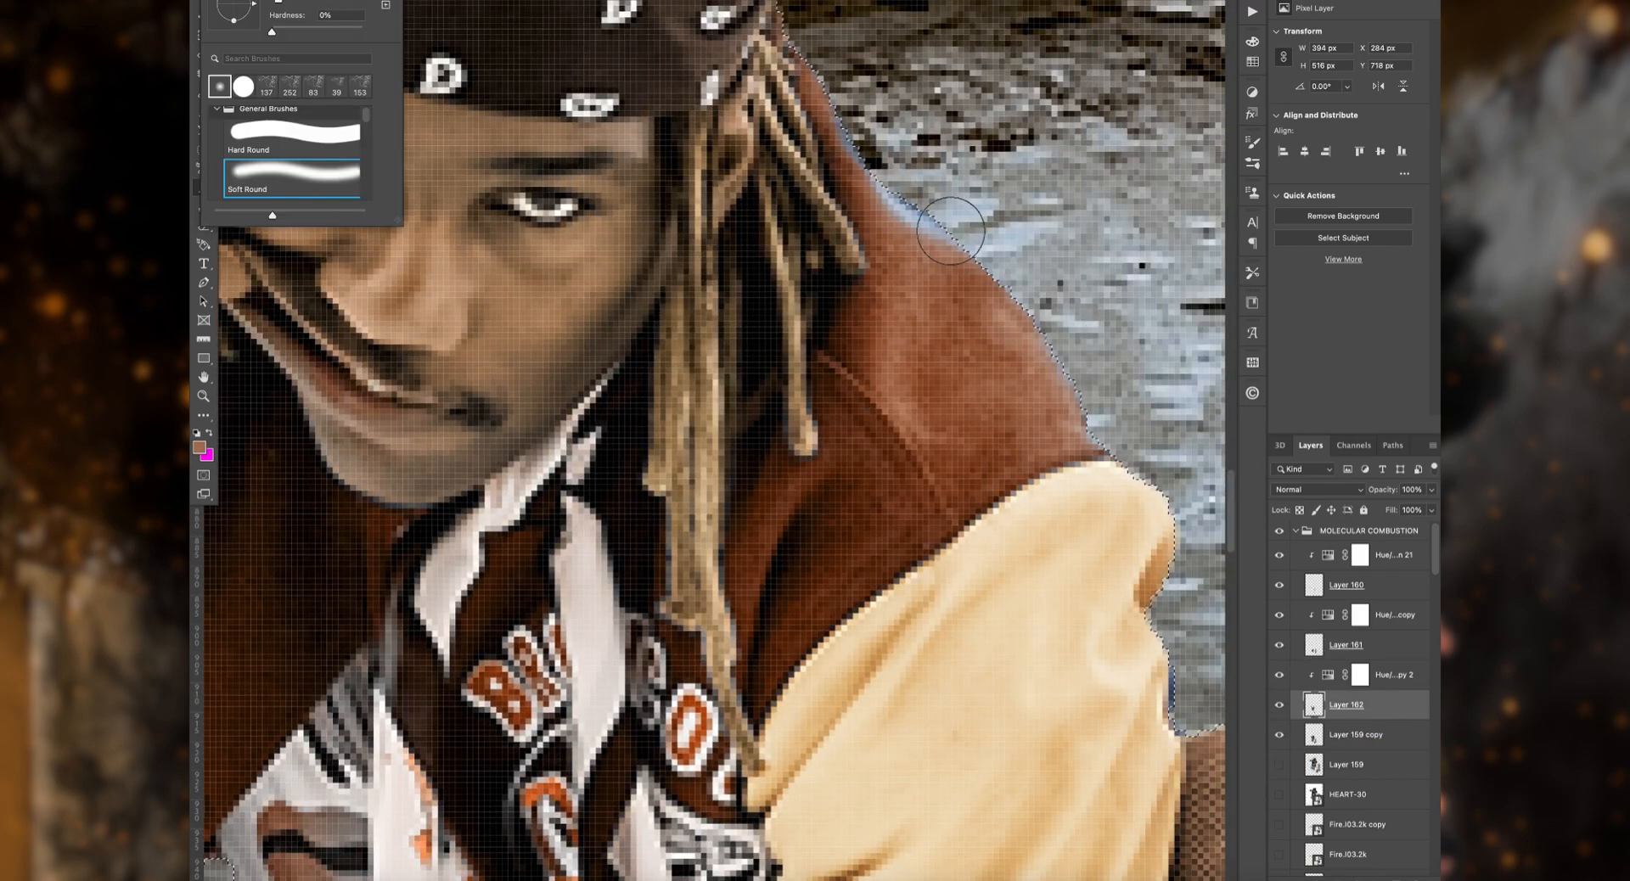
# Step: Paint rust brown over the blue fringe along the jacket's shoulder on a new layer, and deselect the man's outline
pyautogui.moveTo(900, 204); pyautogui.dragTo(1003, 383)
pyautogui.press('super+z')
pyautogui.click(1410, 677)
pyautogui.press('alt+shift+super+n')
pyautogui.moveTo(844, 113)
pyautogui.mouseDown()
pyautogui.moveTo(979, 259)
pyautogui.moveTo(1102, 445)
pyautogui.mouseUp()
pyautogui.scroll(5, 834, 231)
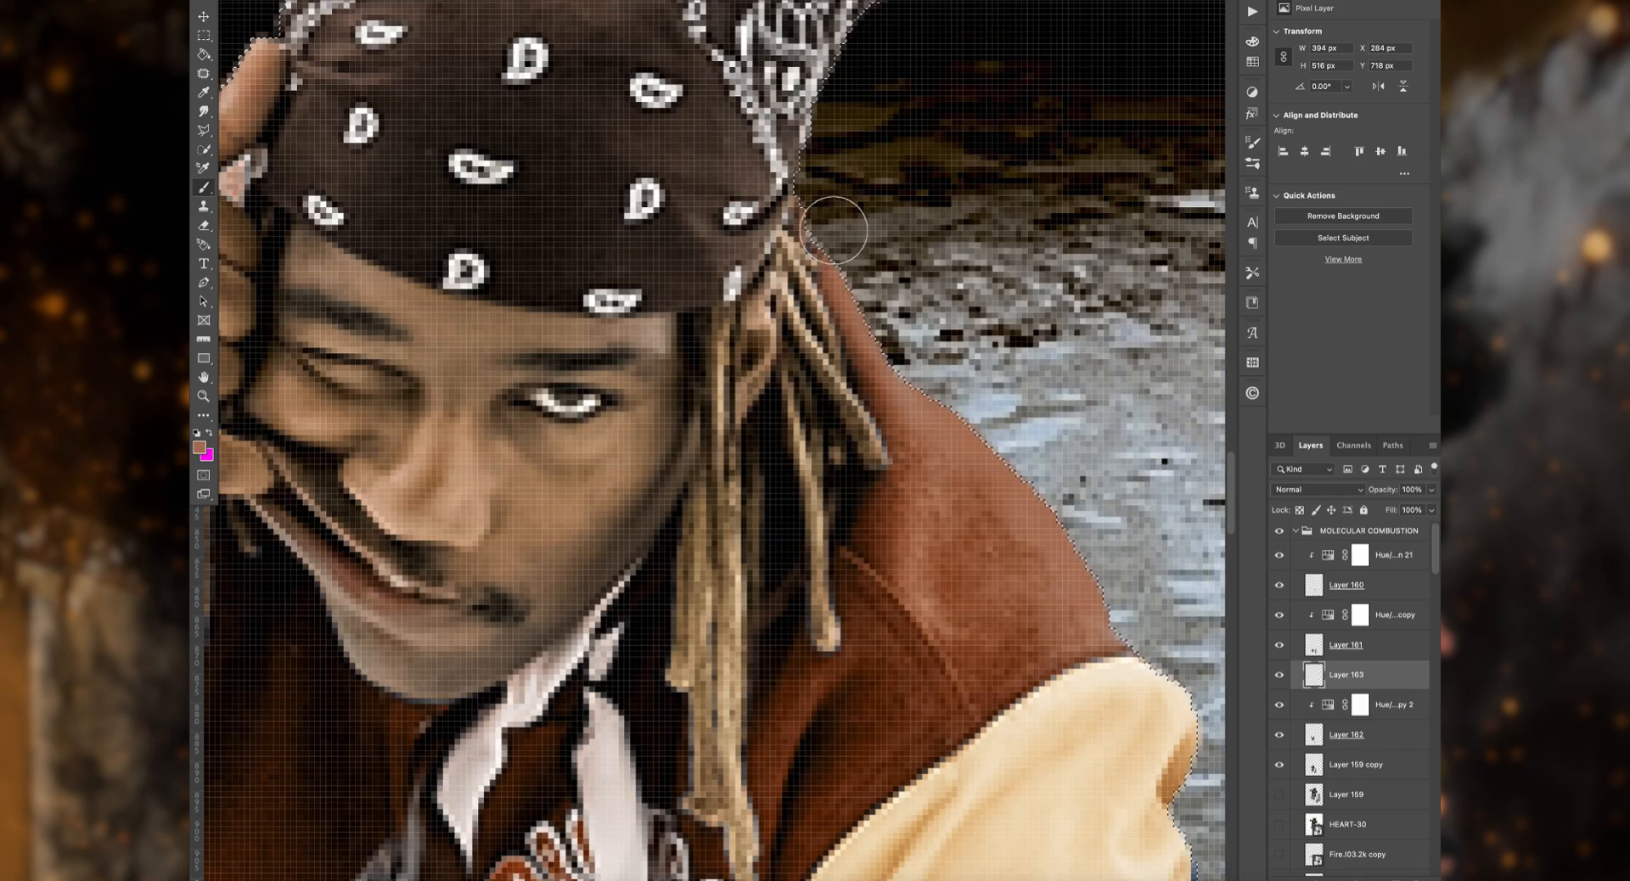
pyautogui.hscroll(-10, 981, 191)
pyautogui.hscroll(8, 979, 184)
pyautogui.scroll(-3, 979, 185)
pyautogui.press('super+d')
# Step: Merge the recoloured sleeve, trouser and jacket layers with their Hue/Saturation adjustments, including the painted shoulder fringe
pyautogui.press('super+minus')
pyautogui.press('super+minus')
pyautogui.press('super+minus')
pyautogui.press('super+minus')
pyautogui.press('super+minus')
pyautogui.press('super+equal')
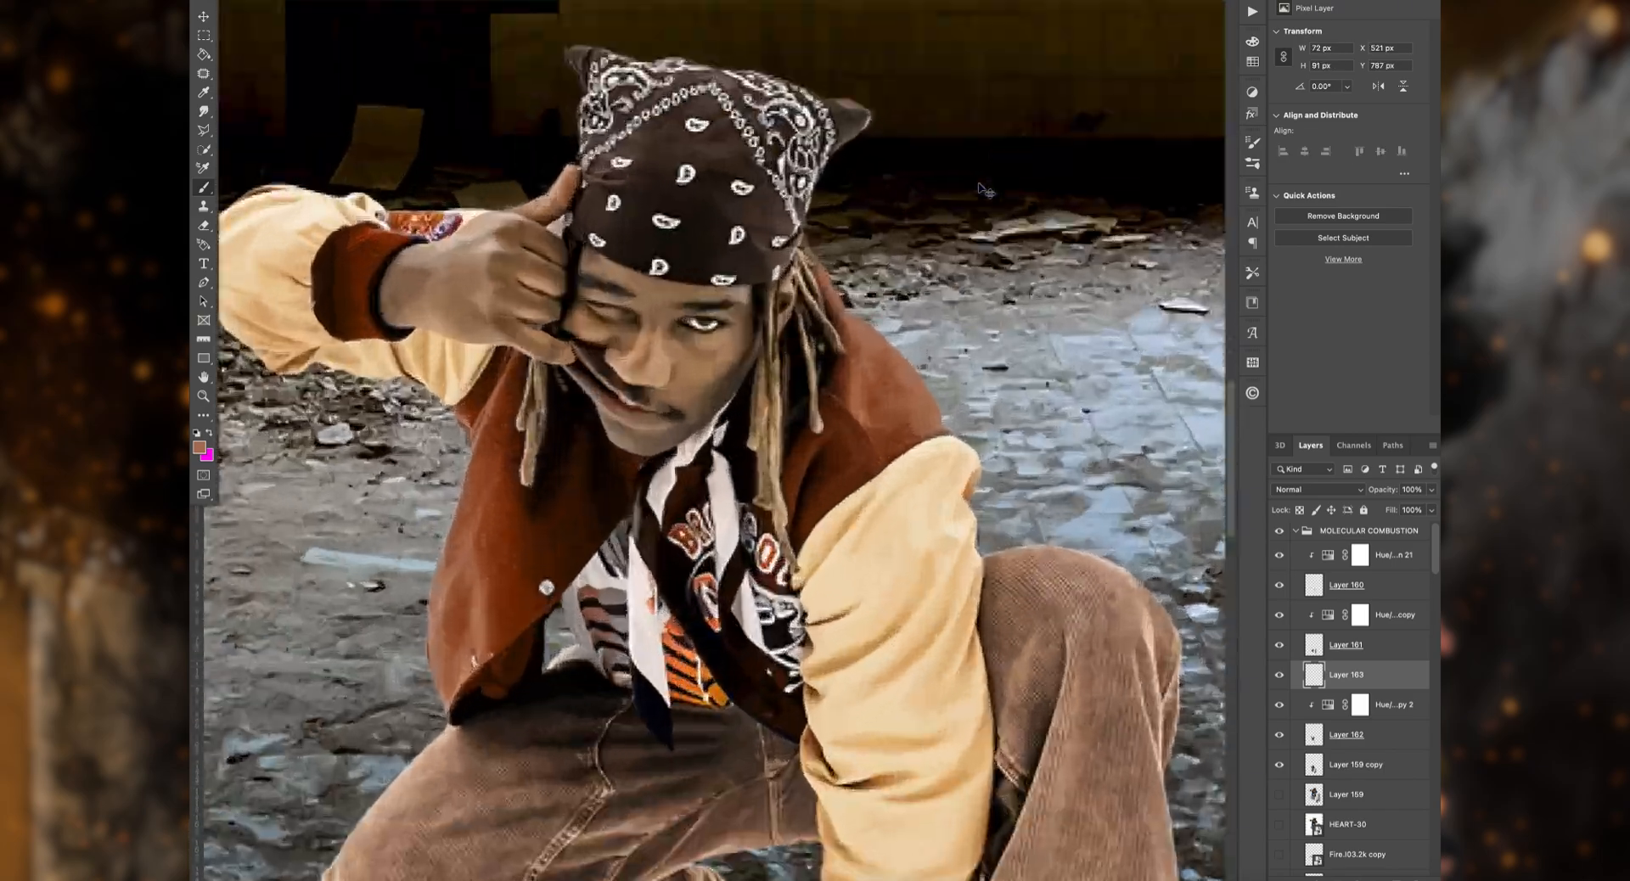
pyautogui.press('super+equal')
pyautogui.press('super+equal')
pyautogui.press('alt+super+g')
pyautogui.click(1408, 732)
pyautogui.keyDown('shift'); pyautogui.click(1404, 710); pyautogui.keyUp('shift')
pyautogui.press('super+e')
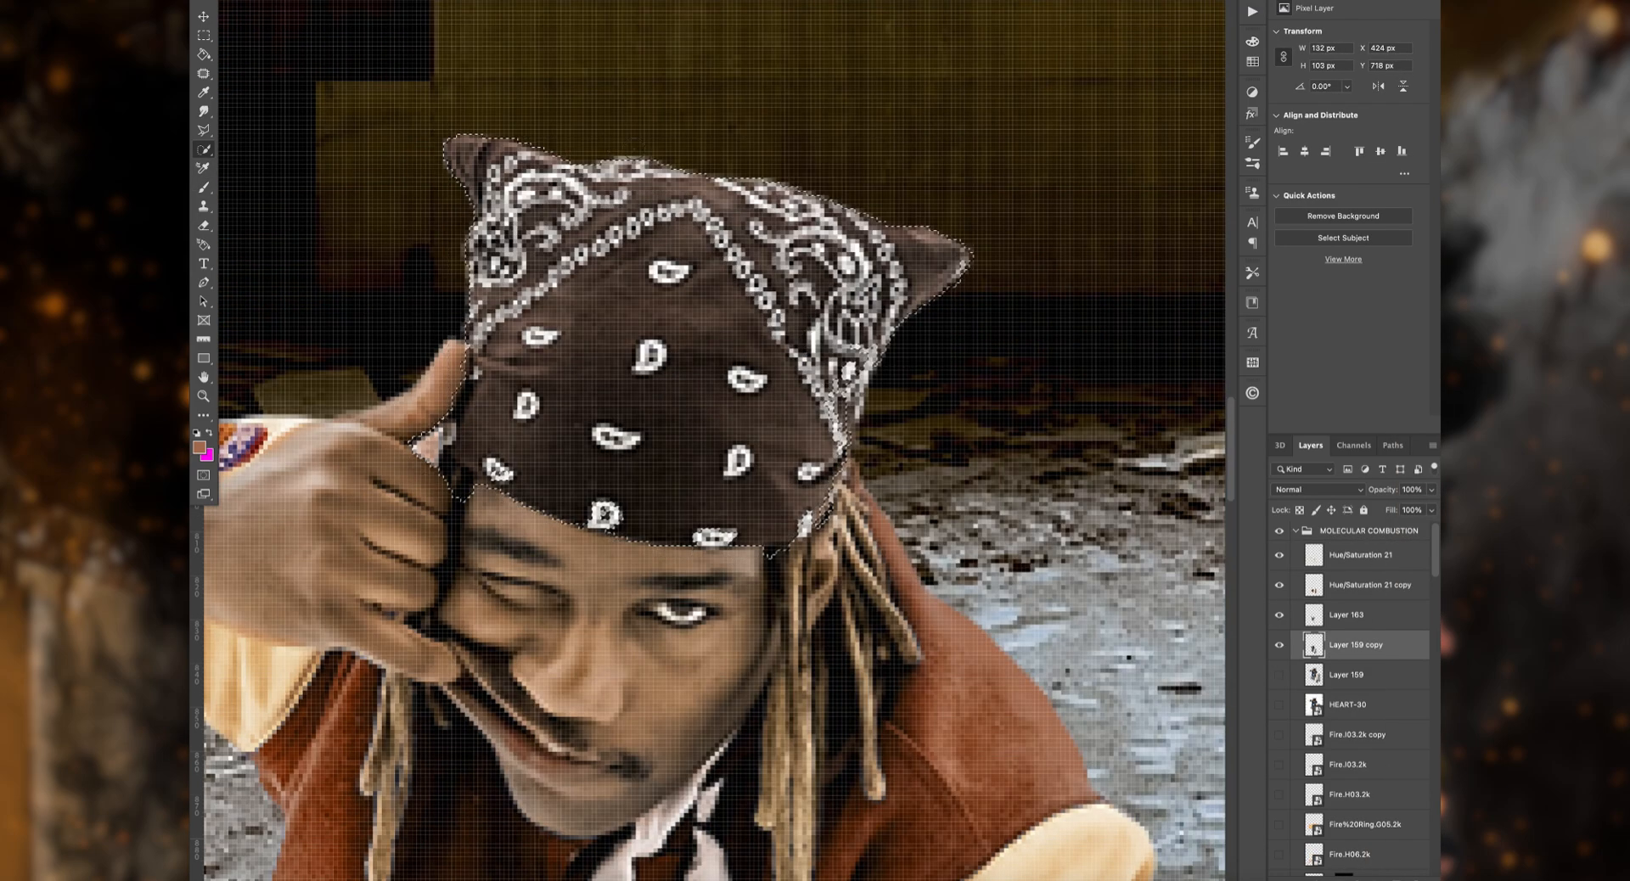
# Step: Copy the selected bandana to its own layer and clip a Hue/Saturation adjustment to it
pyautogui.press('super+j')
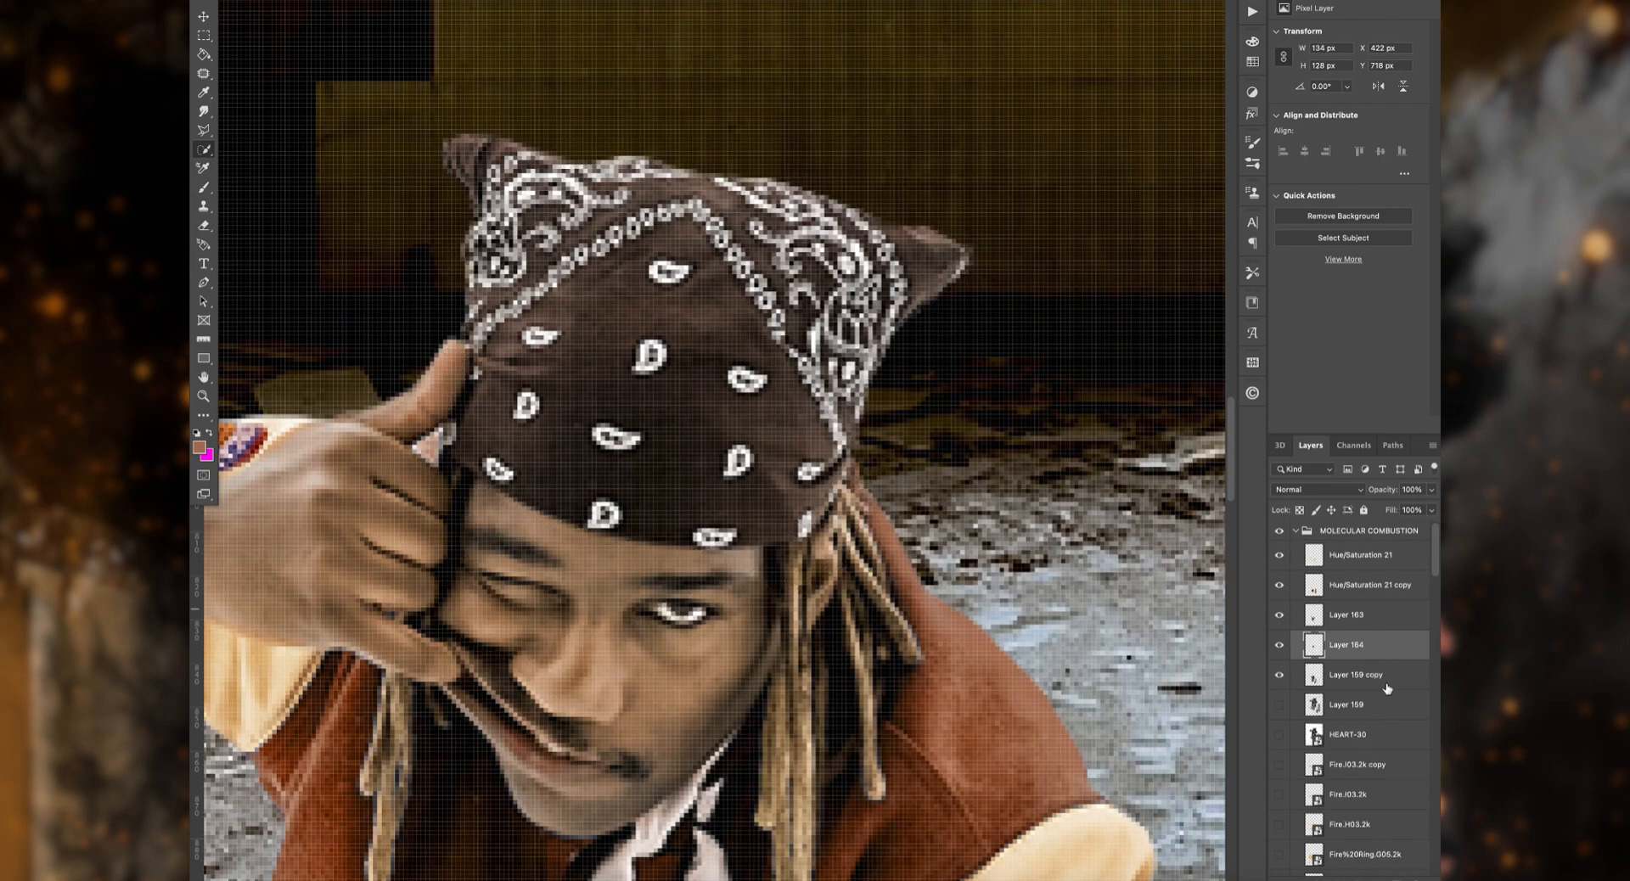
pyautogui.click(1351, 878)
pyautogui.click(1388, 695)
pyautogui.press('alt+super+g')
# Step: Colorize the bandana with Hue 21, Saturation 57 and Lightness -3, and set the adjustment's blend mode to Darker Color
pyautogui.click(1318, 490)
pyautogui.moveTo(1353, 146); pyautogui.dragTo(1359, 117)
pyautogui.click(1314, 646)
pyautogui.moveTo(1356, 146); pyautogui.dragTo(1349, 147)
pyautogui.click(1322, 490)
pyautogui.click(1316, 321)
pyautogui.click(1342, 490)
pyautogui.click(1302, 568)
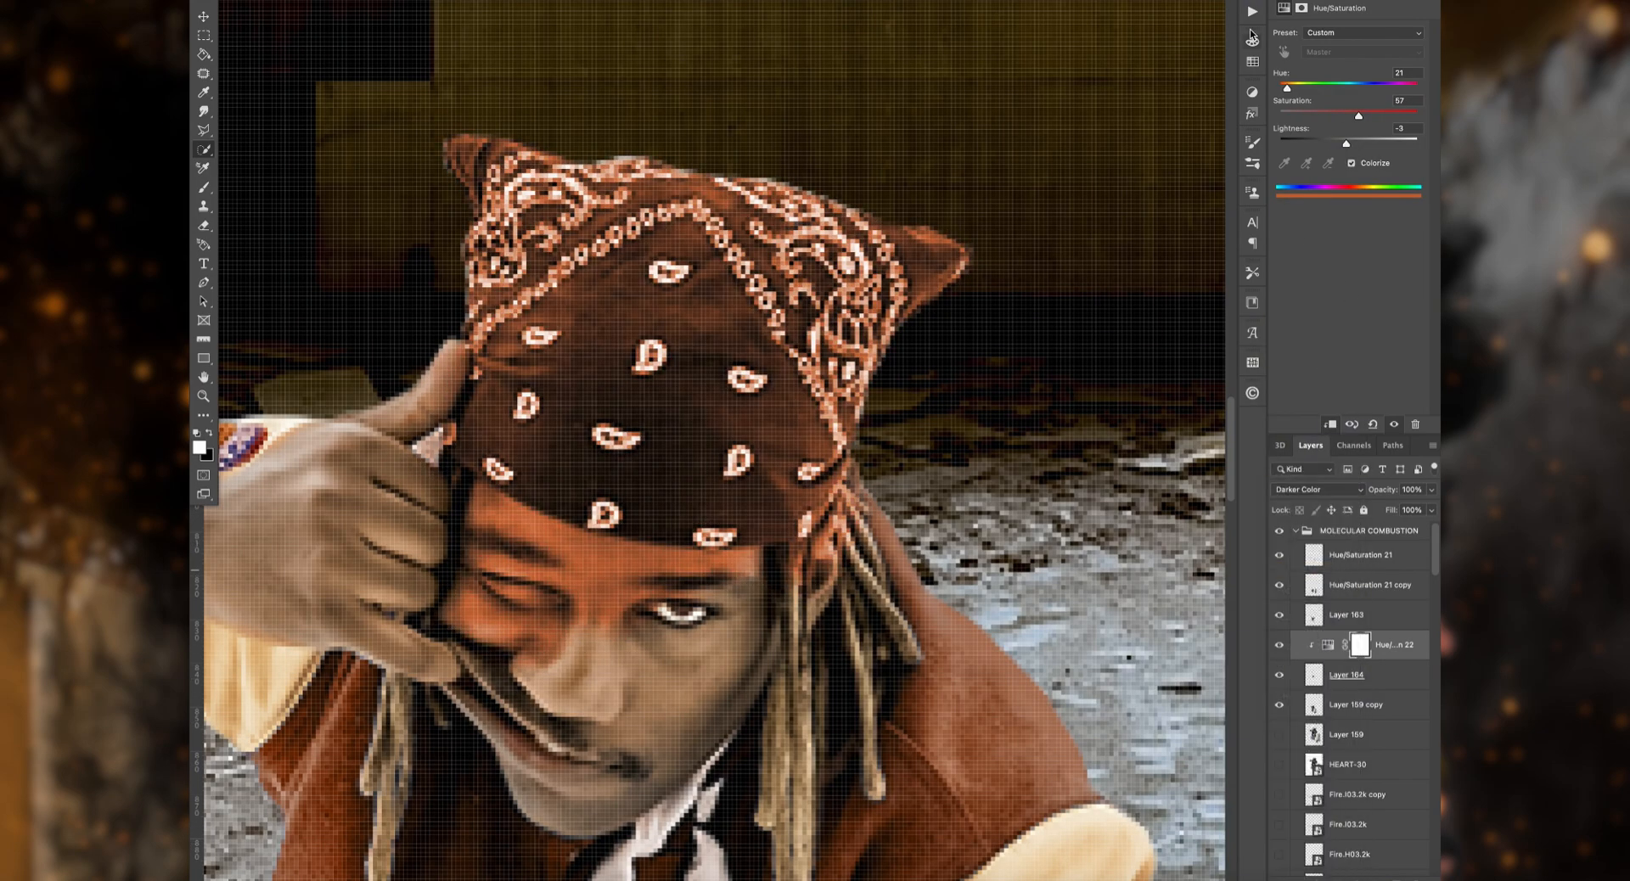
# Step: Try replacing the bandana's Hue/Saturation adjustment with a clipped solid colour fill
pyautogui.press('Delete')
pyautogui.click(1360, 878)
pyautogui.click(1379, 553)
pyautogui.click(1078, 836)
pyautogui.press('Return')
pyautogui.press('alt+super+g')
# Step: Test other blend modes on the bandana recolouring and undo back to its Hue/Saturation adjustment
pyautogui.click(1317, 490)
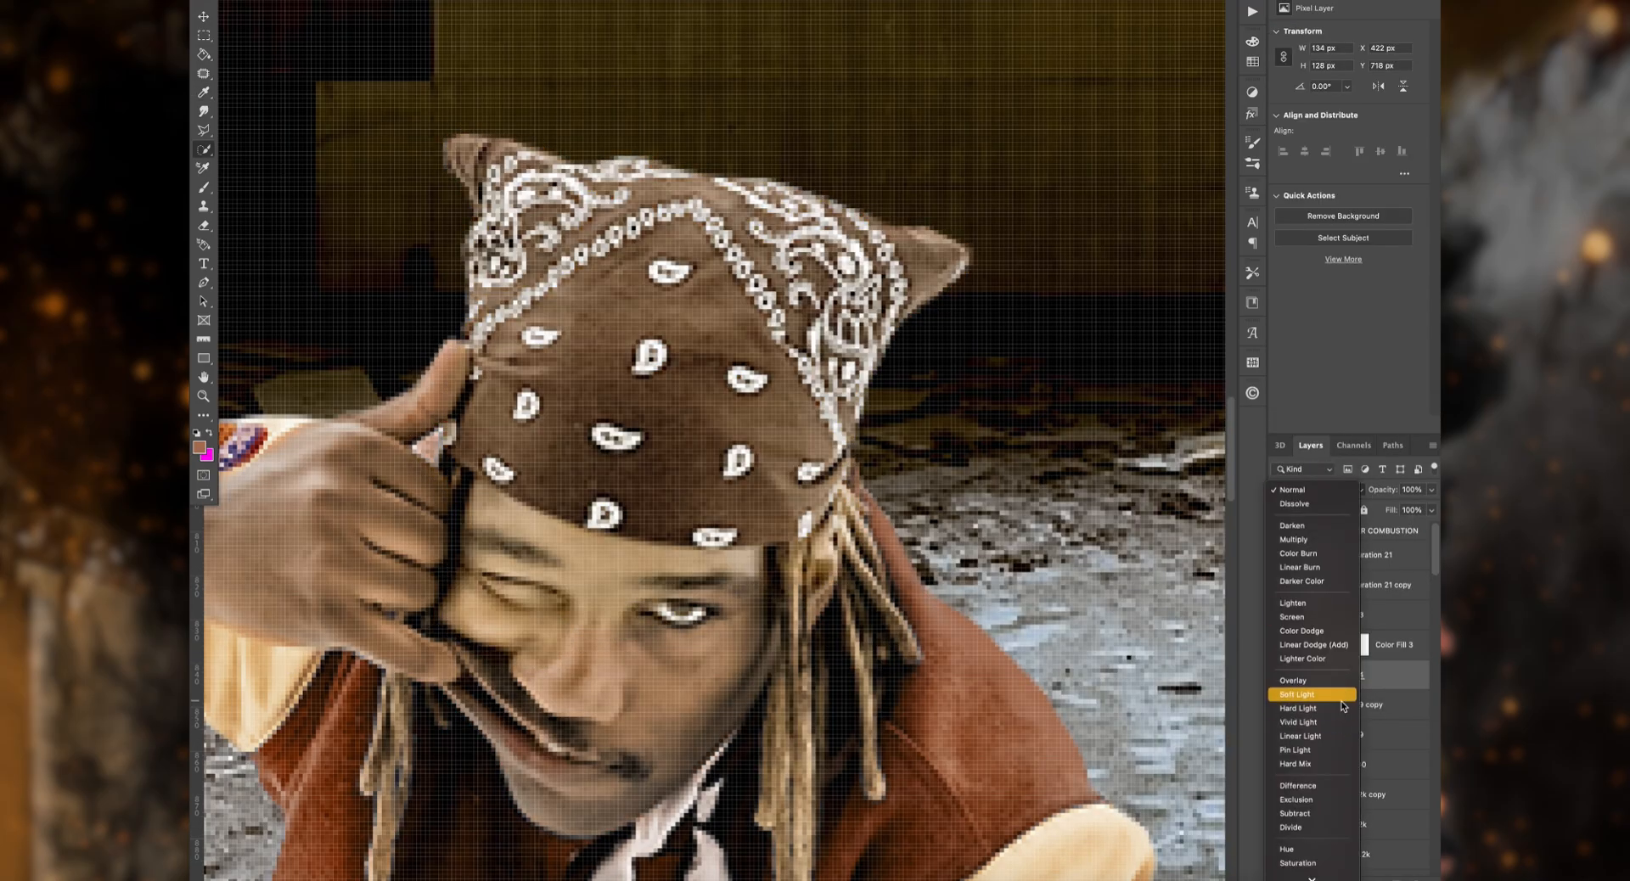
pyautogui.click(1334, 604)
pyautogui.click(1335, 490)
pyautogui.click(1333, 587)
pyautogui.press('super+z')
pyautogui.press('super+z')
pyautogui.press('super+z')
pyautogui.press('super+z')
pyautogui.press('super+z')
# Step: Erase the forehead and face area from the copied bandana layer and change that layer's blend mode
pyautogui.press('e')
pyautogui.scroll(-5, 1350, 675)
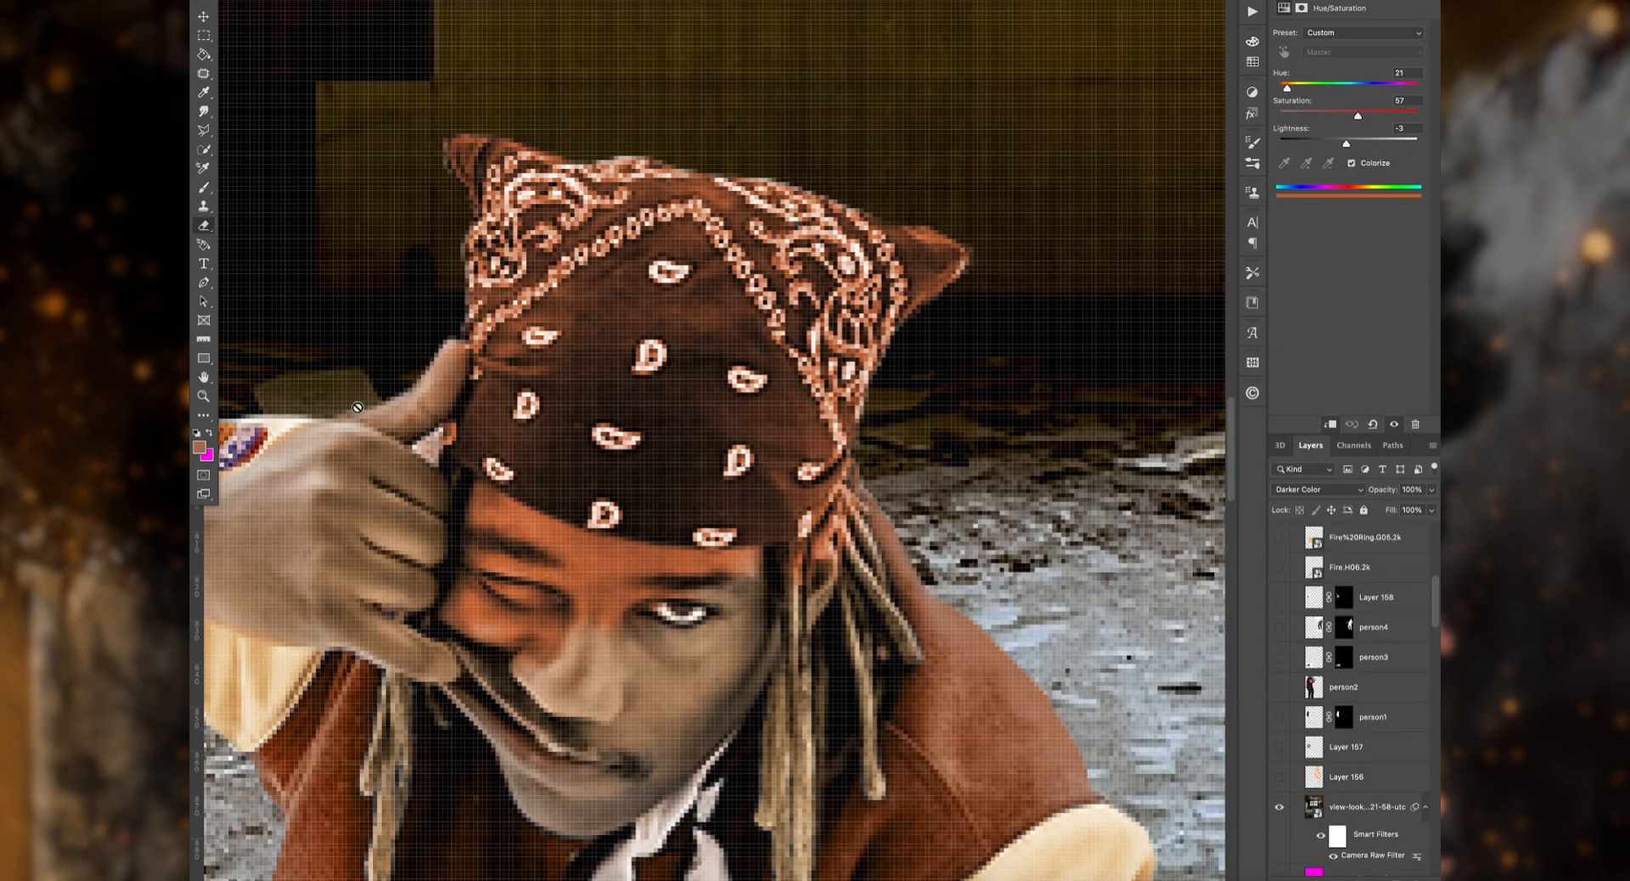
pyautogui.scroll(5, 1350, 675)
pyautogui.click(1348, 675)
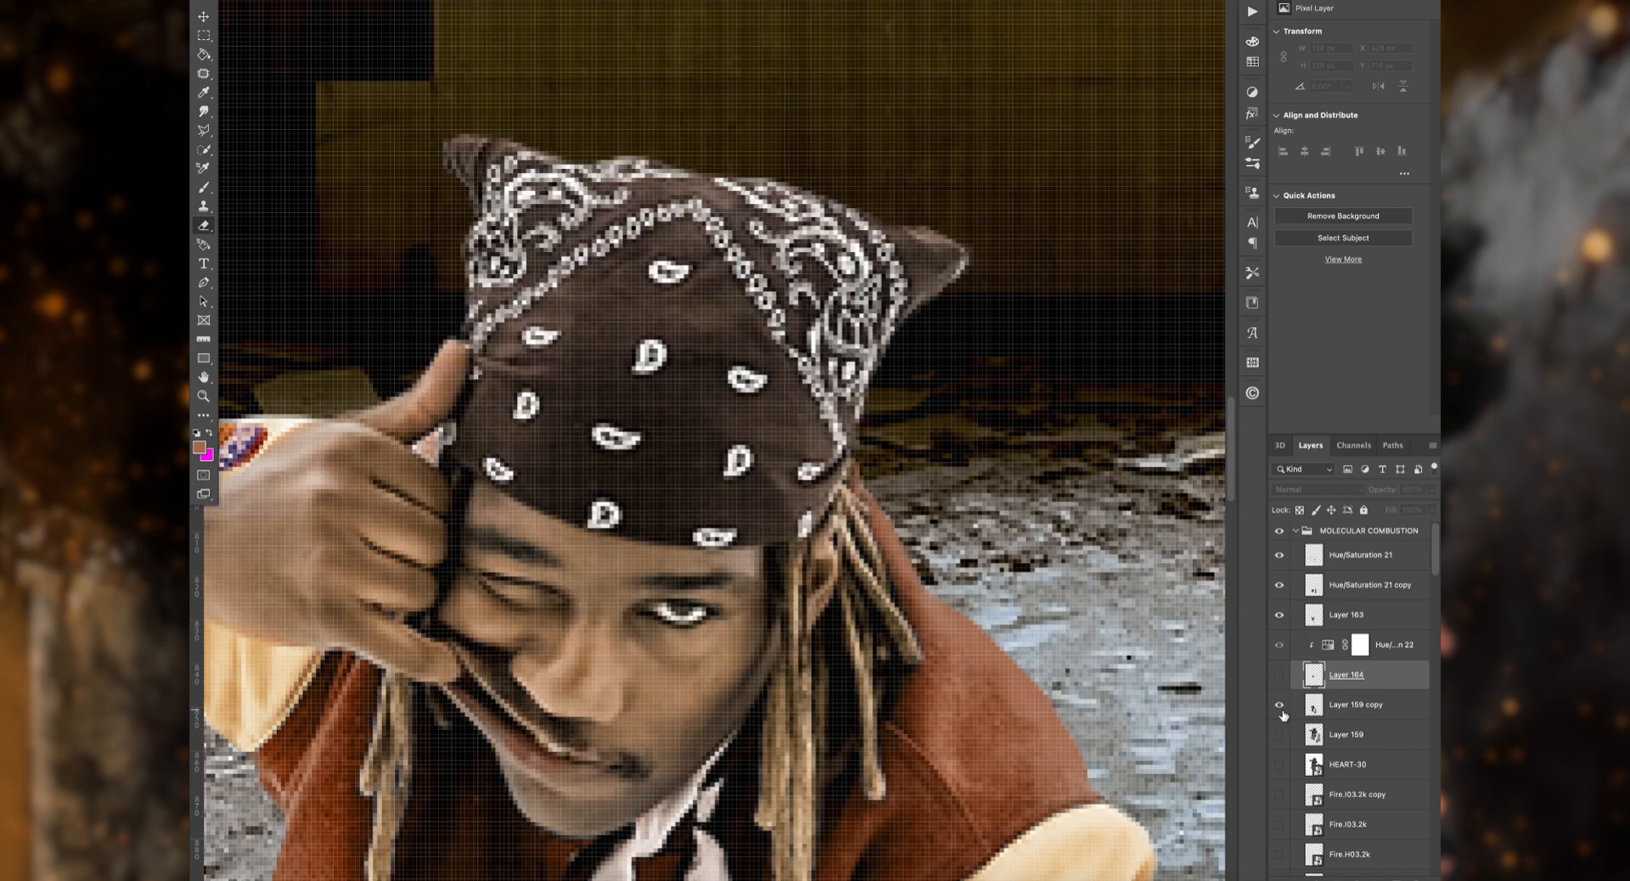
pyautogui.moveTo(387, 472); pyautogui.dragTo(540, 554)
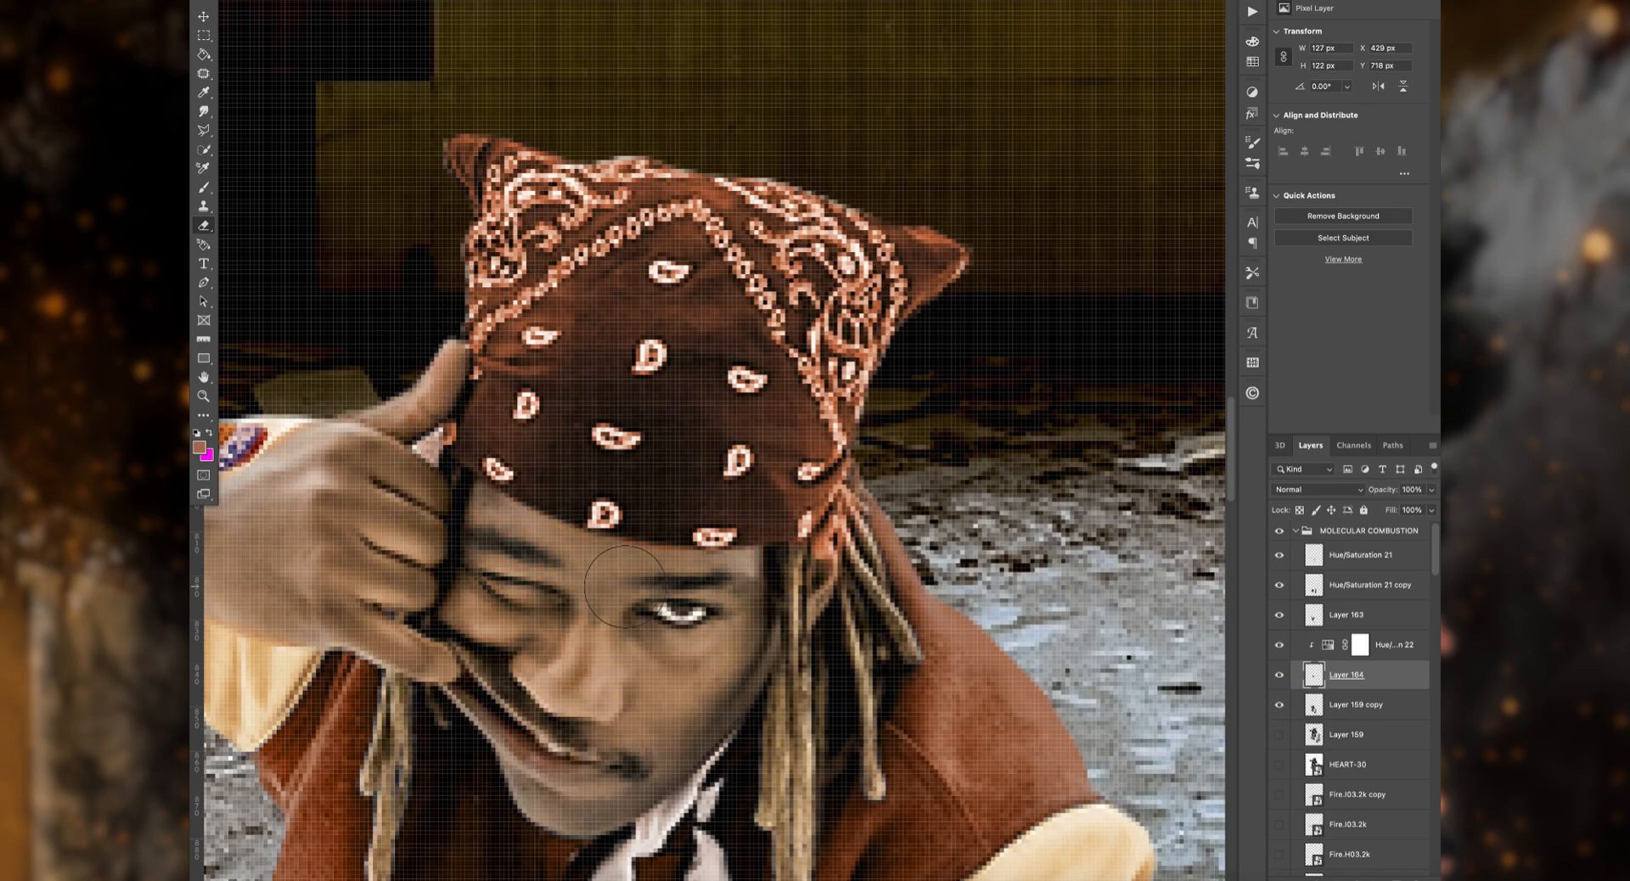
pyautogui.hotkey('ctrl', '0')
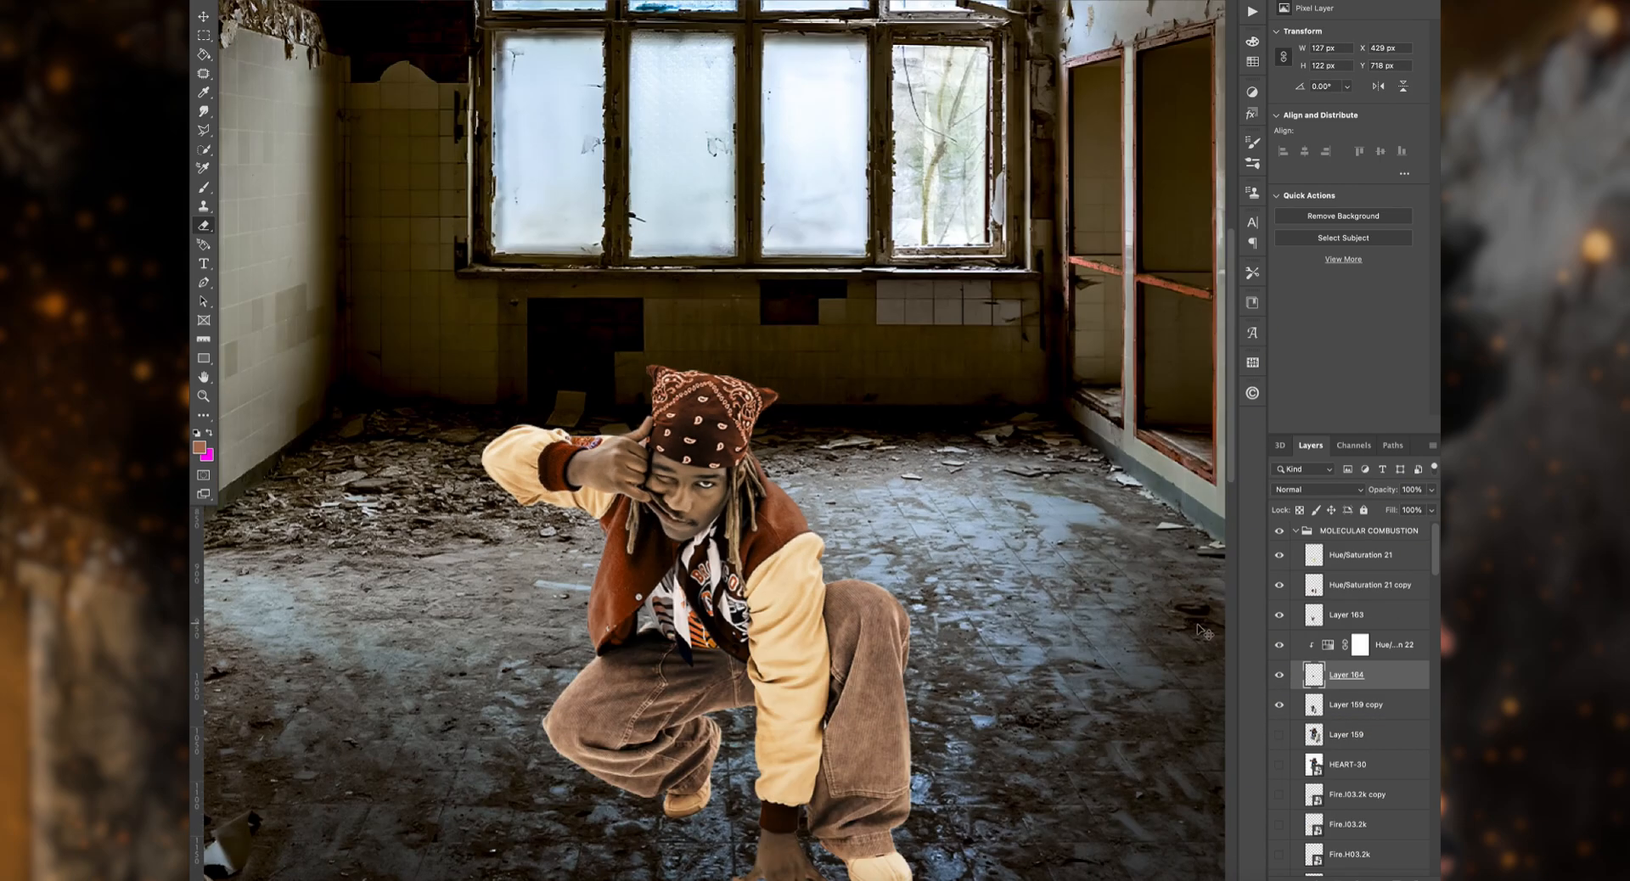
pyautogui.hotkey('ctrl', 'shift', 'a')
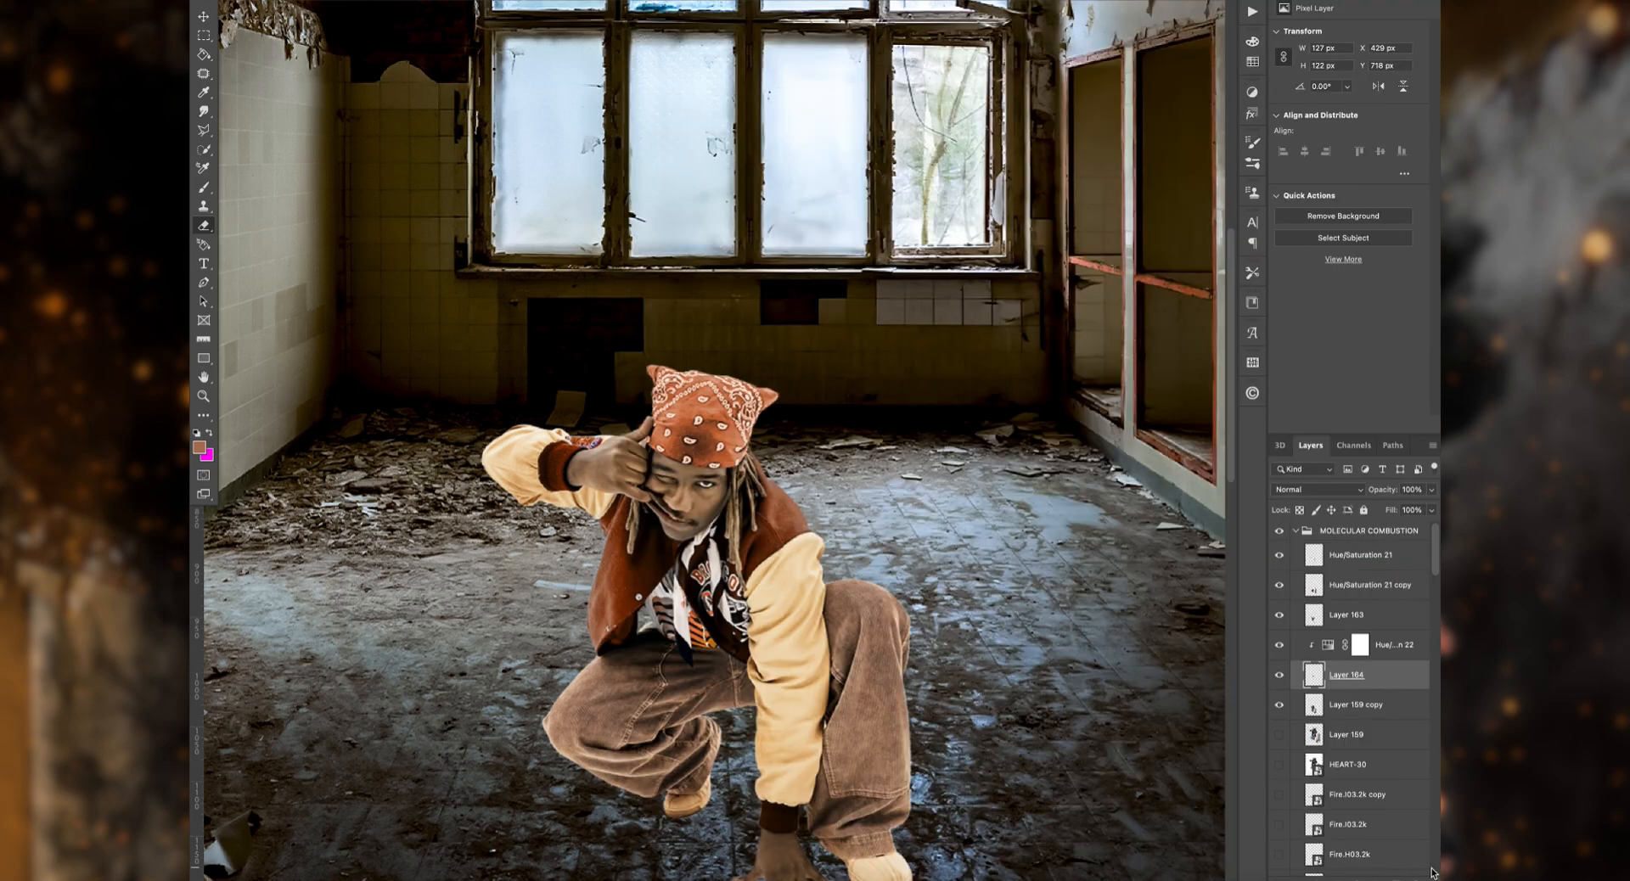
pyautogui.click(1317, 489)
pyautogui.click(1308, 564)
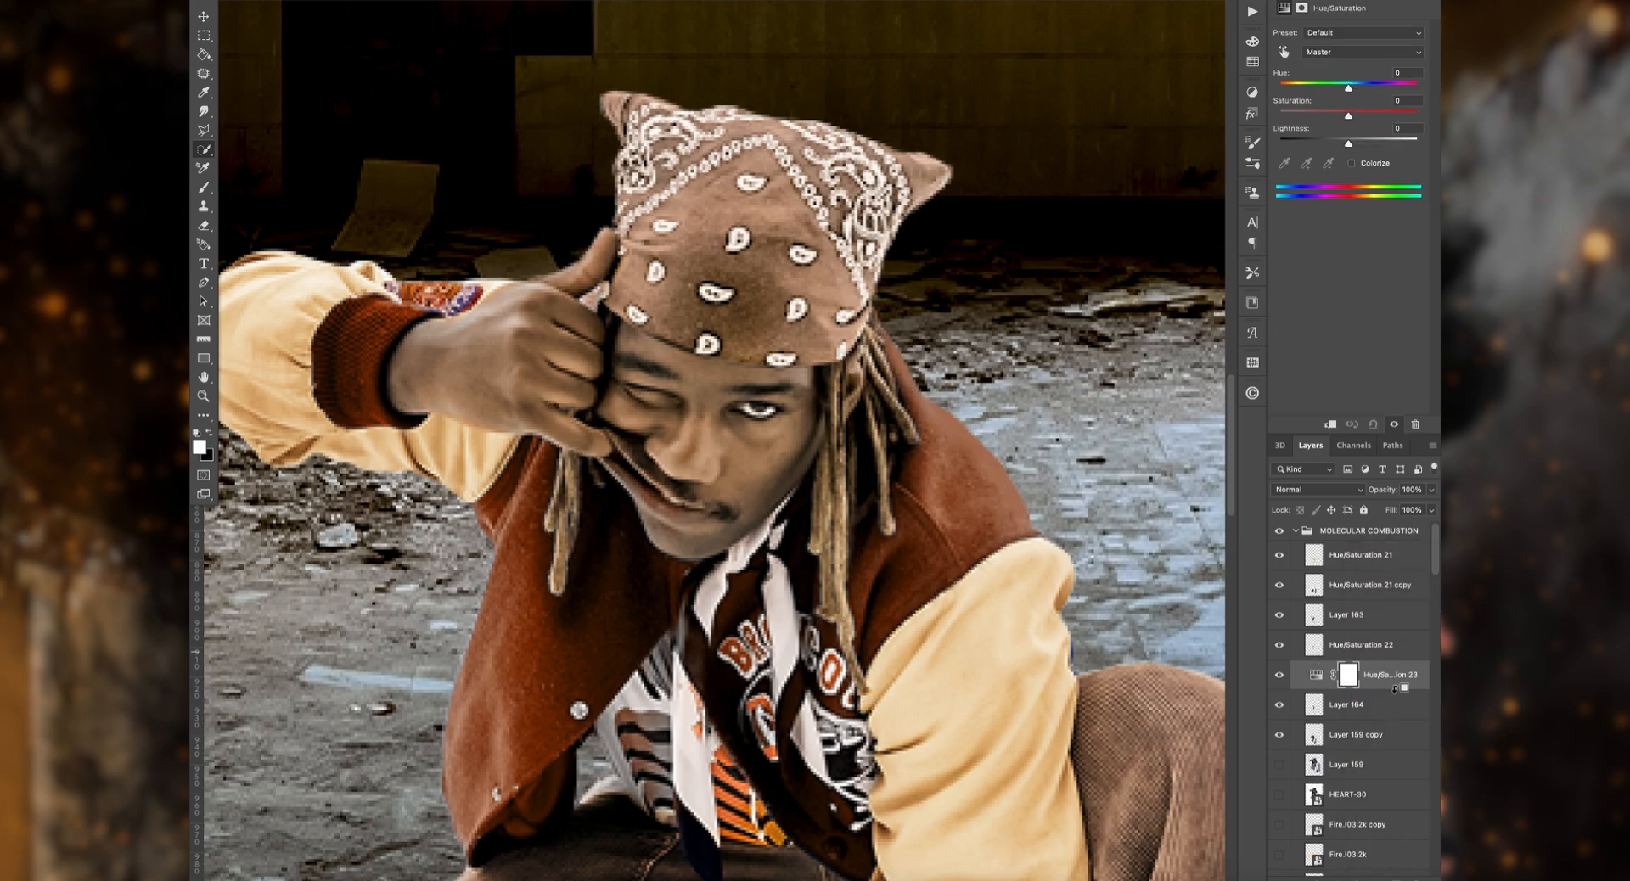
# Step: Colorize the copied dreadlocks with Hue 30, Saturation 100 and Lightness -1, and set the adjustment's blend mode to Lighter Color
pyautogui.hotkey('ctrl', '+')
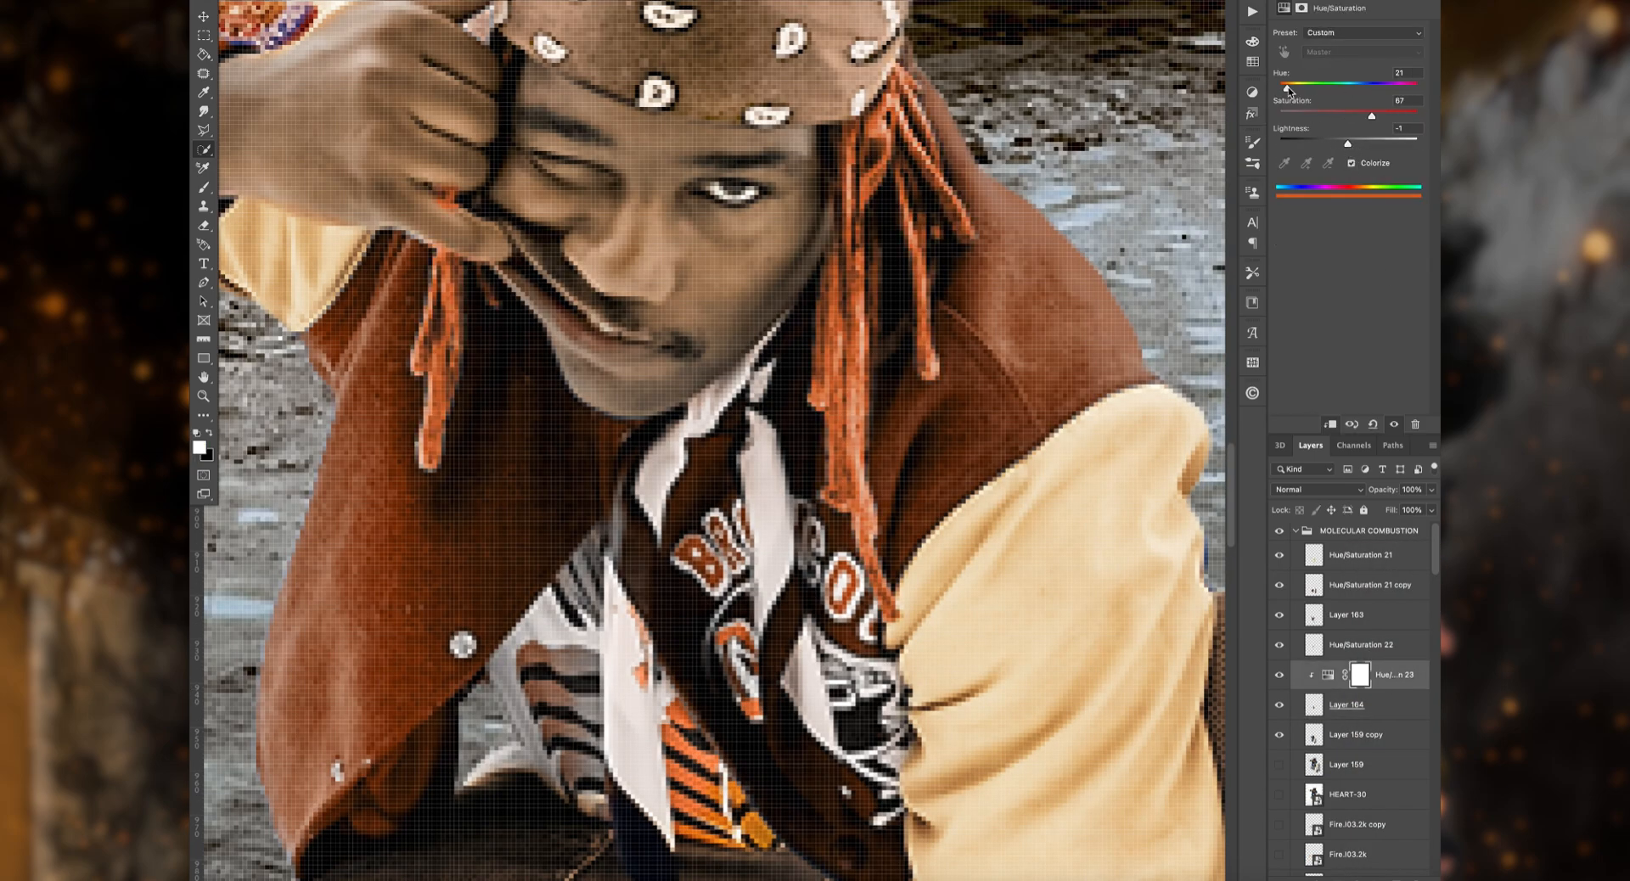
pyautogui.click(1316, 490)
pyautogui.click(1312, 660)
pyautogui.click(204, 225)
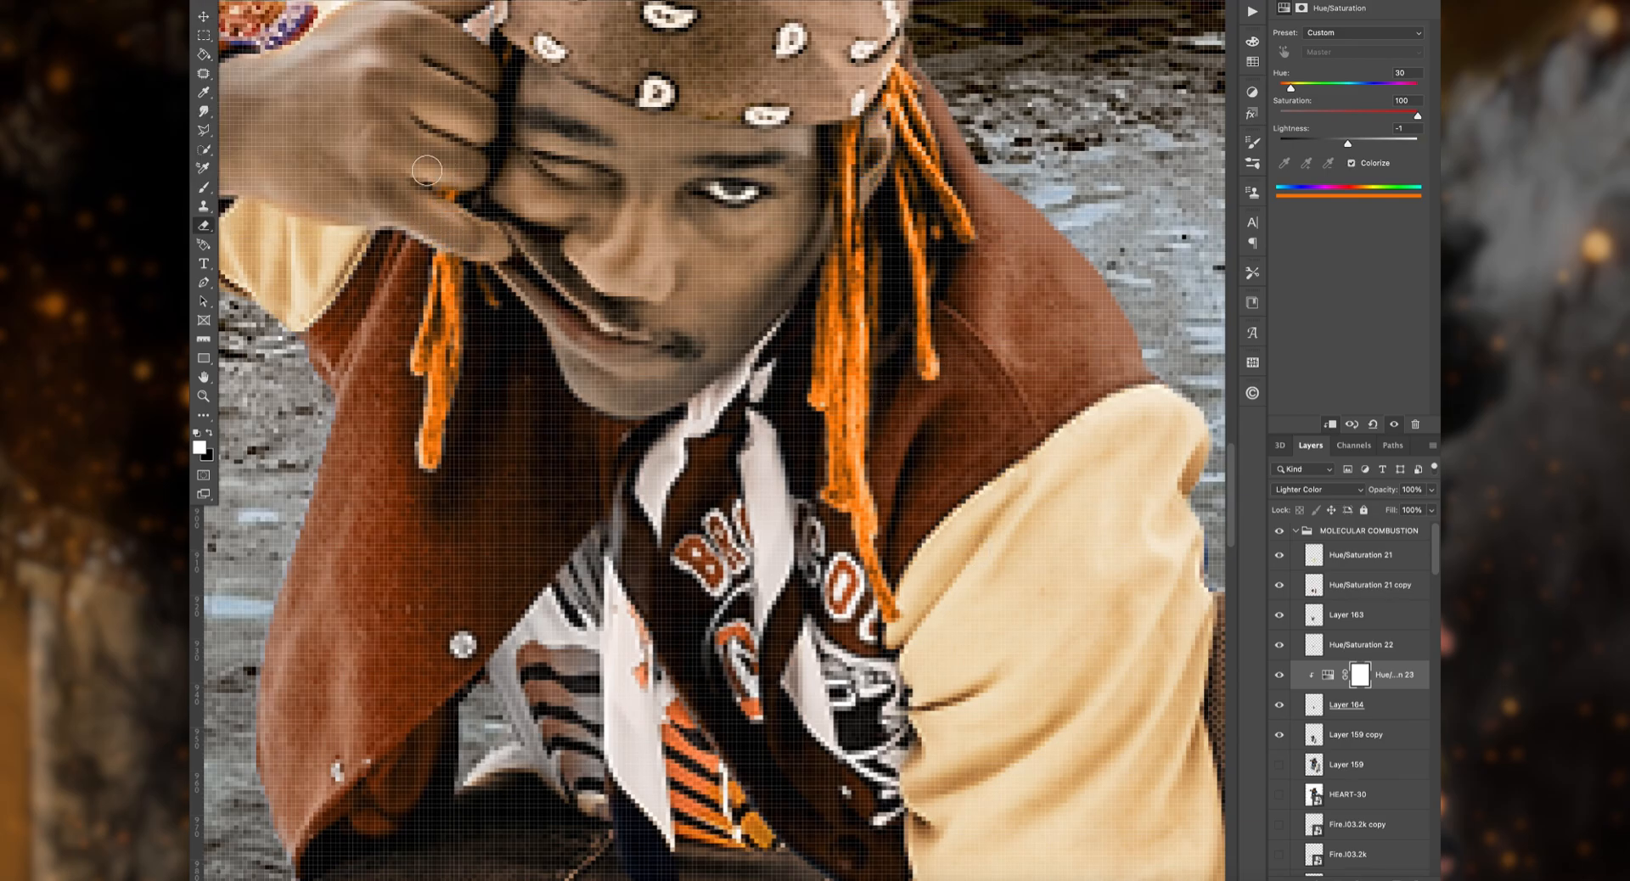
# Step: Tune the dreadlocks' Hue/Saturation to Hue 28, Saturation 97 and Lightness -13, and set its blend mode to Color
pyautogui.scroll(2, 427, 171)
pyautogui.press('super+0')
pyautogui.press('super+plus')
pyautogui.moveTo(1348, 144); pyautogui.dragTo(1360, 148)
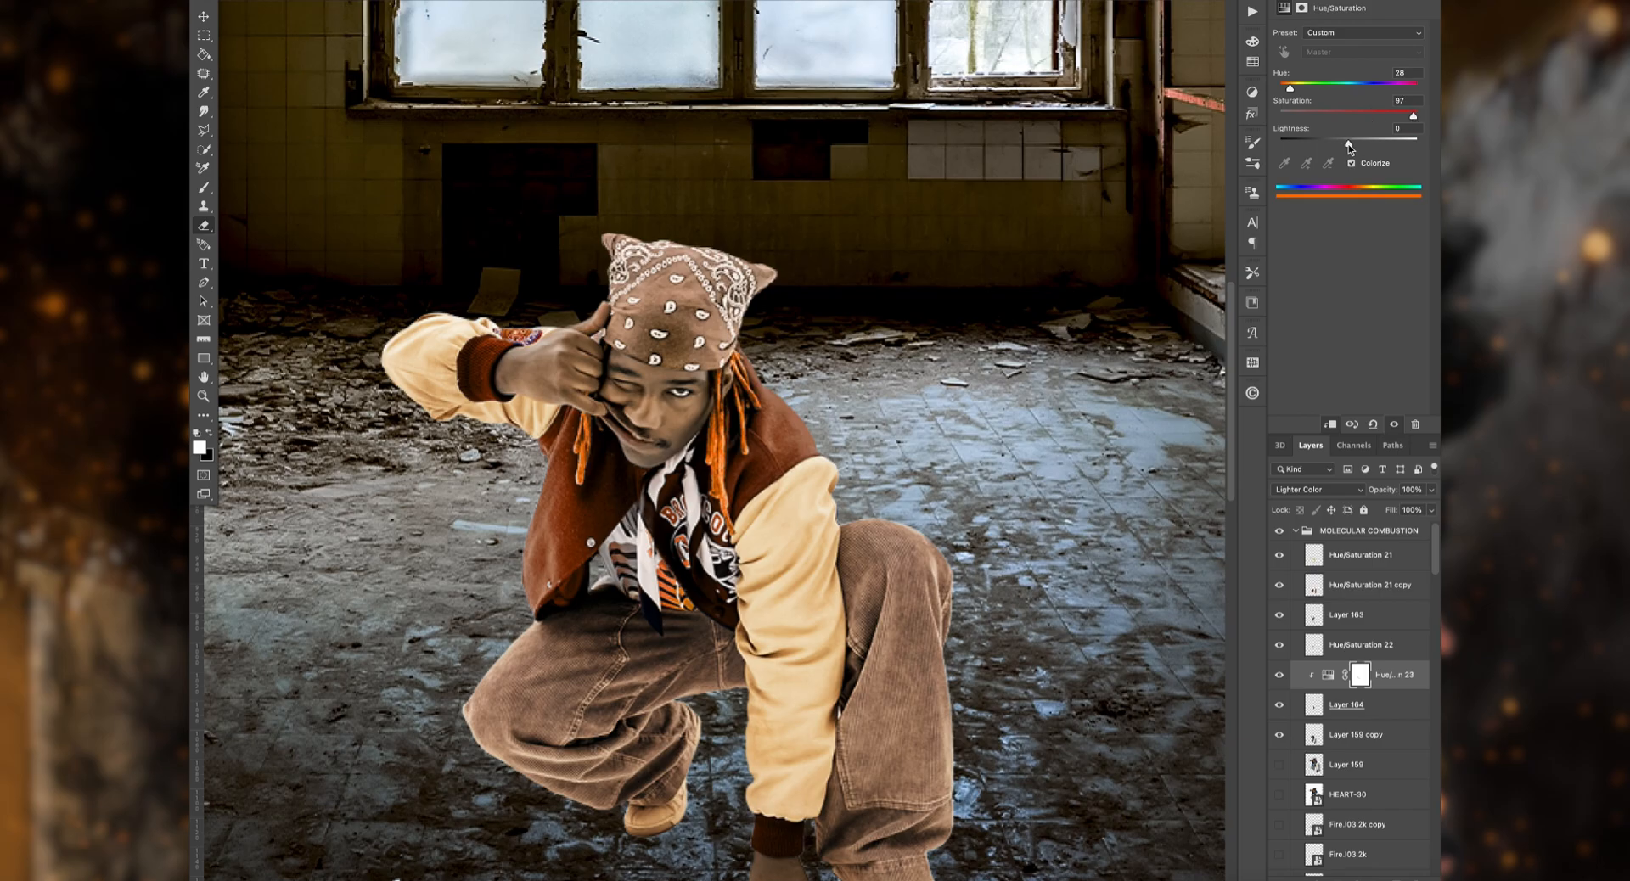
pyautogui.moveTo(1350, 148); pyautogui.dragTo(1348, 148)
pyautogui.click(1319, 490)
pyautogui.click(1340, 712)
pyautogui.press('super+Tab')
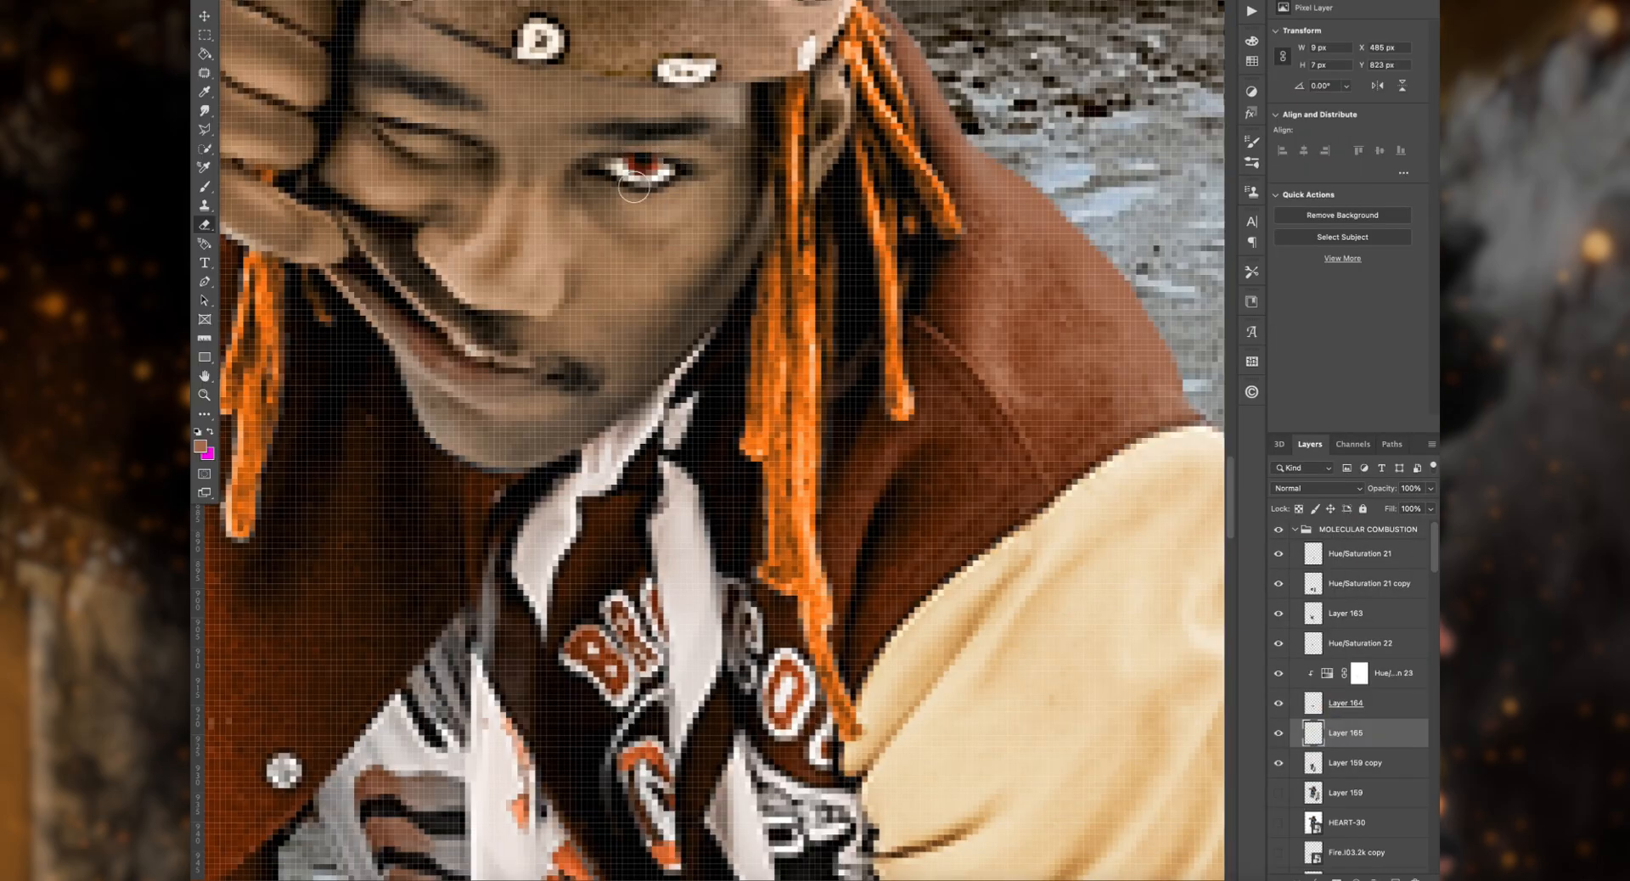
pyautogui.scroll(3, 713, 441)
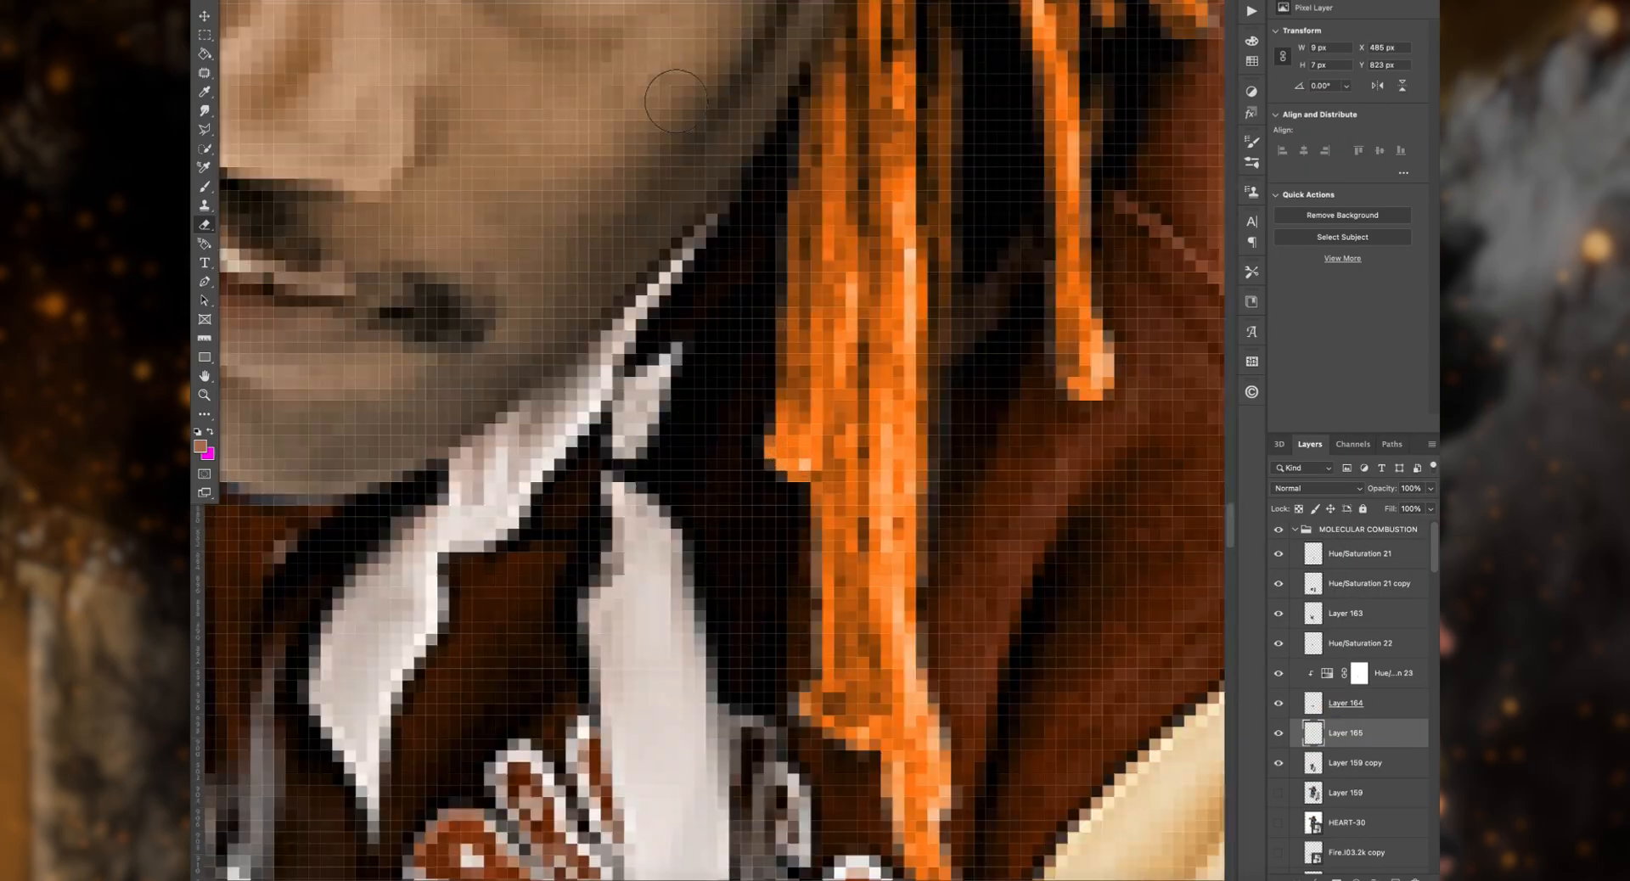
# Step: Apply the Camera Raw Filter to the small layer covering the crouching man's open eye
pyautogui.scroll(-4, 713, 441)
pyautogui.click(594, 36)
pyautogui.press('Escape')
pyautogui.click(525, 1)
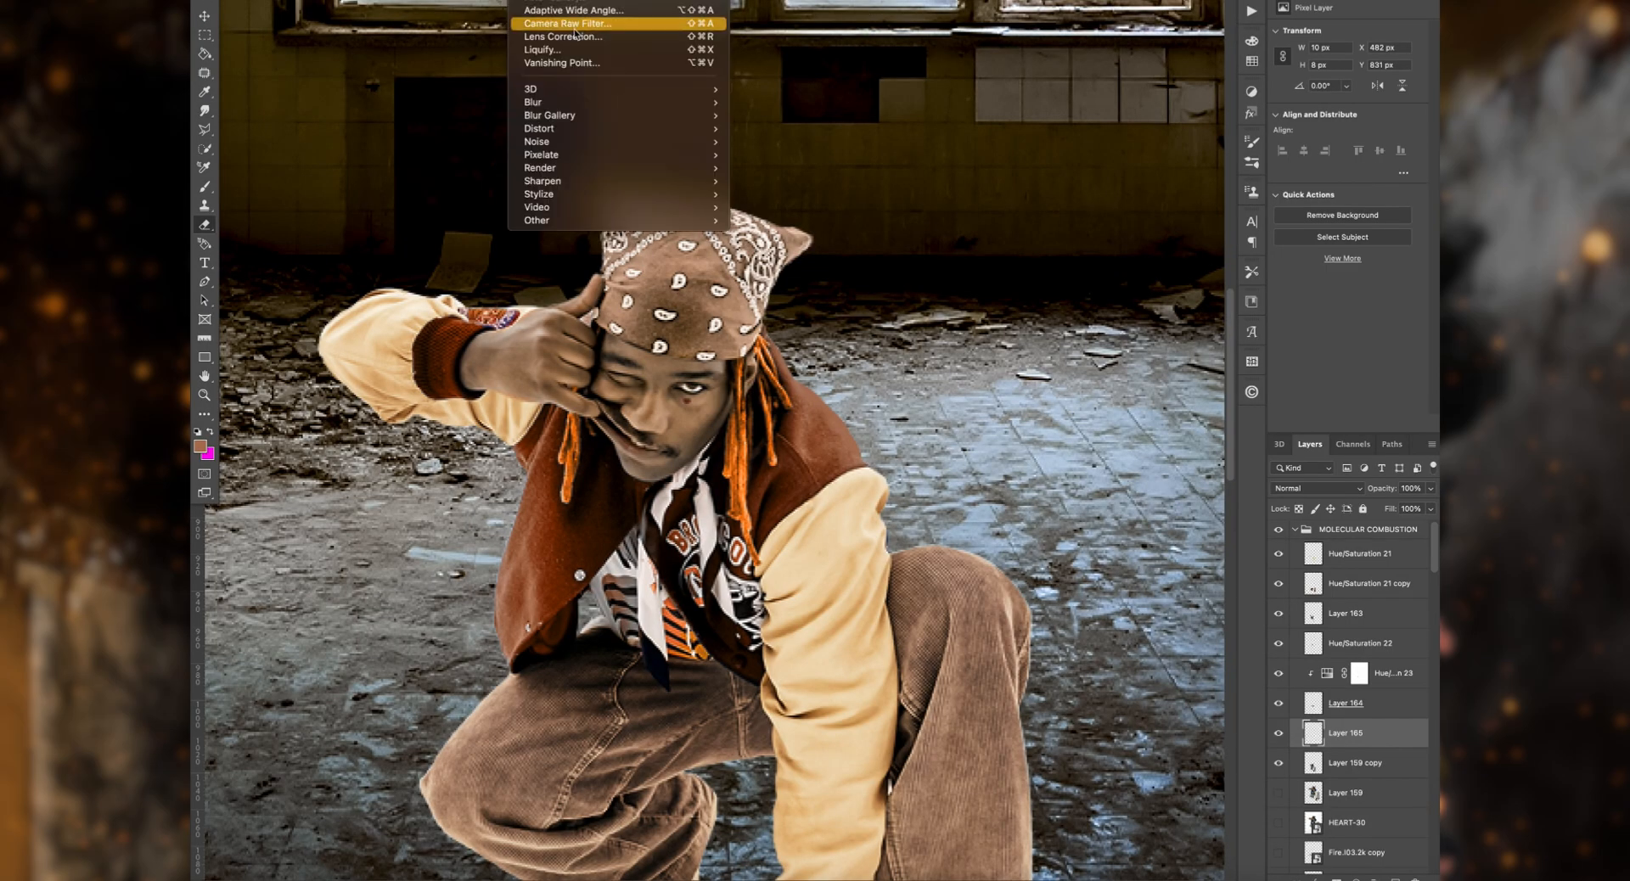
pyautogui.click(595, 23)
pyautogui.press('Escape')
pyautogui.click(595, 22)
pyautogui.click(1435, 869)
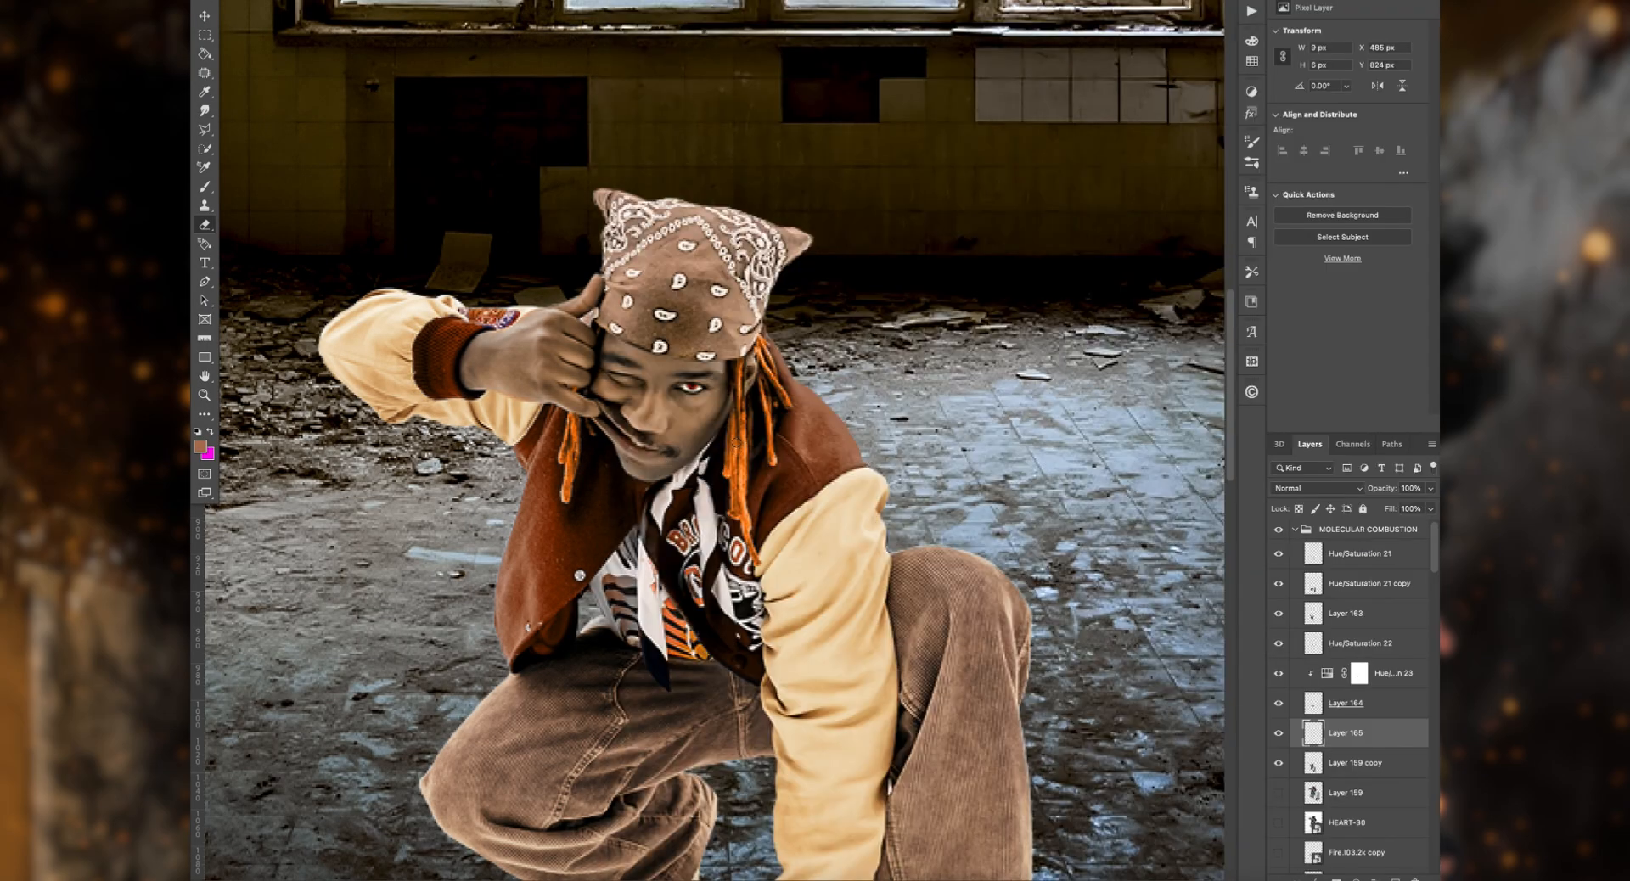
# Step: Show the Fire.I03.2k copy layer and move its row of flames to the left foreground beside the man's hand
pyautogui.moveTo(737, 443); pyautogui.dragTo(640, 179)
pyautogui.press('super+minus')
pyautogui.press('super+minus')
pyautogui.press('super+minus')
pyautogui.scroll(-4, 1350, 705)
pyautogui.click(1279, 689)
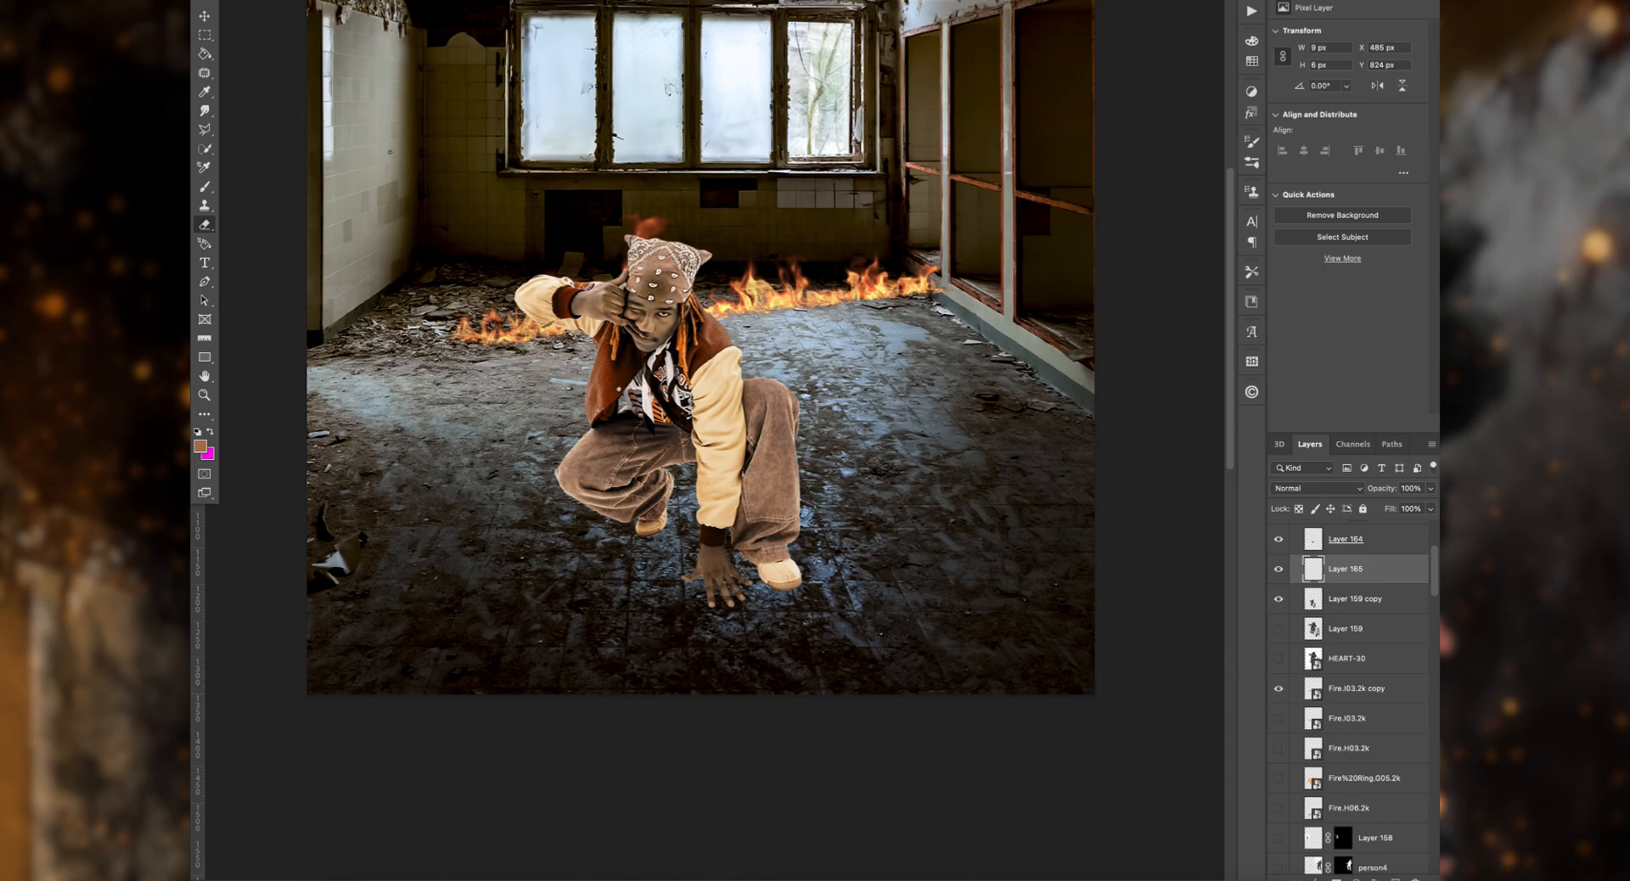
pyautogui.click(1357, 689)
pyautogui.press('v')
pyautogui.scroll(-1, 832, 255)
pyautogui.moveTo(832, 254); pyautogui.dragTo(563, 543)
# Step: Show the Fire.I03.2k flames, move them to the right foreground, and place their layer at the top of the MOLECULAR COMBUSTION group
pyautogui.click(1279, 719)
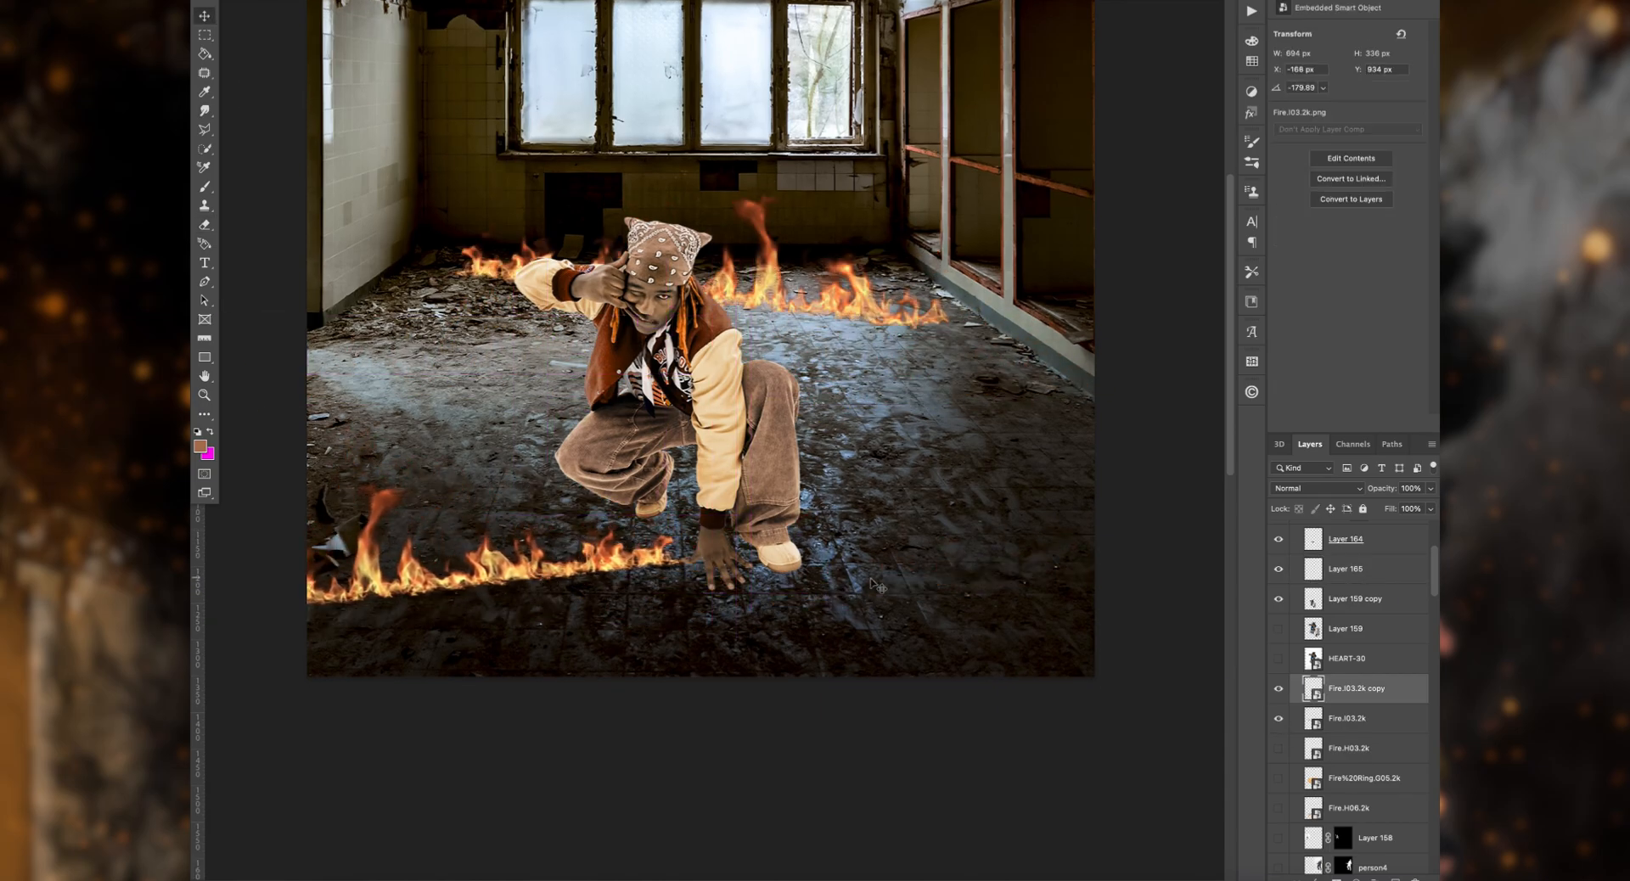
pyautogui.moveTo(841, 295); pyautogui.dragTo(1132, 586)
pyautogui.moveTo(1358, 719); pyautogui.dragTo(1383, 543)
pyautogui.moveTo(917, 574); pyautogui.dragTo(917, 586)
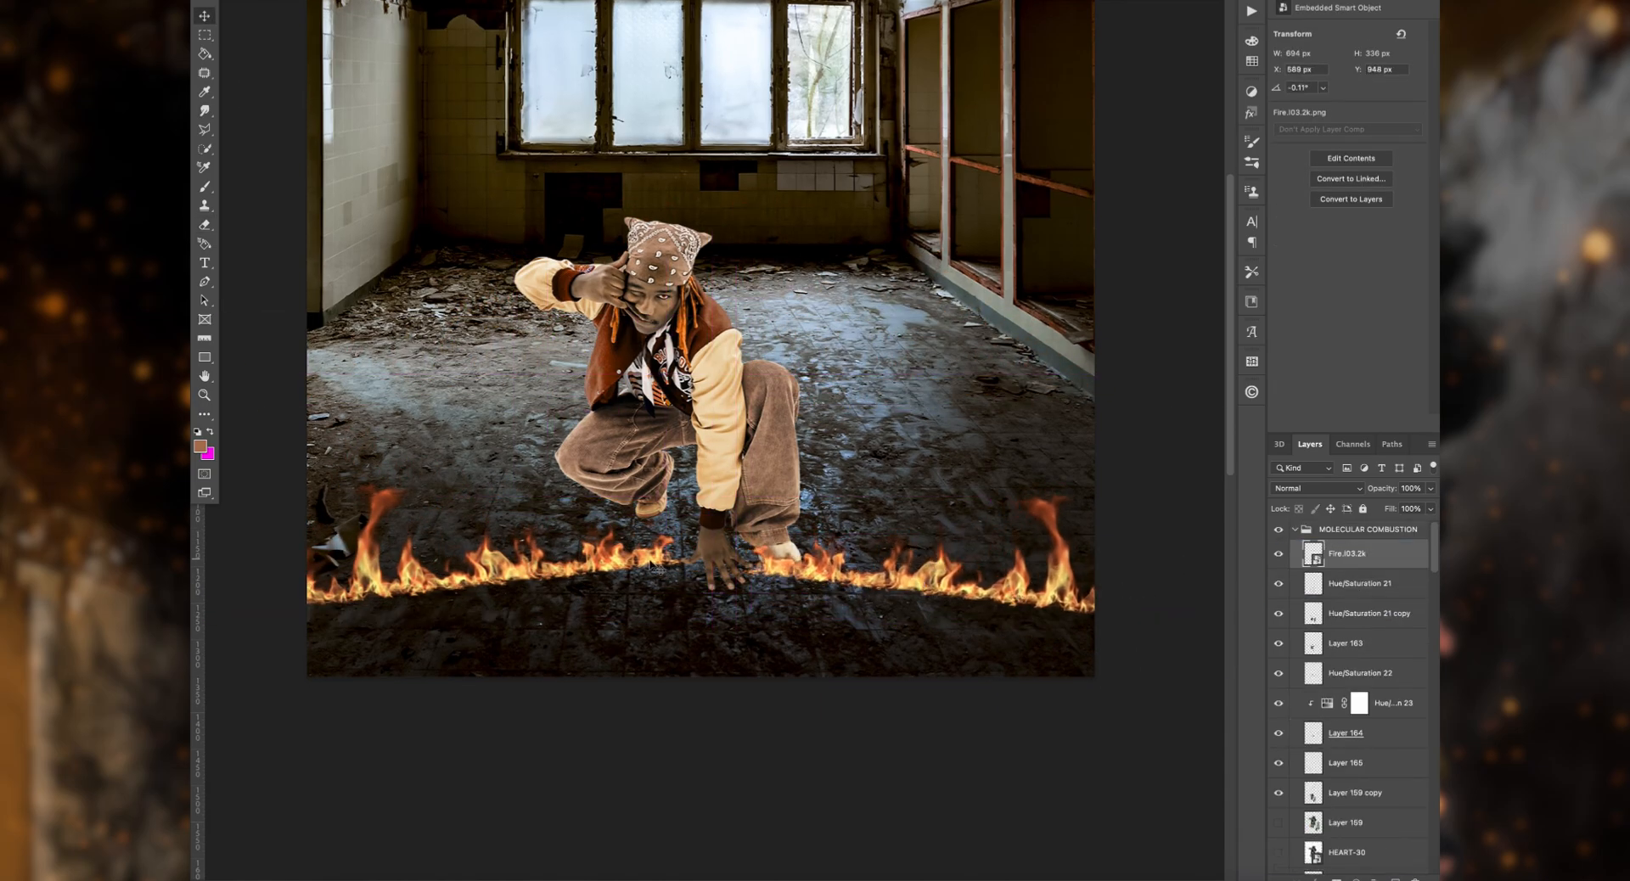
pyautogui.moveTo(652, 565); pyautogui.dragTo(661, 565)
# Step: Nudge the two foreground flame rows closer together so they meet at the man's hand on the floor
pyautogui.press('super+plus')
pyautogui.press('super+plus')
pyautogui.press('super+plus')
pyautogui.press('super+plus')
pyautogui.scroll(-3, 611, 628)
pyautogui.moveTo(565, 653); pyautogui.dragTo(598, 645)
pyautogui.moveTo(882, 667); pyautogui.dragTo(815, 646)
pyautogui.hscroll(1, 810, 629)
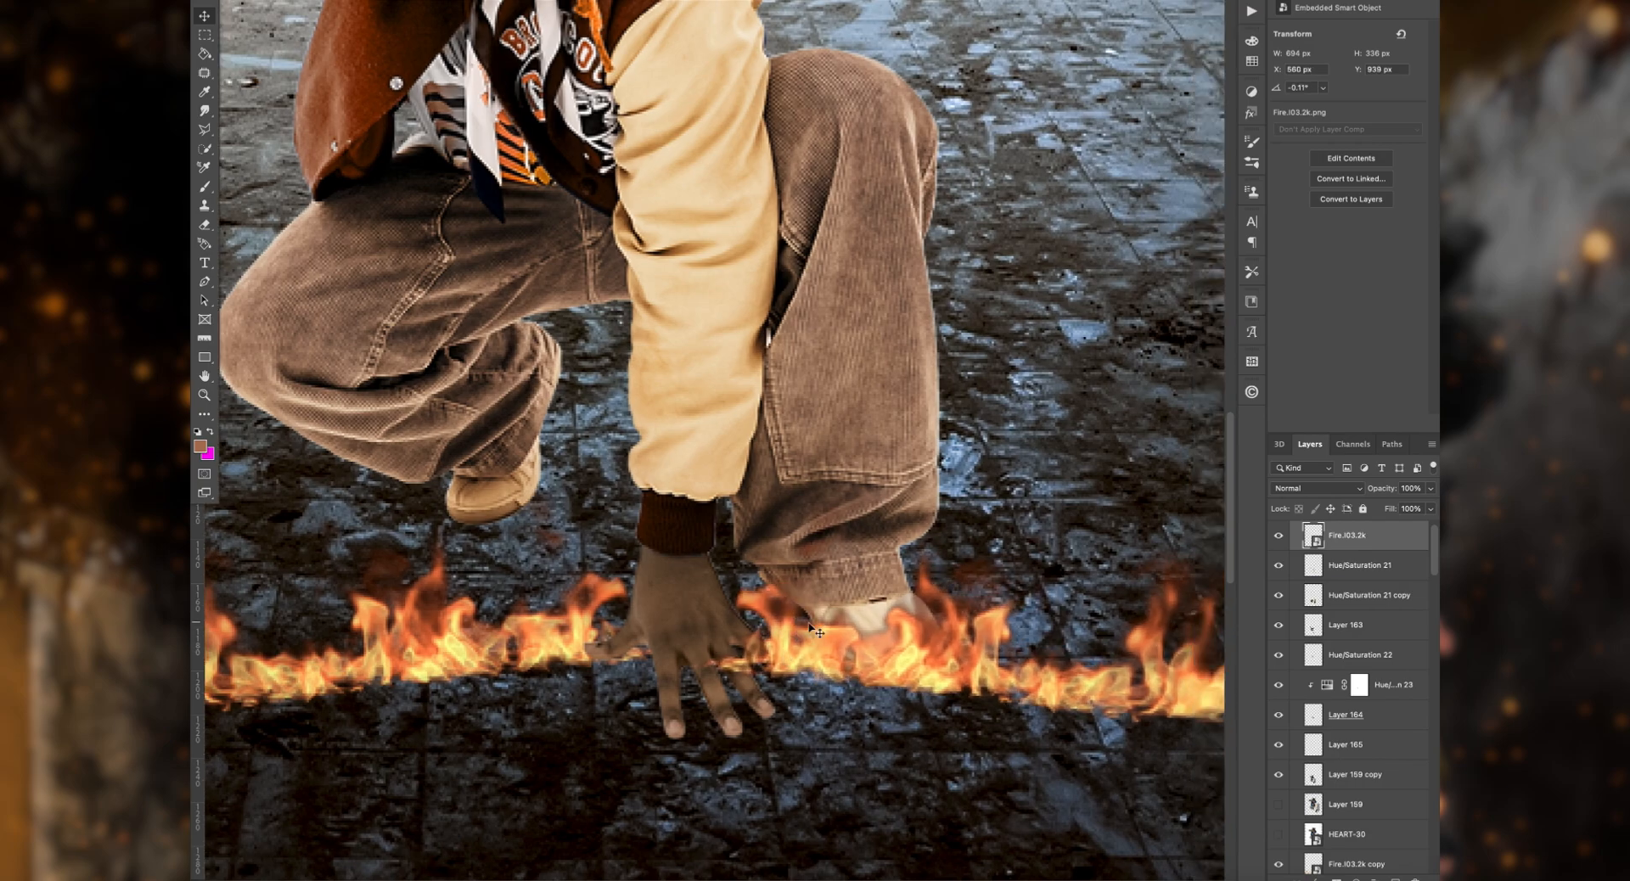
# Step: Show the Fire.H03.2k flames, place them diagonally on the floor left of the man, and raise their layer in the stack
pyautogui.press('super+minus')
pyautogui.press('super+minus')
pyautogui.scroll(-4, 1299, 691)
pyautogui.click(1278, 662)
pyautogui.moveTo(827, 344); pyautogui.dragTo(514, 390)
pyautogui.hscroll(-2, 618, 357)
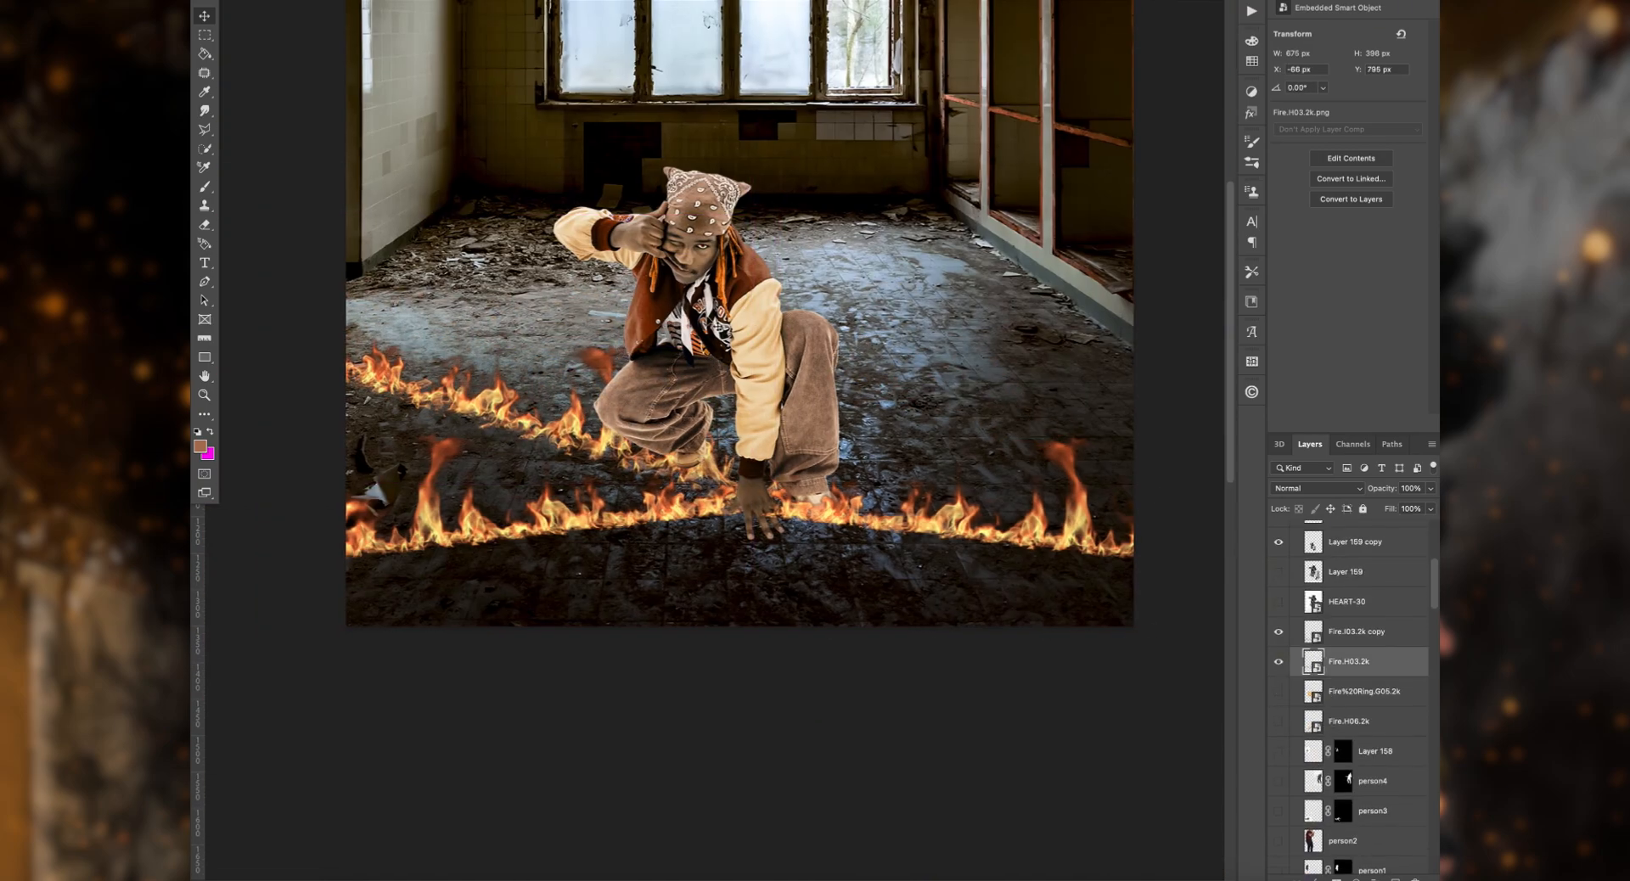
pyautogui.moveTo(1367, 661); pyautogui.dragTo(1402, 572)
# Step: Show the Fire.H06.2k flames and place them diagonally on the floor to the right of the crouching man
pyautogui.scroll(-5, 1350, 680)
pyautogui.click(1279, 739)
pyautogui.moveTo(536, 502); pyautogui.dragTo(928, 379)
# Step: Show the person4 layer and position the suited man at the far end of the right diagonal flames
pyautogui.scroll(-2, 1350, 722)
pyautogui.click(1279, 693)
pyautogui.scroll(3, 1028, 141)
pyautogui.moveTo(1028, 141); pyautogui.dragTo(1001, 270)
pyautogui.scroll(5, 1001, 270)
pyautogui.press('super+t')
pyautogui.moveTo(727, 145); pyautogui.dragTo(872, 360)
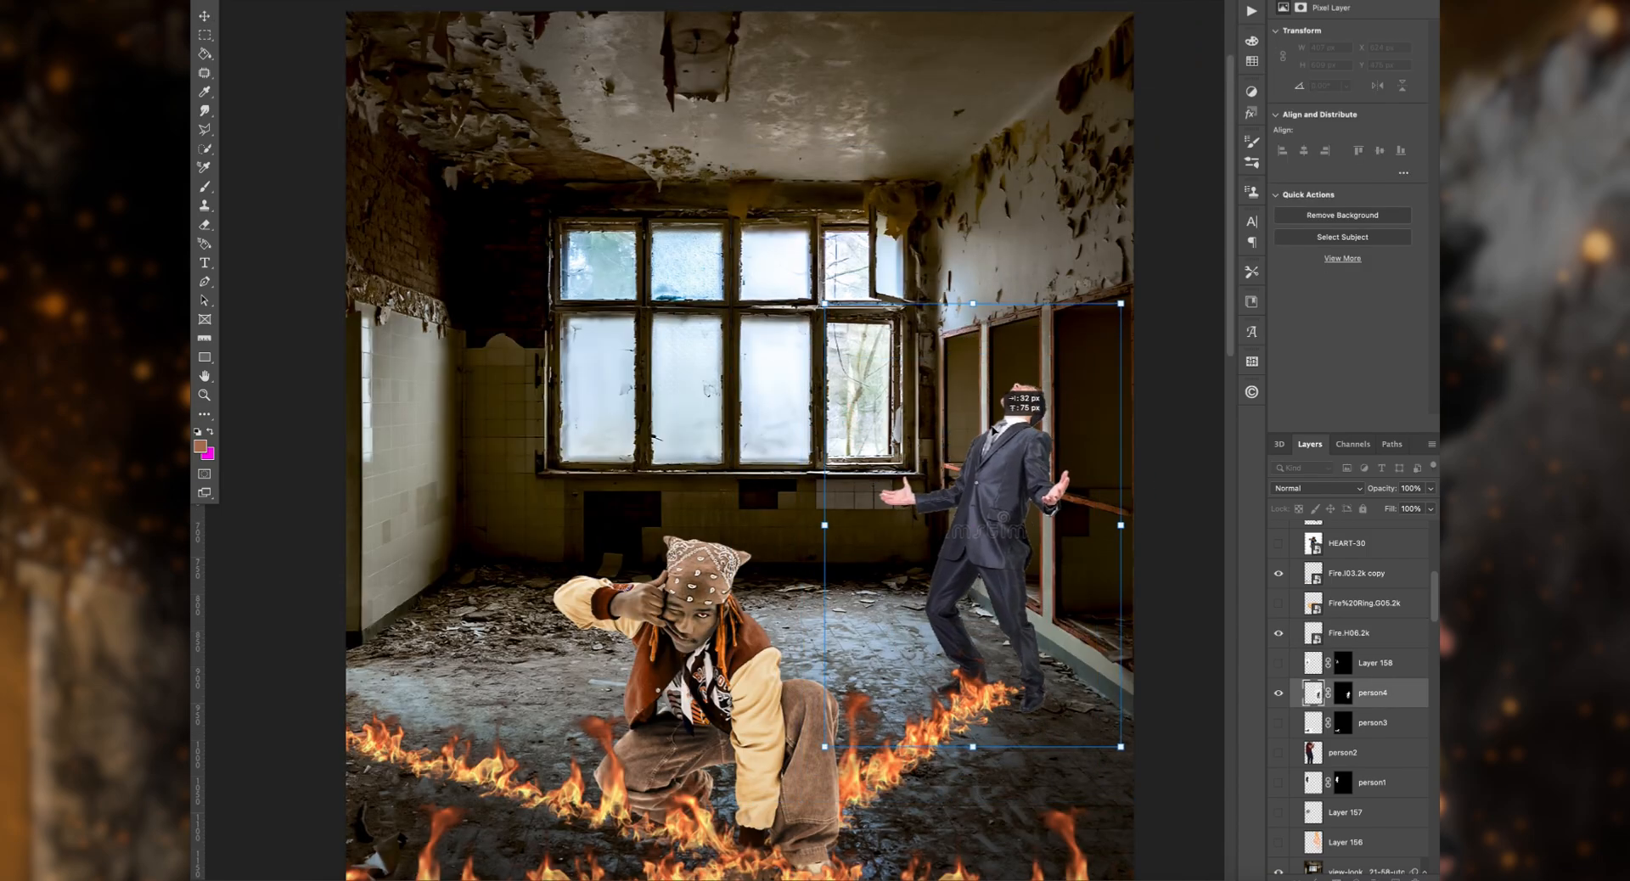
pyautogui.press('Return')
# Step: Duplicate the Layer 156 fire three times, show the third copy and place it above the person4 layer
pyautogui.scroll(-3, 1350, 722)
pyautogui.click(1358, 721)
pyautogui.press('super+j')
pyautogui.press('super+j')
pyautogui.press('super+j')
pyautogui.click(1280, 721)
pyautogui.moveTo(1359, 721); pyautogui.dragTo(1359, 557)
# Step: Move, scale down and rotate the fire copy to engulf the suited man, keeping its blend mode Normal
pyautogui.press('super+t')
pyautogui.moveTo(462, 379); pyautogui.dragTo(968, 379)
pyautogui.moveTo(1121, 340); pyautogui.dragTo(983, 336)
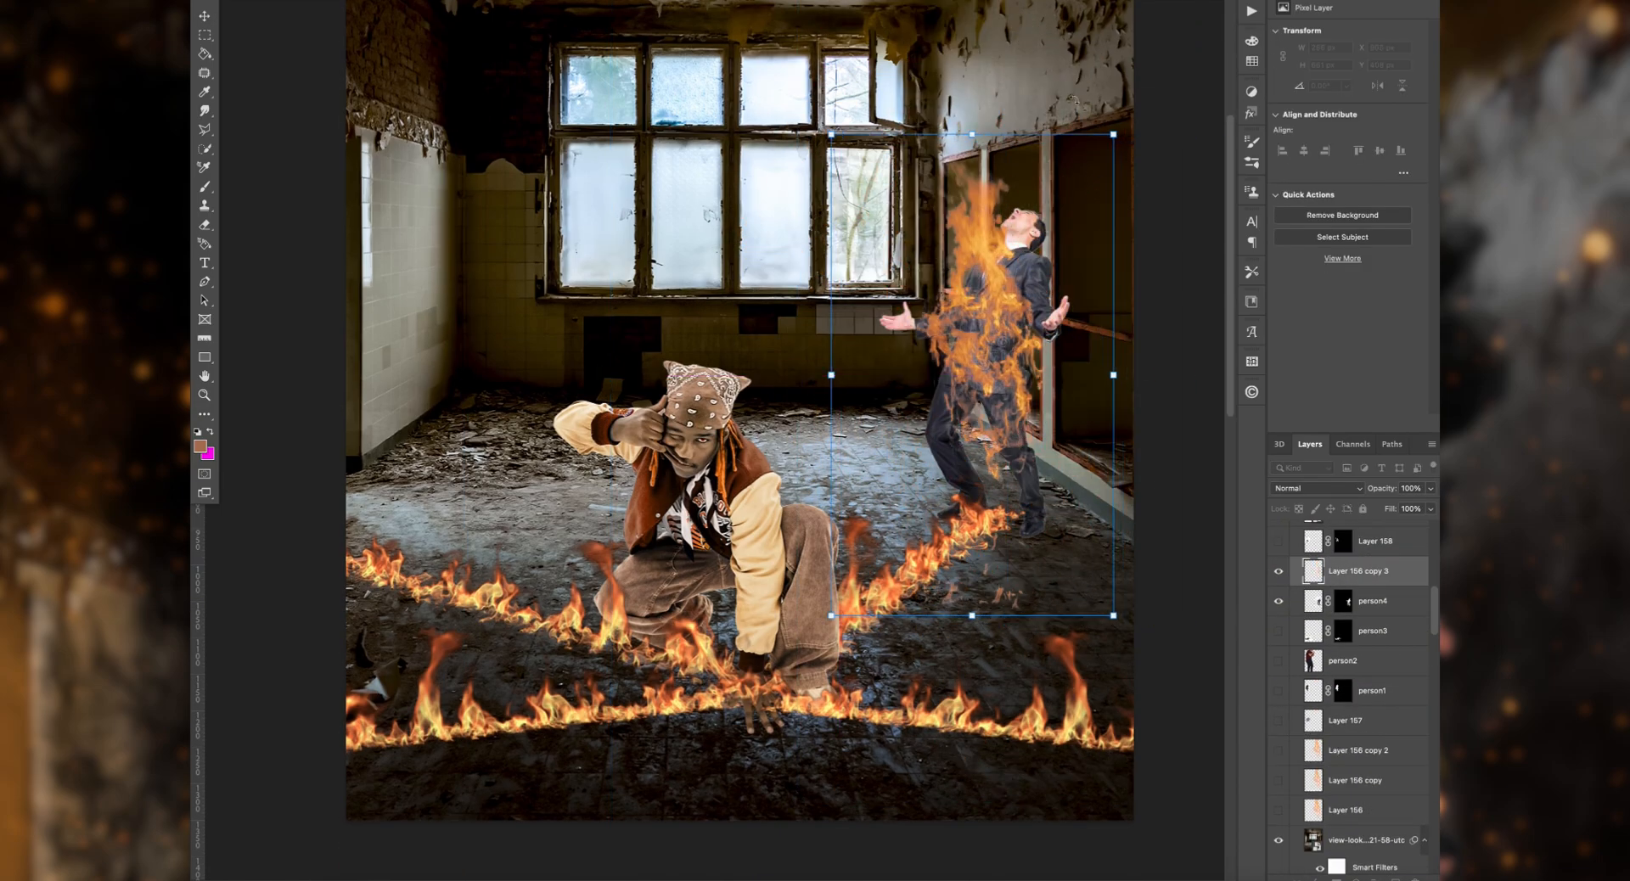
pyautogui.moveTo(1146, 119); pyautogui.dragTo(1185, 144)
pyautogui.moveTo(1028, 246)
pyautogui.mouseDown()
pyautogui.moveTo(1051, 219)
pyautogui.moveTo(1041, 232)
pyautogui.mouseUp()
pyautogui.moveTo(1019, 285); pyautogui.dragTo(1007, 312)
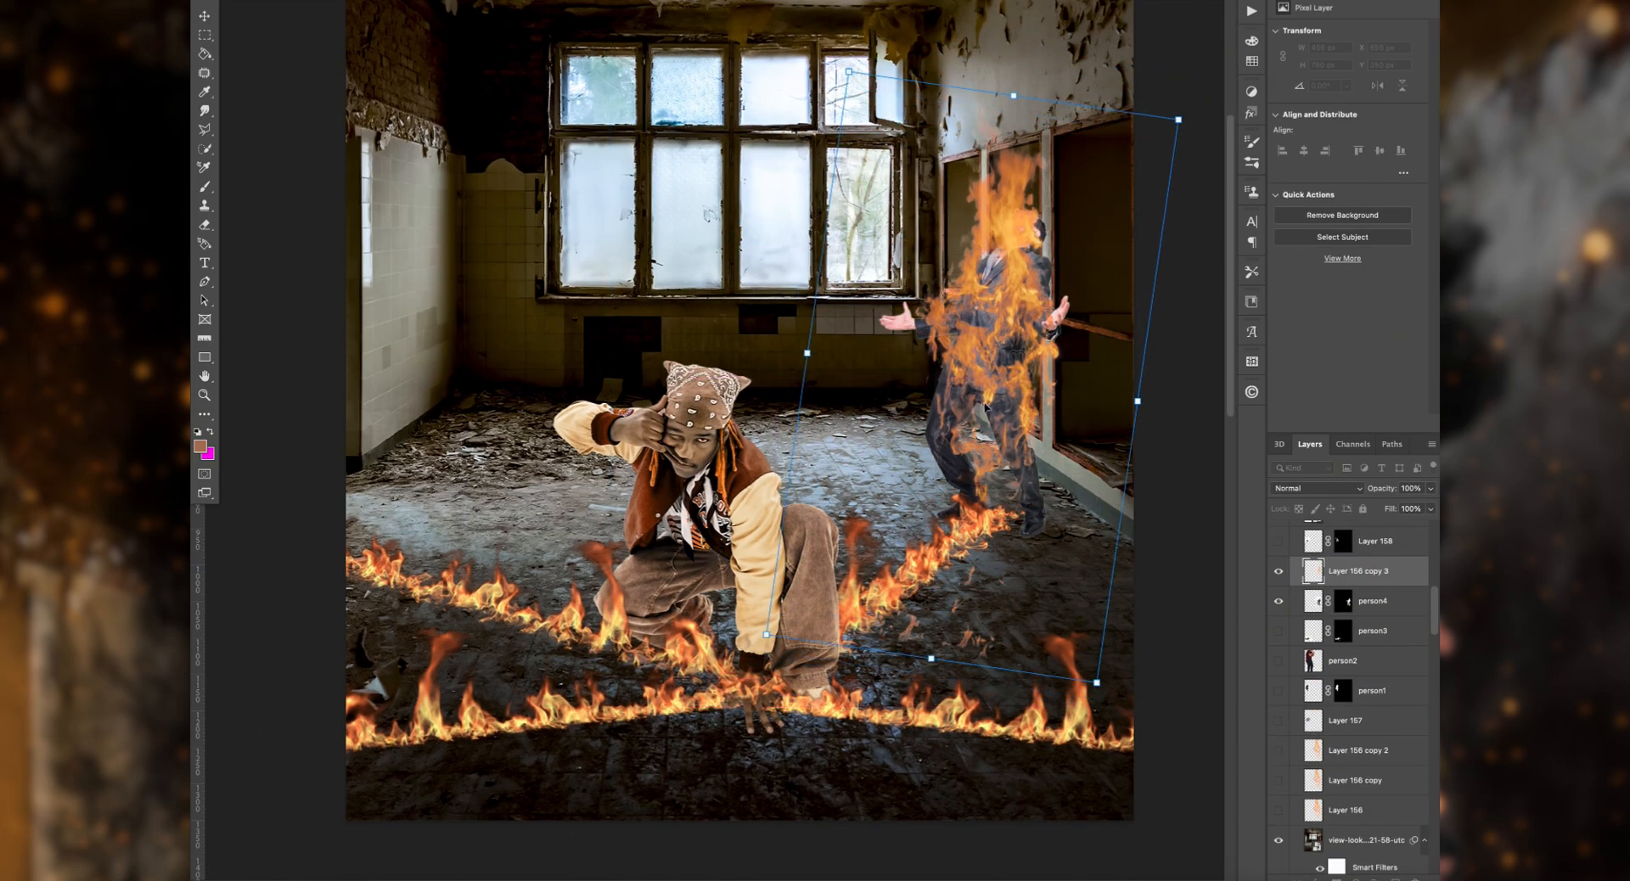
pyautogui.click(1316, 488)
pyautogui.click(1299, 488)
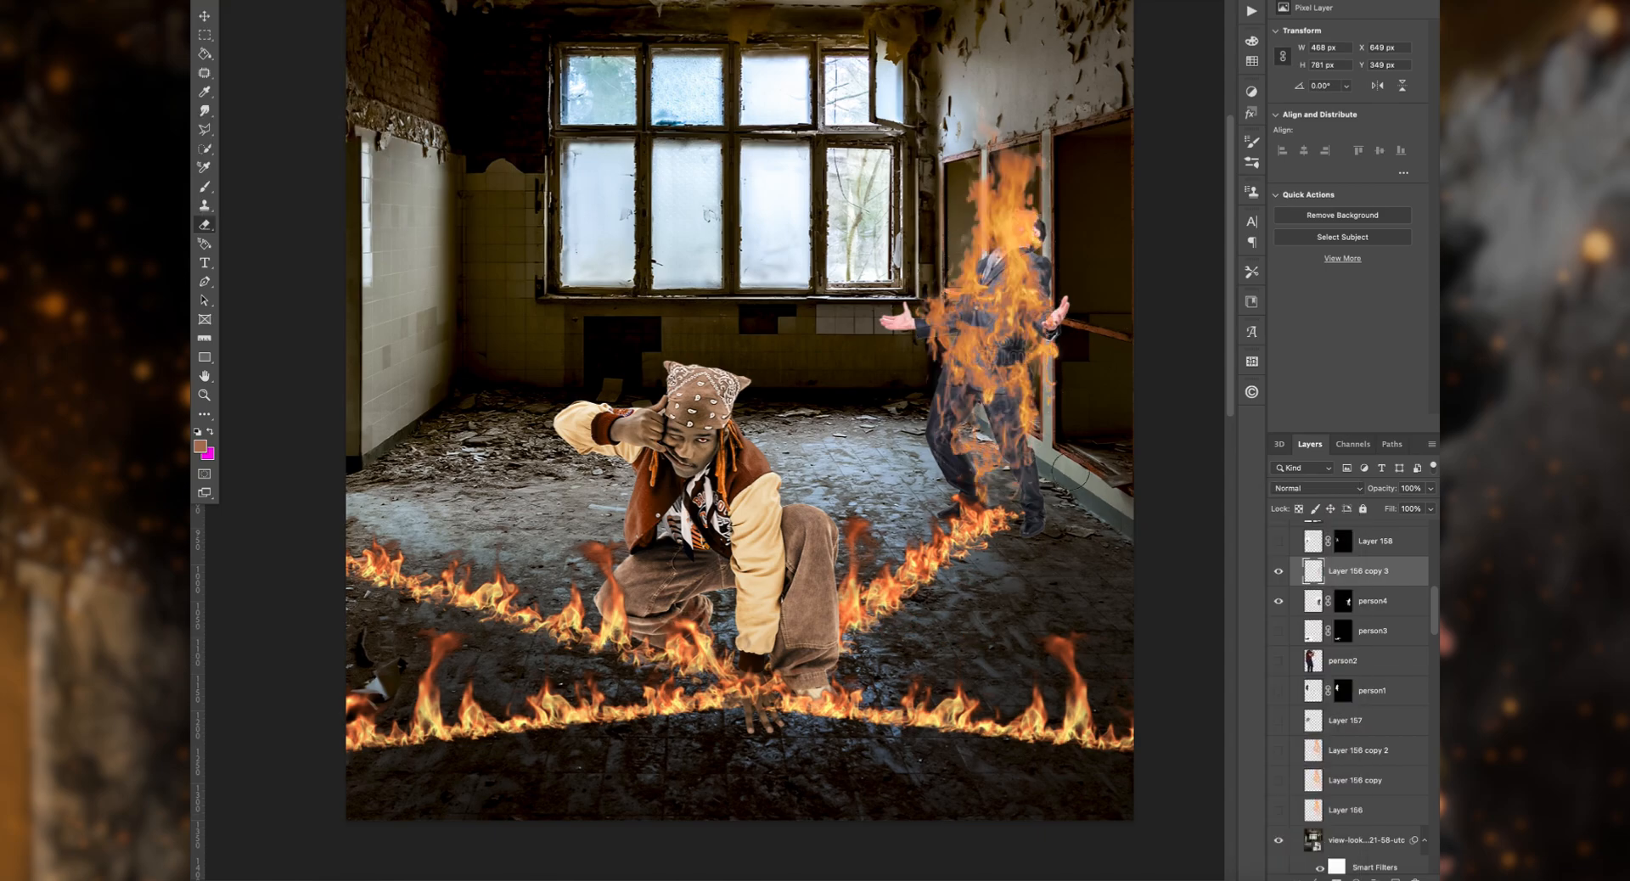
# Step: Scale the Fire.H03.2k flames down to about 449 px wide and move them closer to the crouching man's hand
pyautogui.press('v')
pyautogui.click(594, 611)
pyautogui.press('super+t')
pyautogui.moveTo(886, 91); pyautogui.dragTo(751, 225)
pyautogui.moveTo(594, 552); pyautogui.dragTo(681, 614)
# Step: Try placing the person2 figure in the maroon shirt at the end of the left flames, scaled down
pyautogui.scroll(-5, 1325, 682)
pyautogui.scroll(-3, 1325, 682)
pyautogui.click(1278, 756)
pyautogui.click(1354, 756)
pyautogui.press('super+t')
pyautogui.moveTo(807, 330); pyautogui.dragTo(483, 361)
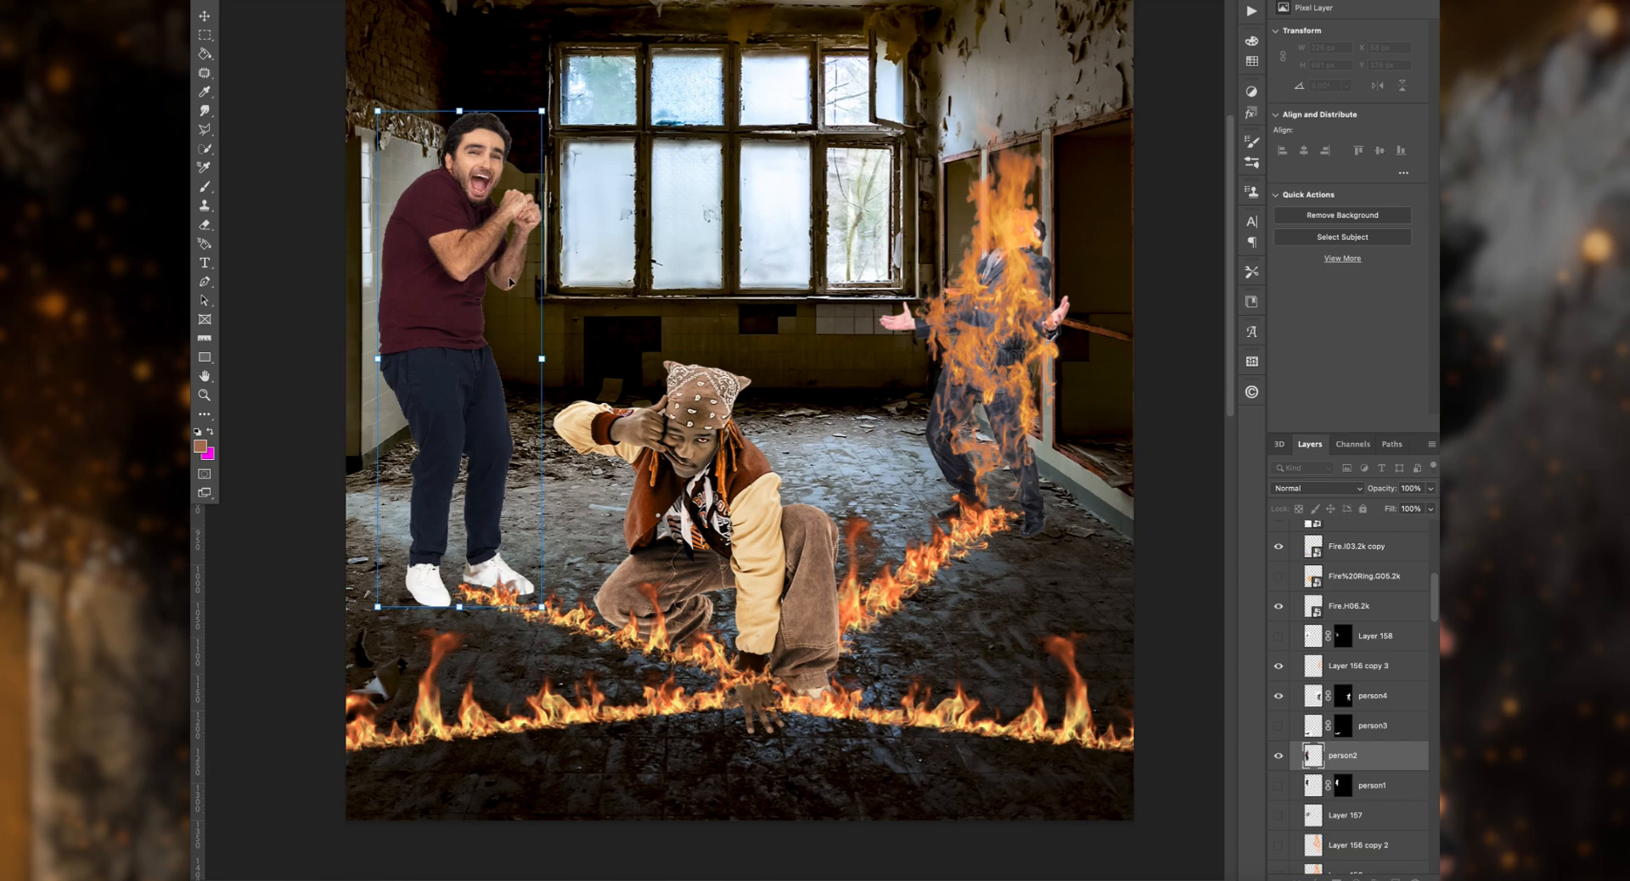
pyautogui.moveTo(460, 112); pyautogui.dragTo(460, 204)
pyautogui.press('Return')
# Step: Show the person1 layer, hide person2, and position the crouching woman at the end of the left flames
pyautogui.click(1279, 785)
pyautogui.moveTo(490, 144); pyautogui.dragTo(467, 424)
pyautogui.click(1278, 755)
pyautogui.press('super+t')
pyautogui.moveTo(439, 321); pyautogui.dragTo(440, 359)
pyautogui.moveTo(467, 437); pyautogui.dragTo(462, 420)
pyautogui.scroll(1, 650, 456)
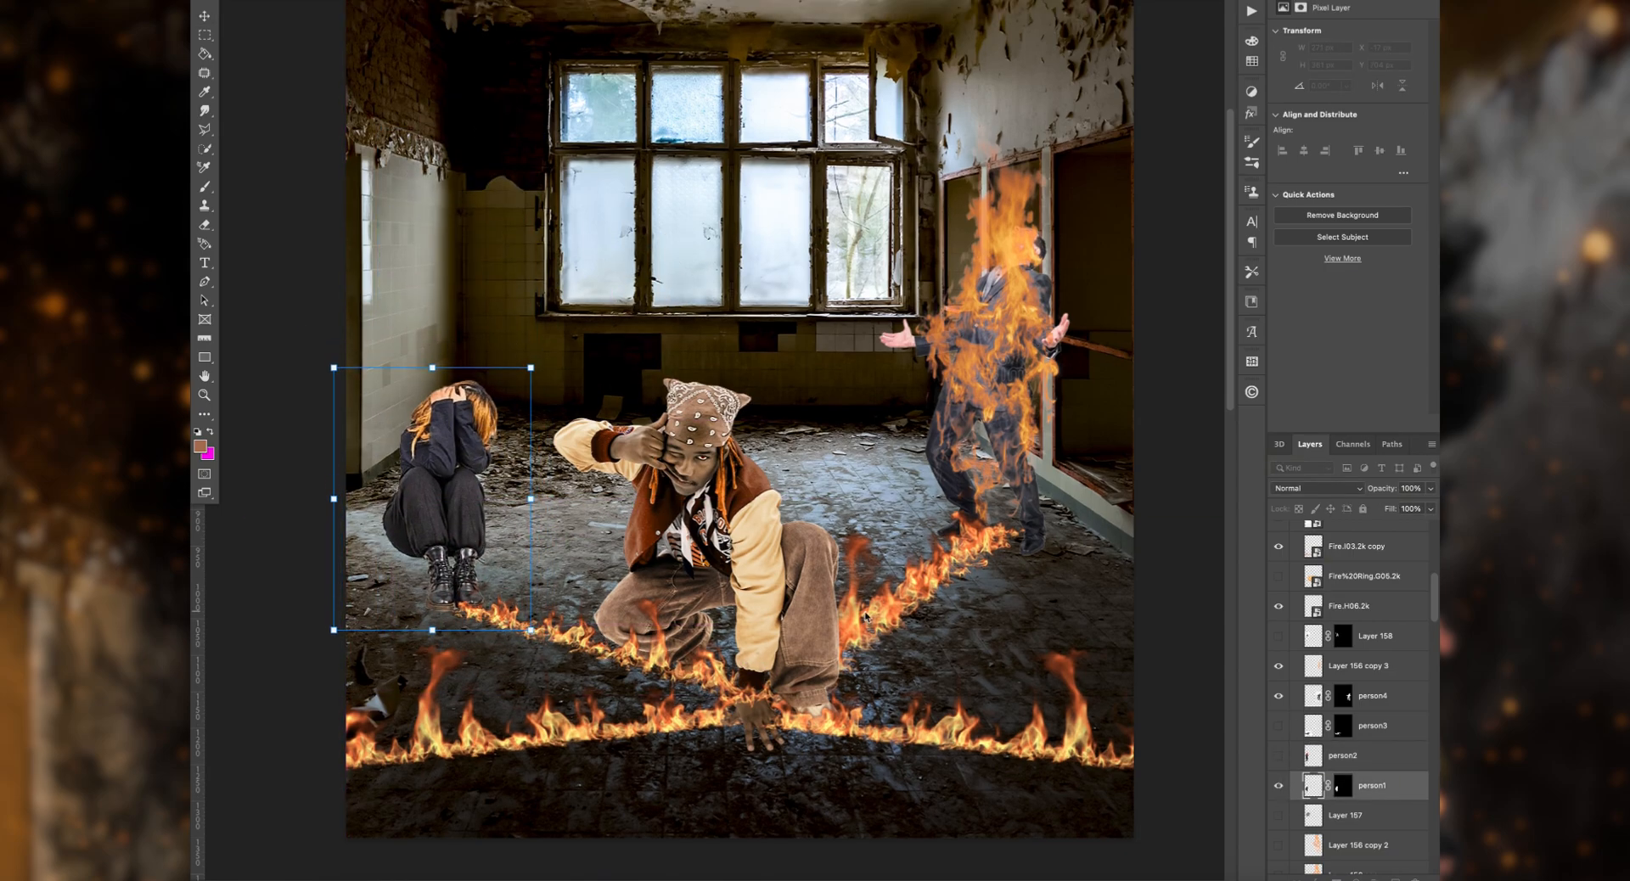
pyautogui.press('Return')
# Step: Duplicate and merge the Fire.H06.2k flames to strengthen them, and make another copy of the merged flames
pyautogui.click(875, 620)
pyautogui.press('super+j')
pyautogui.keyDown('shift'); pyautogui.click(1405, 646); pyautogui.keyUp('shift')
pyautogui.press('super+e')
pyautogui.press('super+j')
# Step: Flip the new flame copy horizontally and move it to the crouching man's left as a mirrored diagonal
pyautogui.click(328, 1)
pyautogui.click(586, 424)
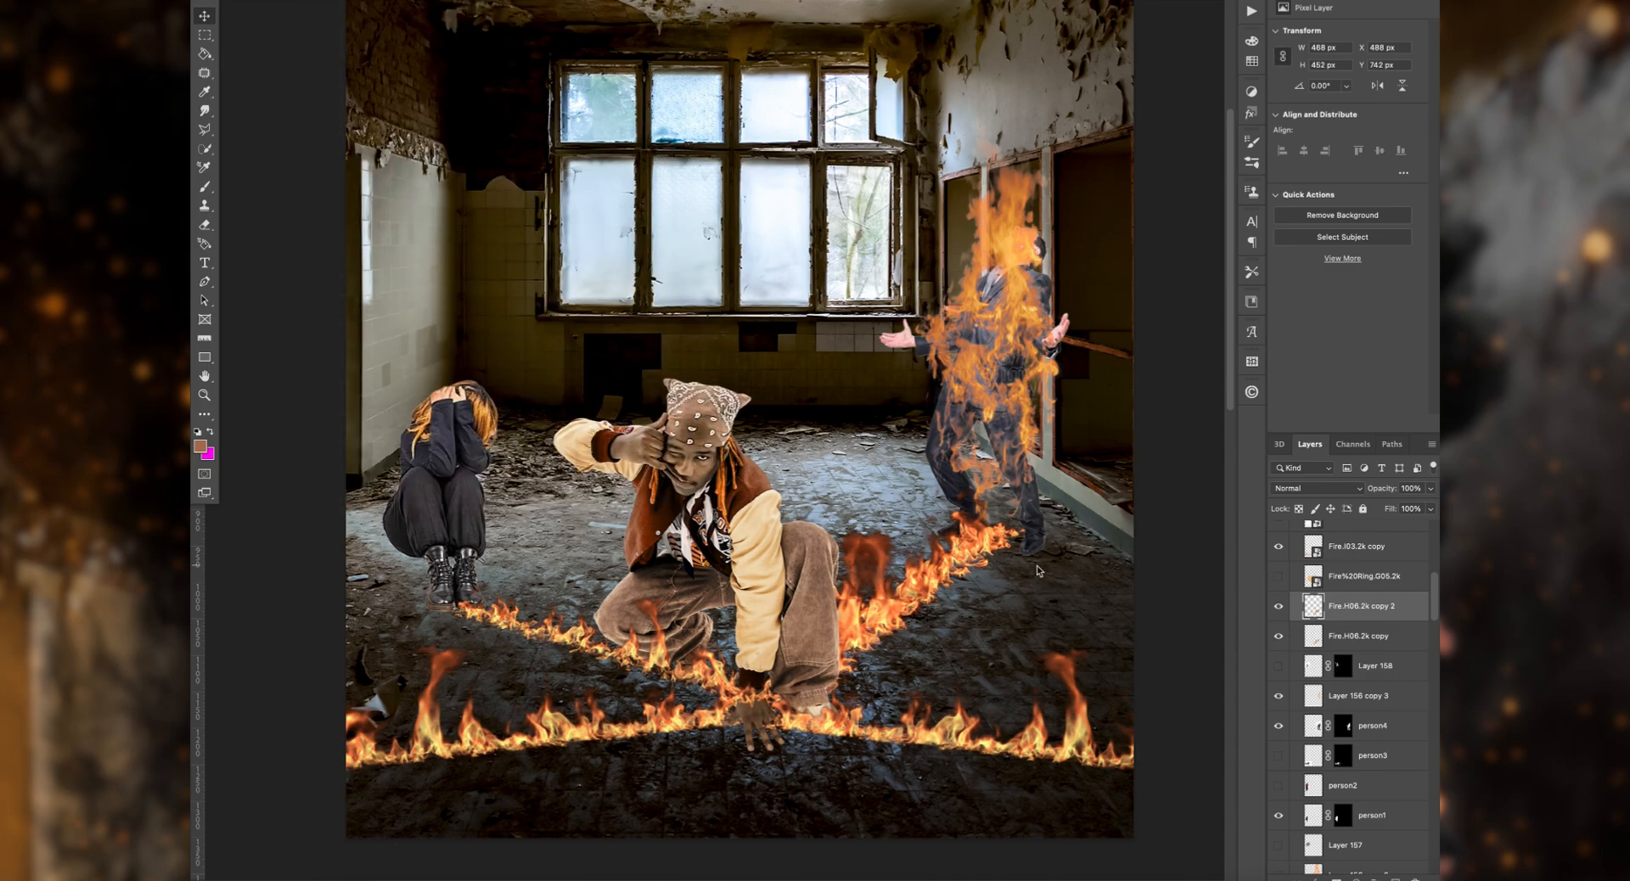
pyautogui.moveTo(899, 652); pyautogui.dragTo(659, 636)
# Step: Scale down the crouching woman and move her to the far end of the mirrored diagonal flames
pyautogui.moveTo(427, 470); pyautogui.dragTo(459, 399)
pyautogui.press('super+t')
pyautogui.moveTo(472, 295); pyautogui.dragTo(456, 356)
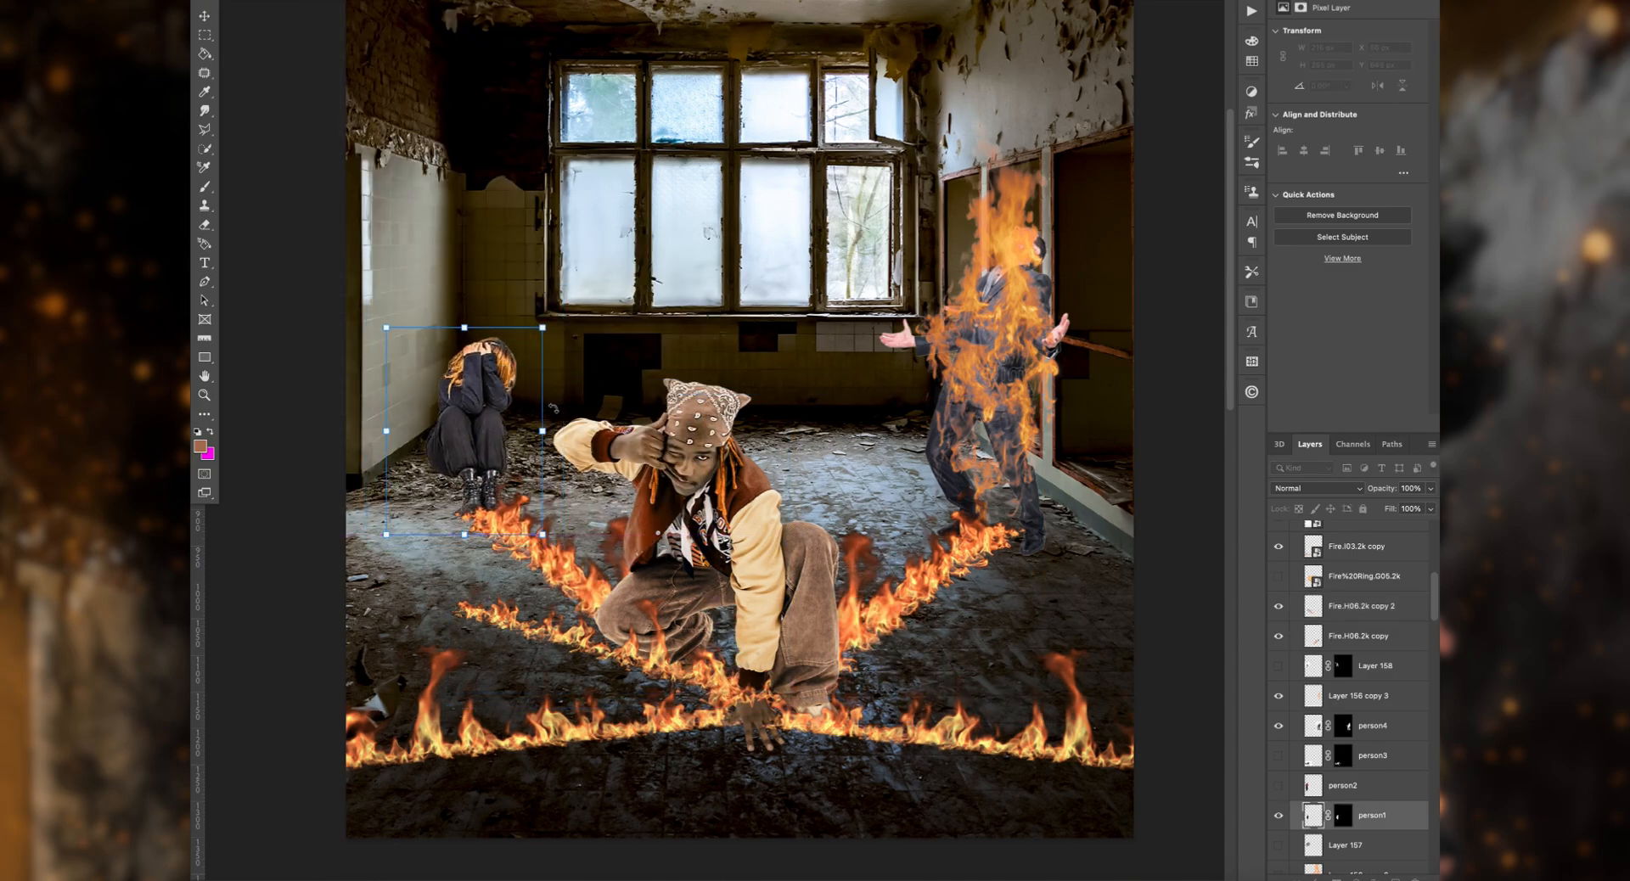
pyautogui.click(536, 736)
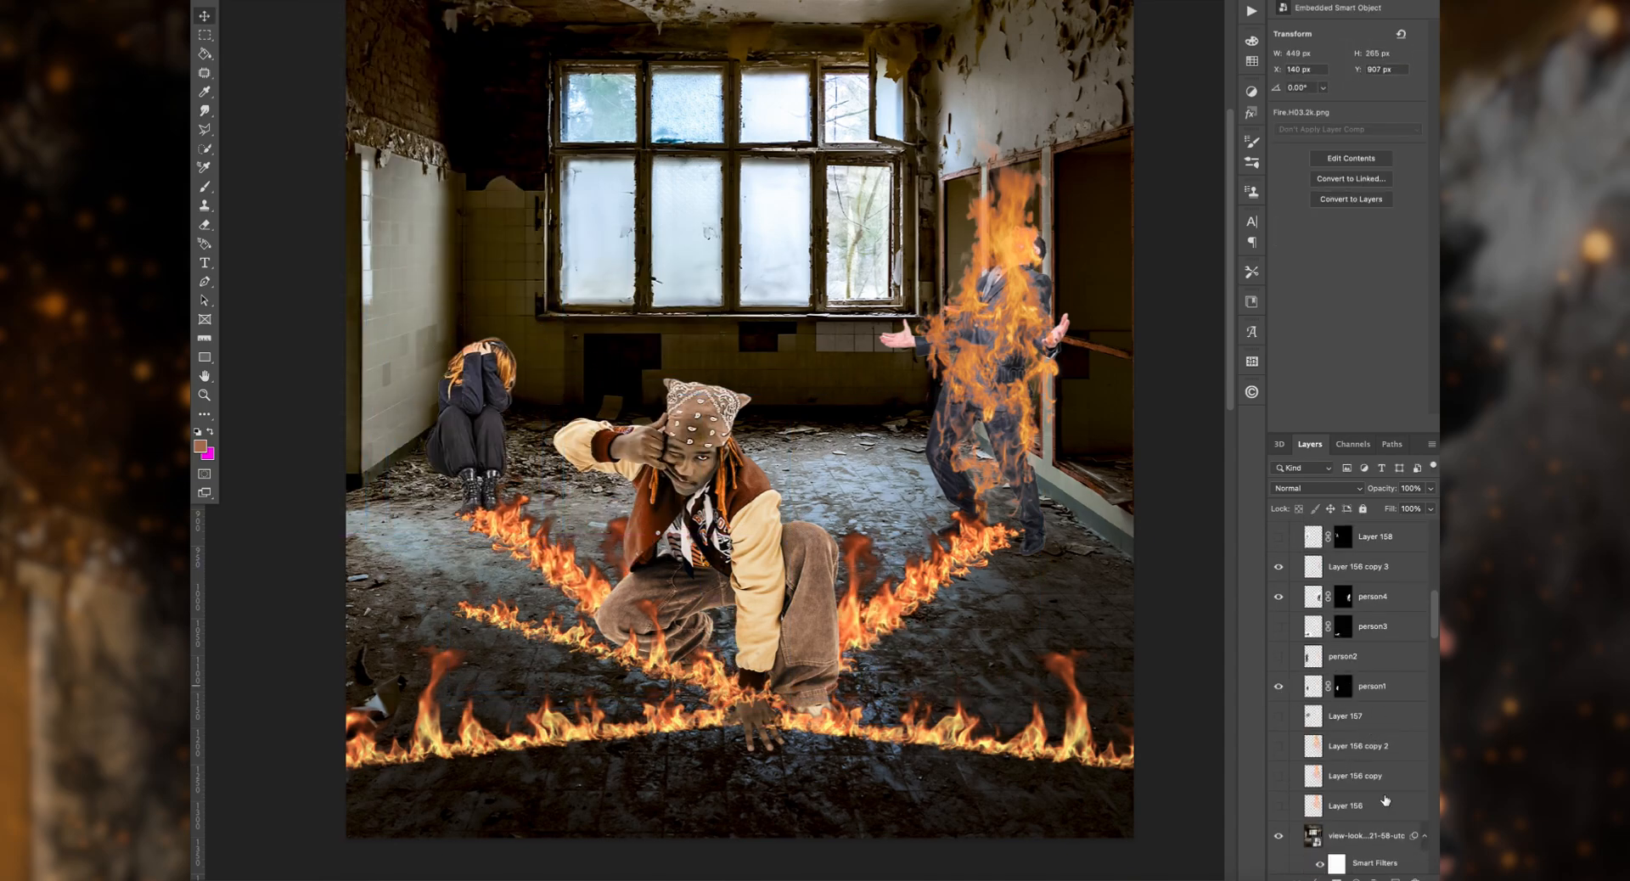
# Step: Move Layer 156 copy 2 above person1, show it, and scale and rotate its fire by about 4.5° to engulf the crouching woman
pyautogui.moveTo(1358, 746); pyautogui.dragTo(1360, 673)
pyautogui.click(1279, 686)
pyautogui.press('super+t')
pyautogui.moveTo(960, 357); pyautogui.dragTo(567, 365)
pyautogui.moveTo(822, 373); pyautogui.dragTo(552, 363)
pyautogui.moveTo(357, 382); pyautogui.dragTo(475, 421)
pyautogui.moveTo(624, 284); pyautogui.dragTo(635, 297)
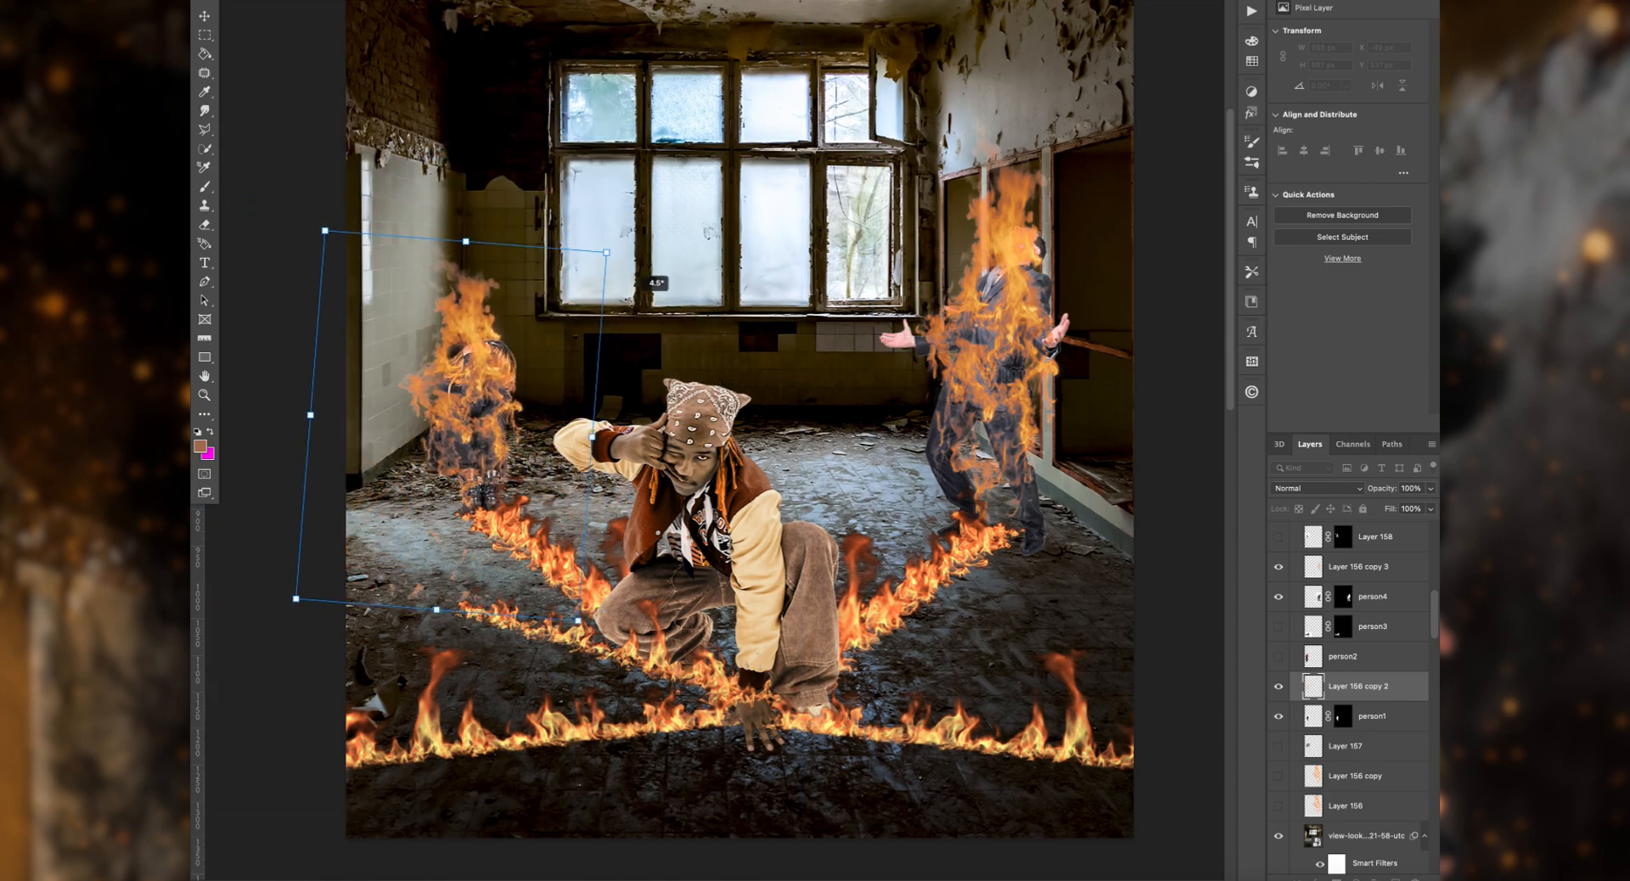
pyautogui.press('Return')
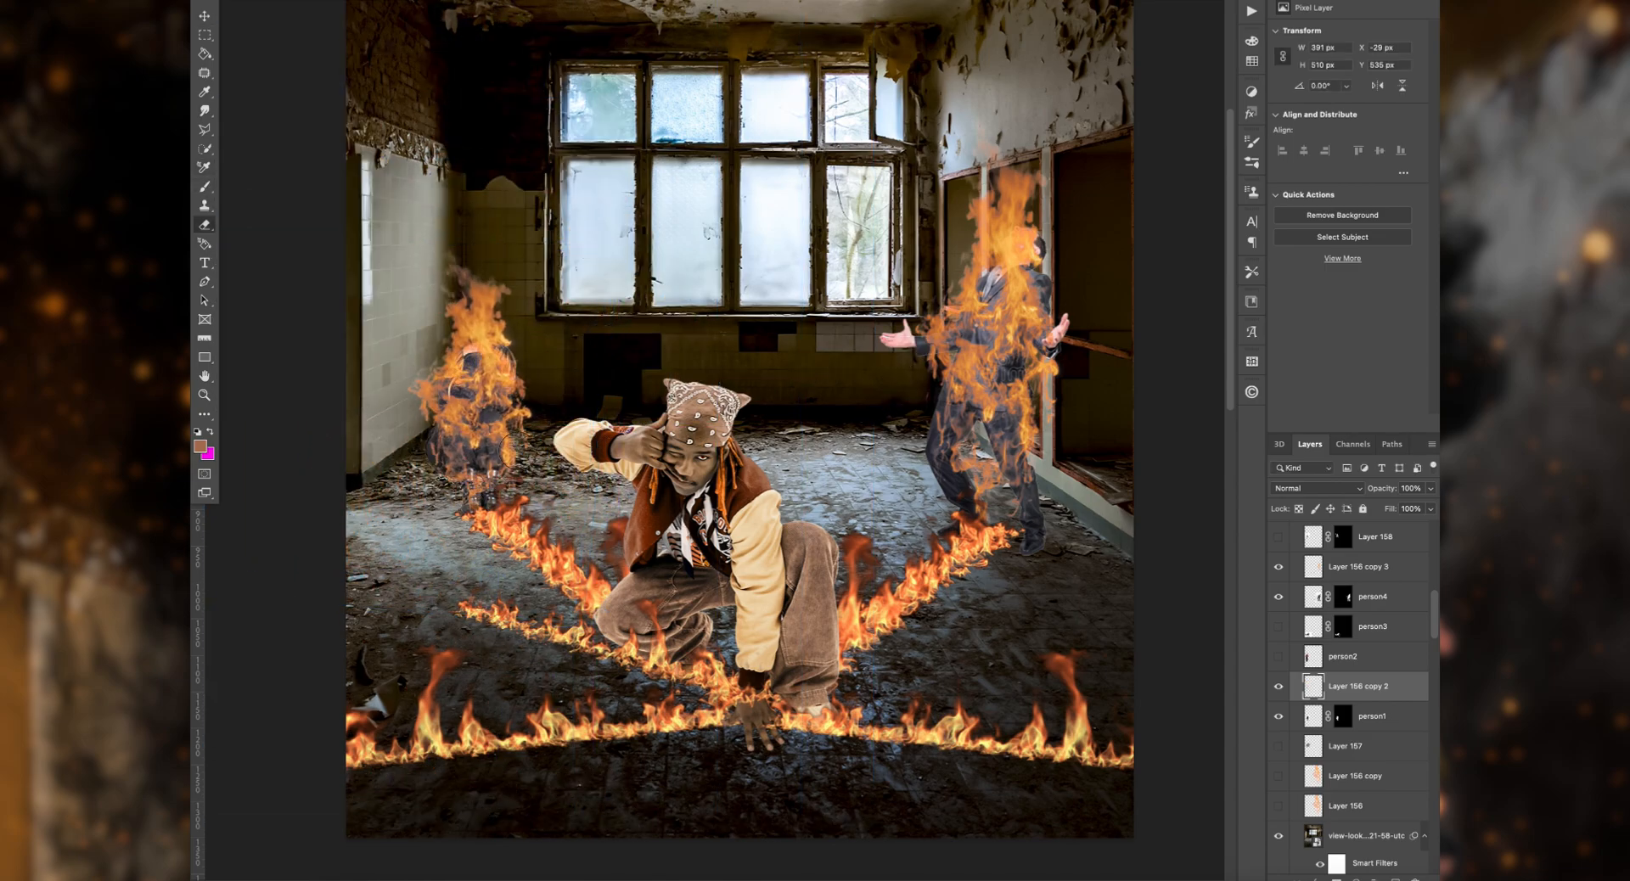
# Step: Delete the extra row of flames running from the left floor across the crouching man's knee
pyautogui.click(202, 19)
pyautogui.click(552, 630)
pyautogui.press('Delete')
# Step: Duplicate the fire layer engulfing the crouching woman
pyautogui.click(478, 383)
pyautogui.click(205, 225)
pyautogui.press('super+j')
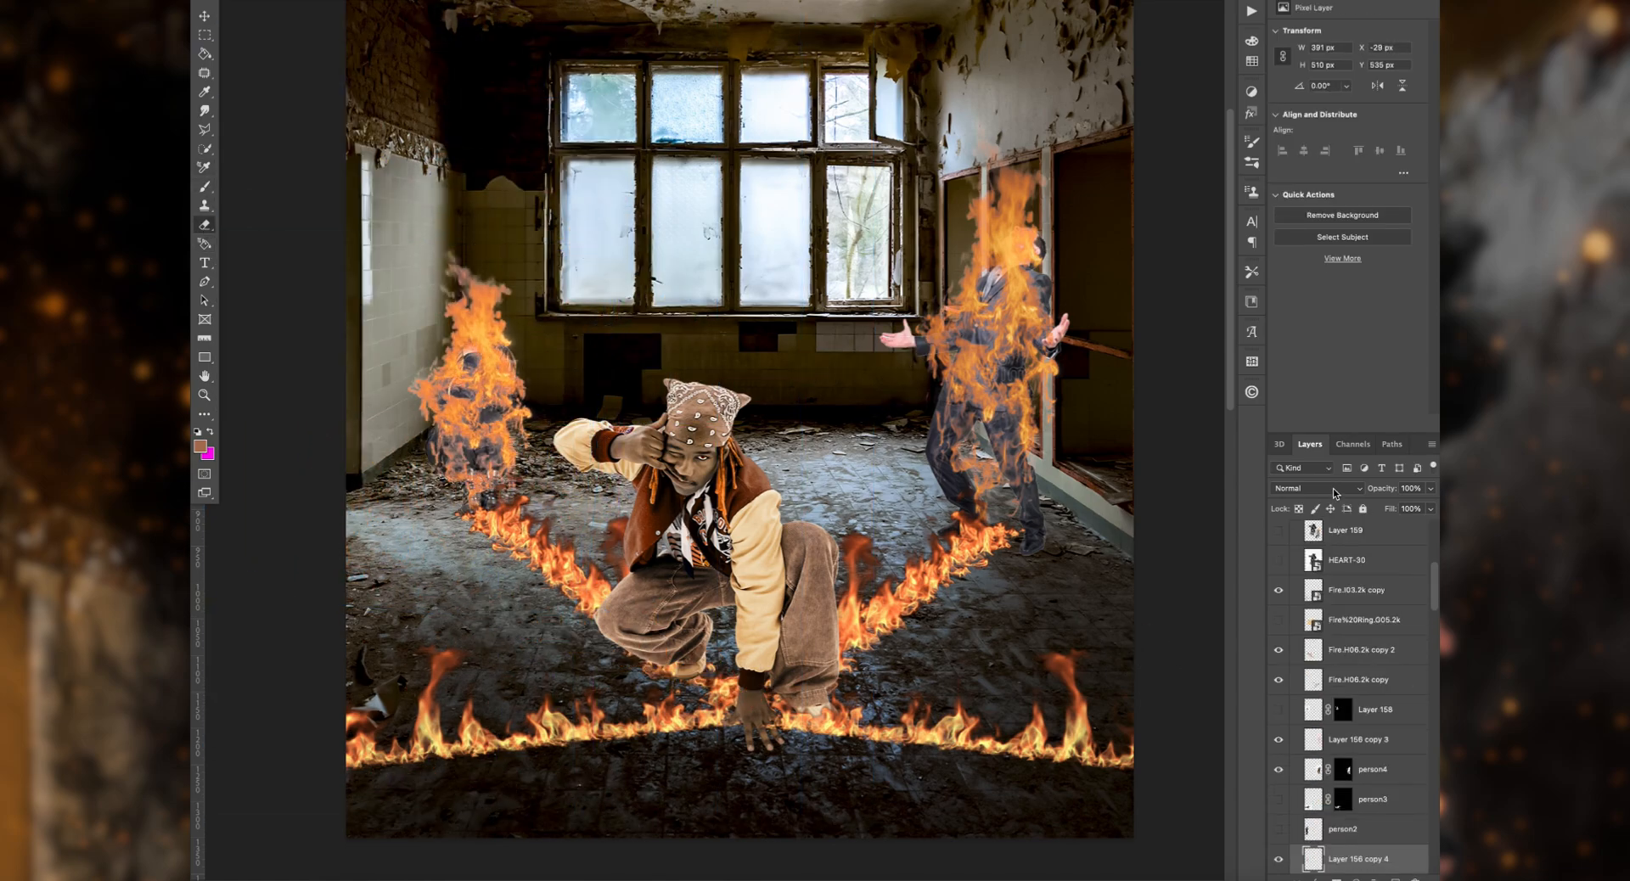
# Step: Test Color Burn and Darker Color on the woman's duplicated fire, settle on the Overlay blend mode, and duplicate the layer
pyautogui.click(1341, 490)
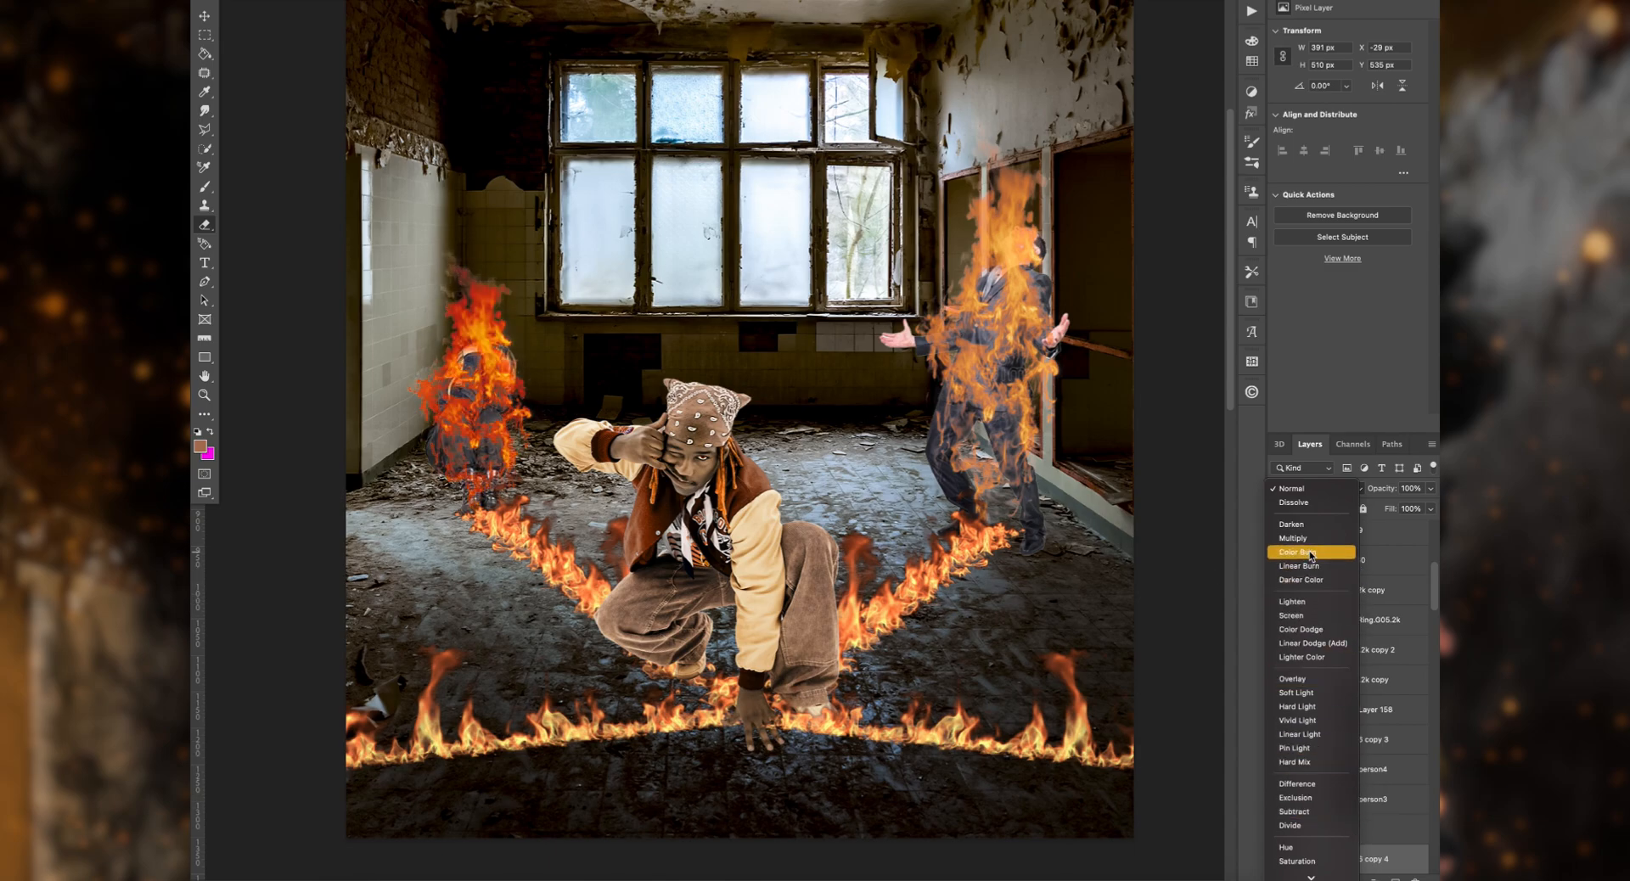
pyautogui.click(944, 469)
pyautogui.click(1309, 488)
pyautogui.click(1303, 580)
pyautogui.scroll(-2, 1298, 821)
pyautogui.click(1310, 488)
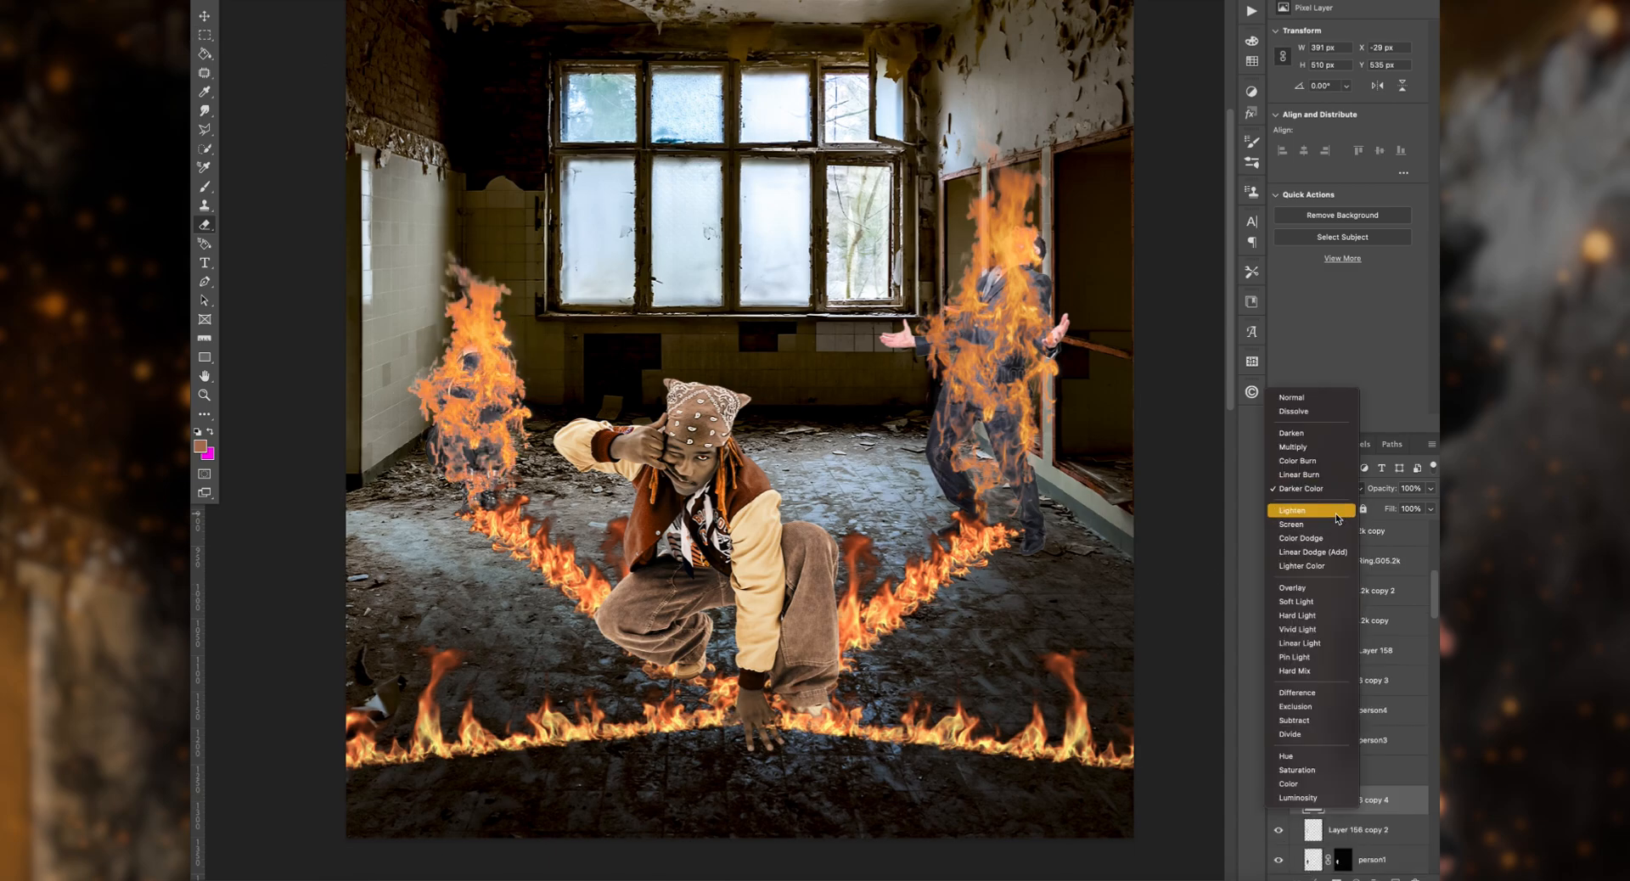
pyautogui.click(1303, 588)
pyautogui.press('super+j')
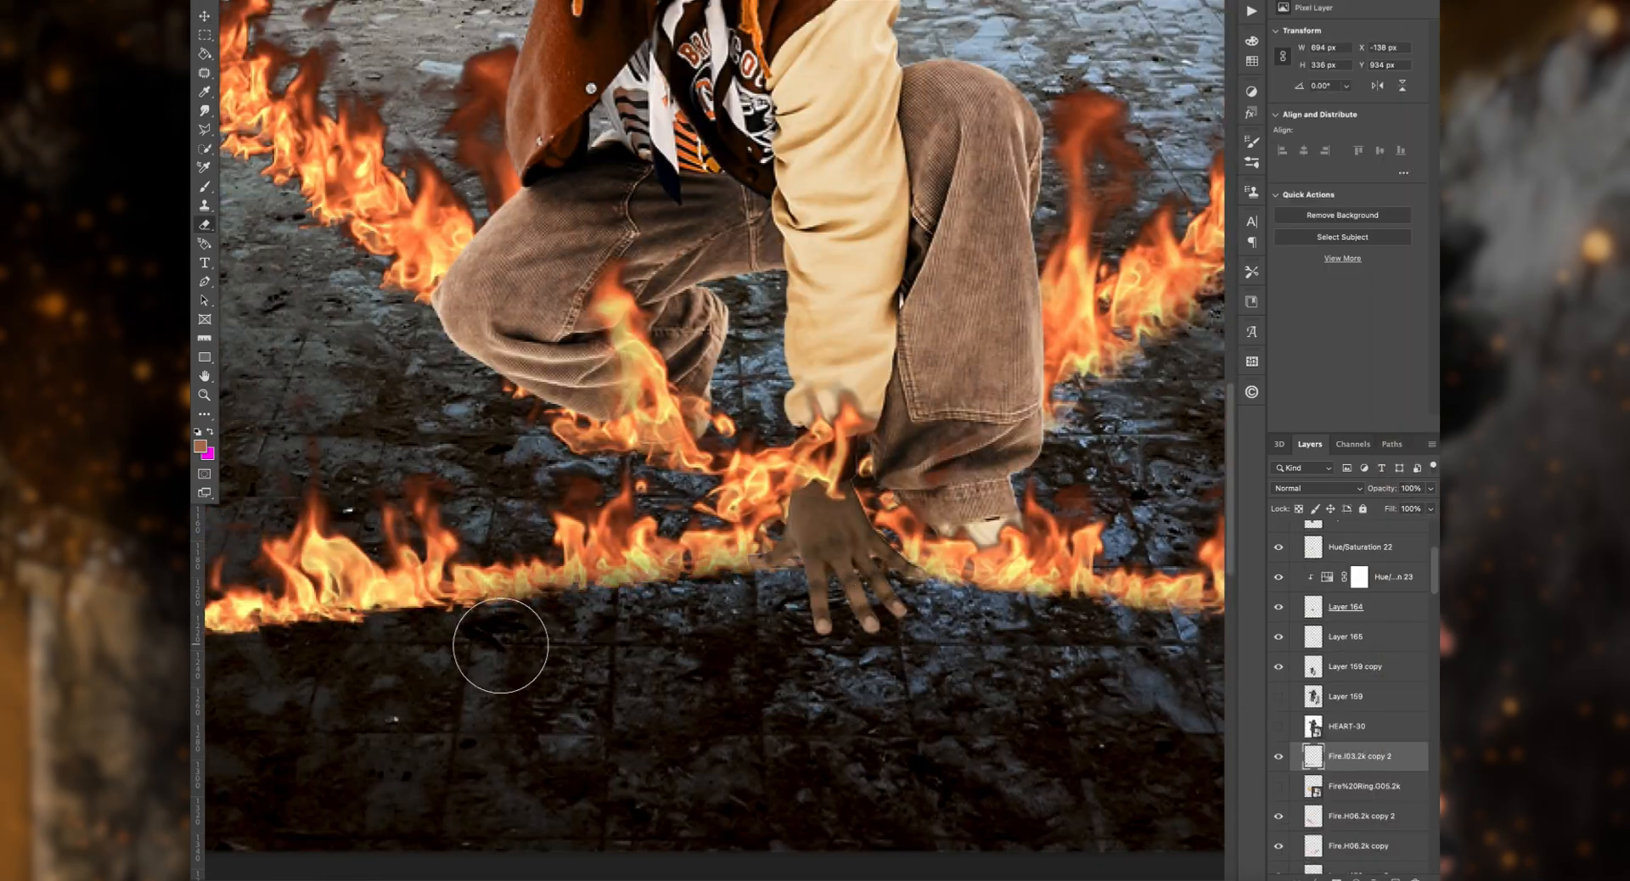
pyautogui.hscroll(-6, 501, 647)
pyautogui.scroll(5, 237, 727)
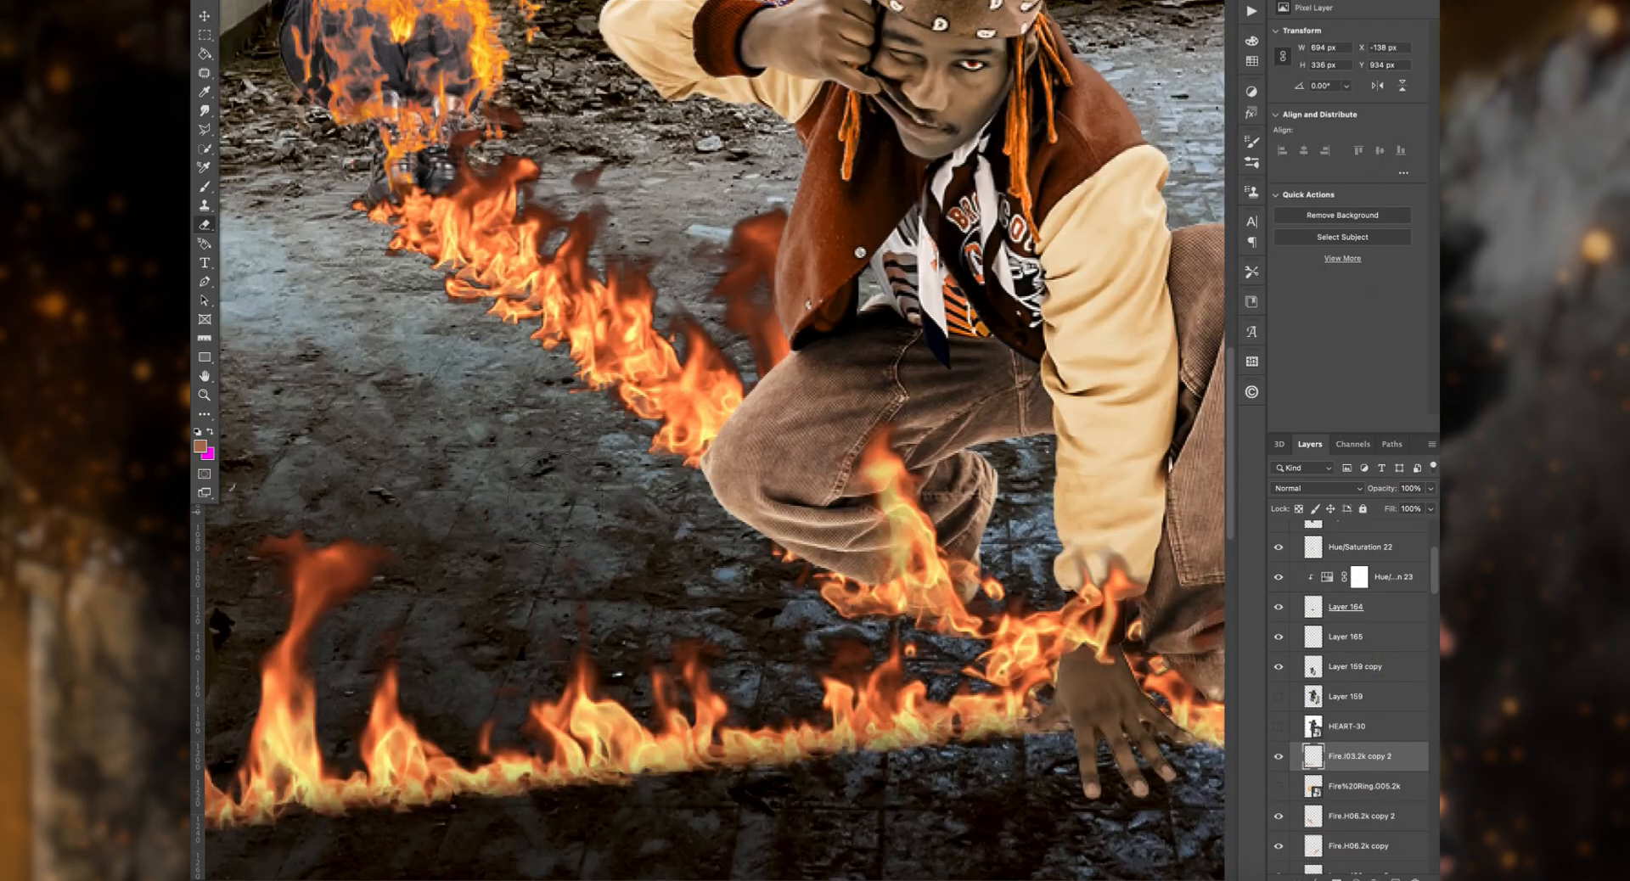
pyautogui.press('super+minus')
pyautogui.press('super+minus')
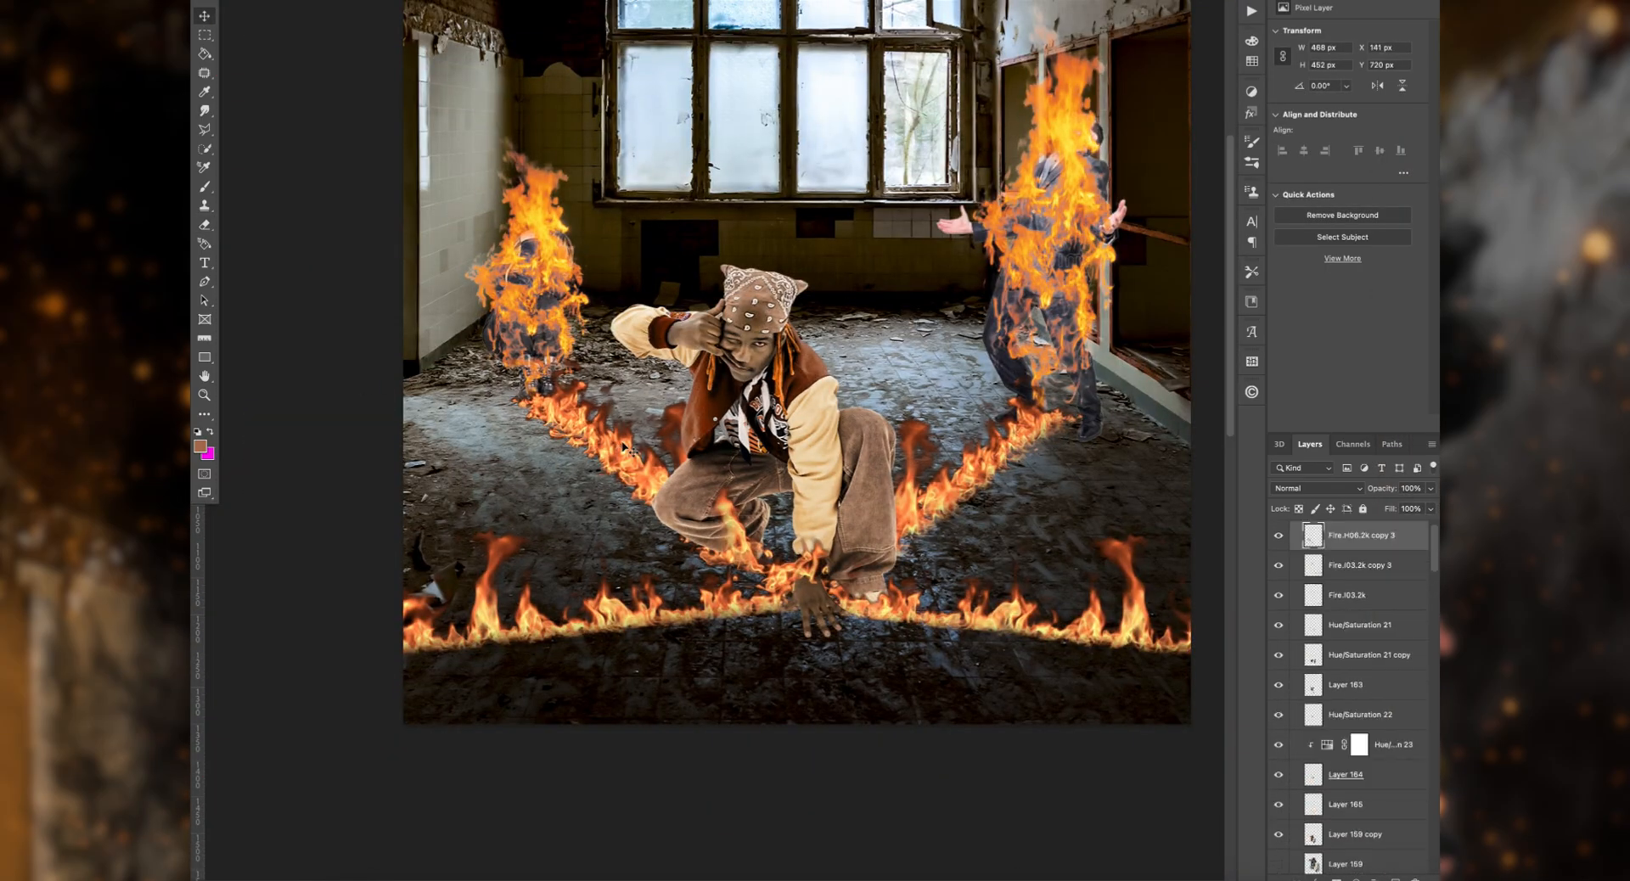
# Step: Merge the duplicated front flame row Fire.I03.2k copy 3 with the fire layer beneath it
pyautogui.press('super+e')
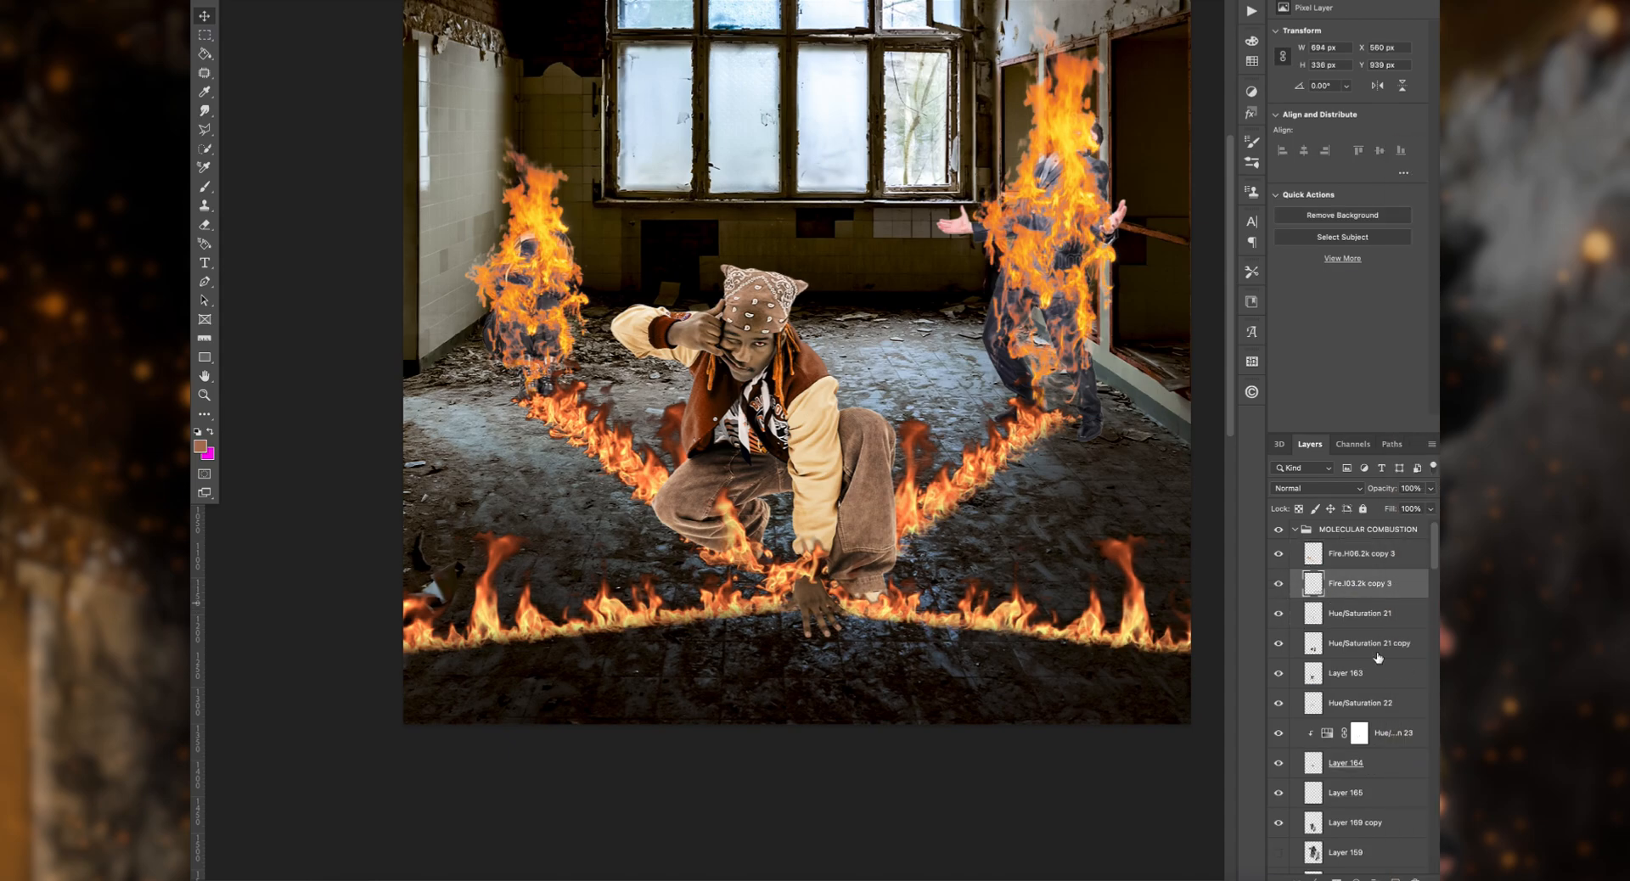
# Step: Try extending duplicates of the two converging flame rows down into the foreground, and undo the placement
pyautogui.scroll(-5, 1381, 661)
pyautogui.click(1394, 825)
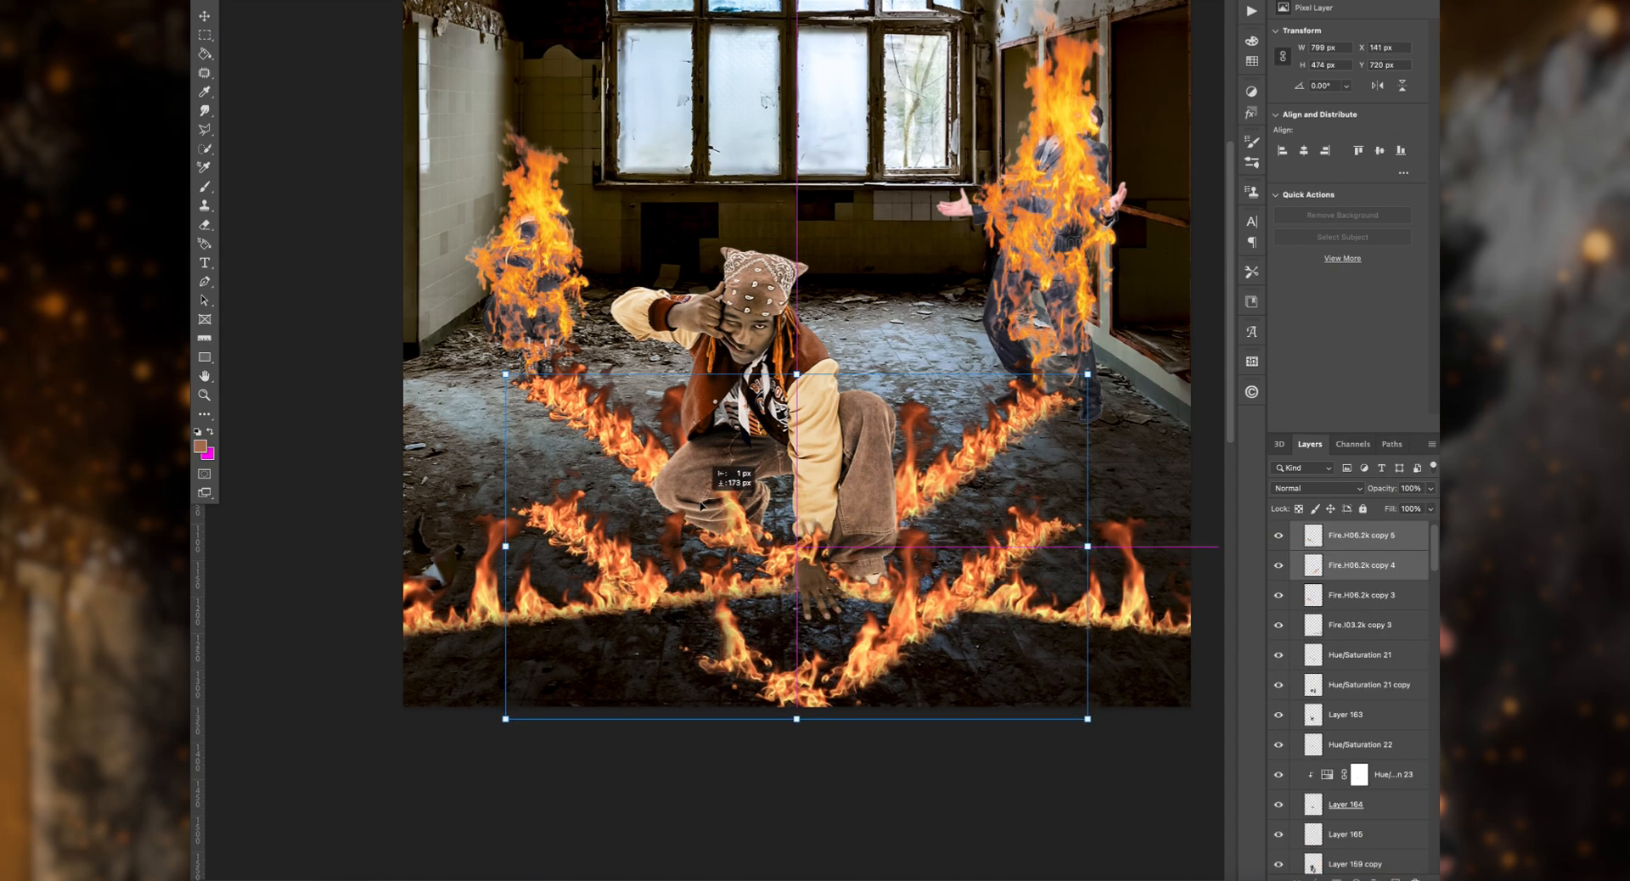
pyautogui.moveTo(811, 420); pyautogui.dragTo(785, 580)
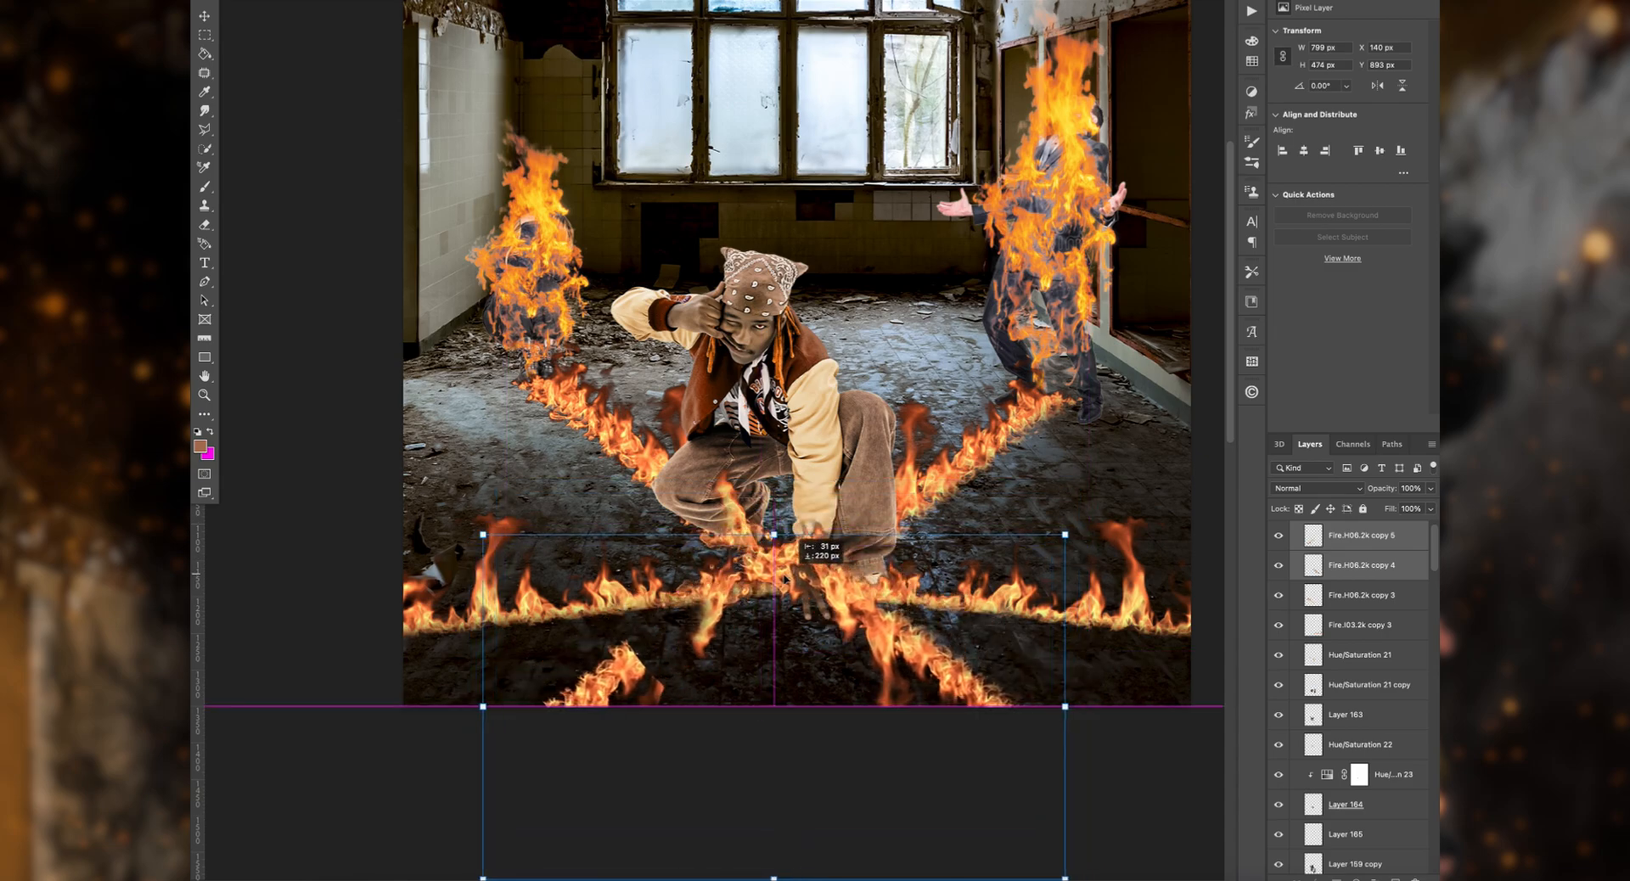
pyautogui.press('super+z')
pyautogui.press('super+z')
pyautogui.press('super+z')
# Step: Try flipping duplicates of both converging flame rows vertically and moving them to the foreground, and delete the copies
pyautogui.click(321, 0)
pyautogui.moveTo(365, 237)
pyautogui.click(619, 495)
pyautogui.press('super+t')
pyautogui.moveTo(722, 450); pyautogui.dragTo(722, 596)
pyautogui.click(320, 1)
pyautogui.click(620, 509)
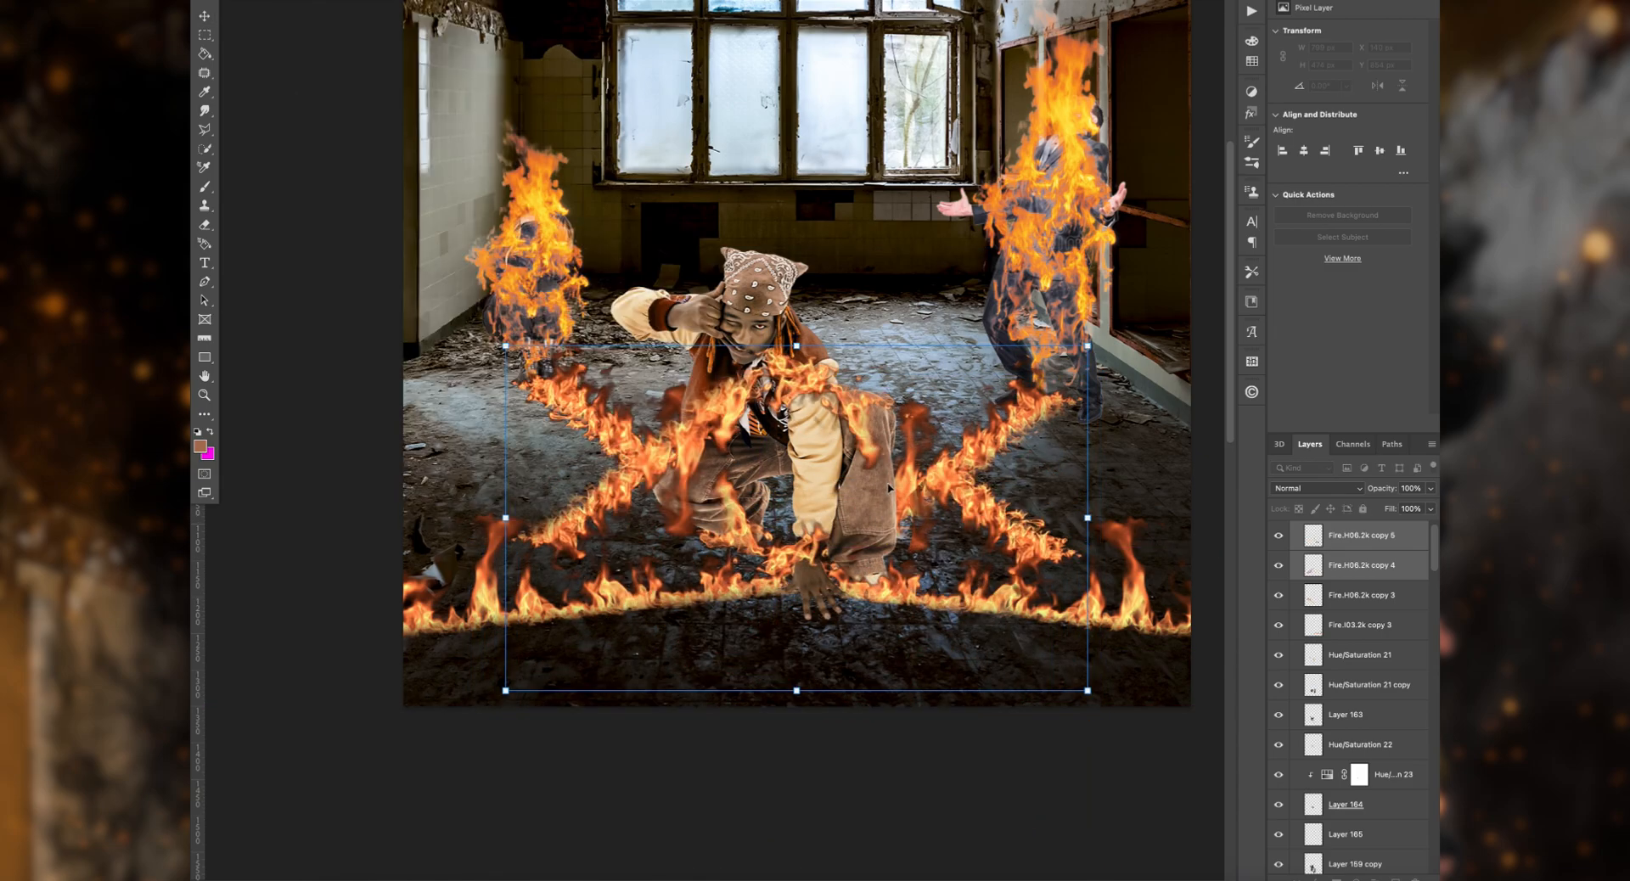
pyautogui.moveTo(889, 489); pyautogui.dragTo(909, 687)
pyautogui.press('Return')
pyautogui.press('Delete')
# Step: Place a duplicate of the right converging flame row from the crouching man's hand to the lower-left foreground
pyautogui.click(709, 613)
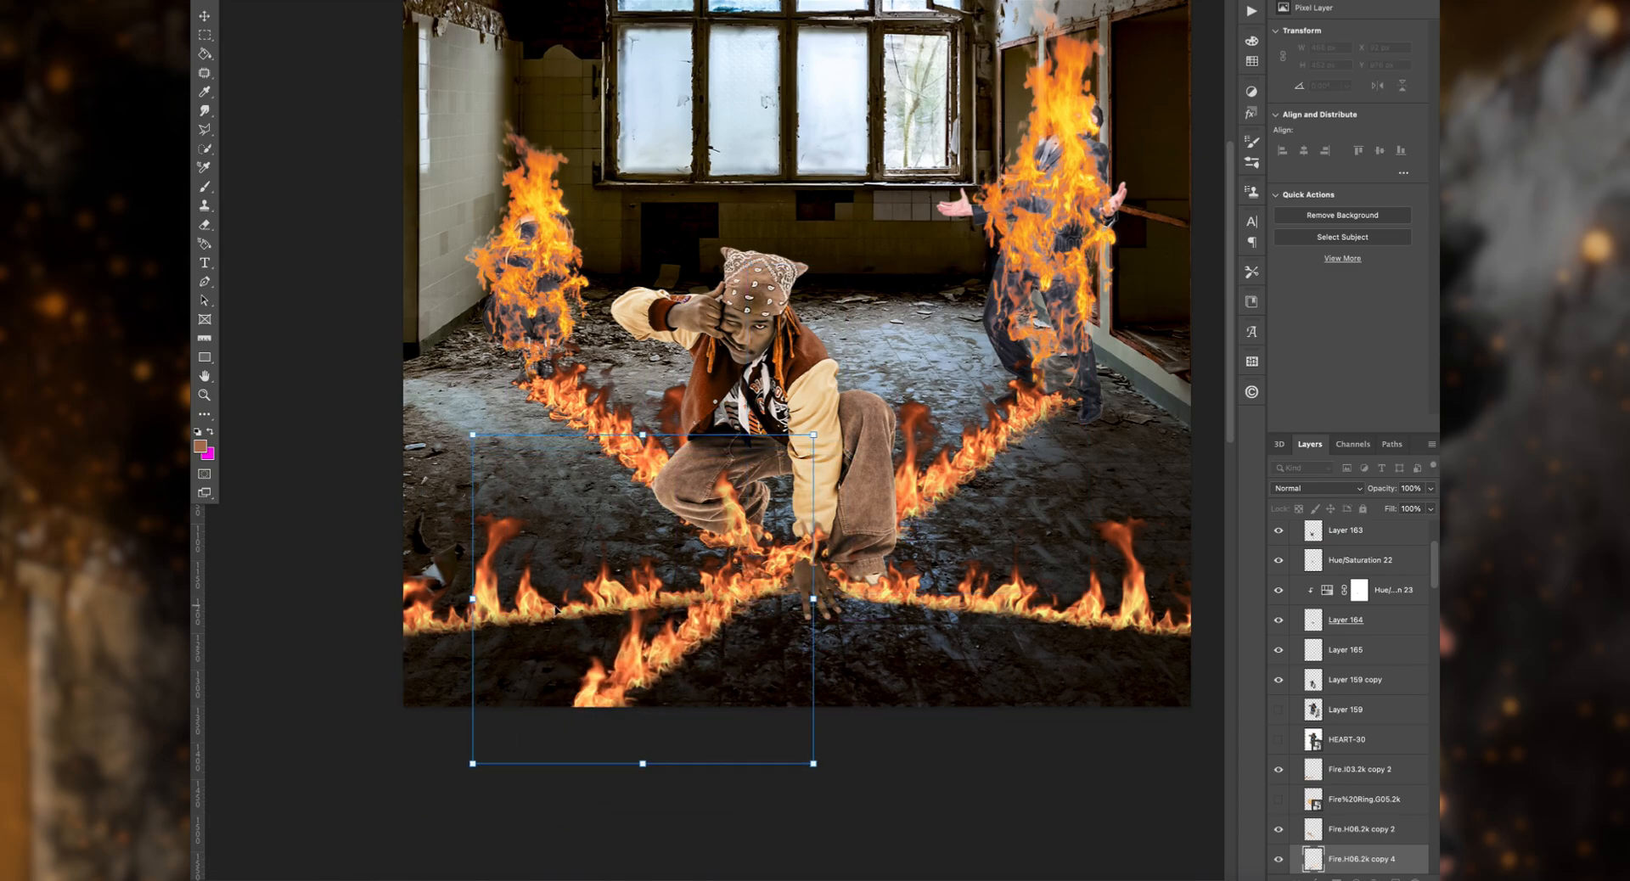
pyautogui.press('Return')
pyautogui.moveTo(461, 602); pyautogui.dragTo(480, 591)
pyautogui.press('super+z')
pyautogui.moveTo(478, 595)
pyautogui.mouseDown()
pyautogui.moveTo(590, 587)
pyautogui.moveTo(494, 594)
pyautogui.mouseUp()
# Step: Duplicate the lower-left flame row, flip it horizontally, and shift it about 401 px to mirror it on the right foreground
pyautogui.click(331, 2)
pyautogui.click(615, 480)
pyautogui.press('super+t')
pyautogui.moveTo(545, 669); pyautogui.dragTo(836, 669)
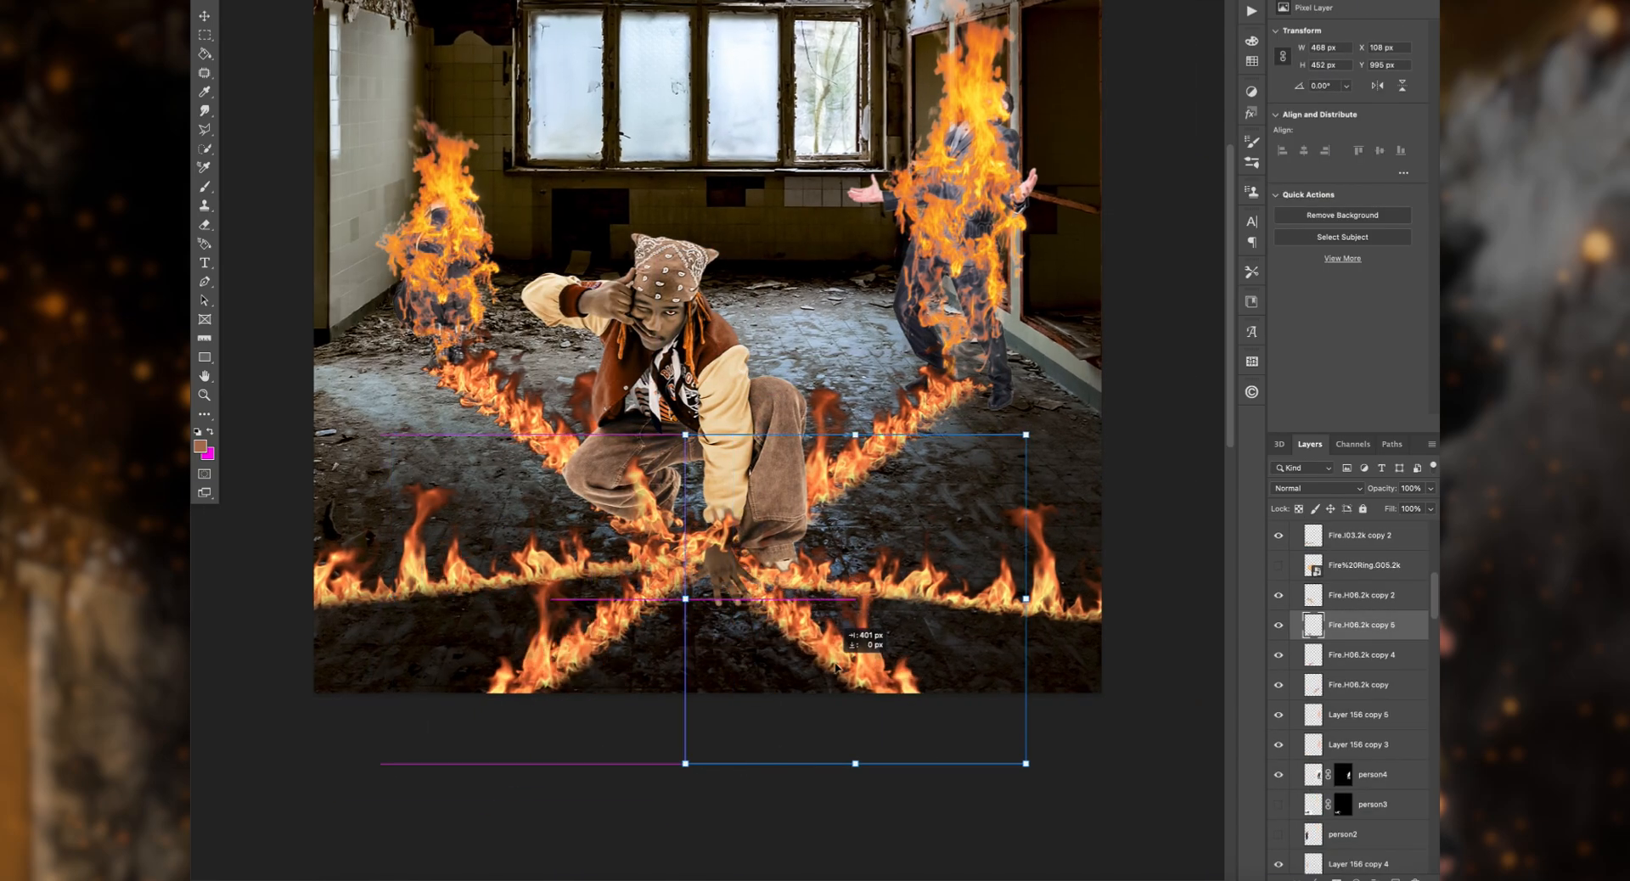
# Step: Try out the hidden person3 and person2 figures in the room, and delete both layers
pyautogui.click(1373, 804)
pyautogui.moveTo(505, 540); pyautogui.dragTo(565, 663)
pyautogui.press('Delete')
pyautogui.click(1279, 804)
pyautogui.moveTo(442, 230); pyautogui.dragTo(734, 183)
pyautogui.press('Delete')
# Step: Show the hidden fire layer Layer 156 copy and move it to the top of the MOLECULAR COMBUSTION group
pyautogui.scroll(-3, 1293, 808)
pyautogui.scroll(-2, 1293, 808)
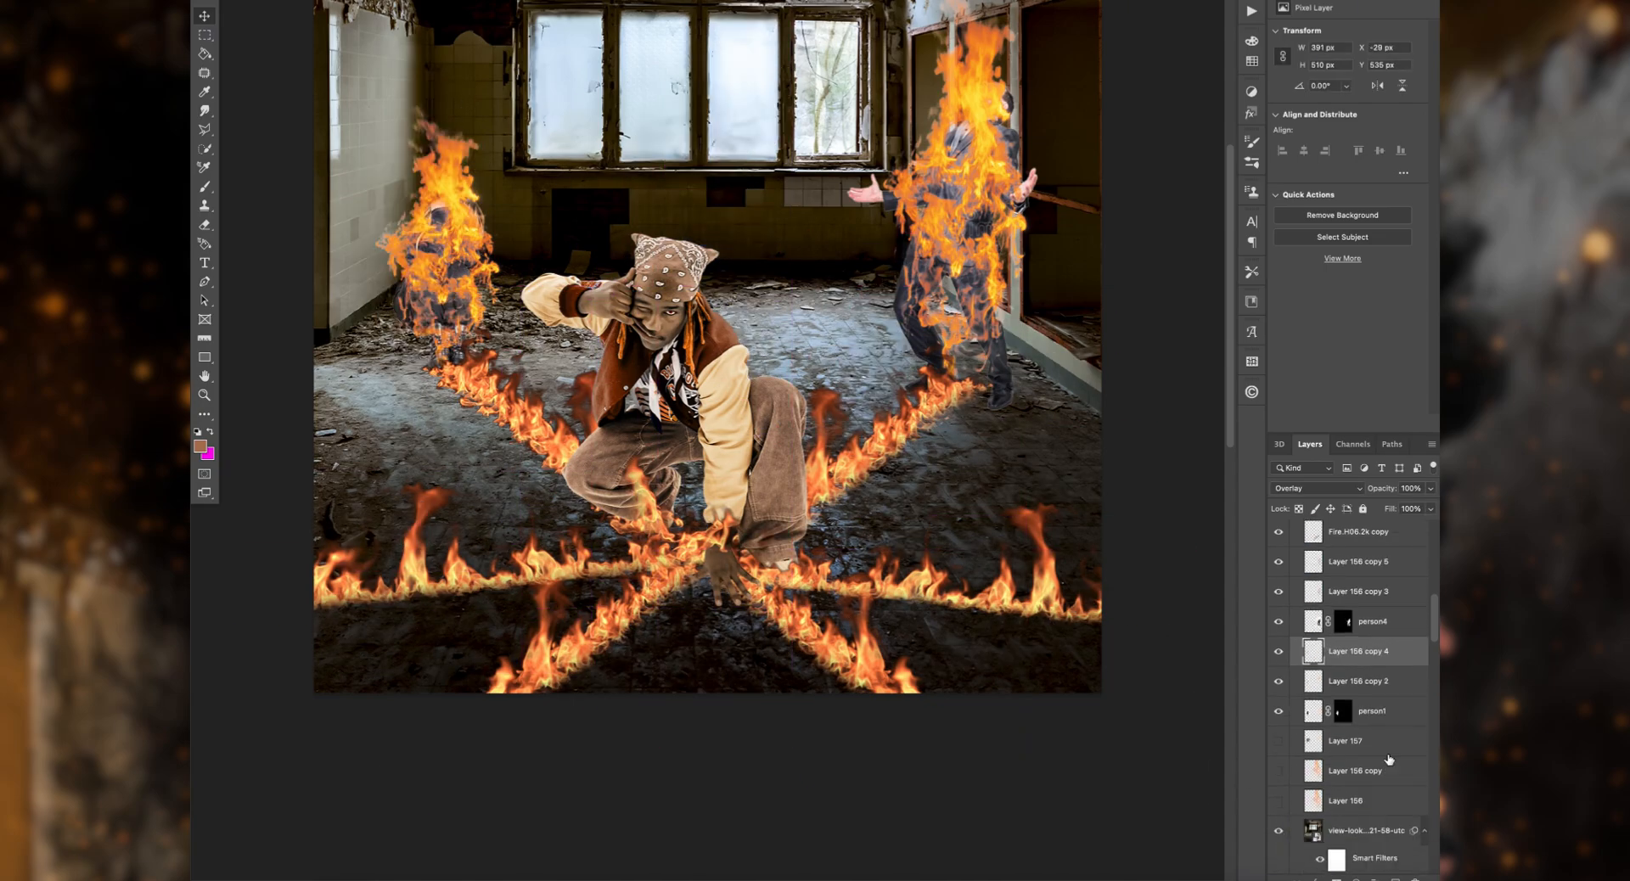
pyautogui.click(1279, 770)
pyautogui.moveTo(1384, 768); pyautogui.dragTo(1371, 541)
pyautogui.scroll(5, 897, 166)
# Step: Scale Layer 156 copy's fire to about 427 by 478 px and place it over the crouching man's planted hand
pyautogui.moveTo(897, 165); pyautogui.dragTo(661, 174)
pyautogui.press('super+t')
pyautogui.moveTo(1135, 552); pyautogui.dragTo(910, 552)
pyautogui.scroll(-5, 849, 509)
pyautogui.moveTo(731, 356); pyautogui.dragTo(826, 672)
pyautogui.moveTo(1004, 663); pyautogui.dragTo(920, 663)
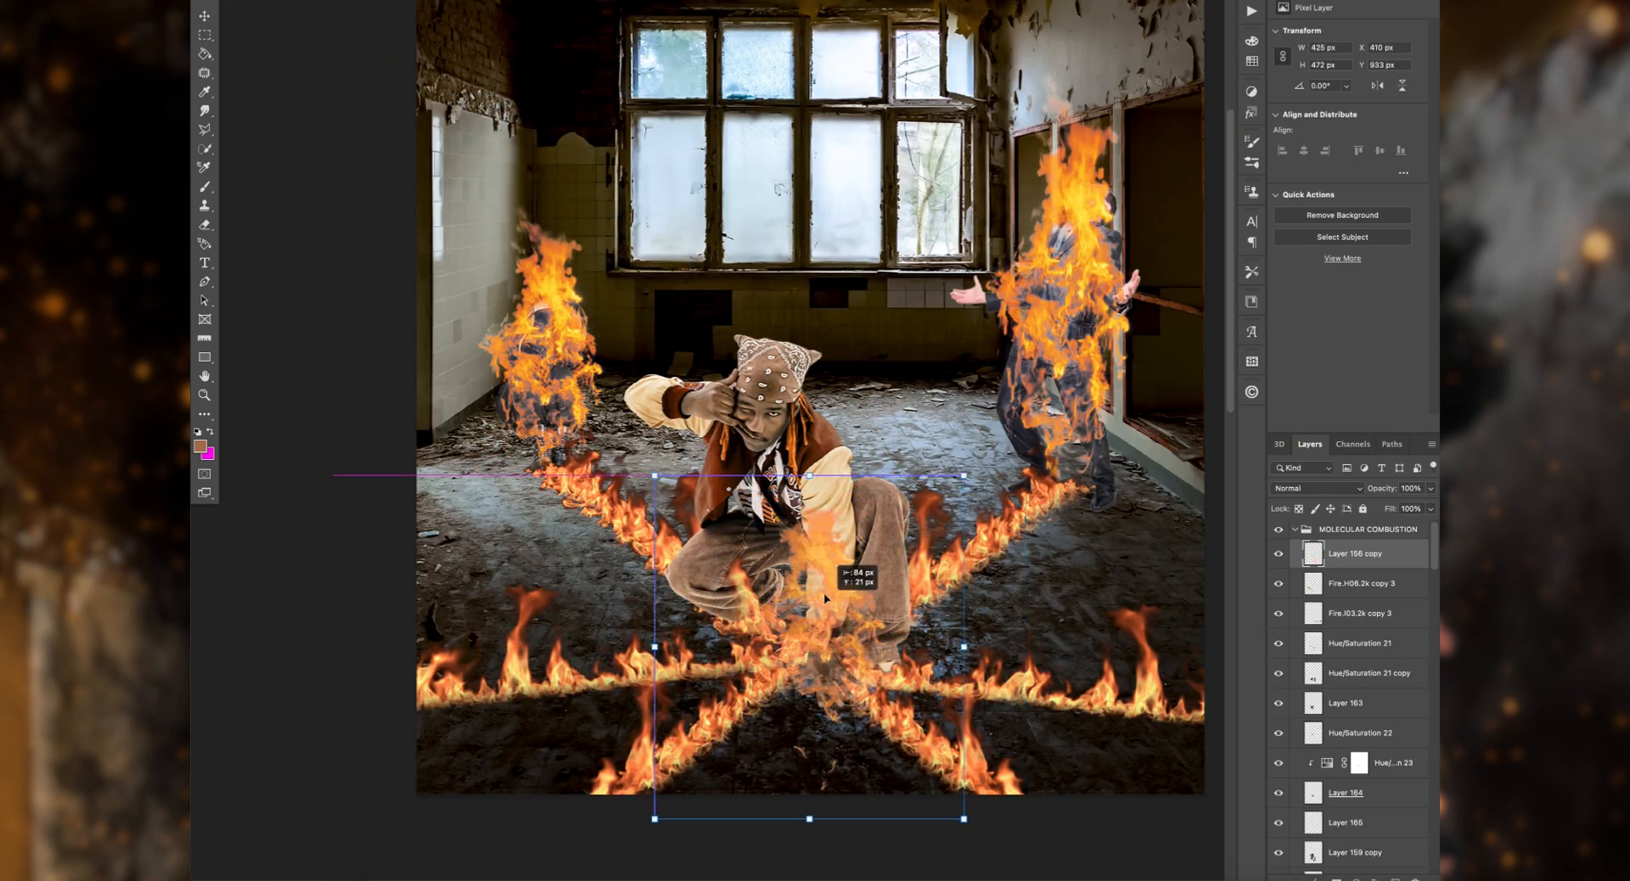
pyautogui.moveTo(825, 599); pyautogui.dragTo(827, 602)
pyautogui.scroll(5, 858, 662)
pyautogui.moveTo(769, 480); pyautogui.dragTo(798, 493)
pyautogui.press('Return')
# Step: Duplicate the fire on the crouching man's hand and set the copy's blend mode to Saturation
pyautogui.scroll(-3, 798, 493)
pyautogui.press('super+j')
pyautogui.click(1314, 488)
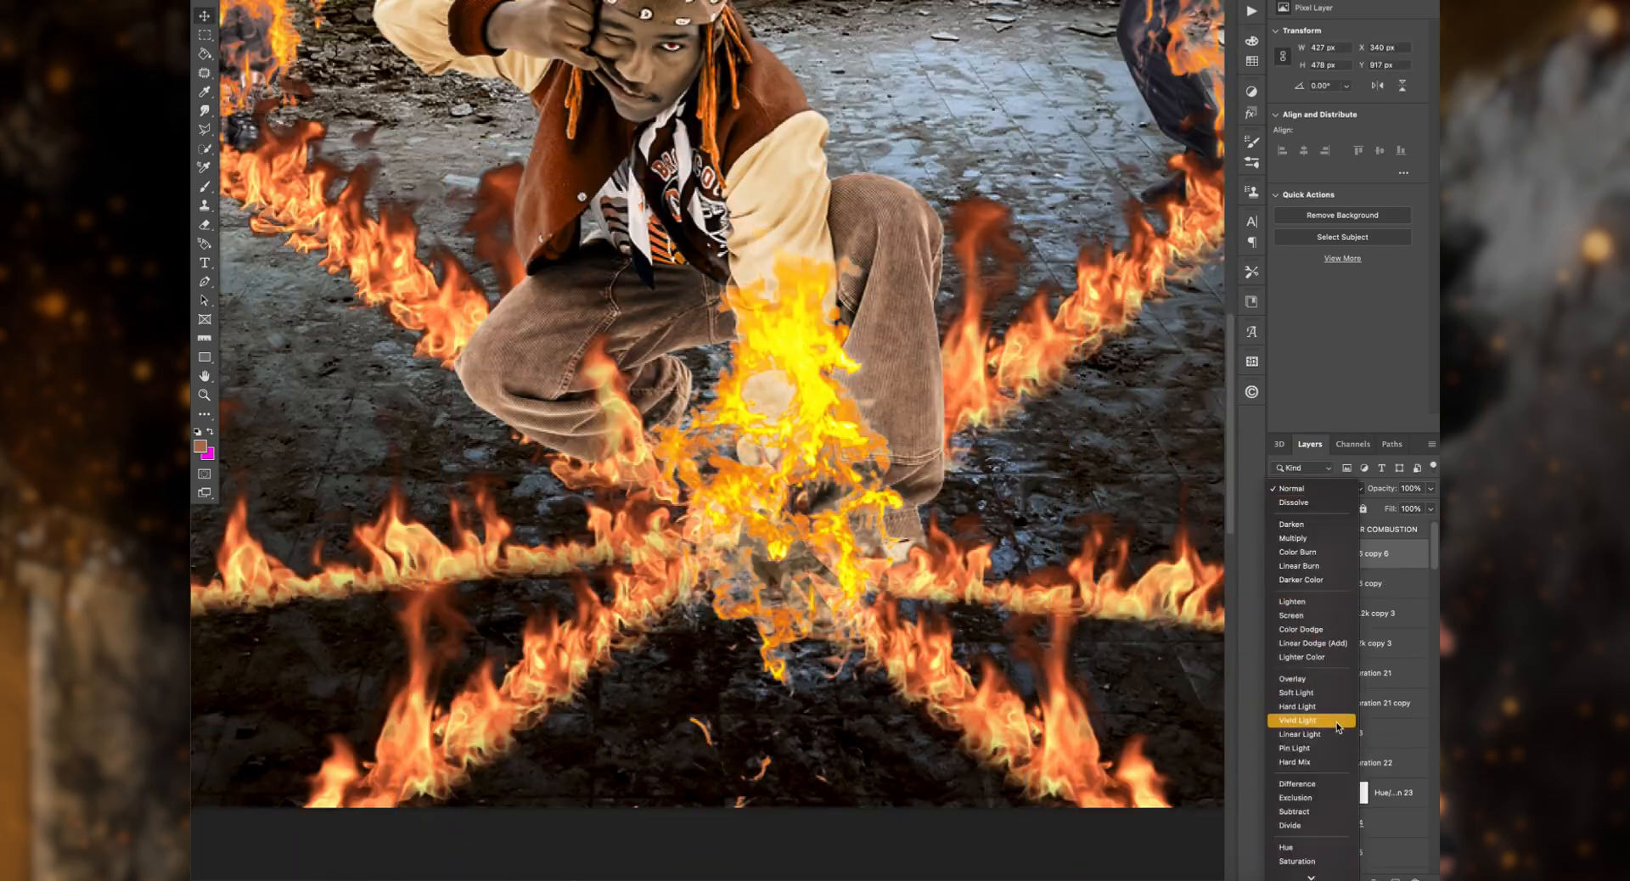
pyautogui.click(1297, 859)
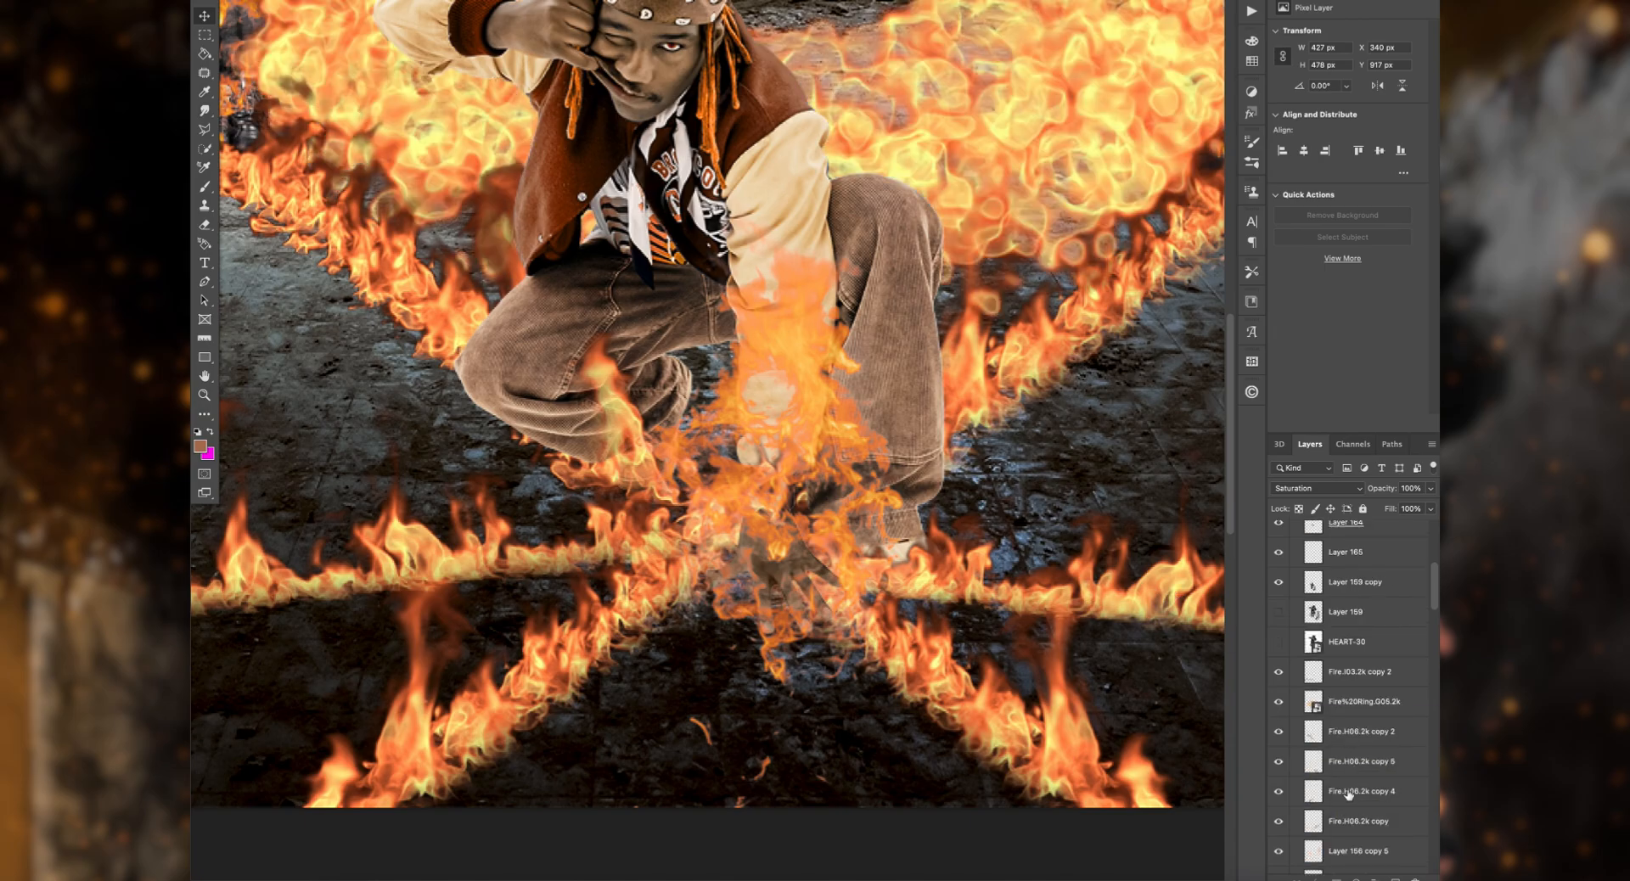
# Step: Squash the fire ring to about 251 by 139 px around the crouching man's hand and bring its layer forward
pyautogui.press('super+minus')
pyautogui.press('super+minus')
pyautogui.click(1362, 703)
pyautogui.press('super+t')
pyautogui.moveTo(736, 552); pyautogui.dragTo(798, 166)
pyautogui.moveTo(735, 51); pyautogui.dragTo(739, 535)
pyautogui.moveTo(738, 671); pyautogui.dragTo(741, 594)
pyautogui.press('Return')
pyautogui.press('super+bracketright')
pyautogui.press('super+bracketright')
pyautogui.press('super+bracketright')
pyautogui.press('super+bracketright')
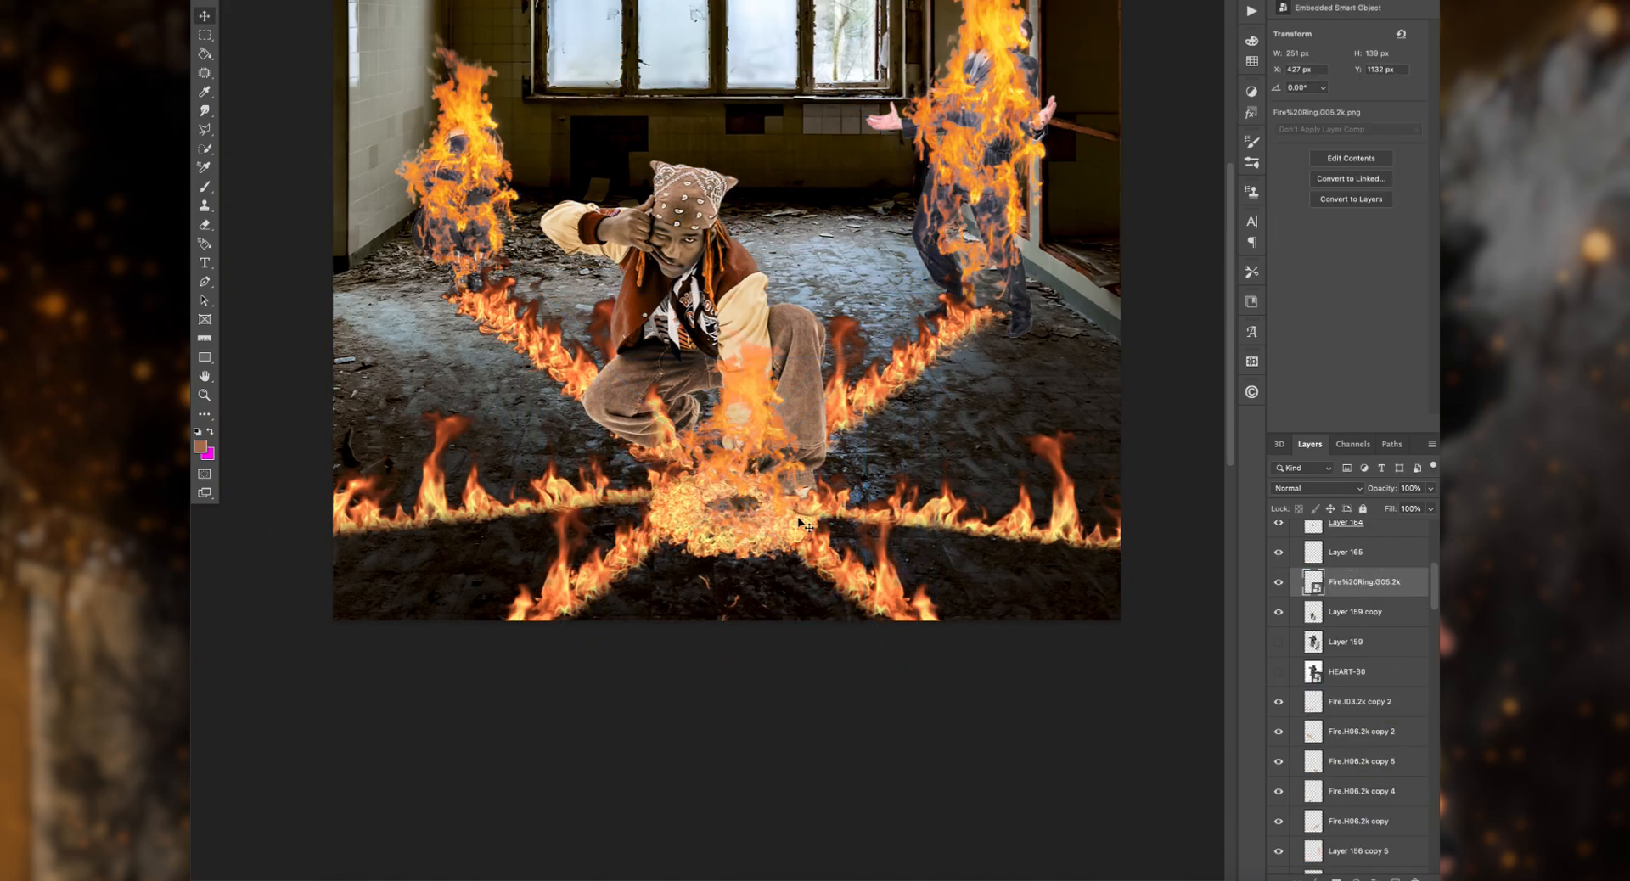
# Step: Move the fire ring layer below Hue/Saturation 21 and load the crouching man's outline as a selection for erasing
pyautogui.moveTo(1369, 584)
pyautogui.mouseDown()
pyautogui.moveTo(1369, 540)
pyautogui.moveTo(1377, 677)
pyautogui.moveTo(1385, 628)
pyautogui.mouseUp()
pyautogui.press('super+plus')
pyautogui.press('super+plus')
pyautogui.scroll(-2, 1365, 707)
pyautogui.scroll(-2, 1380, 641)
pyautogui.keyDown('super'); pyautogui.click(1314, 811); pyautogui.keyUp('super')
pyautogui.press('e')
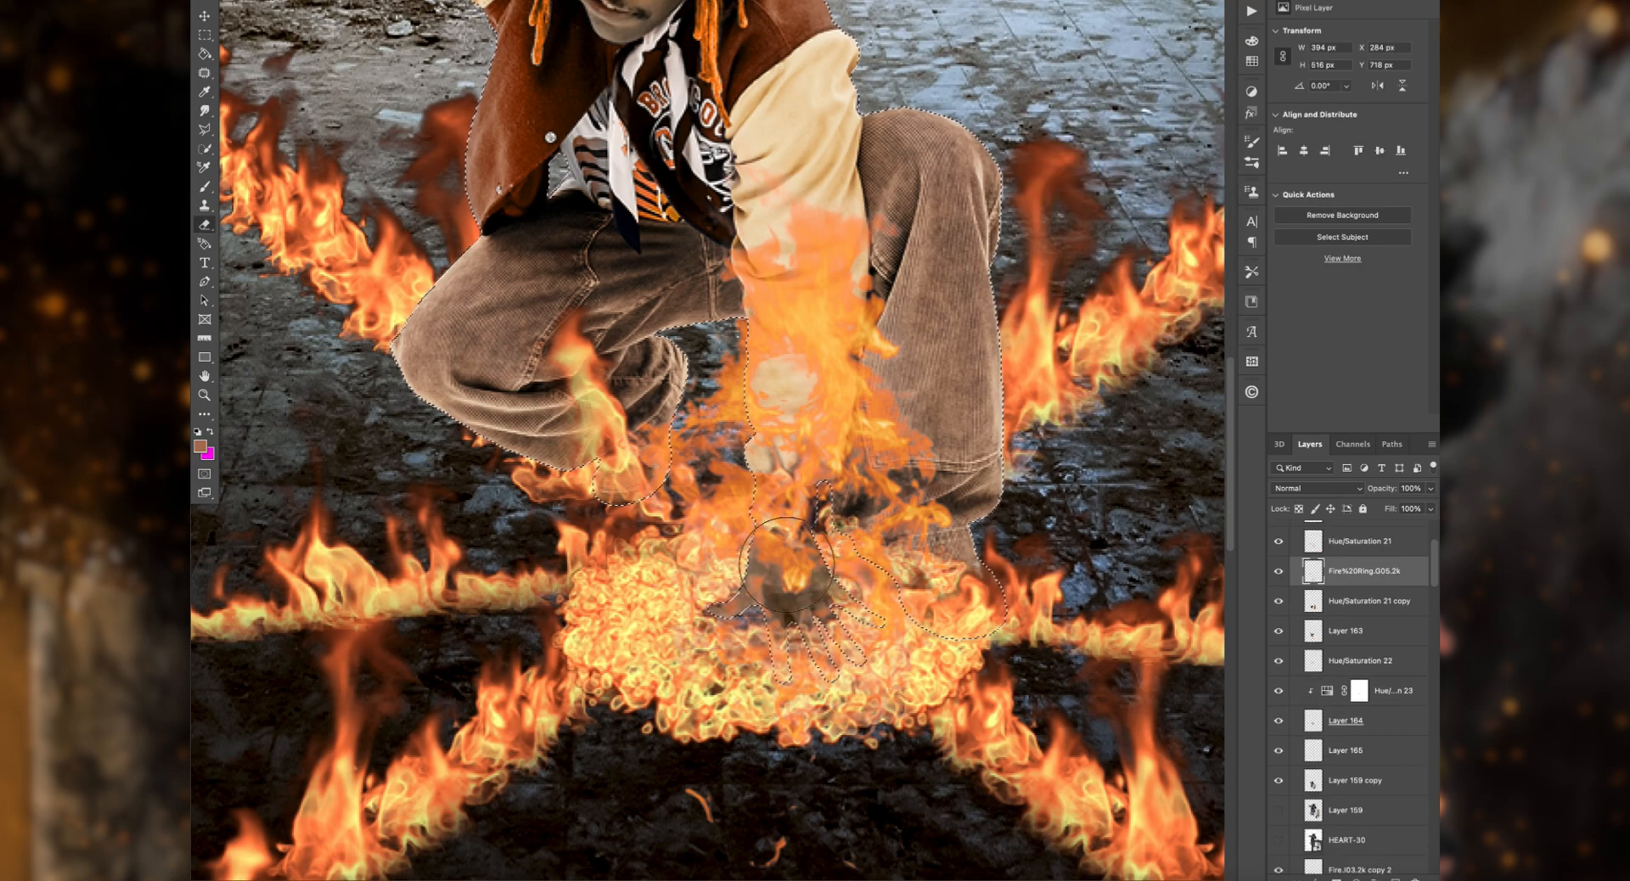
# Step: Test the fire ring in Lighten mode, erase parts around the hand, and delete the ring layer
pyautogui.click(1316, 488)
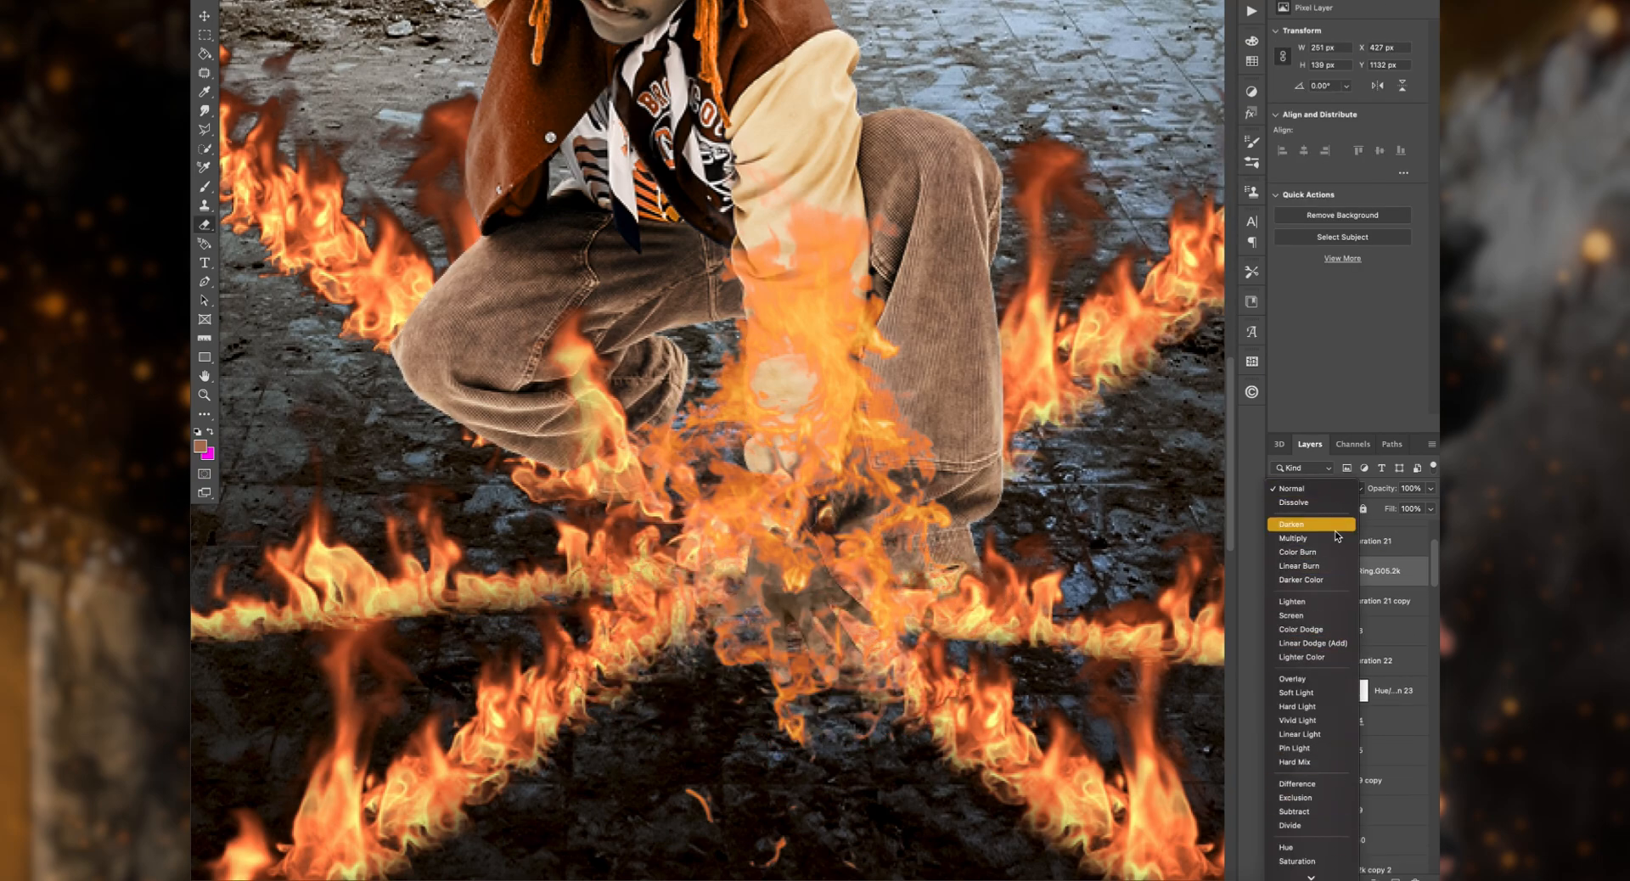
pyautogui.click(1312, 601)
pyautogui.moveTo(823, 670); pyautogui.dragTo(910, 652)
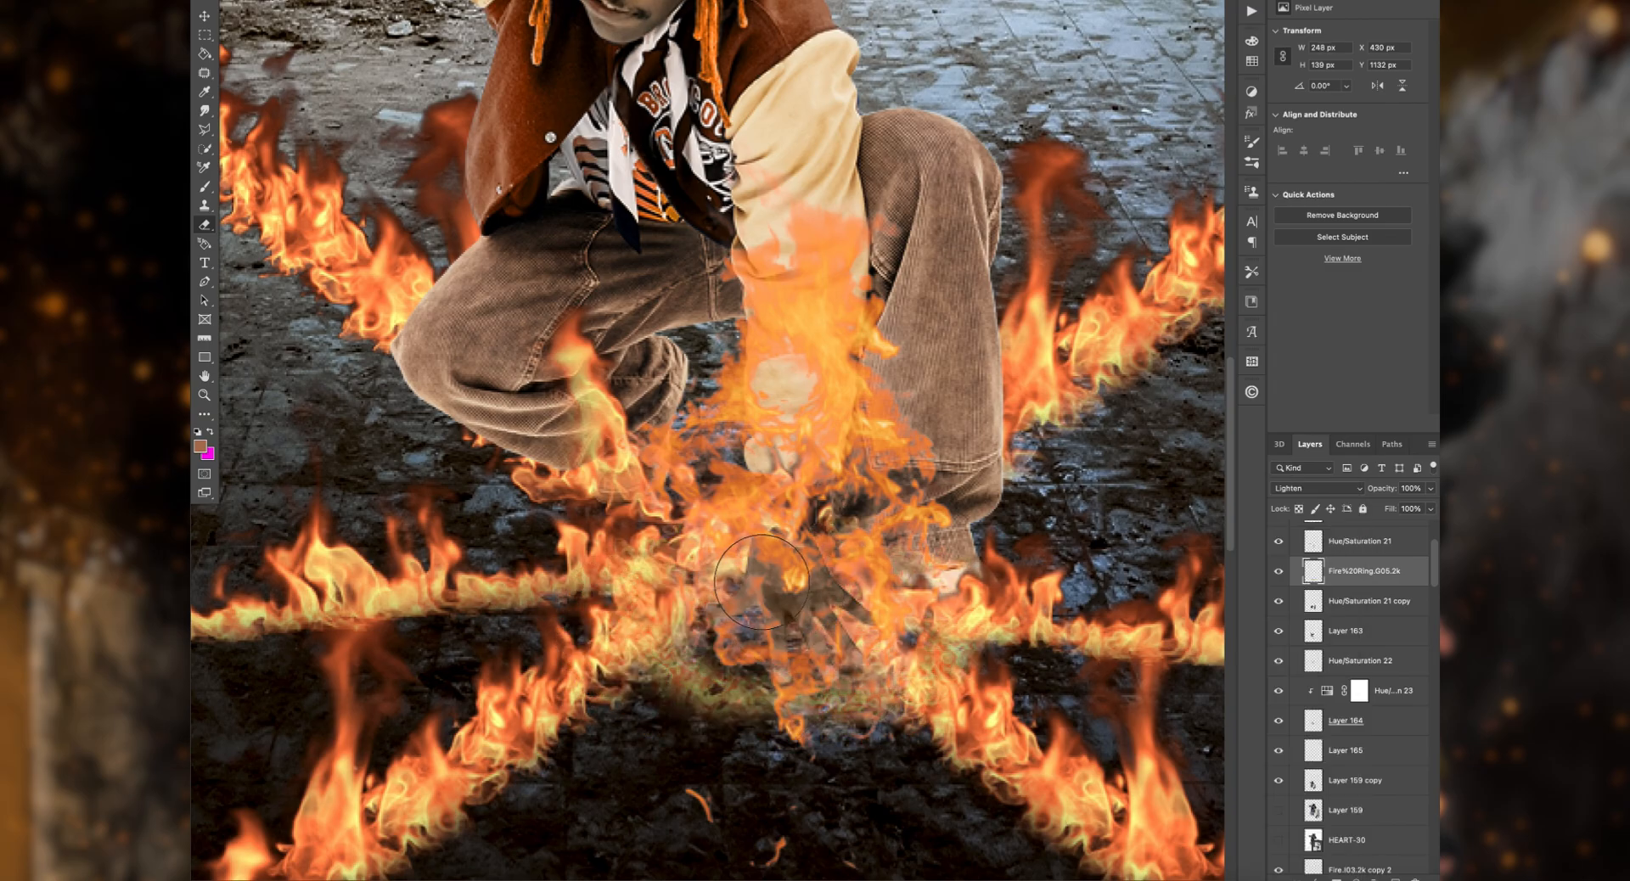
pyautogui.click(1316, 488)
pyautogui.click(1316, 378)
pyautogui.press('Delete')
# Step: Shift the arm's fire slightly and erase parts of both its layers to uncover the crouching man's hand
pyautogui.click(213, 17)
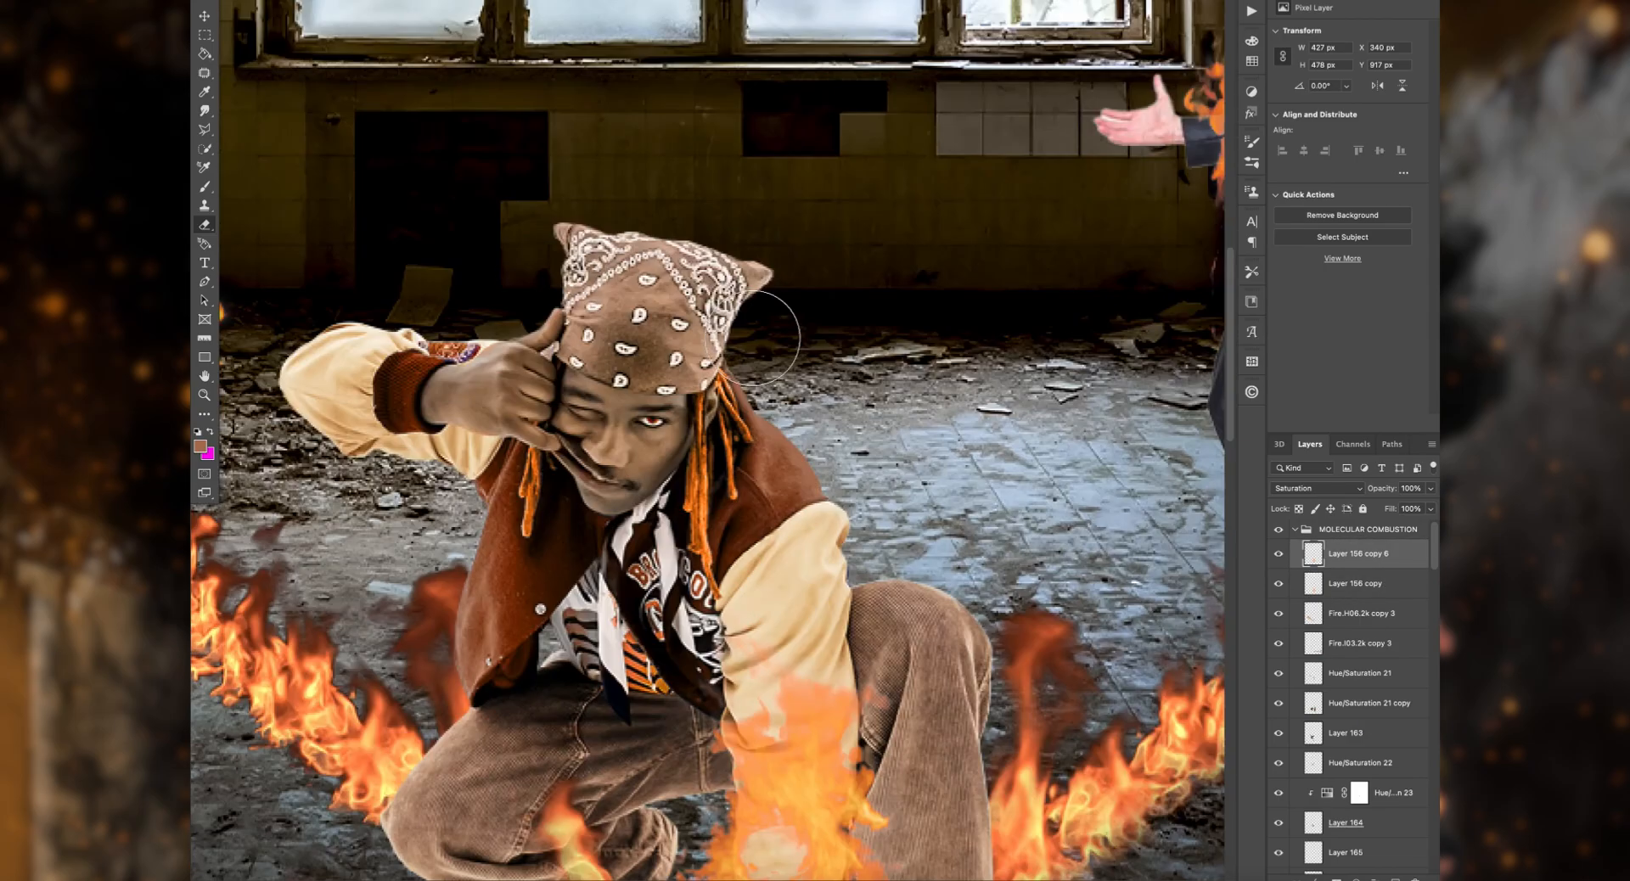
pyautogui.moveTo(612, 399); pyautogui.dragTo(513, 403)
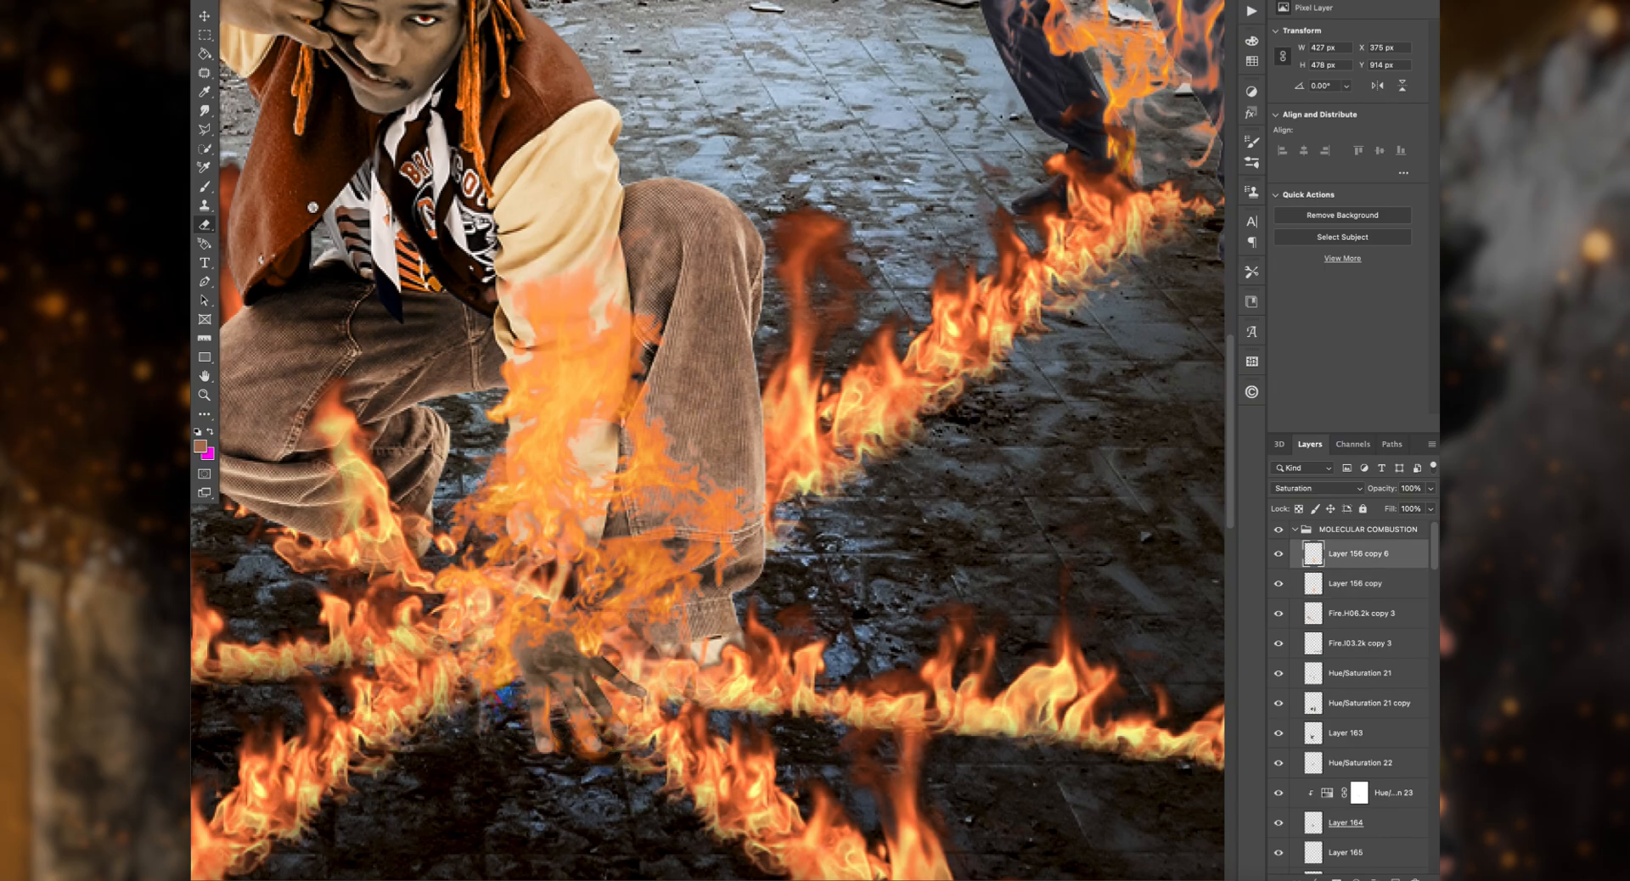
pyautogui.moveTo(549, 616); pyautogui.dragTo(726, 602)
pyautogui.click(1355, 584)
pyautogui.moveTo(667, 662); pyautogui.dragTo(680, 657)
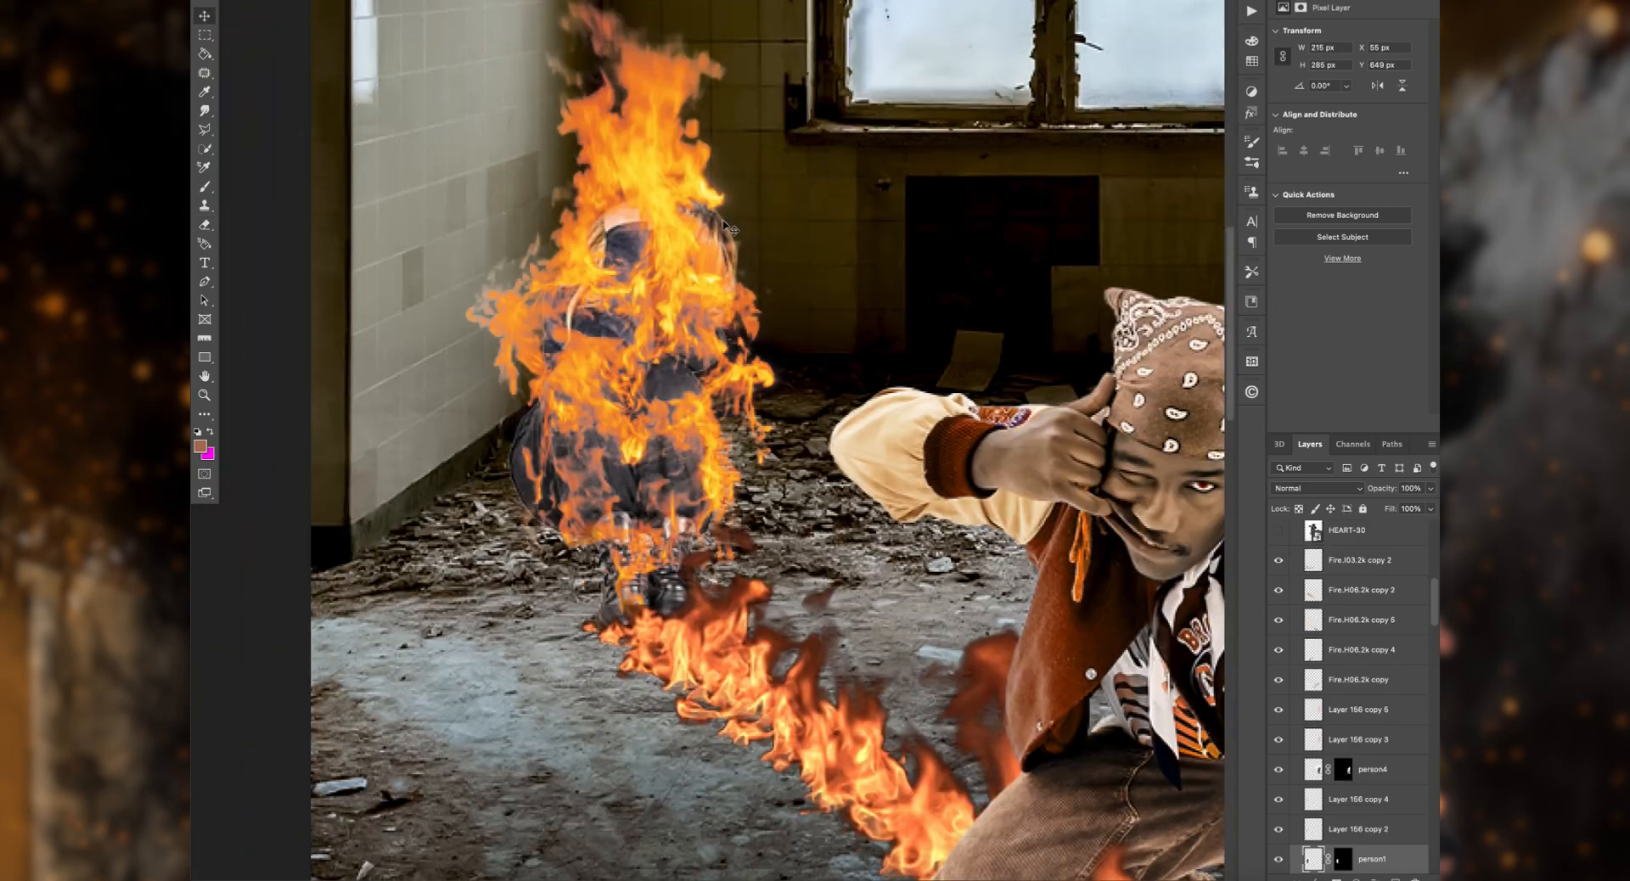
# Step: Open person1 in the Camera Raw filter and apply the BLACK4 preset from the #CINEMATIC SETS group
pyautogui.click(514, 0)
pyautogui.click(560, 0)
pyautogui.click(1439, 178)
pyautogui.click(1268, 162)
pyautogui.click(1268, 192)
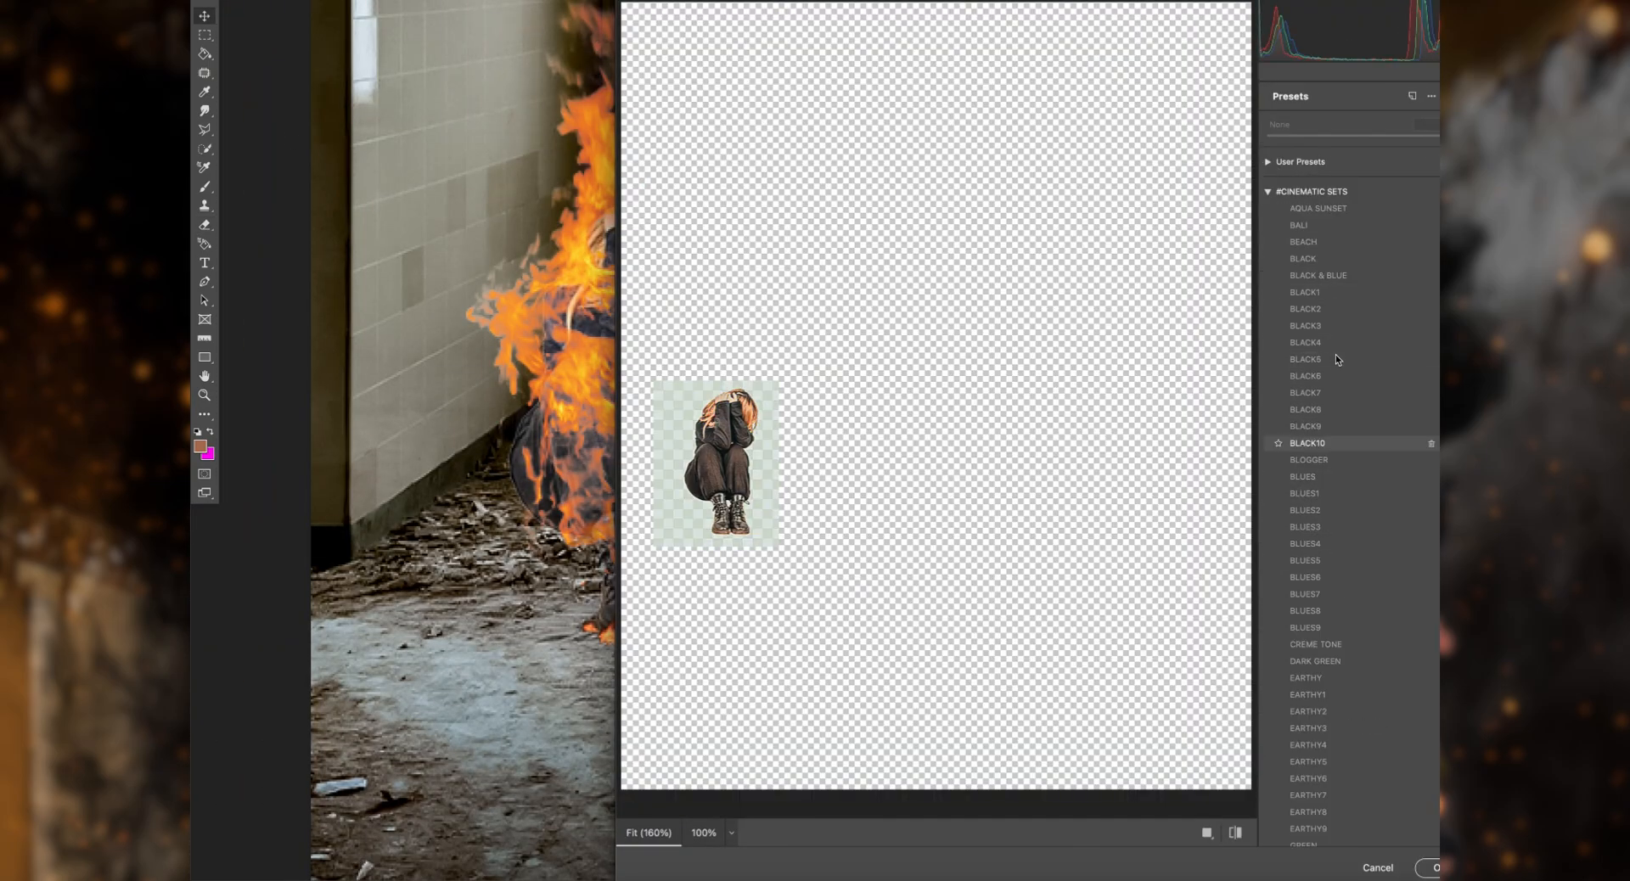
pyautogui.click(1316, 343)
# Step: Refine the crouching woman's basic Camera Raw tones by lowering contrast and highlights
pyautogui.click(1439, 96)
pyautogui.click(1301, 585)
pyautogui.click(1300, 155)
pyautogui.moveTo(1329, 387); pyautogui.dragTo(1284, 388)
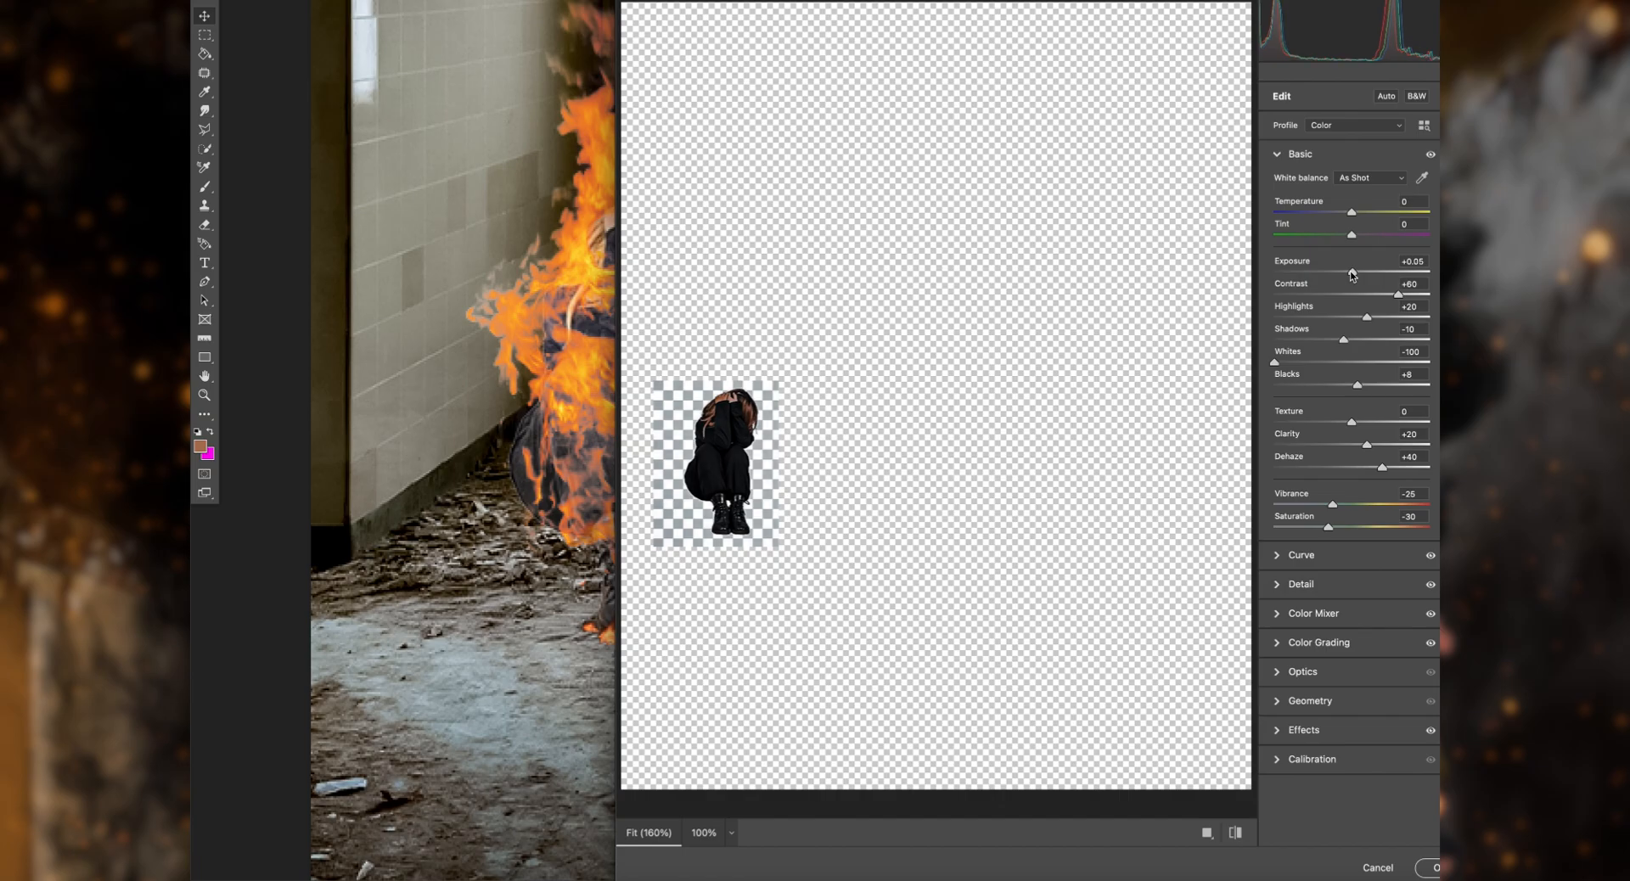
pyautogui.moveTo(1399, 295); pyautogui.dragTo(1382, 295)
pyautogui.moveTo(1367, 317); pyautogui.dragTo(1343, 318)
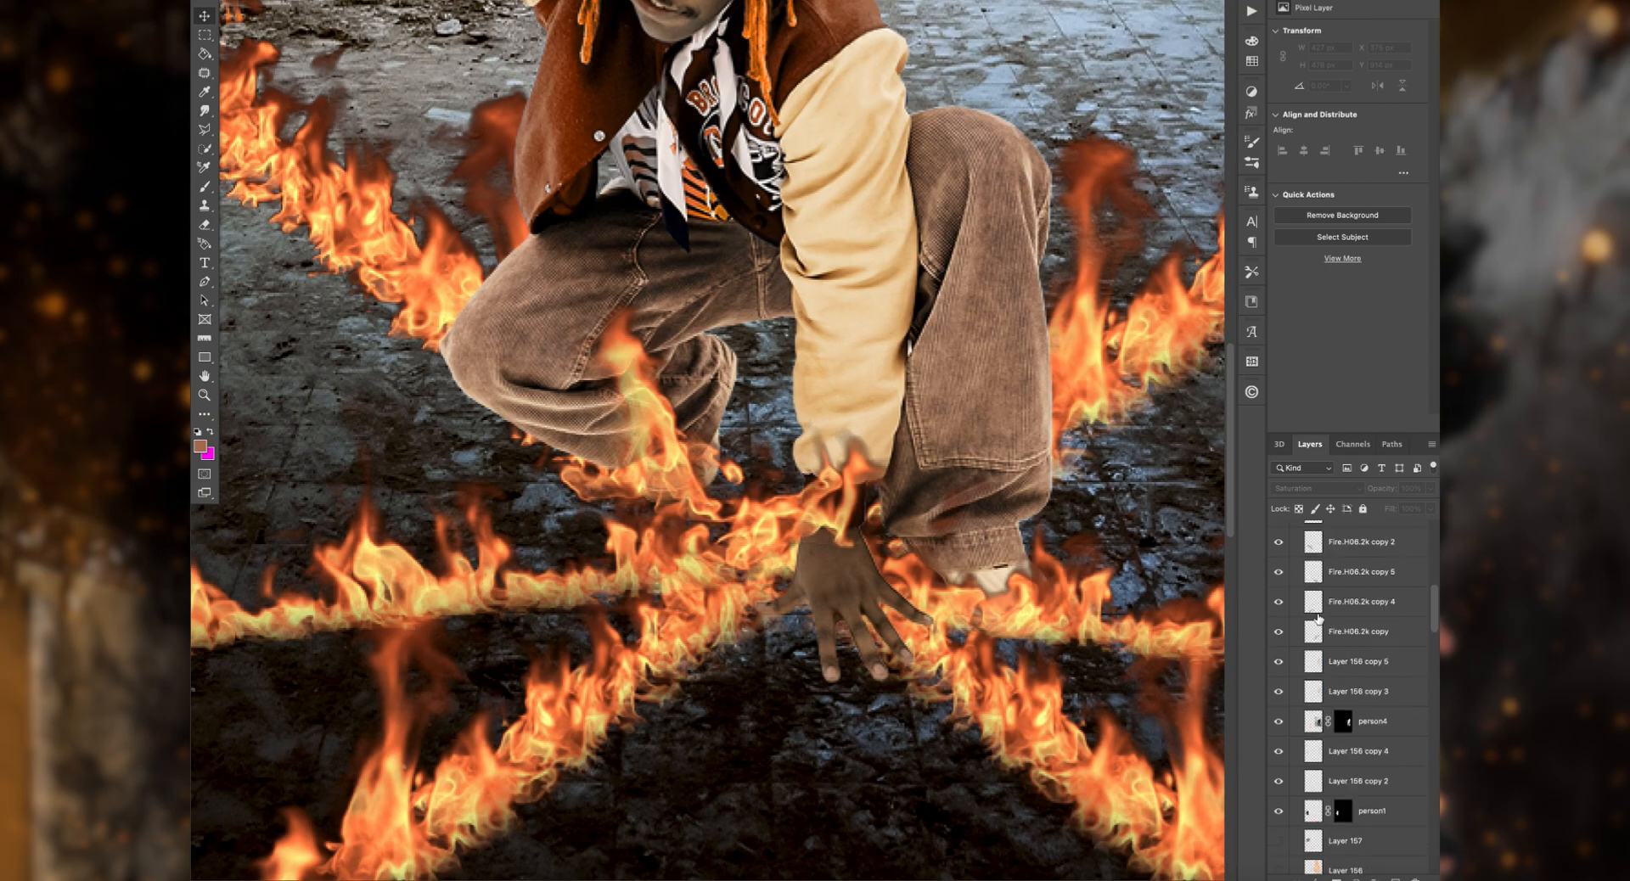
# Step: Move Layer 157's black soot mark up to the ceiling area and reshape it
pyautogui.click(1369, 677)
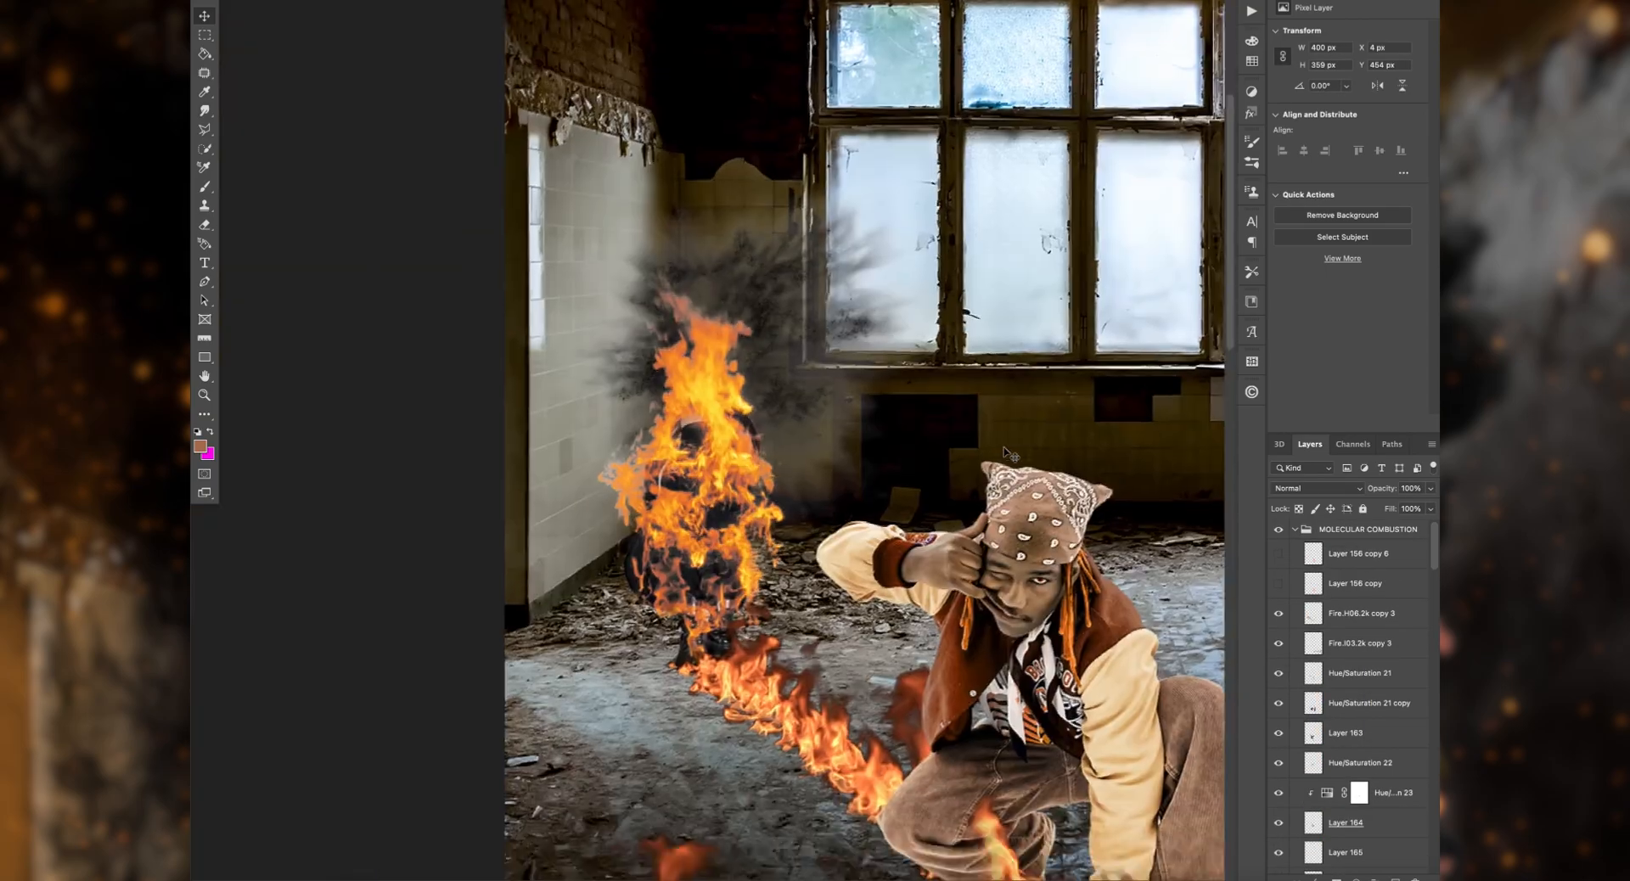
pyautogui.moveTo(1077, 393); pyautogui.dragTo(1077, 350)
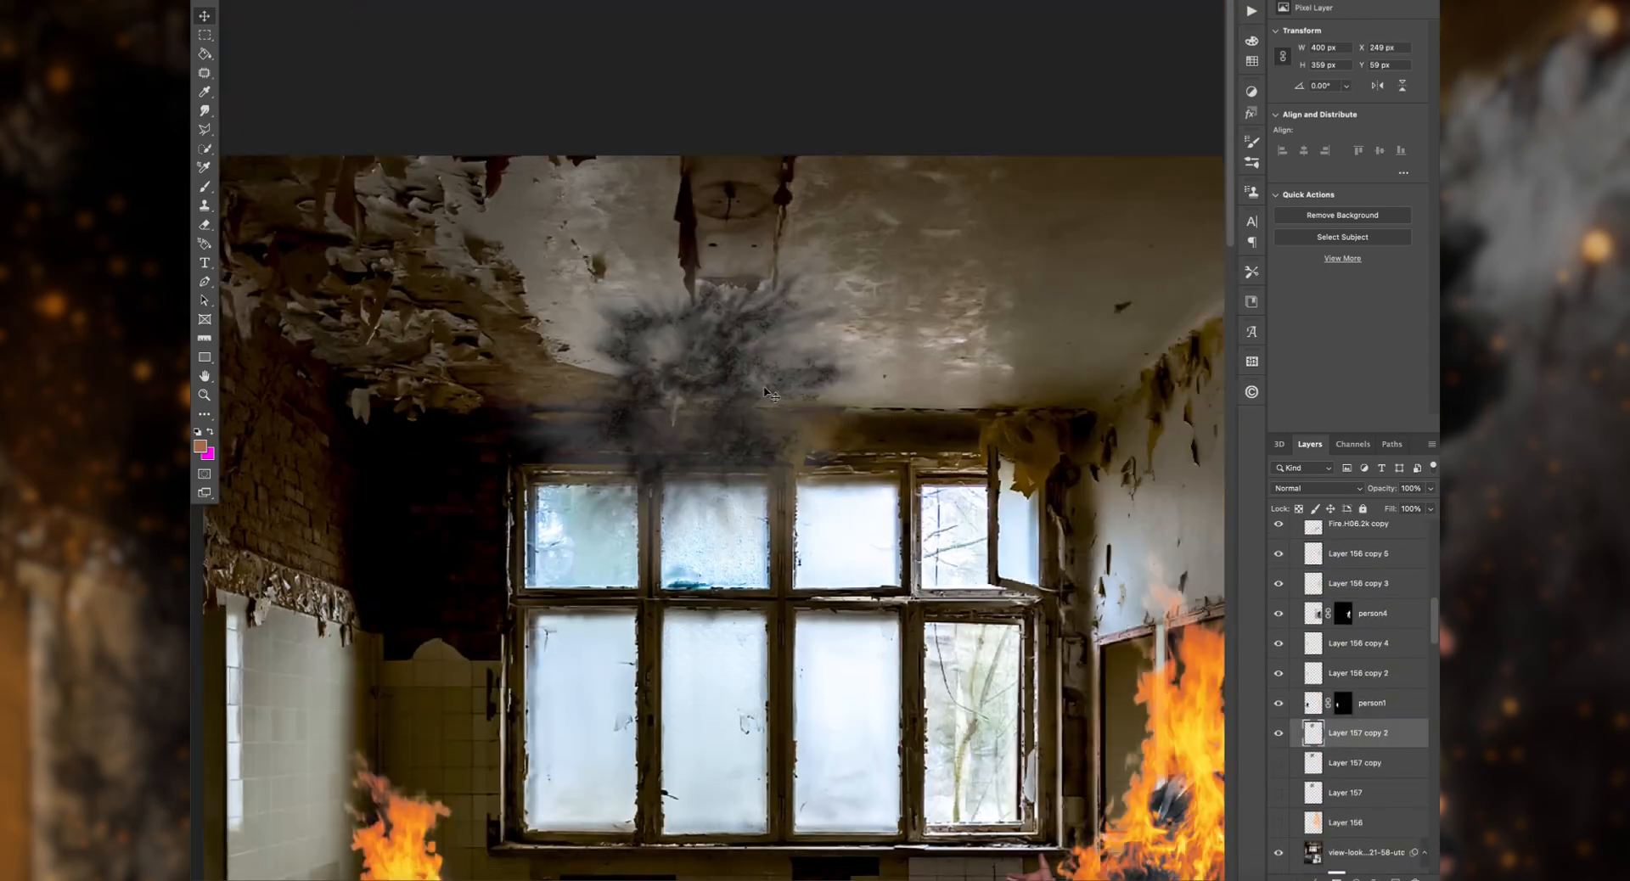
pyautogui.hotkey('ctrl', 't')
pyautogui.moveTo(1168, 109); pyautogui.dragTo(985, 157)
pyautogui.press('Return')
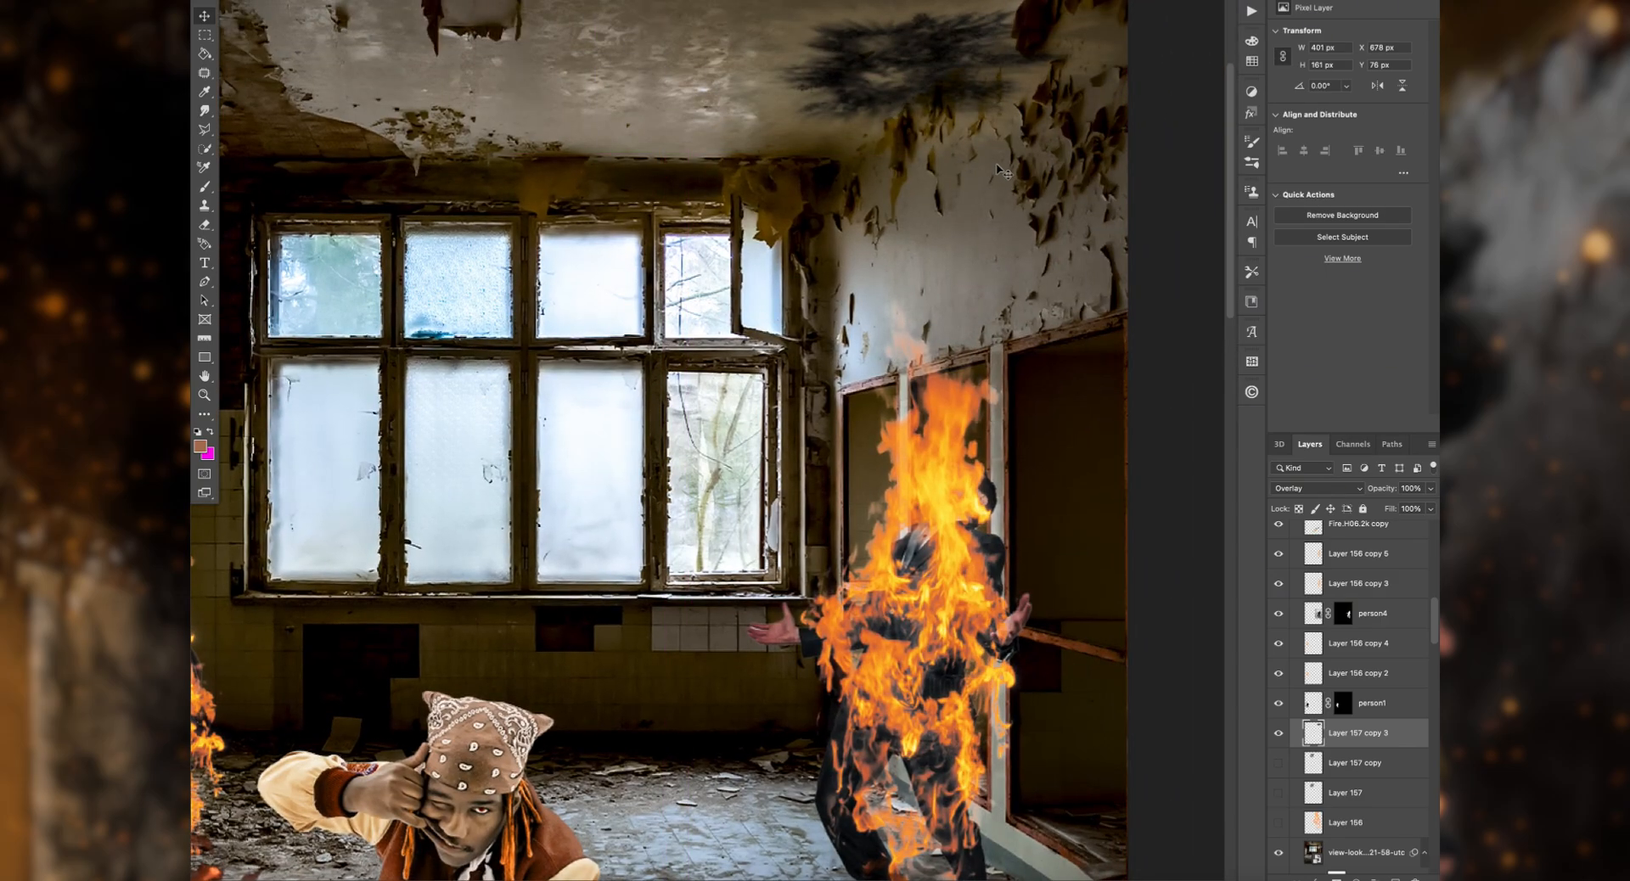
# Step: Duplicate the ceiling soot mark and reposition the copy above the standing burning figure
pyautogui.hotkey('ctrl', 'j')
pyautogui.moveTo(1138, 150); pyautogui.dragTo(1112, 234)
pyautogui.moveTo(909, 63)
pyautogui.mouseDown()
pyautogui.moveTo(964, 80)
pyautogui.moveTo(932, 22)
pyautogui.mouseUp()
pyautogui.press('Return')
pyautogui.click(205, 187)
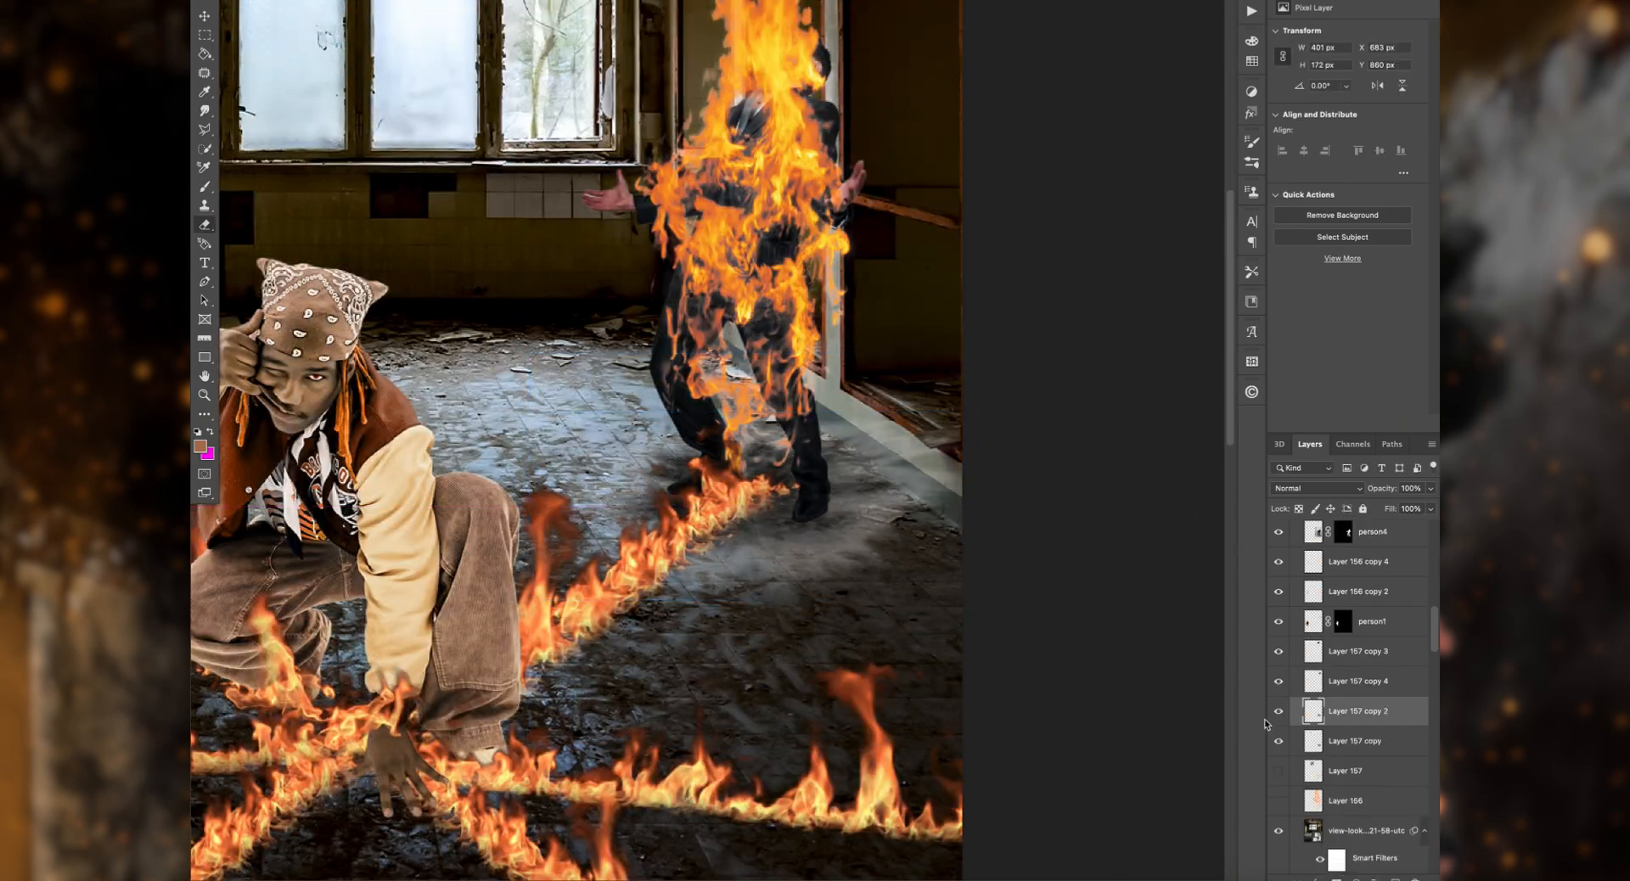
# Step: Set the floor soot under the standing figure to Subtract and erase its excess around the feet and wall
pyautogui.click(1317, 488)
pyautogui.click(1339, 622)
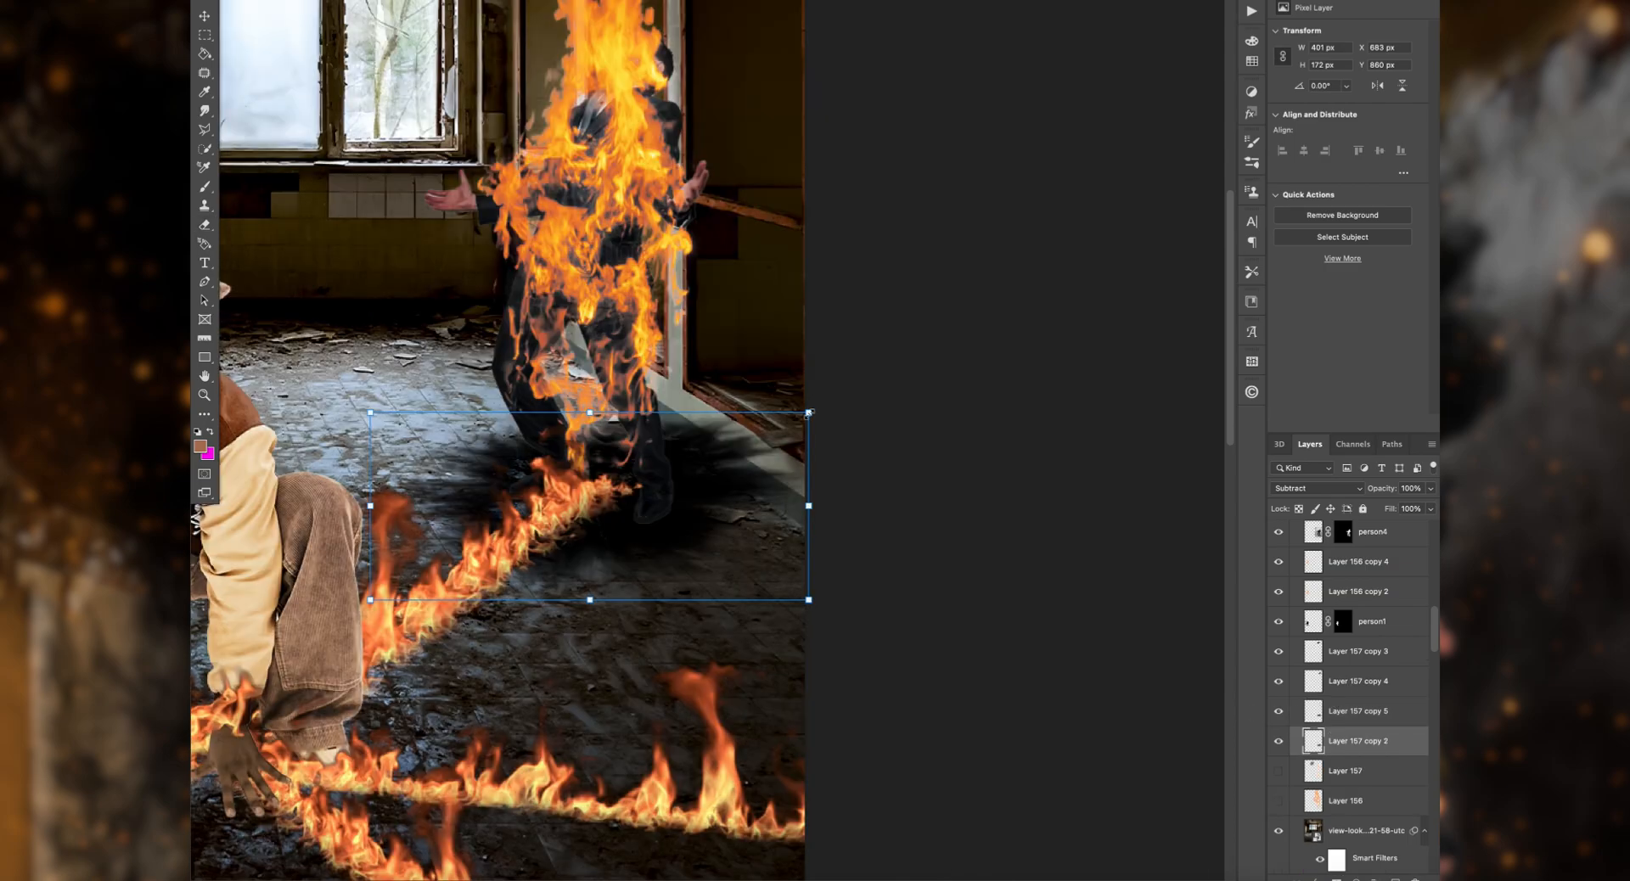
pyautogui.moveTo(764, 339); pyautogui.dragTo(590, 344)
pyautogui.moveTo(662, 474); pyautogui.dragTo(790, 458)
pyautogui.moveTo(822, 375); pyautogui.dragTo(780, 432)
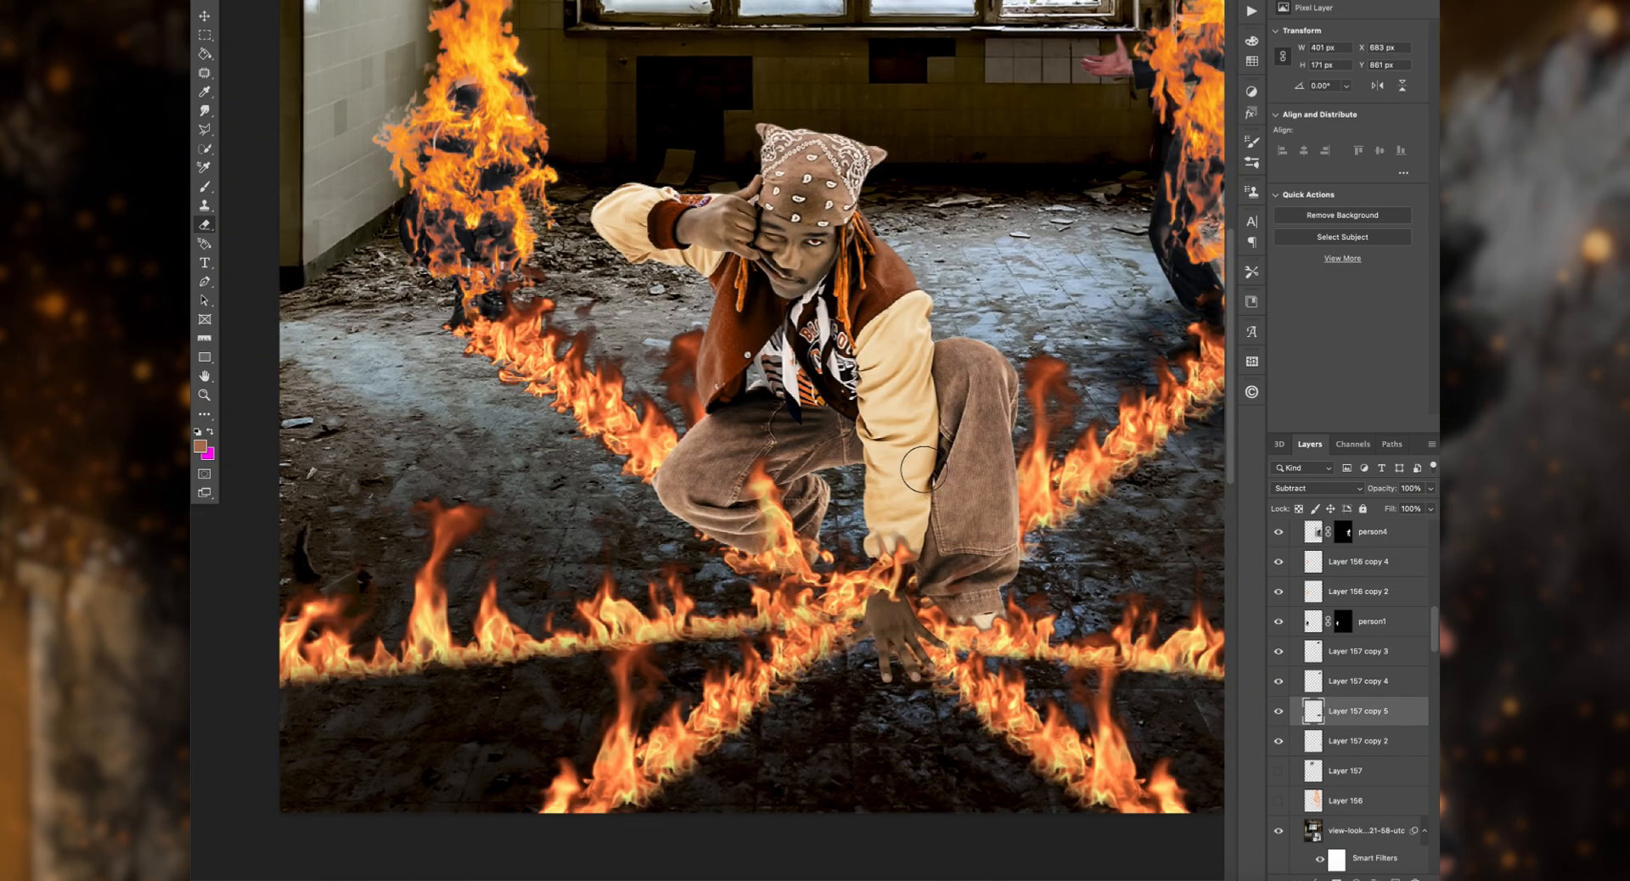
pyautogui.moveTo(741, 708); pyautogui.dragTo(769, 723)
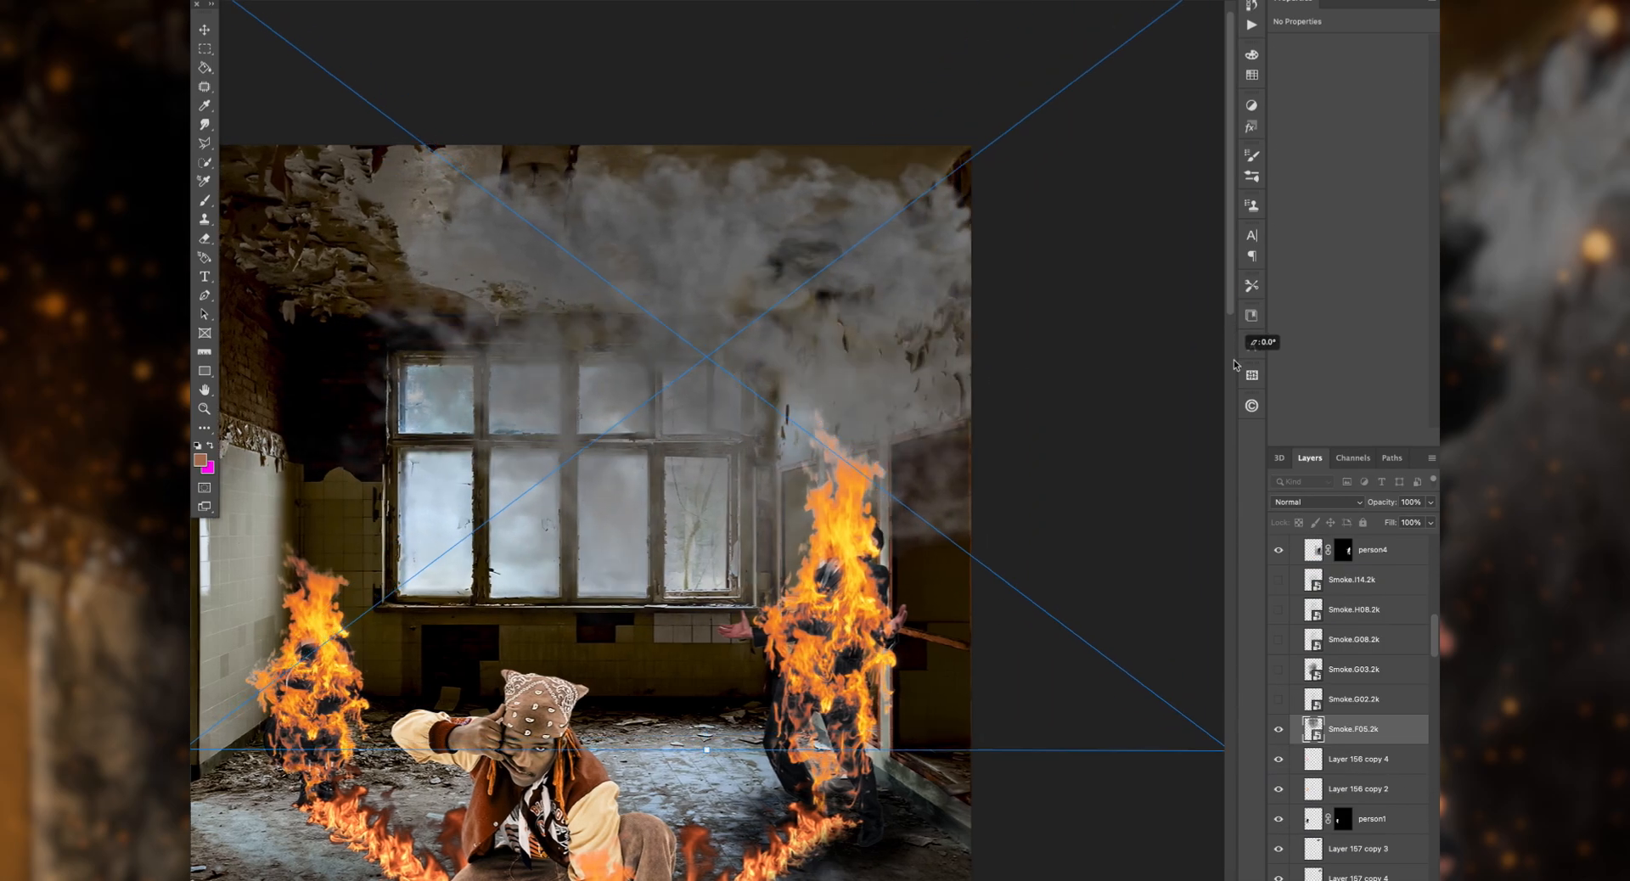
# Step: Rotate Smoke.F05.2k to about 163.41°, place it above the standing burning figure, and preview blend modes
pyautogui.moveTo(1248, 340); pyautogui.dragTo(227, 44)
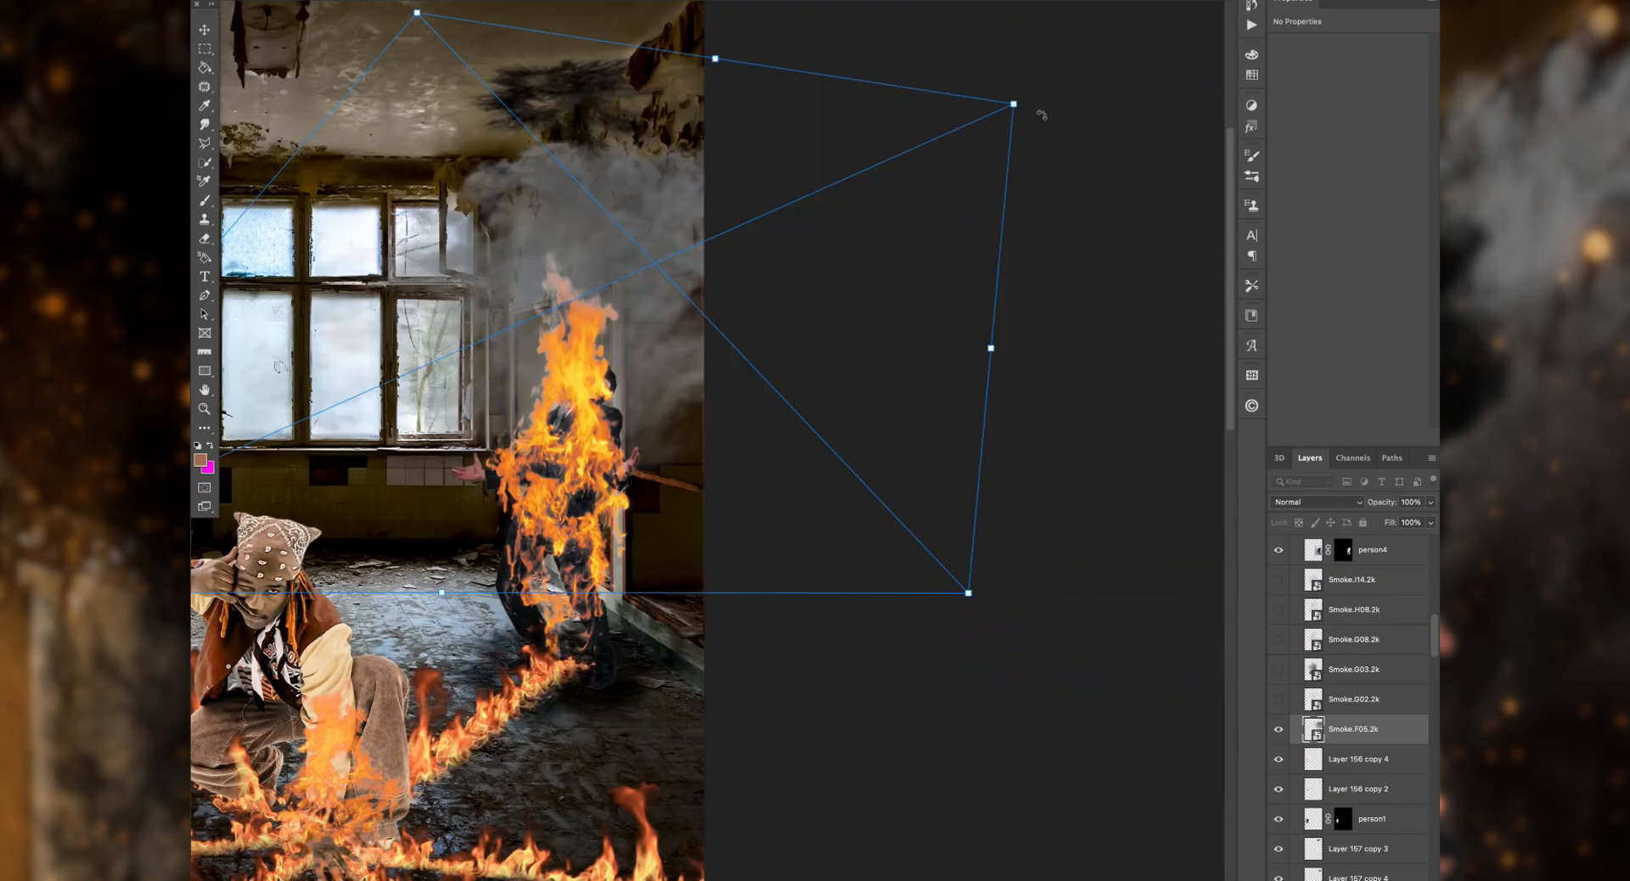
pyautogui.moveTo(1011, 102); pyautogui.dragTo(1019, 283)
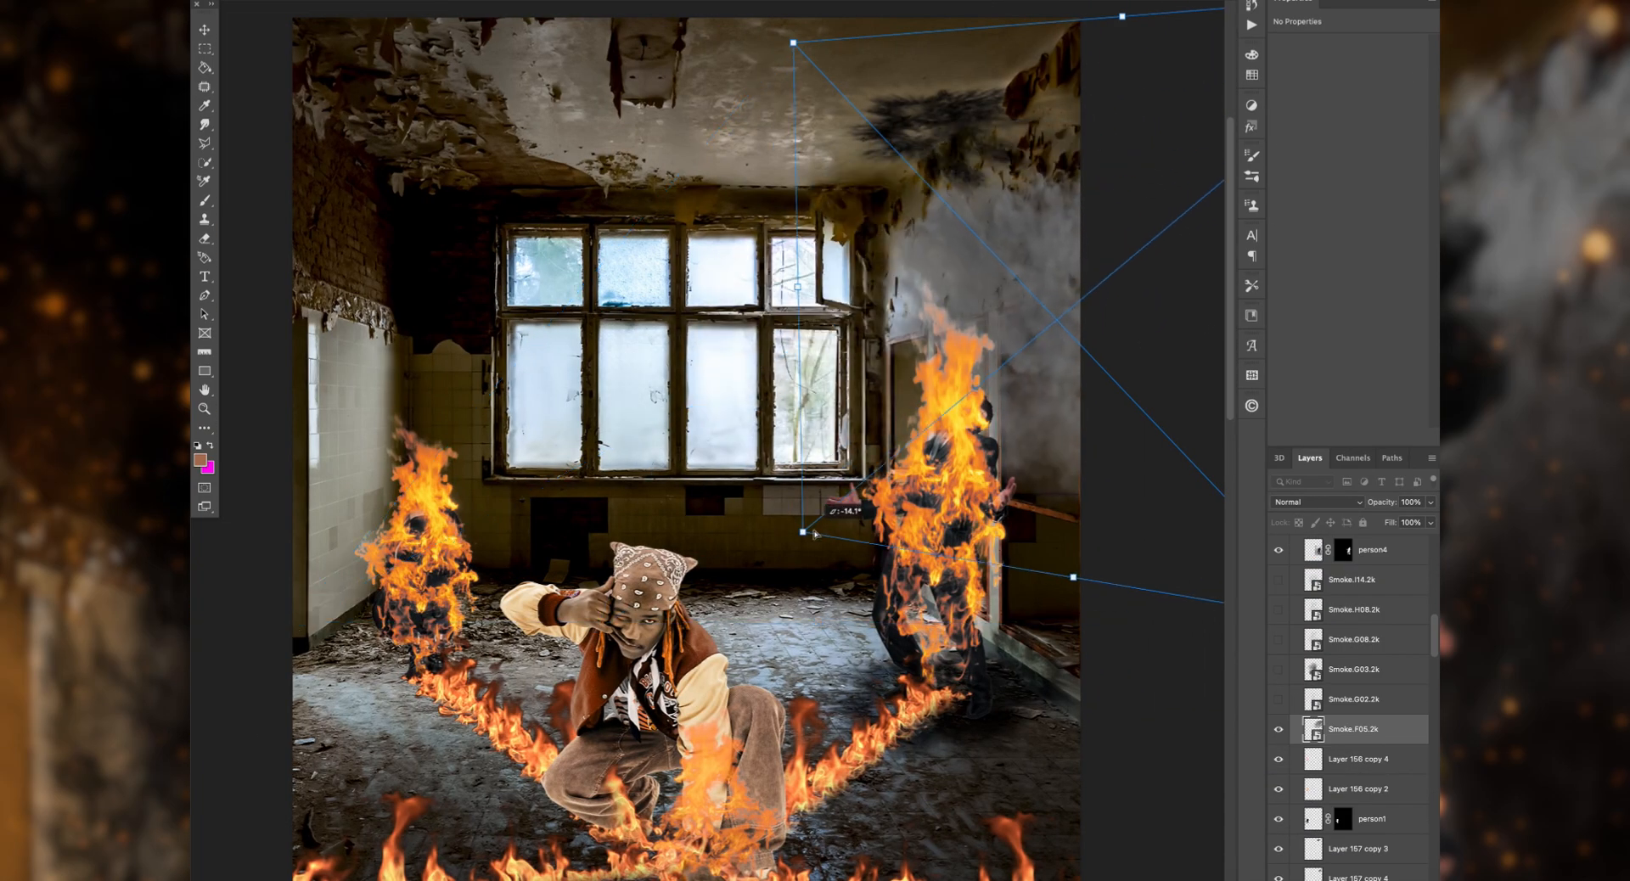
pyautogui.moveTo(1044, 365); pyautogui.dragTo(1105, 443)
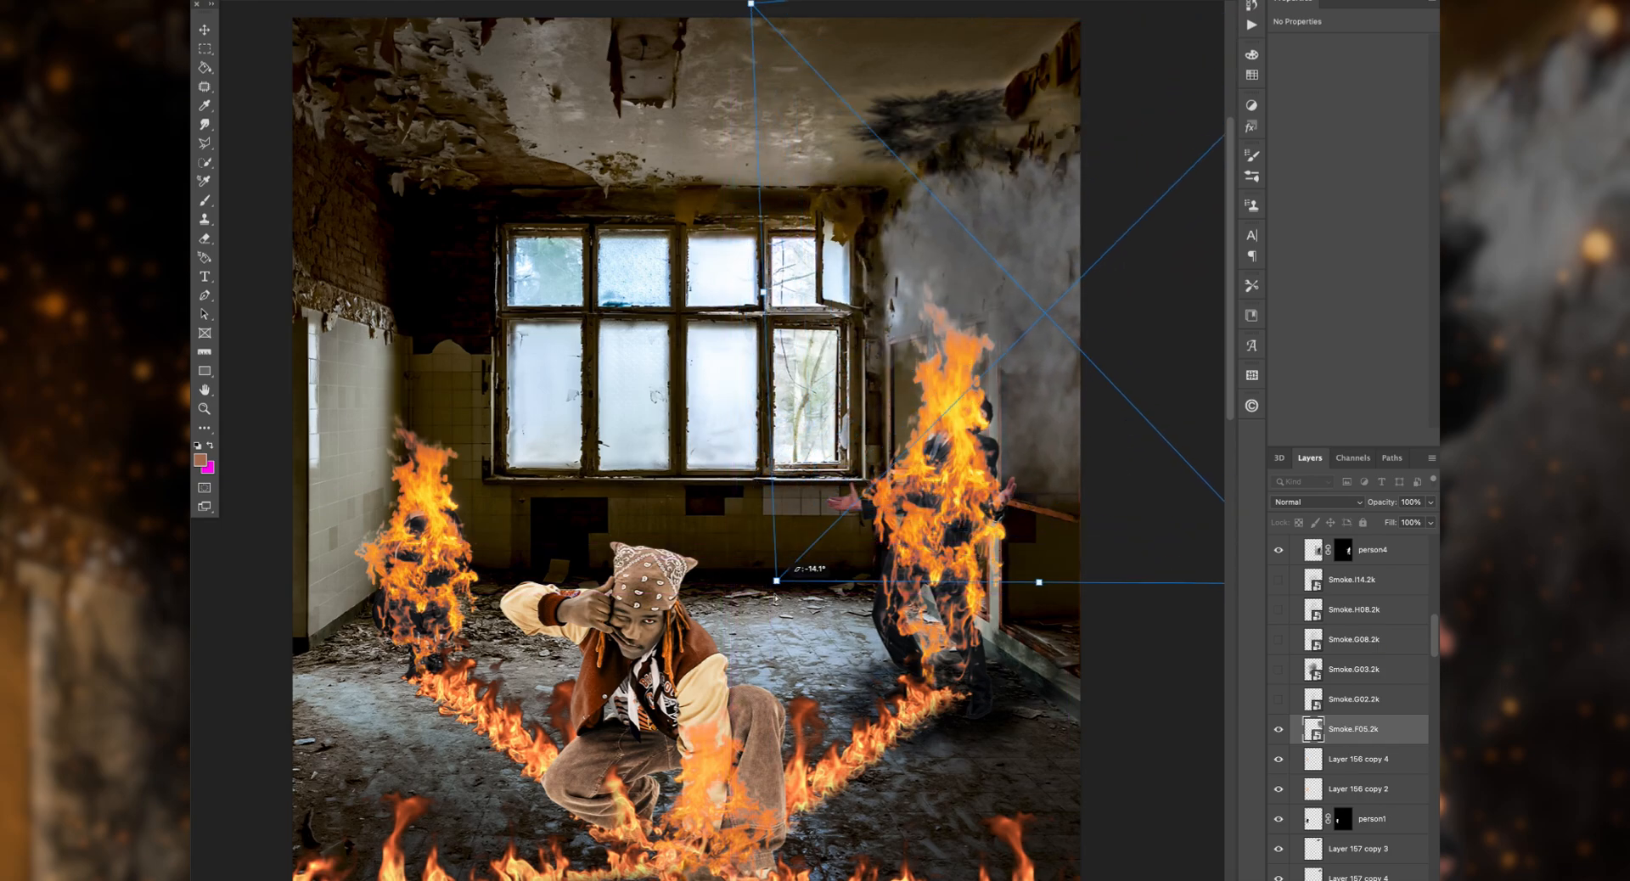
pyautogui.hscroll(5, 976, 543)
pyautogui.moveTo(1011, 592)
pyautogui.mouseDown()
pyautogui.moveTo(1030, 543)
pyautogui.moveTo(1003, 618)
pyautogui.mouseUp()
pyautogui.scroll(5, 1019, 509)
pyautogui.moveTo(1115, 236); pyautogui.dragTo(1096, 181)
pyautogui.press('Return')
pyautogui.click(1316, 502)
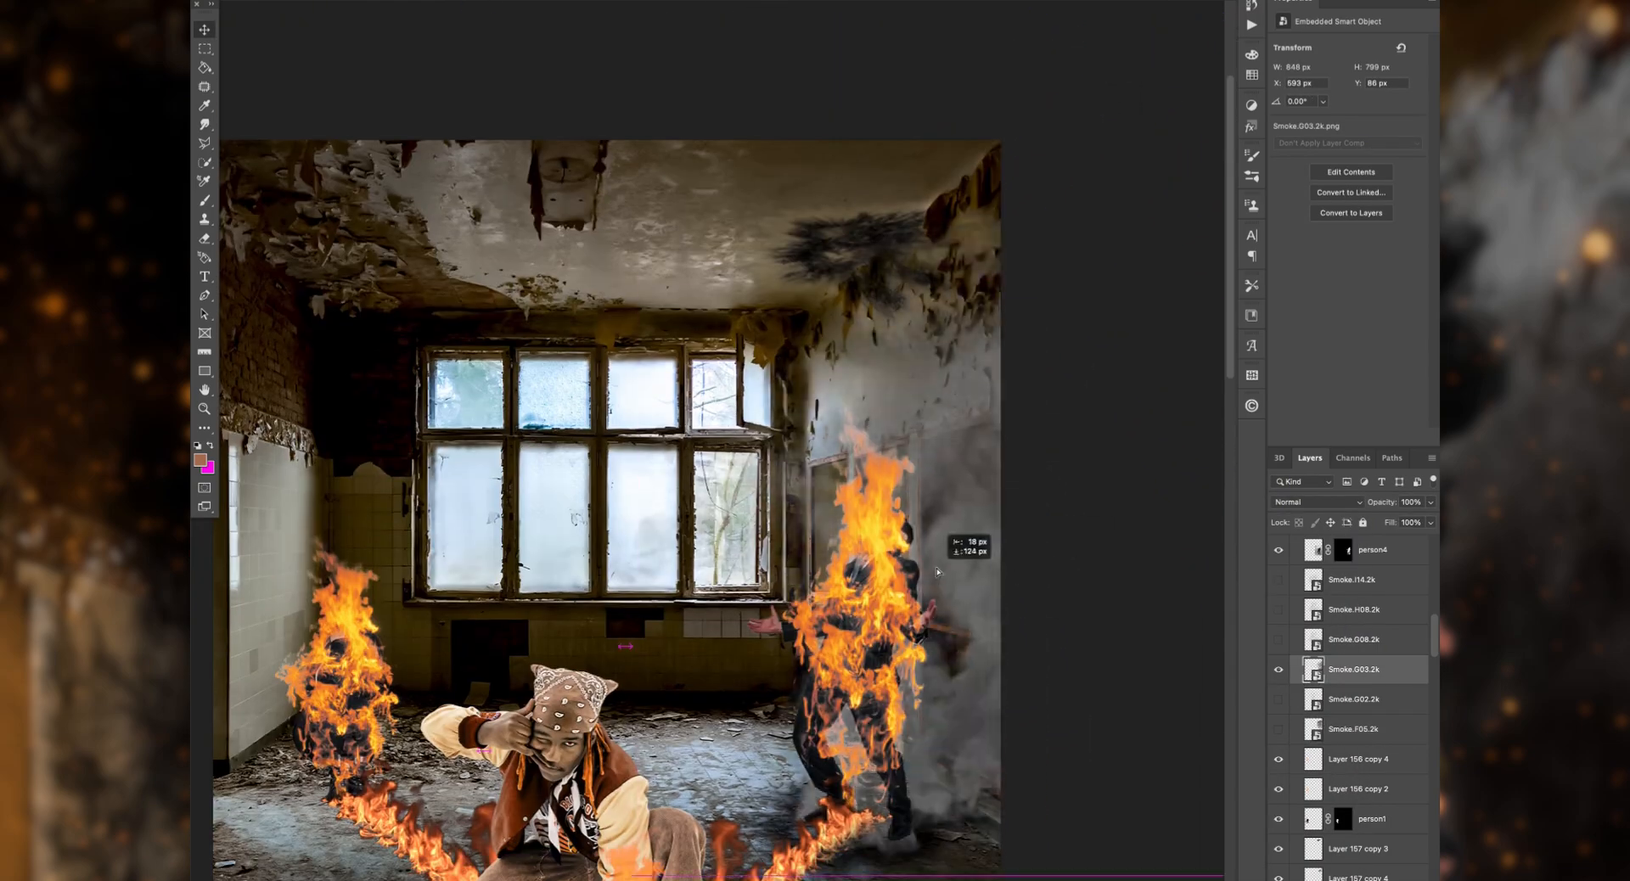
# Step: Darken Smoke.G03.2k with a clipped Hue/Saturation adjustment by strongly lowering its lightness
pyautogui.click(1316, 502)
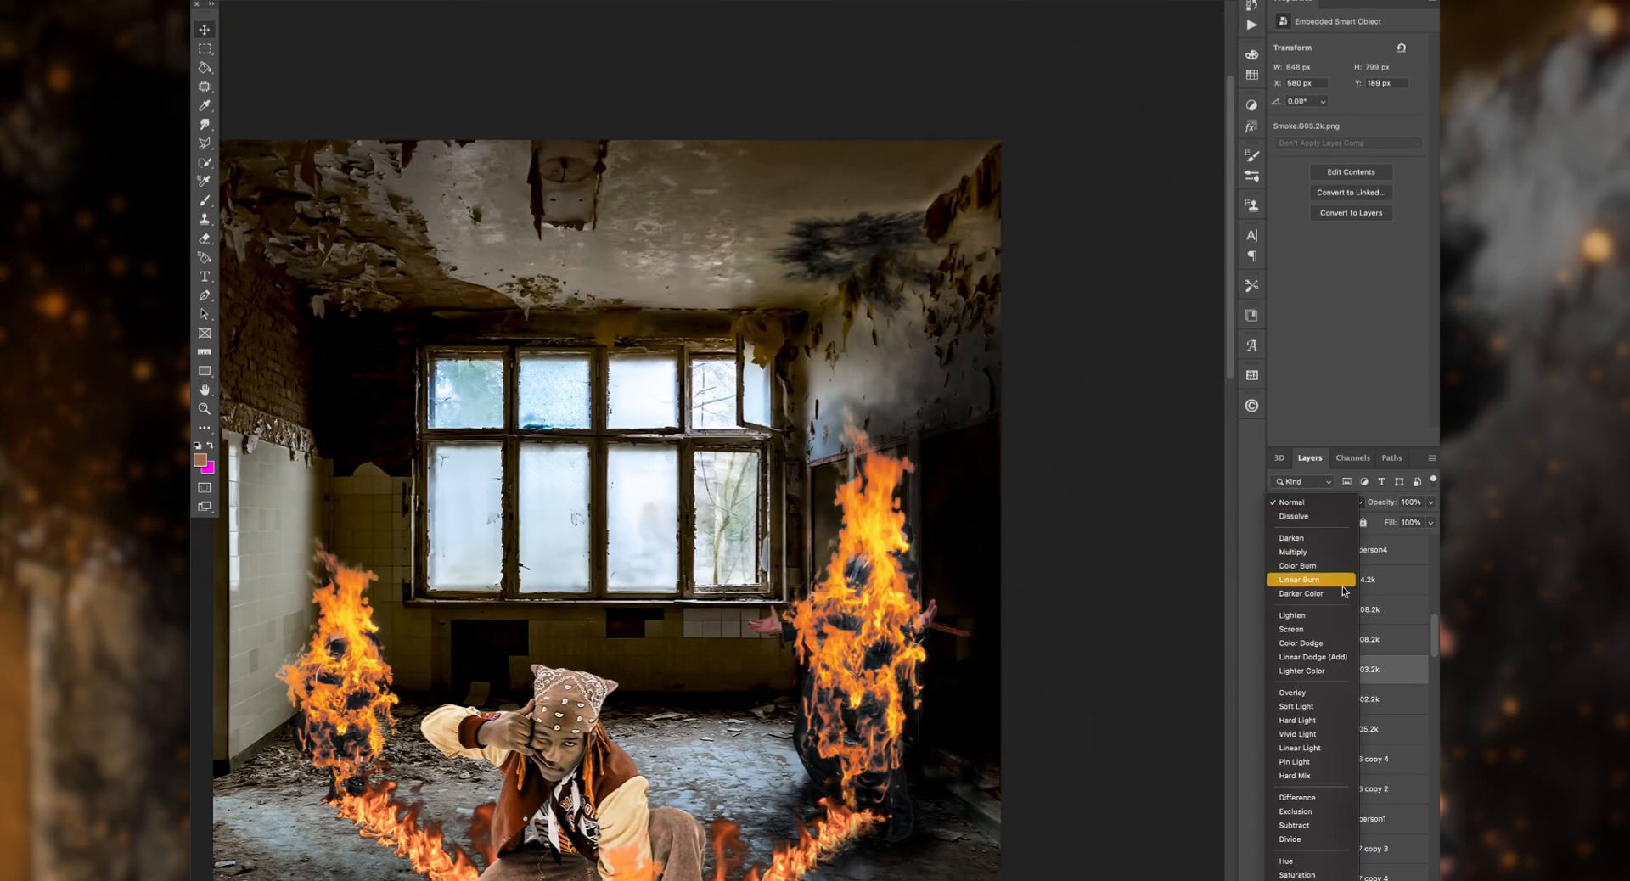
pyautogui.press('Escape')
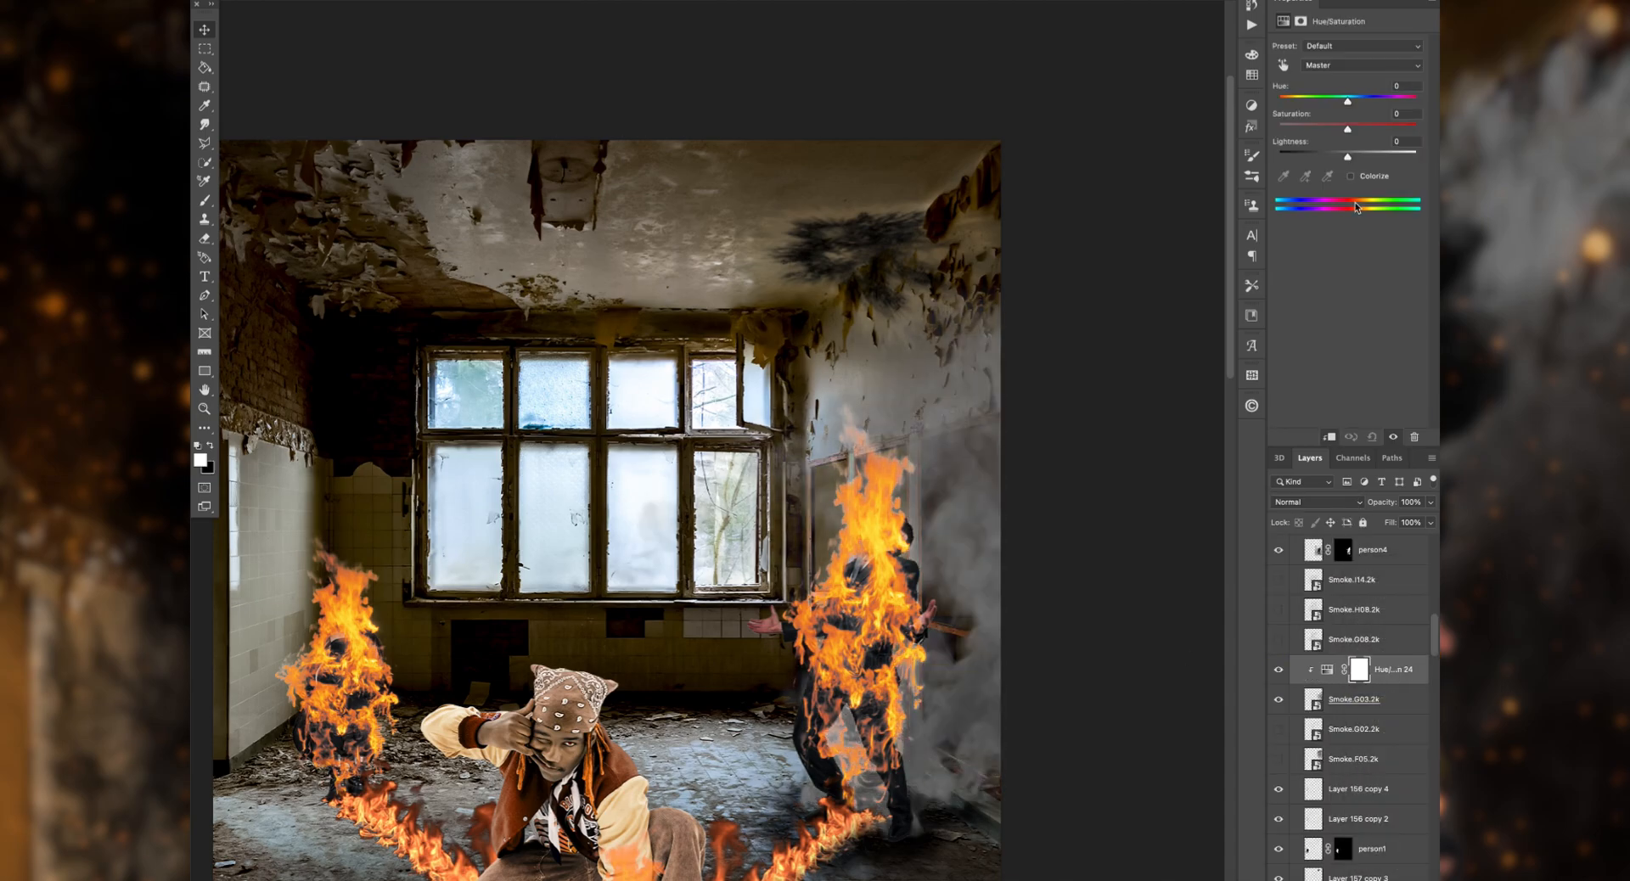
pyautogui.click(1351, 176)
pyautogui.moveTo(1347, 157); pyautogui.dragTo(1284, 160)
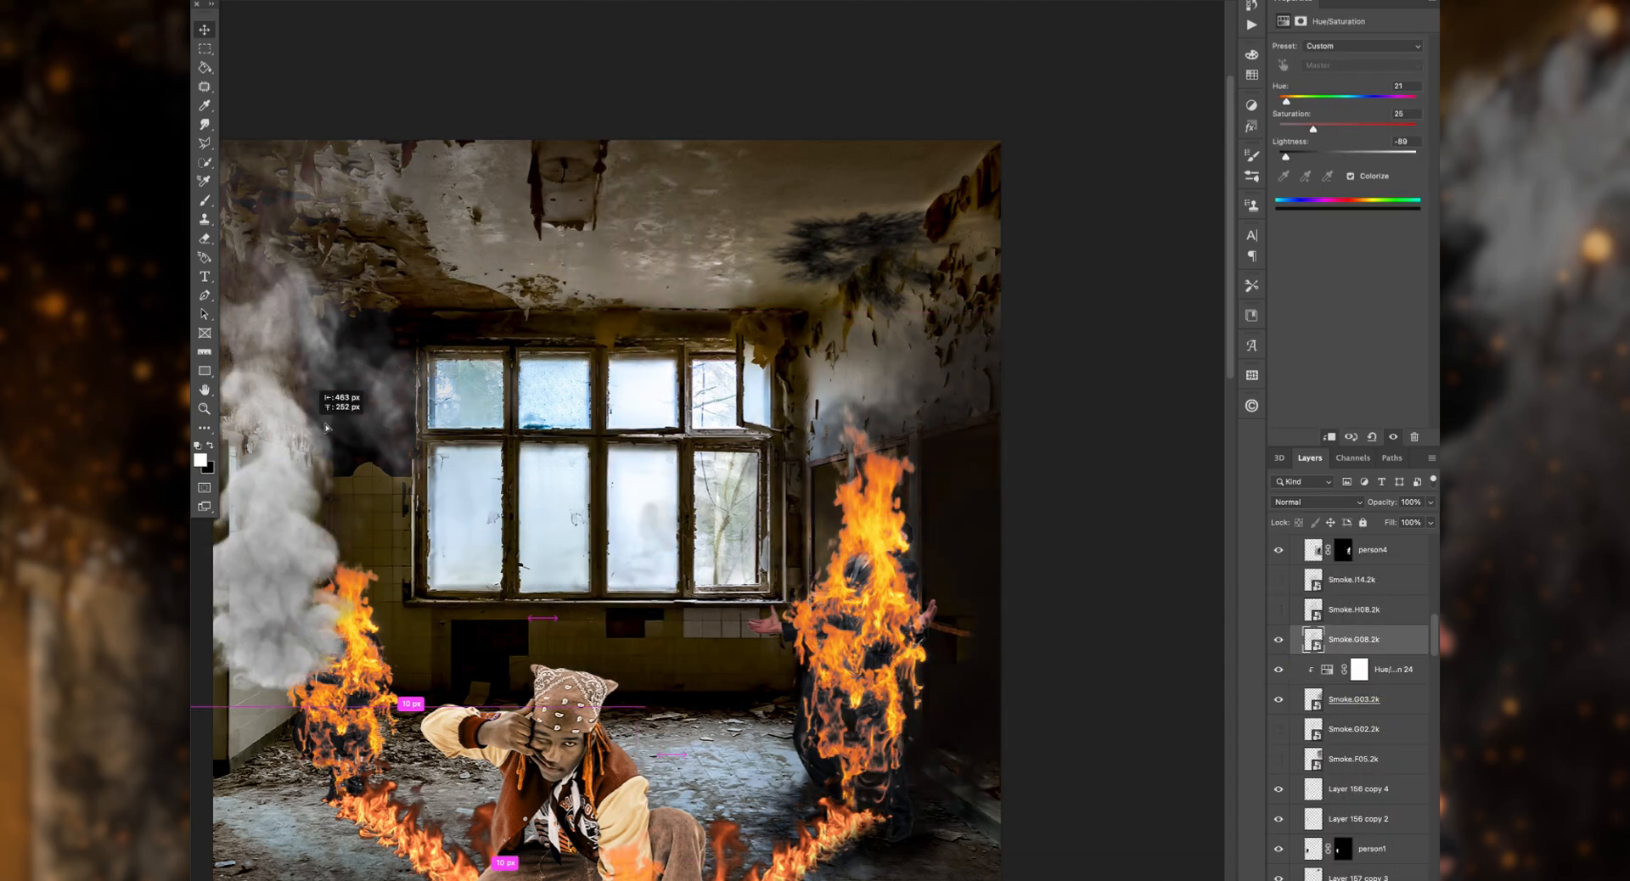
# Step: Place Smoke.G08.2k above the standing figure's flames, rotated -160°, with the Screen blend mode
pyautogui.moveTo(250, 565); pyautogui.dragTo(822, 437)
pyautogui.click(1316, 502)
pyautogui.click(1375, 633)
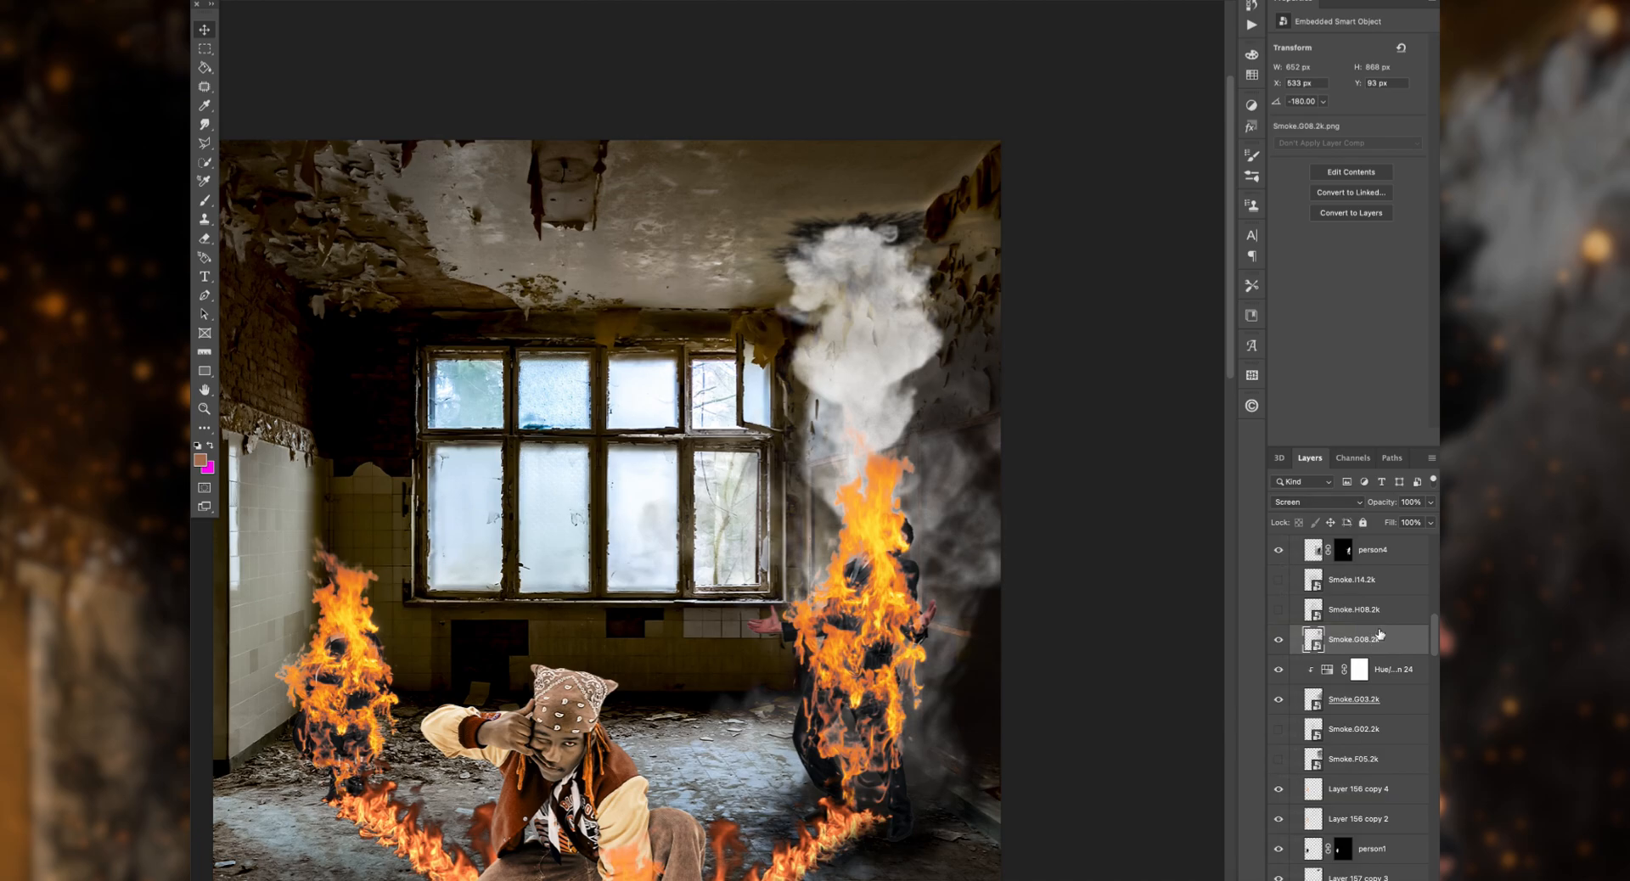
# Step: Copy the darkening Hue/Saturation adjustment above Smoke.G08.2k and clip it to that smoke
pyautogui.moveTo(1392, 670); pyautogui.dragTo(1395, 629)
pyautogui.keyDown('alt'); pyautogui.click(1397, 654); pyautogui.keyUp('alt')
pyautogui.click(1375, 670)
# Step: Test Darker Color on Smoke.G08.2k and settle on the Color Burn blend mode
pyautogui.click(1316, 503)
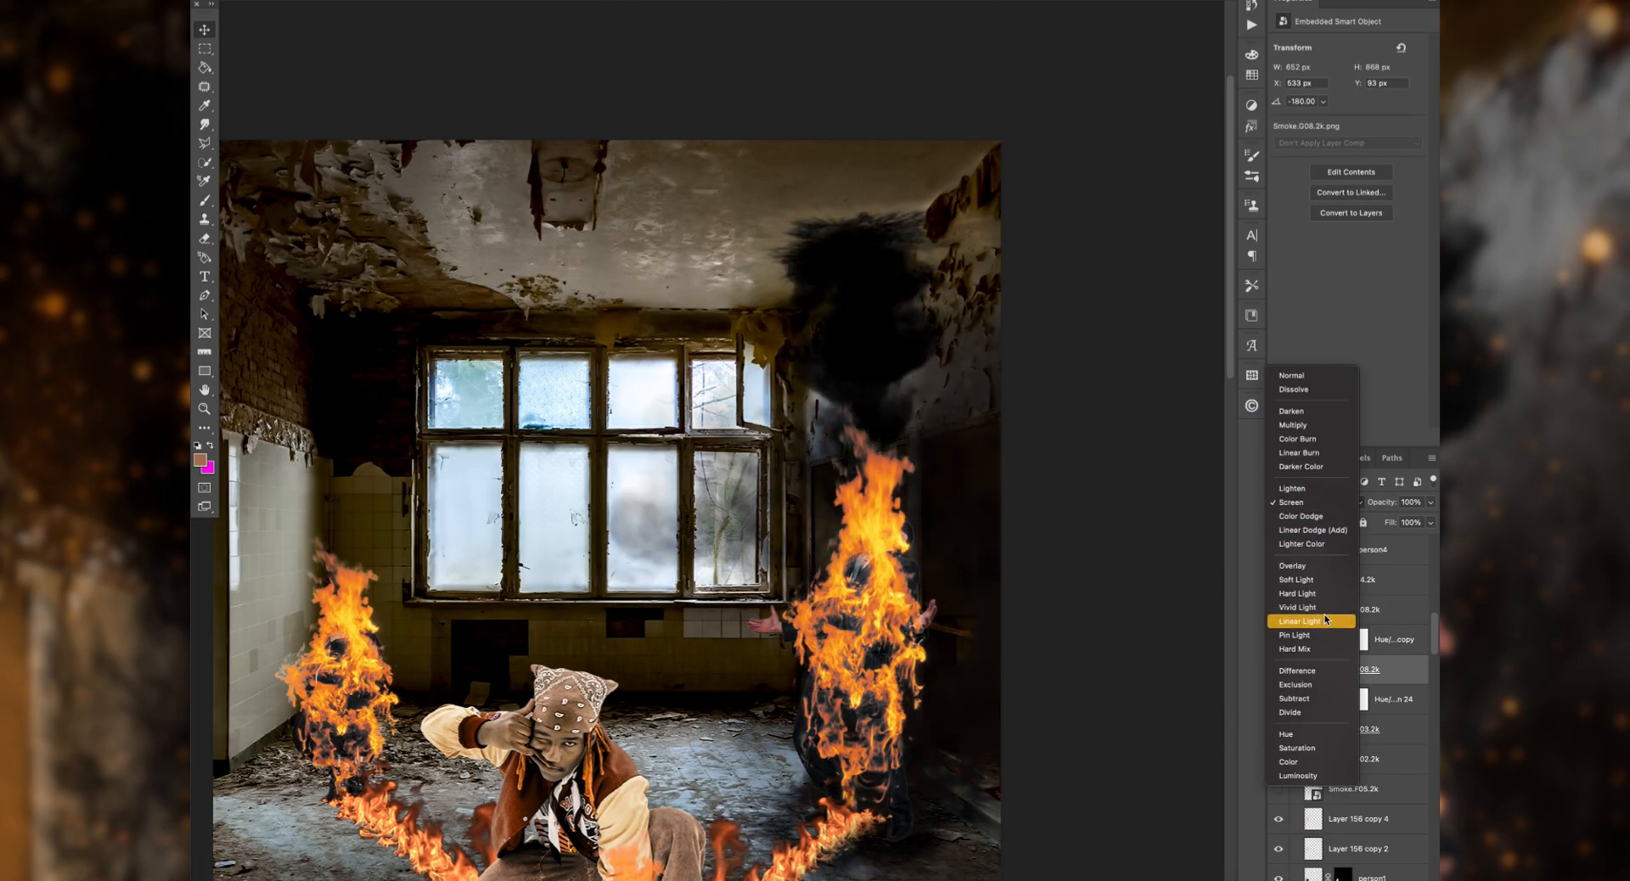
pyautogui.click(1312, 467)
pyautogui.click(1394, 640)
pyautogui.click(1375, 670)
pyautogui.click(1316, 502)
pyautogui.click(1332, 473)
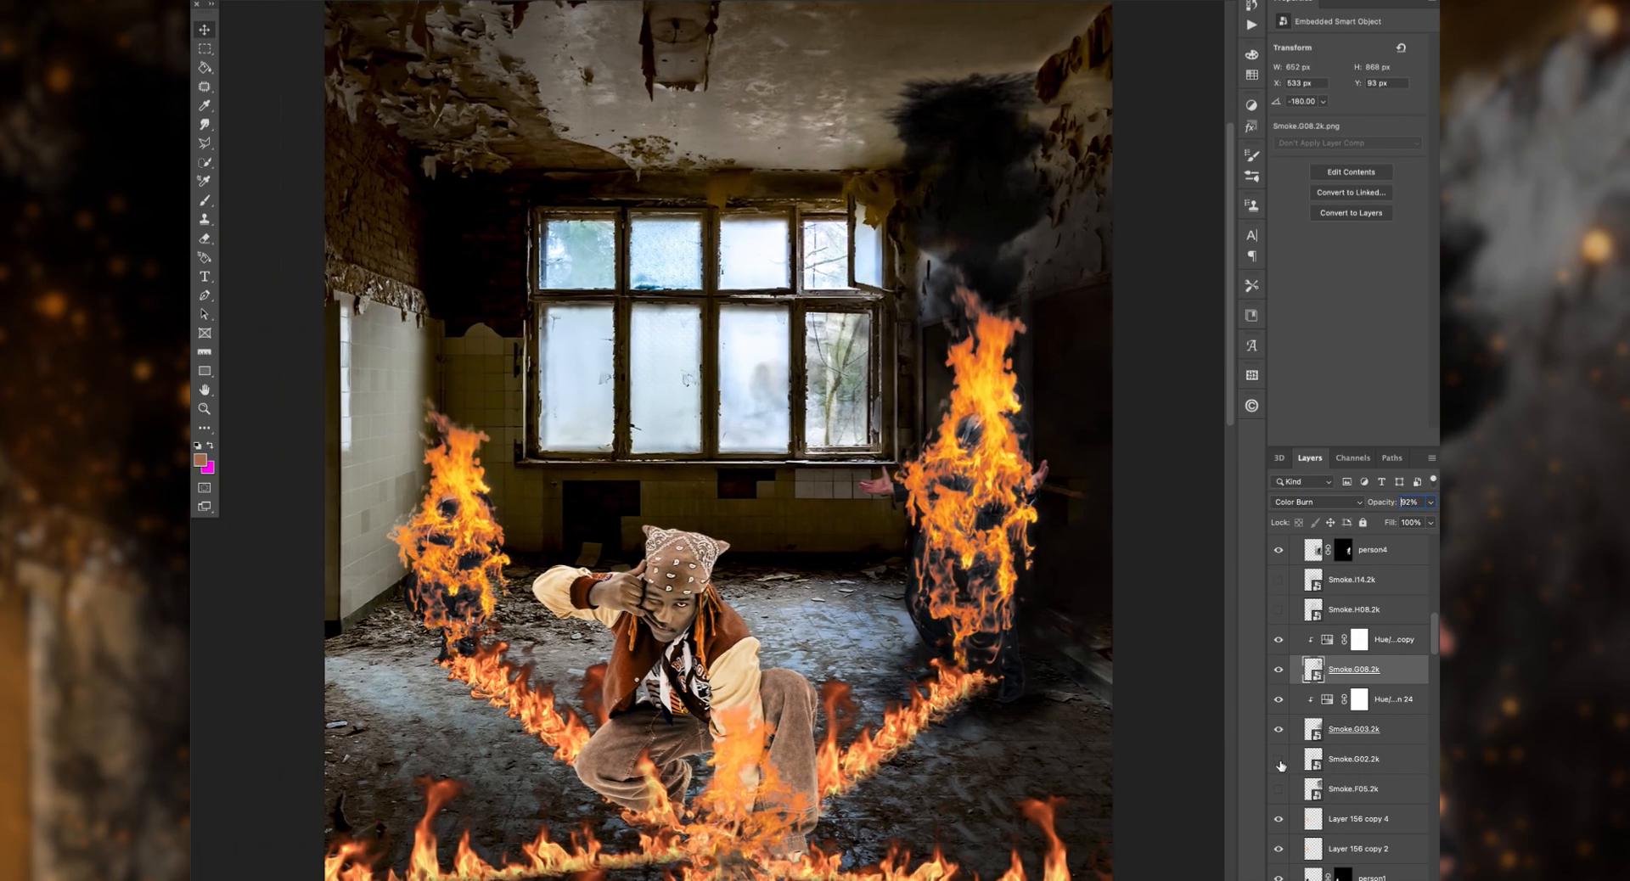
# Step: Position Smoke.I14.2k over the crouching man and blacken it with a clipped Hue/Saturation copy at Normal blending and saturation 100
pyautogui.click(1282, 764)
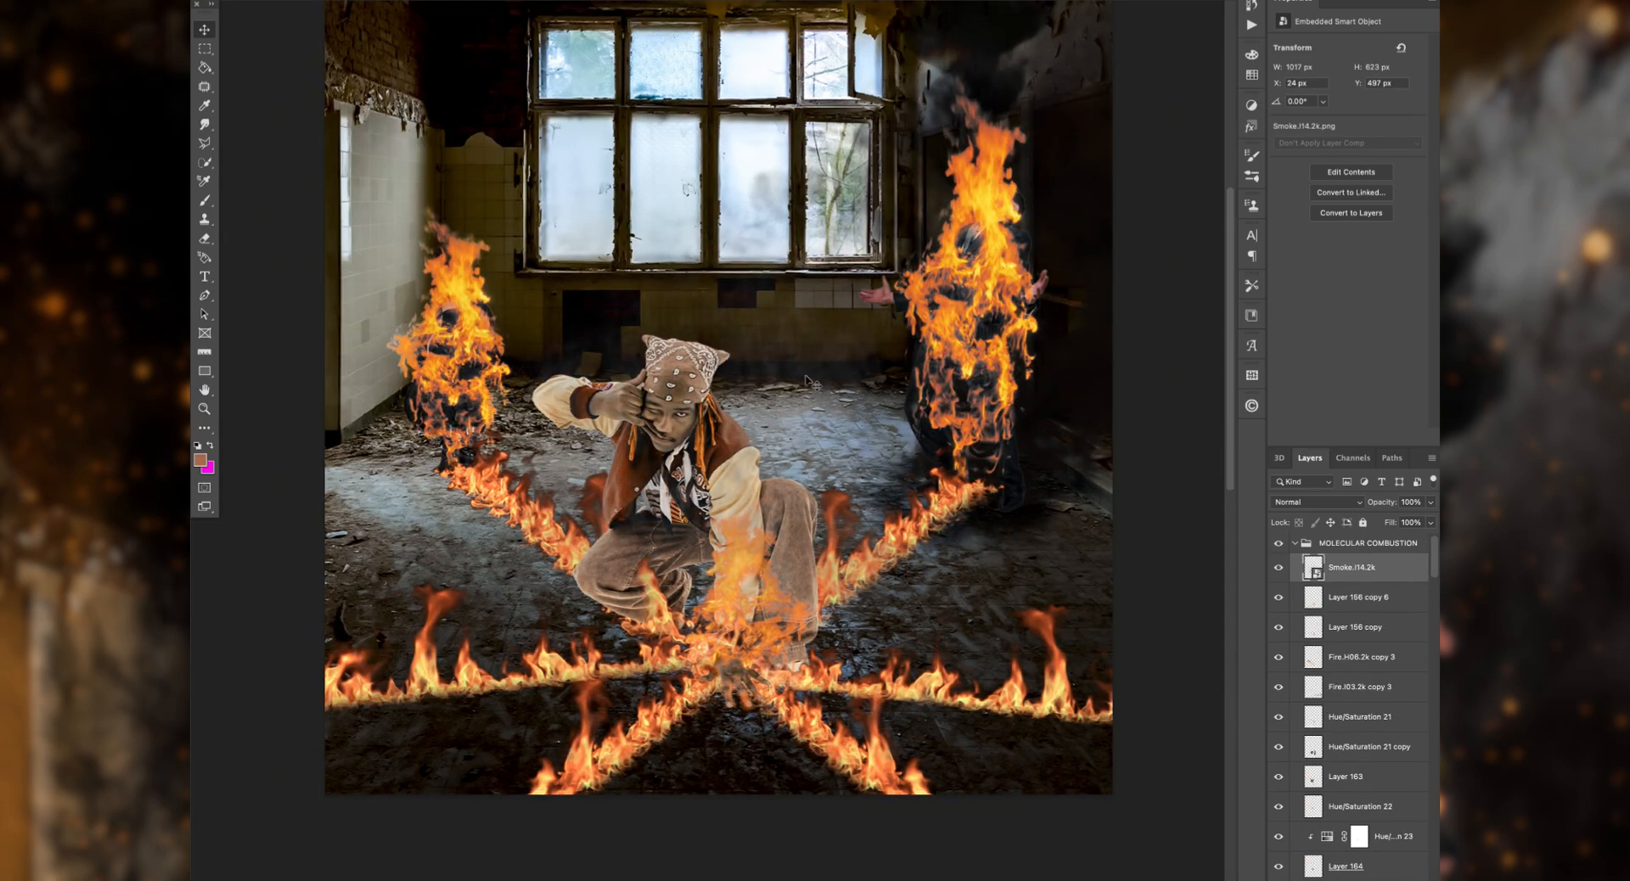
pyautogui.moveTo(827, 442); pyautogui.dragTo(836, 503)
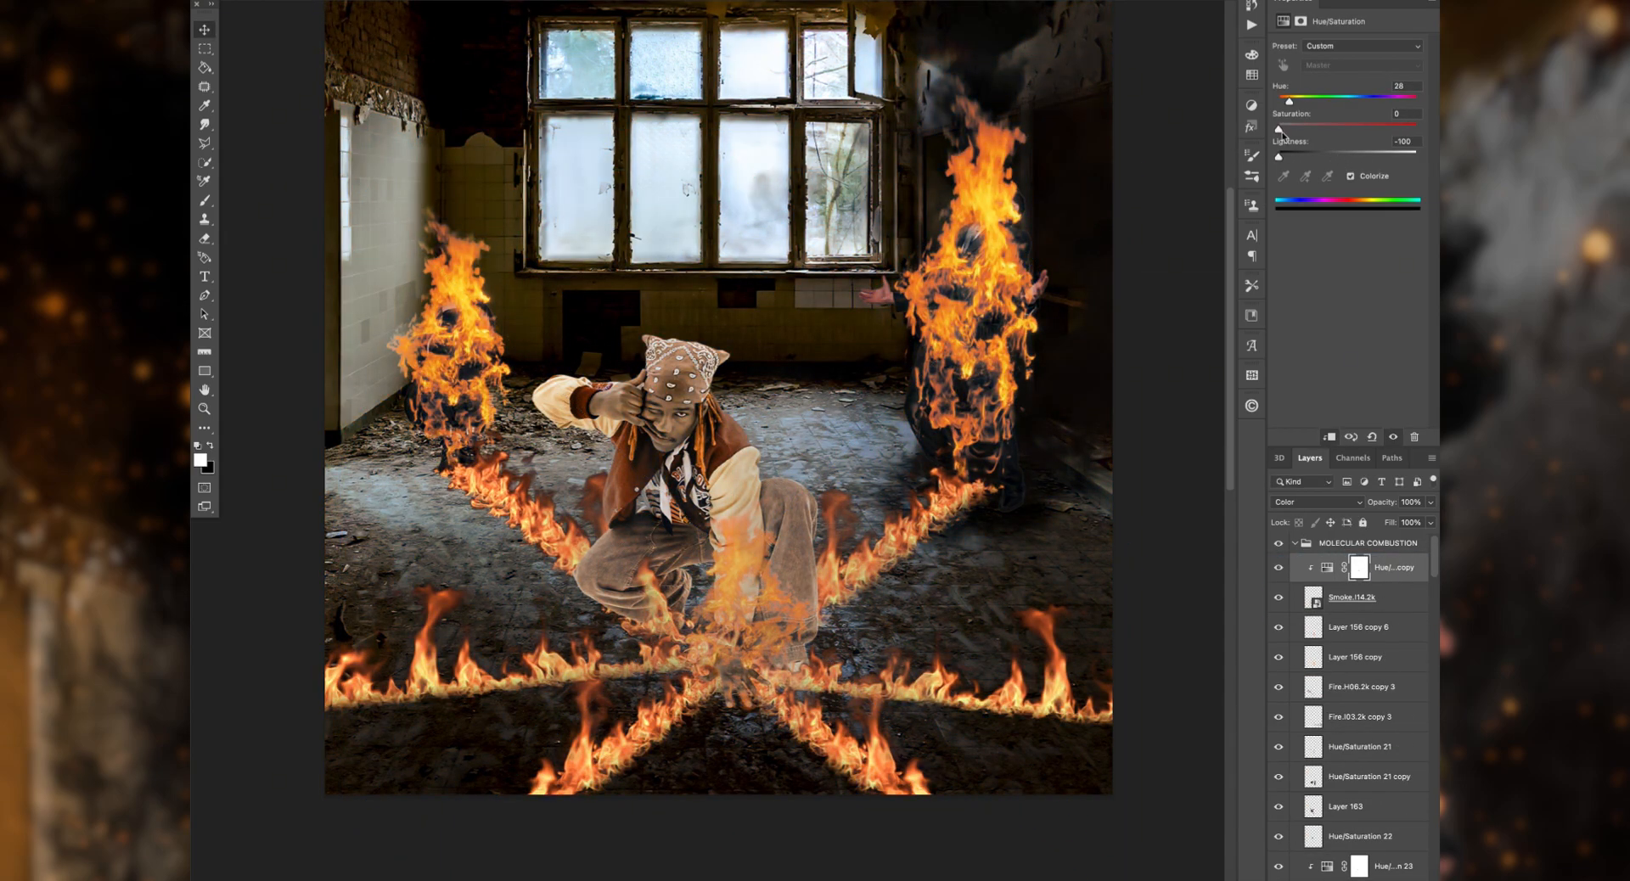
pyautogui.click(1317, 502)
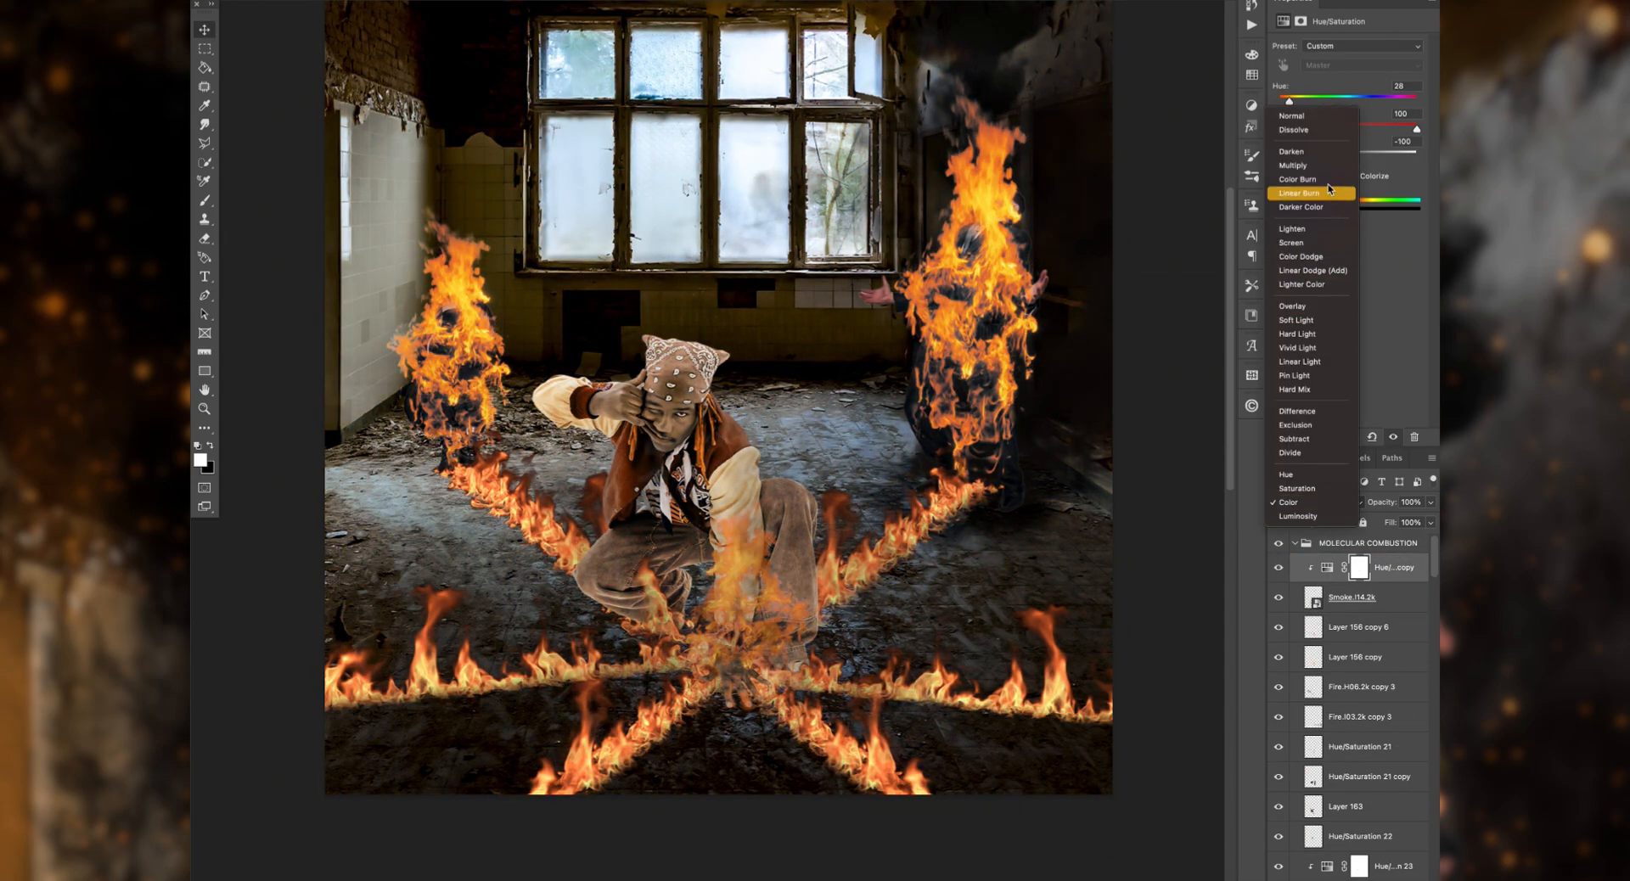
pyautogui.click(1316, 117)
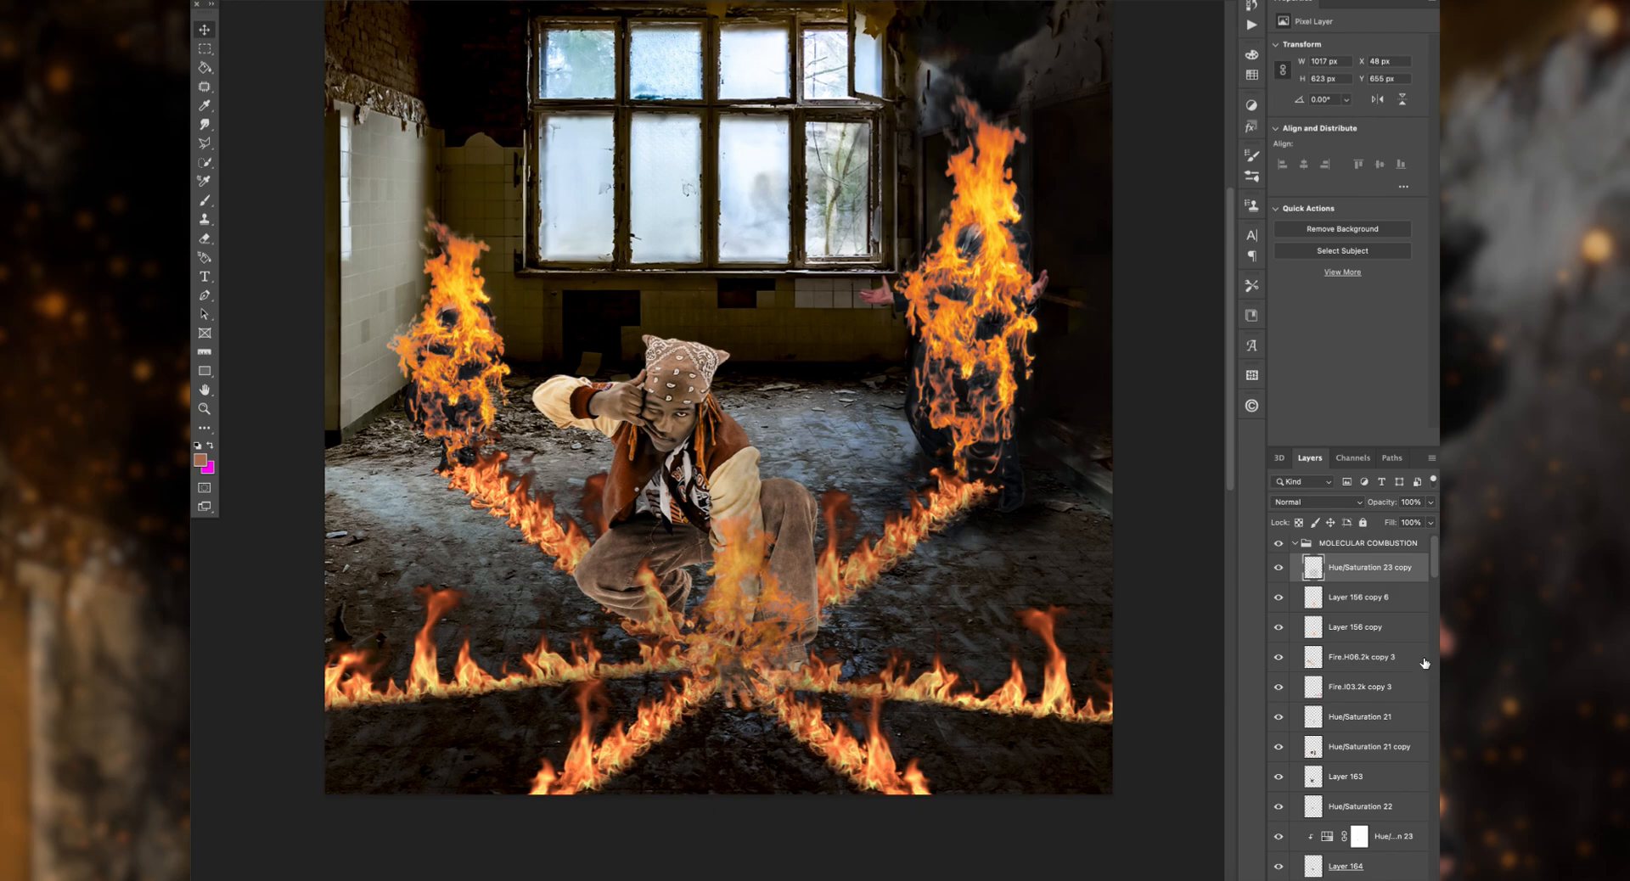
pyautogui.click(1316, 502)
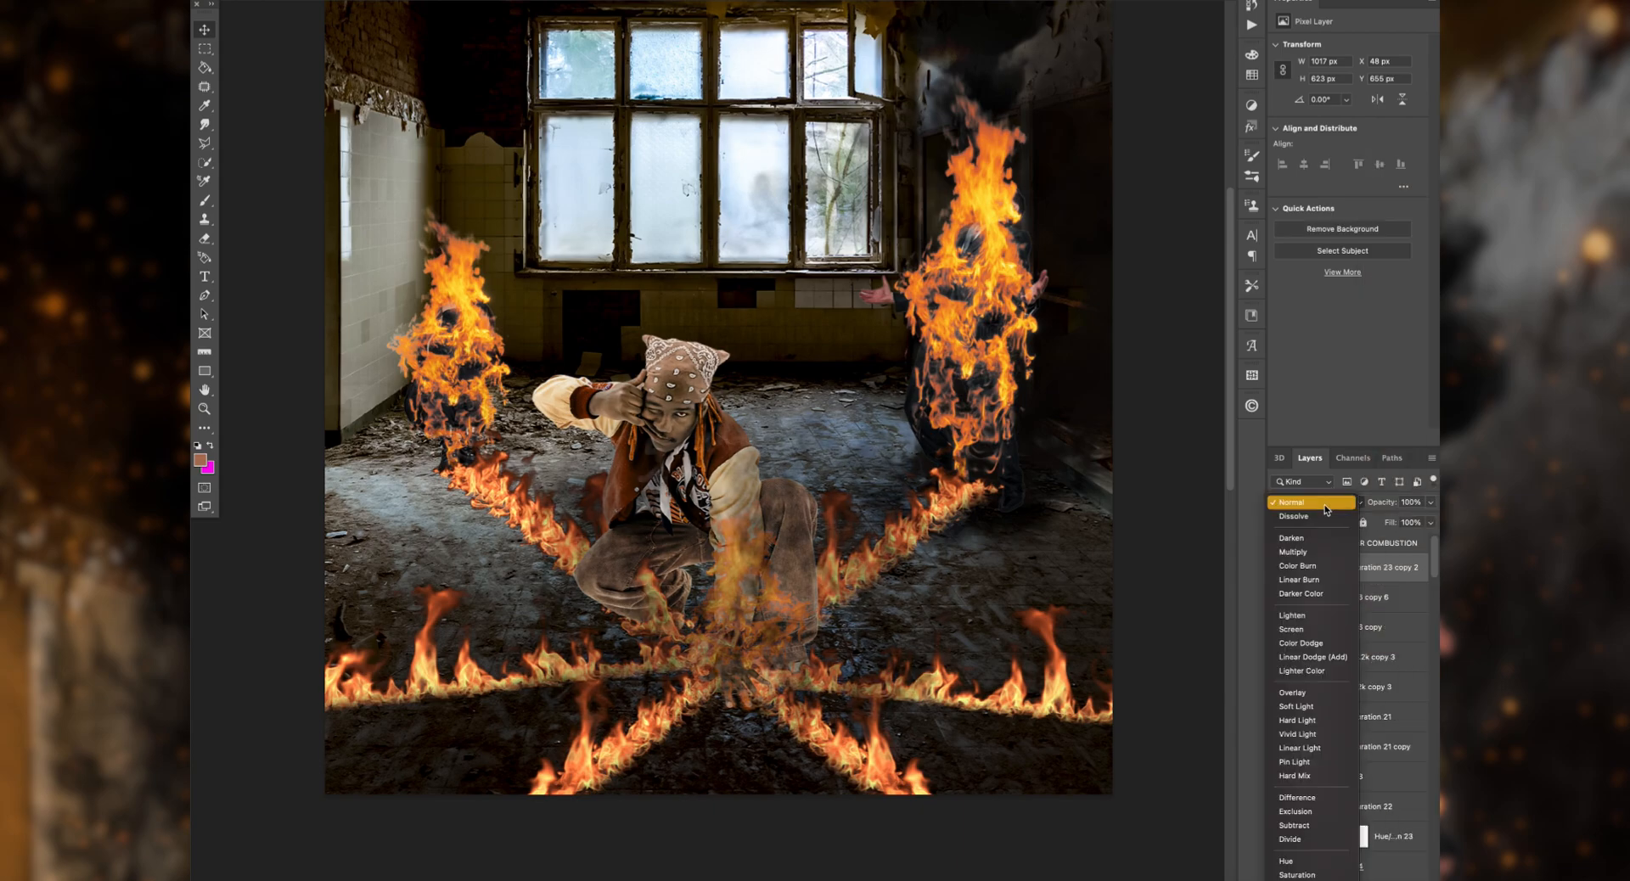
pyautogui.click(1312, 552)
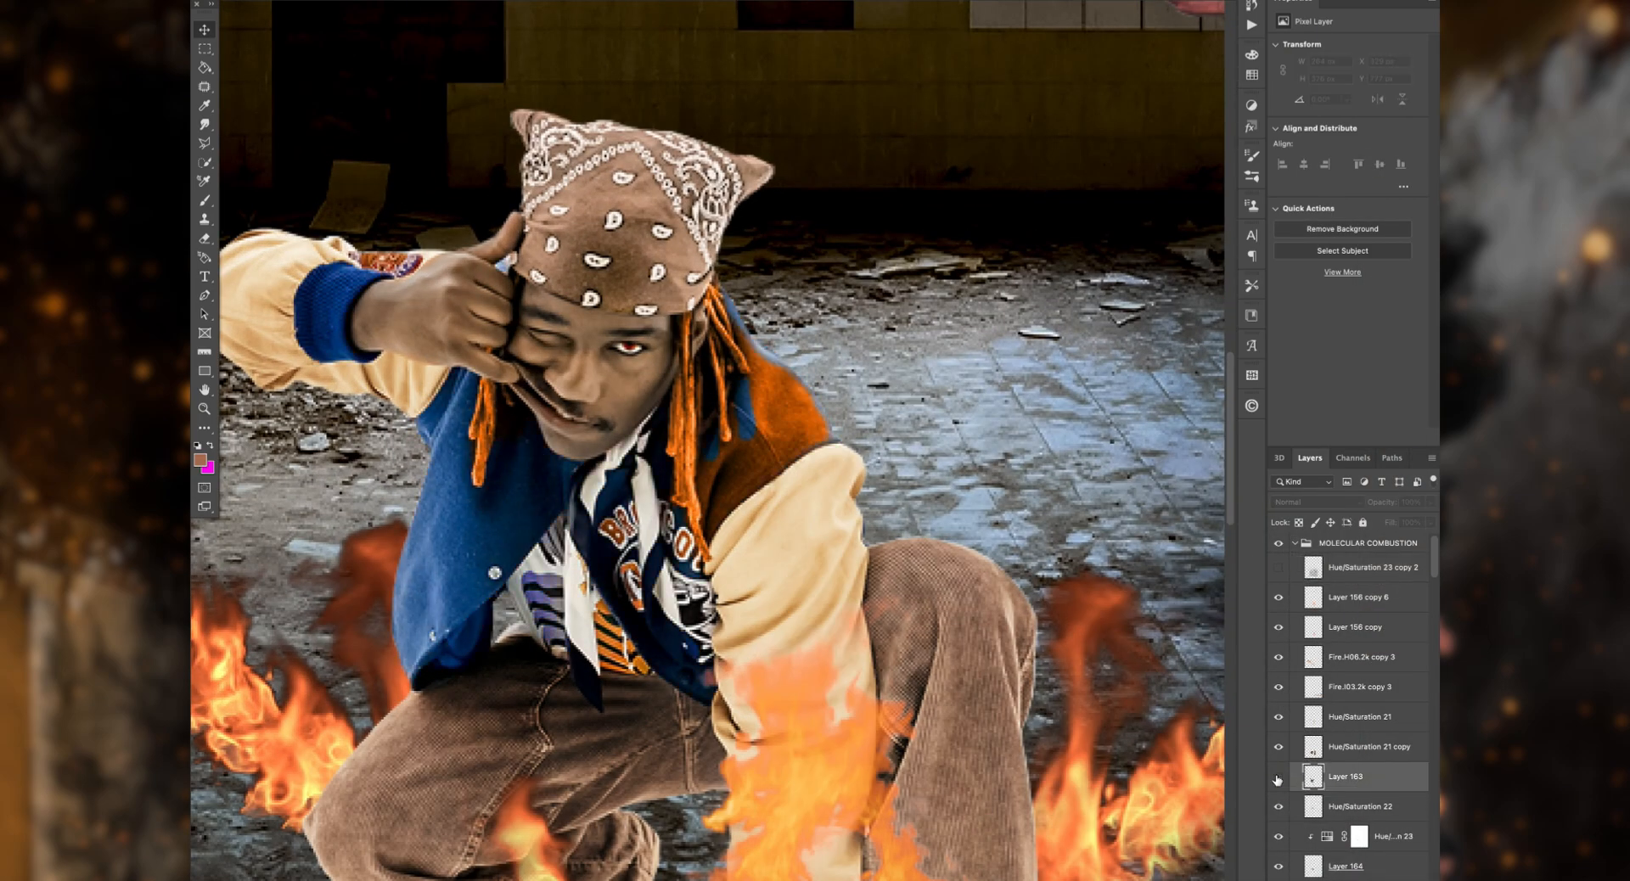
# Step: Erase the Hue/Saturation 23 recolouring from the man's jacket shoulder on its mask, hiding Layer 163 during the edit
pyautogui.click(1278, 779)
pyautogui.click(1358, 837)
pyautogui.press('e')
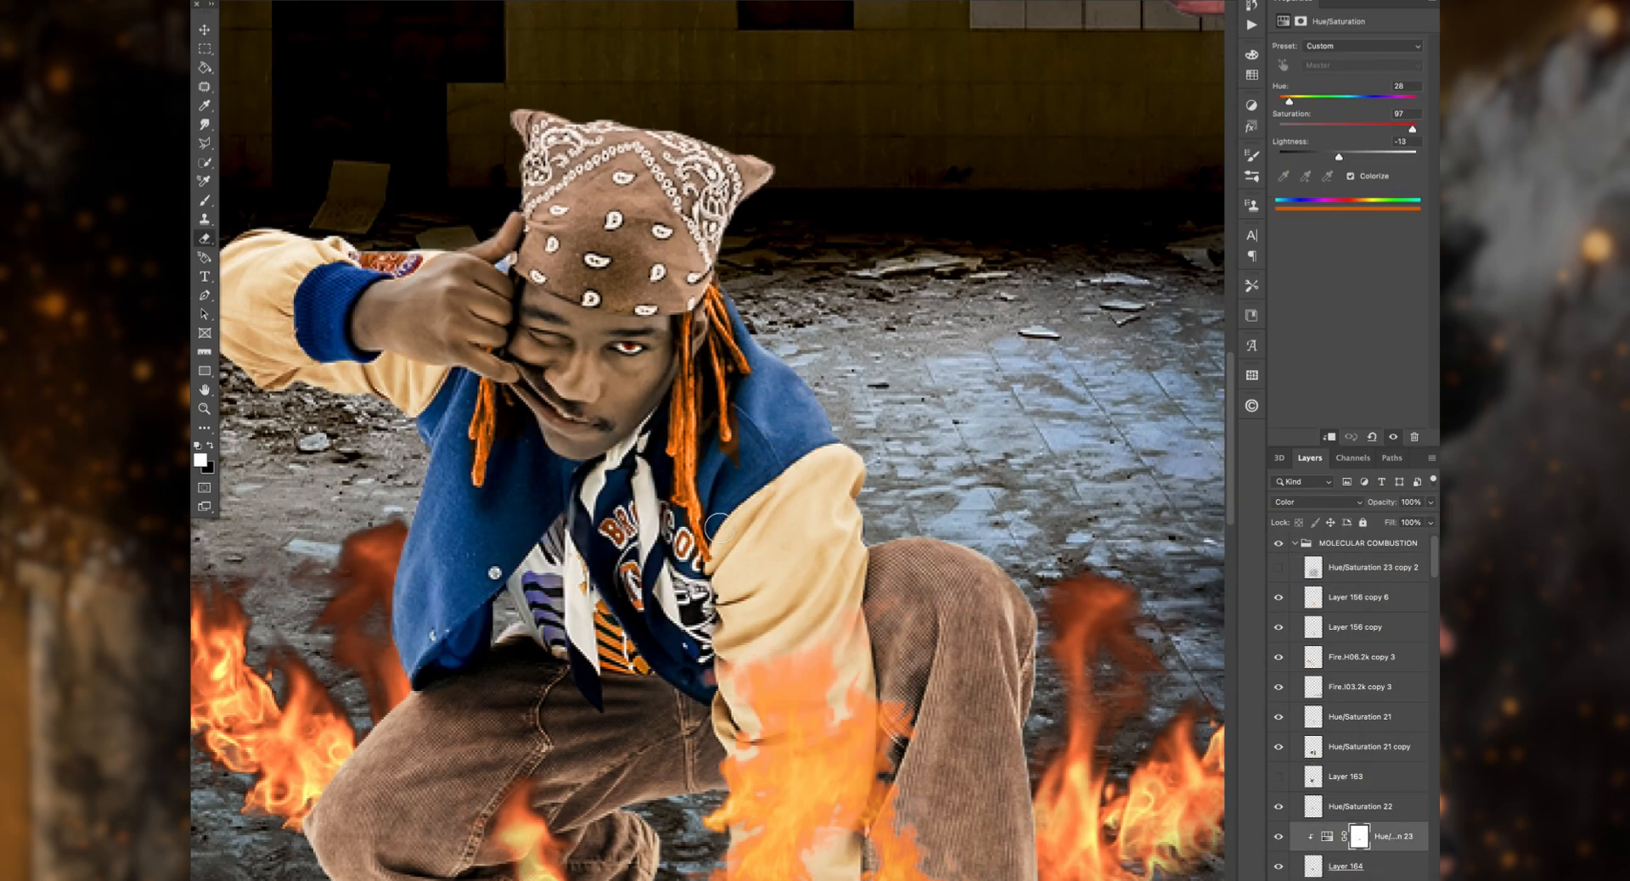
pyautogui.click(1277, 777)
pyautogui.click(1278, 567)
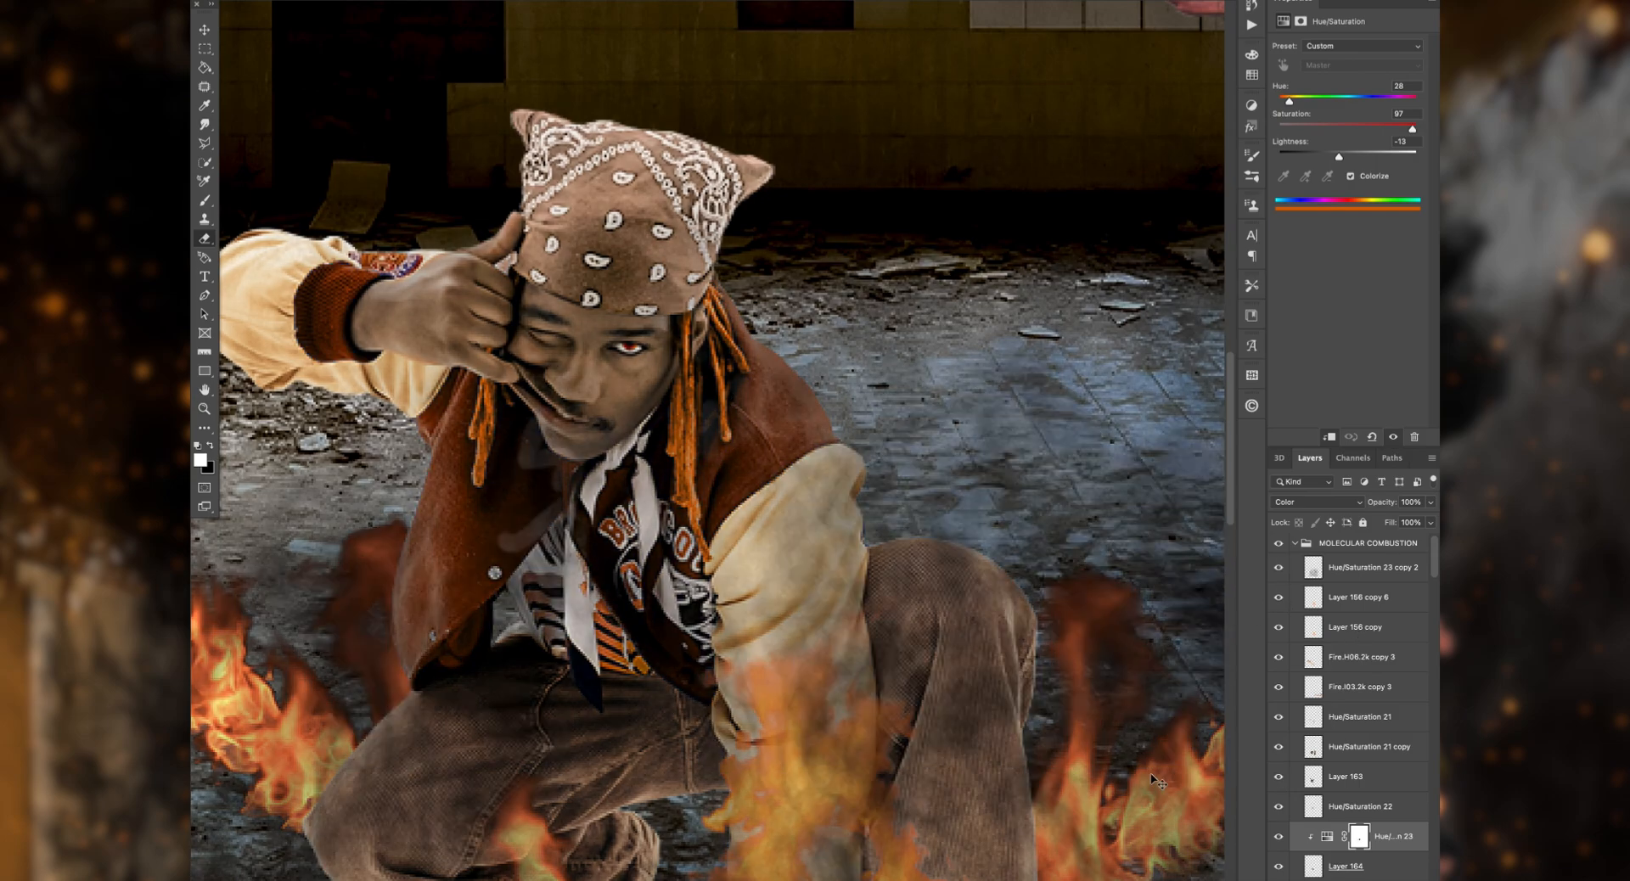
# Step: Try shifting and erasing the merged dark smoke over the crouching man, undo the last stroke, and hide the smoke layer
pyautogui.click(1282, 569)
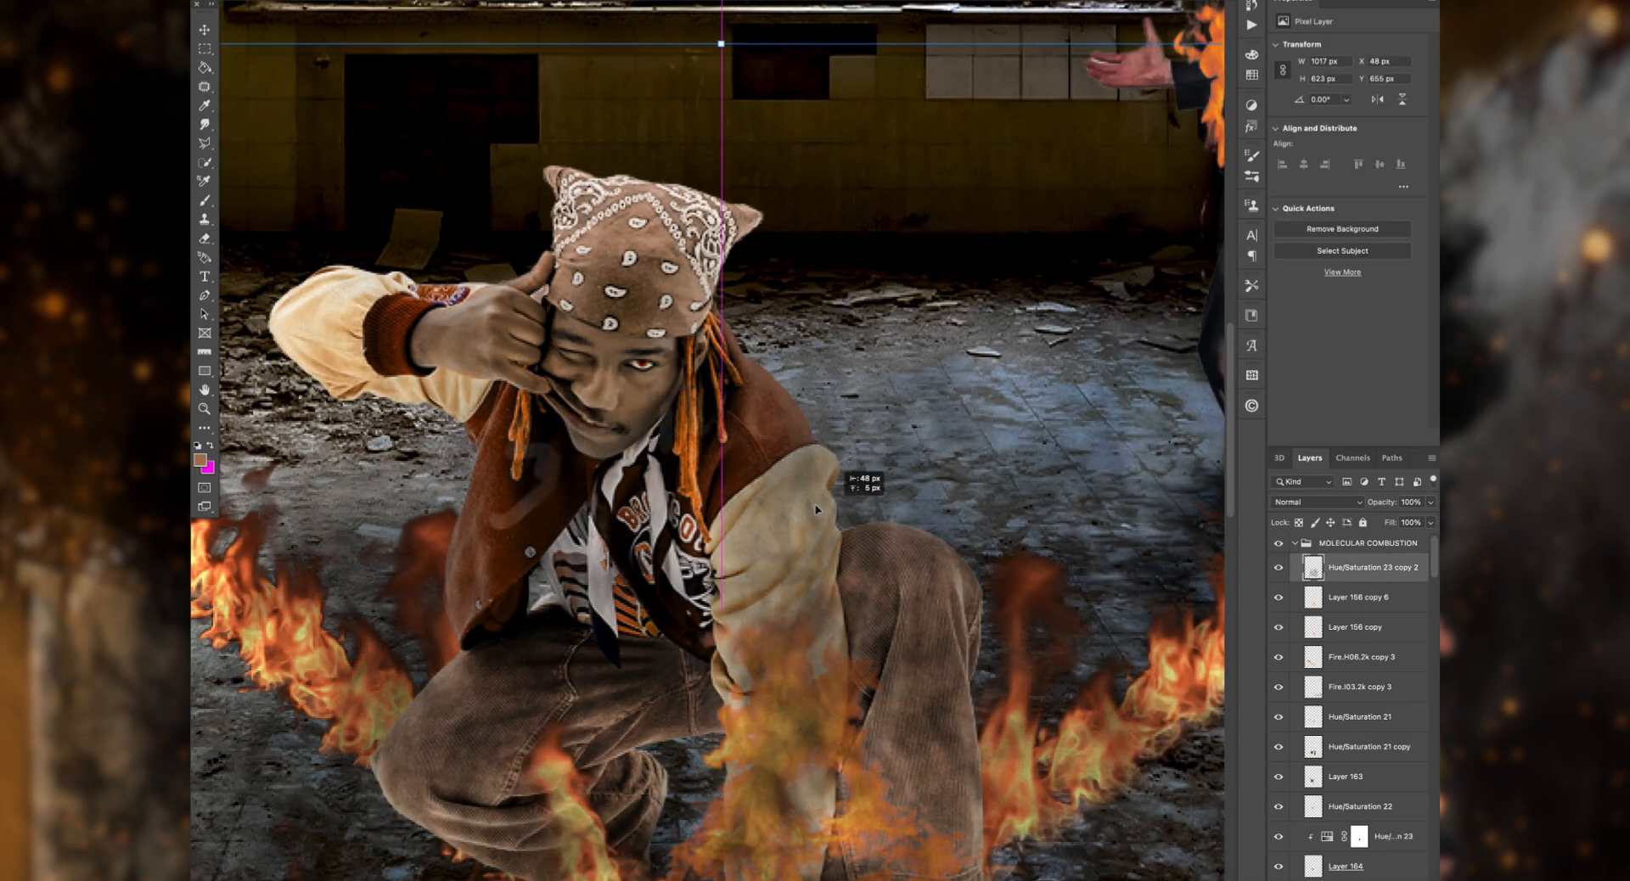
pyautogui.press('Return')
pyautogui.press('Return')
pyautogui.press('Return')
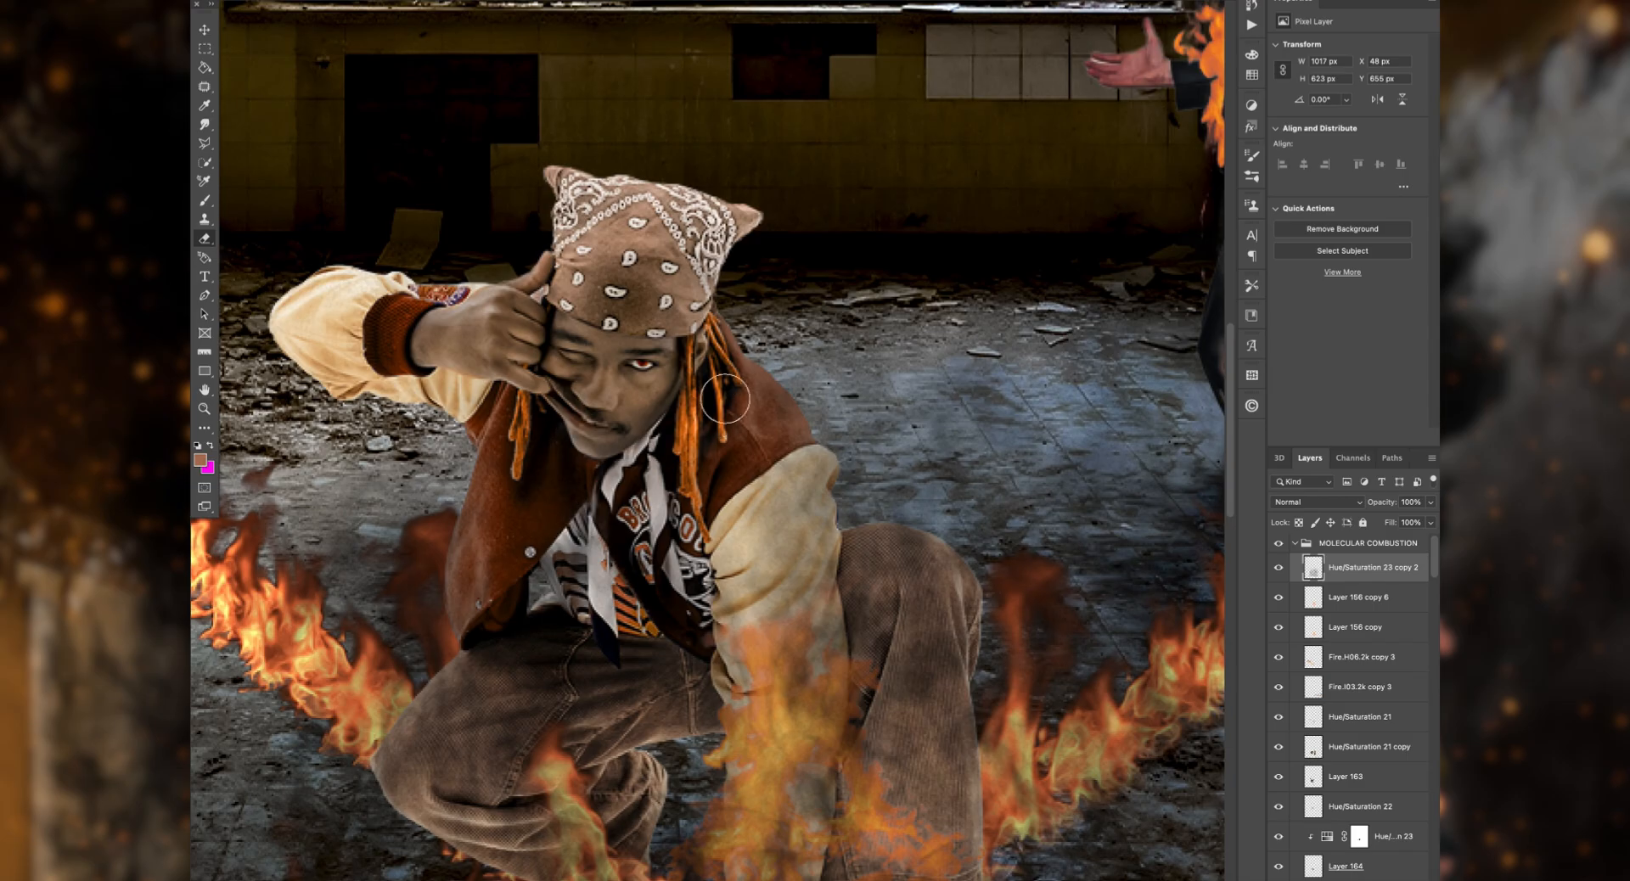
pyautogui.scroll(-5, 764, 420)
pyautogui.moveTo(721, 629)
pyautogui.mouseDown()
pyautogui.moveTo(809, 614)
pyautogui.moveTo(780, 204)
pyautogui.mouseUp()
pyautogui.press('super+z')
pyautogui.hscroll(-5, 815, 408)
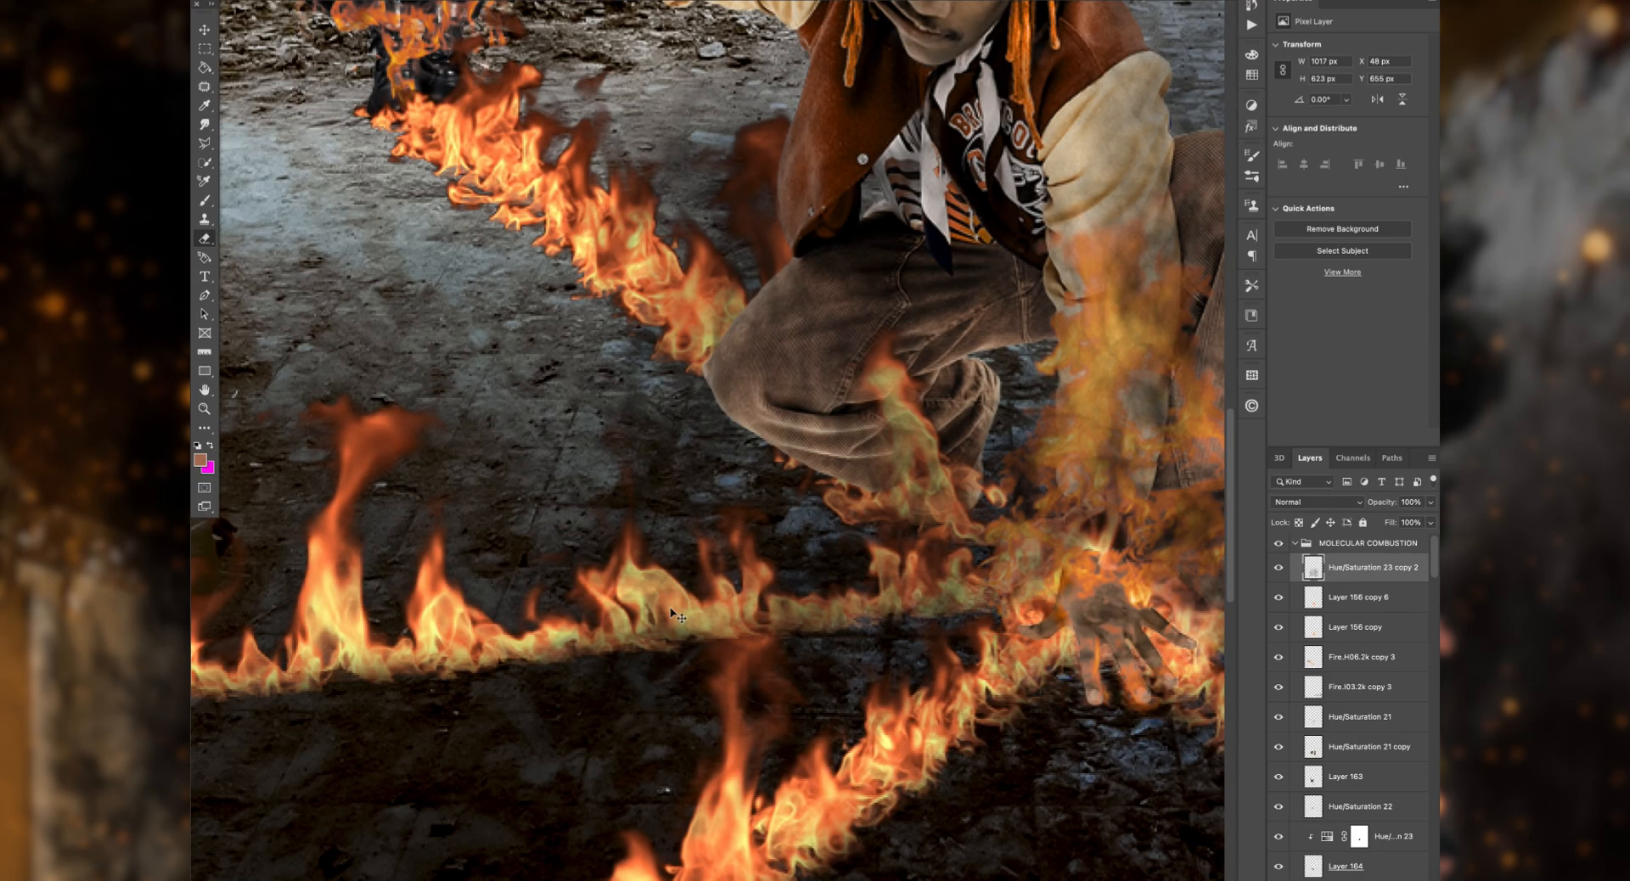
pyautogui.scroll(-5, 823, 372)
pyautogui.scroll(3, 849, 425)
pyautogui.click(1279, 567)
pyautogui.hscroll(5, 1157, 80)
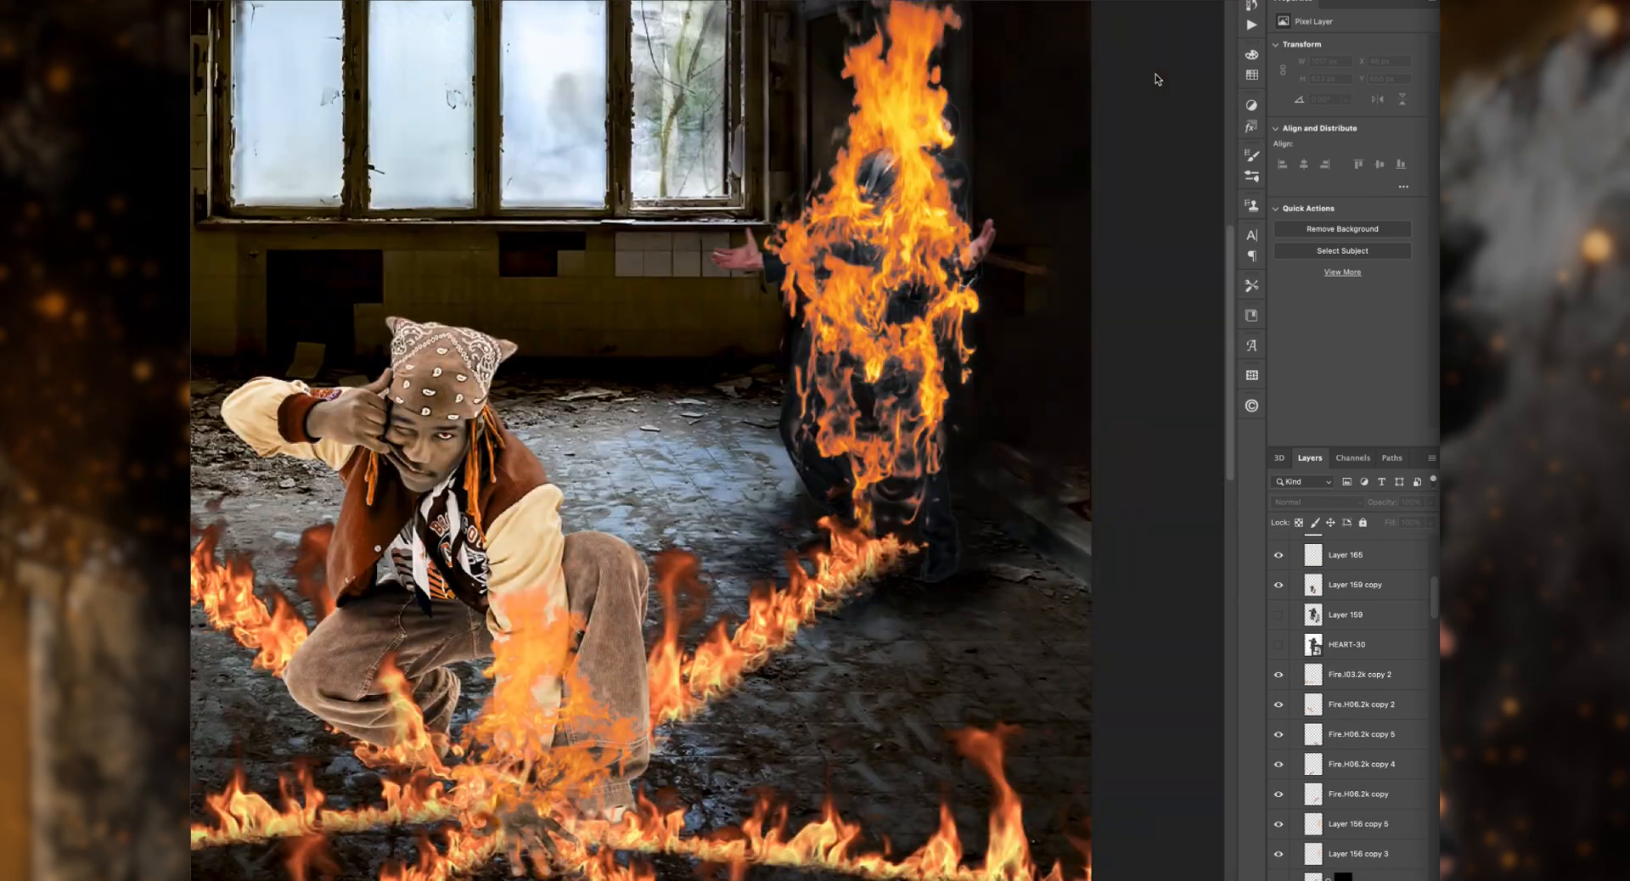
# Step: Place Fire.H03.2k-2 over the standing burning figure's lower body with the Screen blend mode
pyautogui.hscroll(-2, 1157, 80)
pyautogui.moveTo(1157, 79); pyautogui.dragTo(1024, 511)
pyautogui.press('Return')
pyautogui.click(1317, 502)
pyautogui.click(1301, 640)
# Step: Stack Fire.H03.2k-2 just above person4, discard the spare duplicate, and adjust the fire's placement around the figure's legs
pyautogui.moveTo(1389, 569); pyautogui.dragTo(1394, 756)
pyautogui.press('super+j')
pyautogui.click(1279, 771)
pyautogui.click(1393, 712)
pyautogui.moveTo(1080, 543)
pyautogui.mouseDown()
pyautogui.moveTo(1023, 576)
pyautogui.moveTo(867, 514)
pyautogui.mouseUp()
pyautogui.click(1390, 776)
pyautogui.press('Delete')
pyautogui.click(1390, 719)
pyautogui.press('super+t')
pyautogui.moveTo(1004, 406); pyautogui.dragTo(1007, 455)
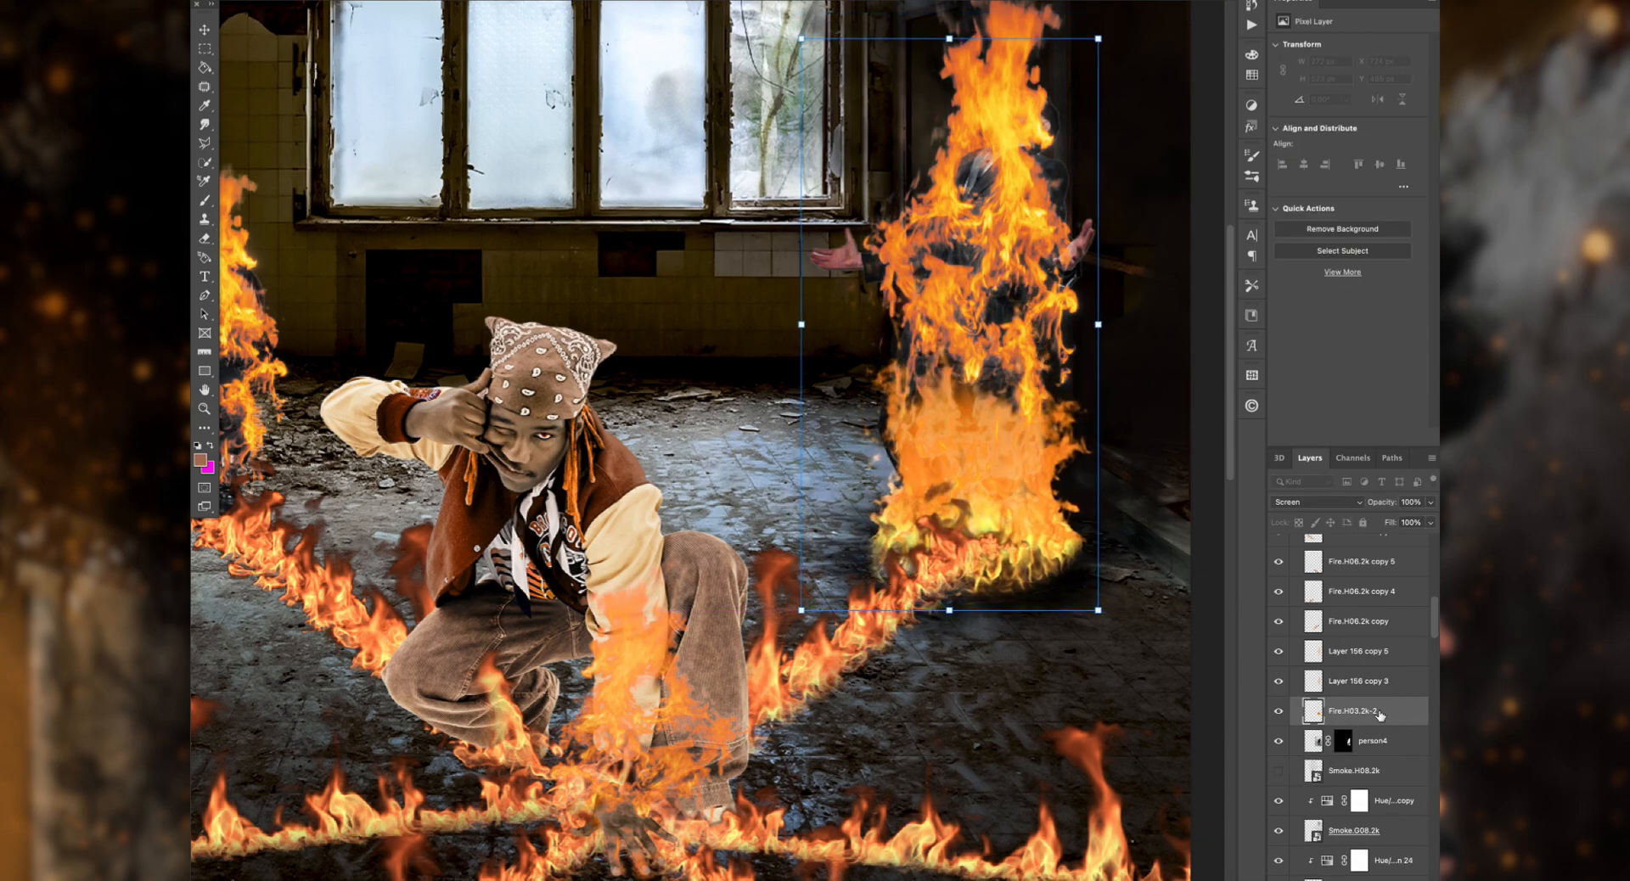
# Step: Move Fire.H03.2k-2 above Fire.H06.2k copy and set its blend mode to Lighten
pyautogui.click(1410, 686)
pyautogui.click(1339, 503)
pyautogui.click(1405, 718)
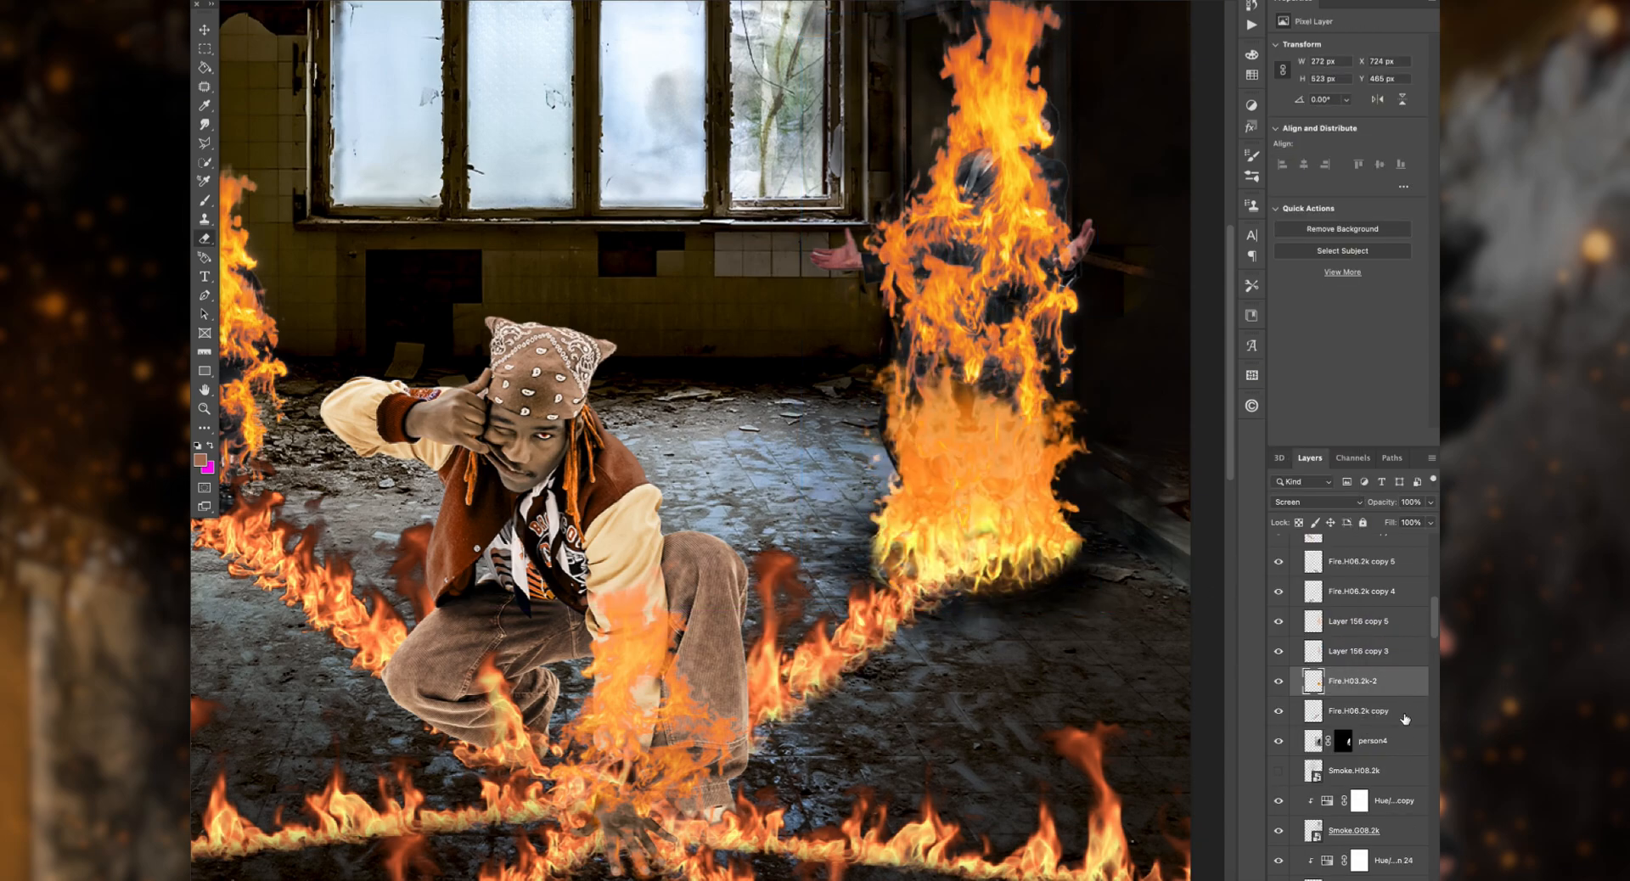
pyautogui.click(1342, 503)
pyautogui.click(1338, 489)
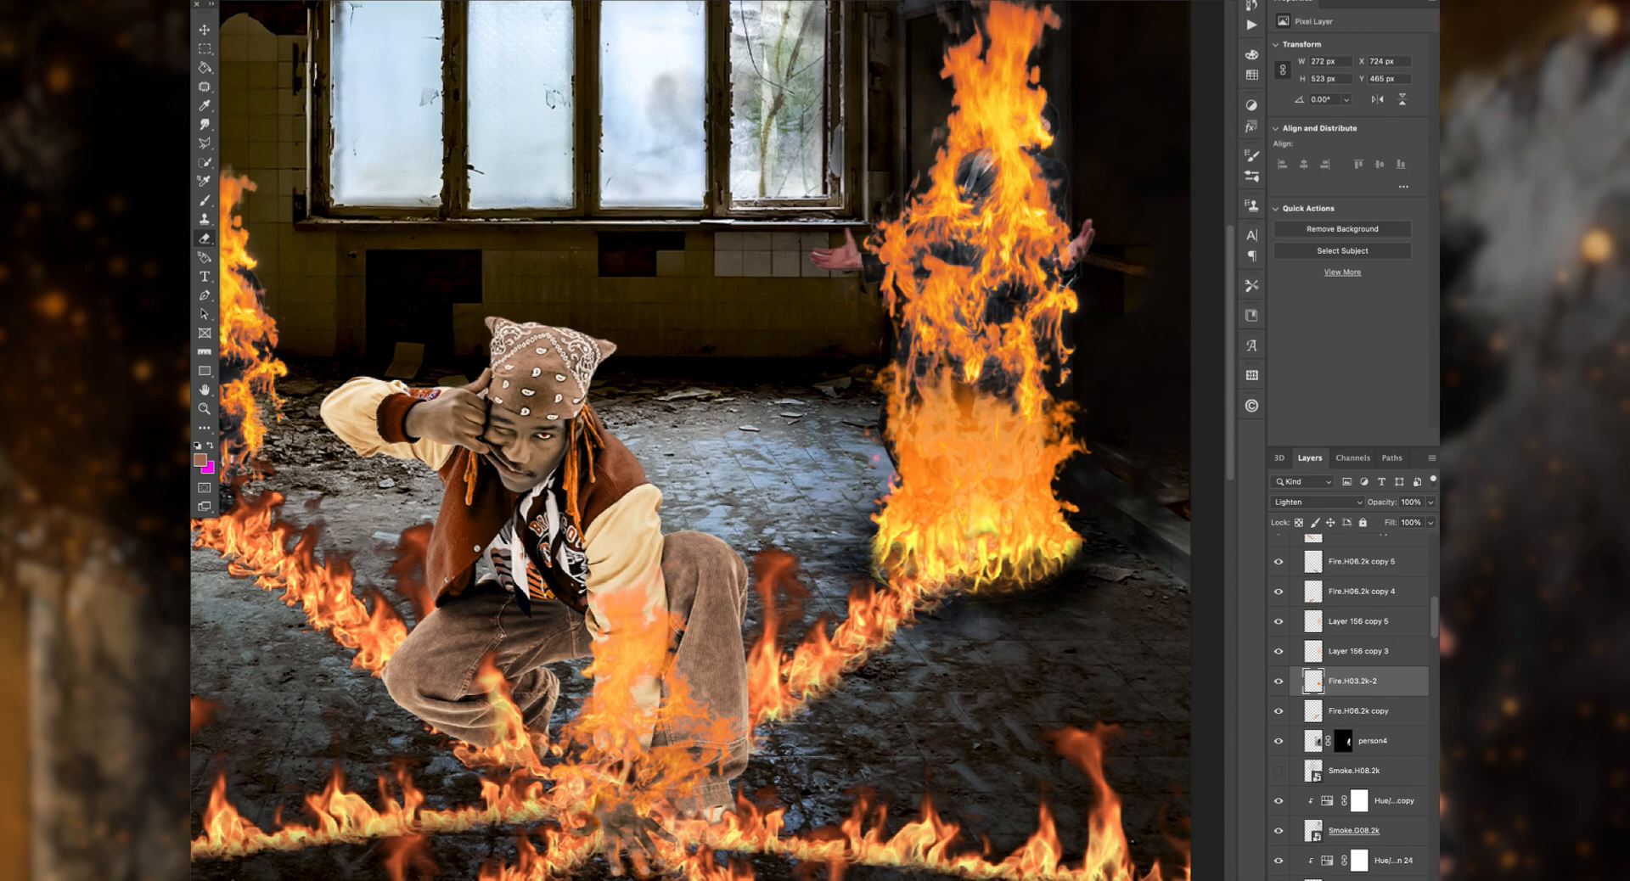
# Step: Nudge Fire.H03.2k-2 slightly upward on the standing burning figure
pyautogui.press('super+t')
pyautogui.moveTo(934, 479); pyautogui.dragTo(933, 466)
pyautogui.press('Return')
pyautogui.hscroll(-3, 1002, 622)
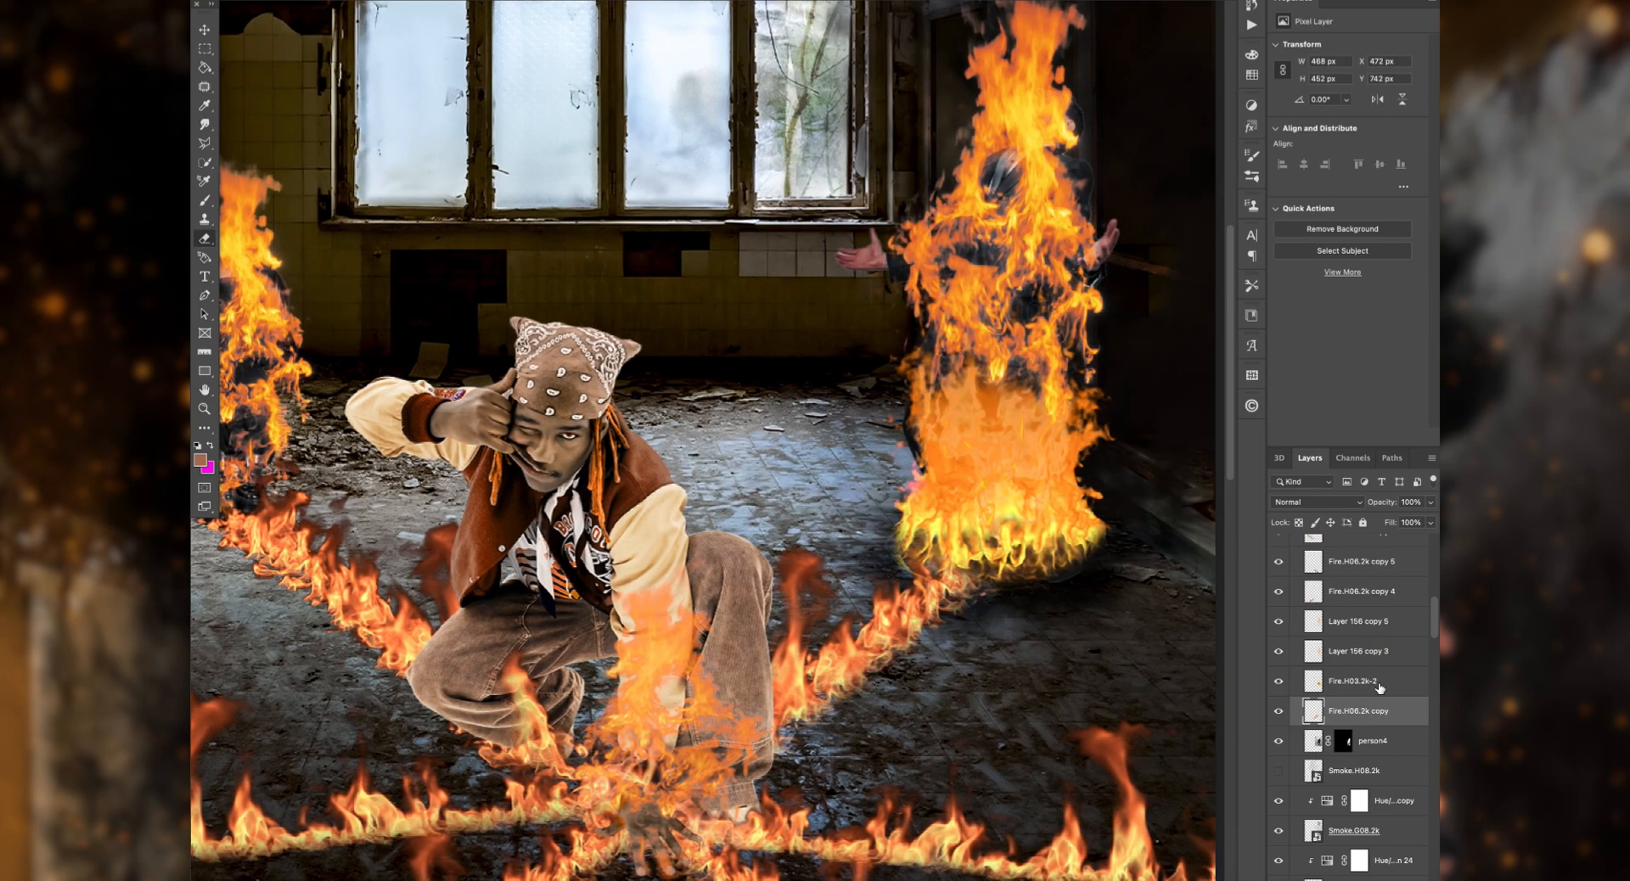
# Step: Set Fire.H03.2k-2's opacity to 77% and add a copy of that fire beneath person4
pyautogui.moveTo(1382, 505); pyautogui.dragTo(1373, 504)
pyautogui.scroll(4, 934, 476)
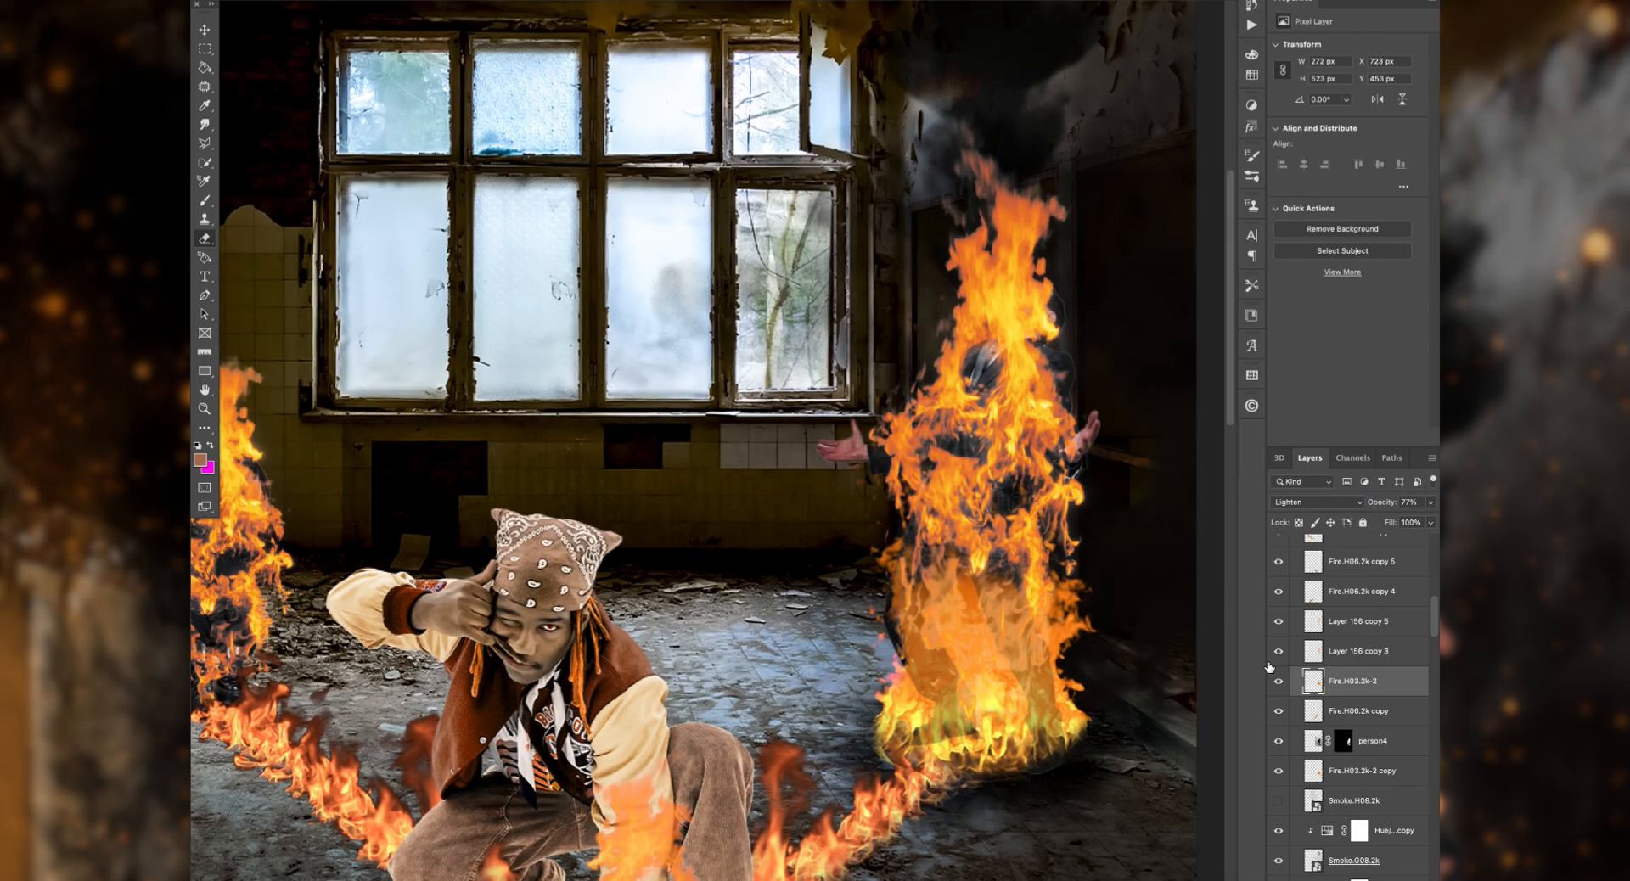
pyautogui.hscroll(-8, 765, 476)
pyautogui.scroll(-3, 764, 475)
# Step: Place another Fire.H03.2k-2 above person1, scaled to 254 × 489 px over the left burning figure, with the Lighten blend mode
pyautogui.moveTo(1397, 681); pyautogui.dragTo(1408, 611)
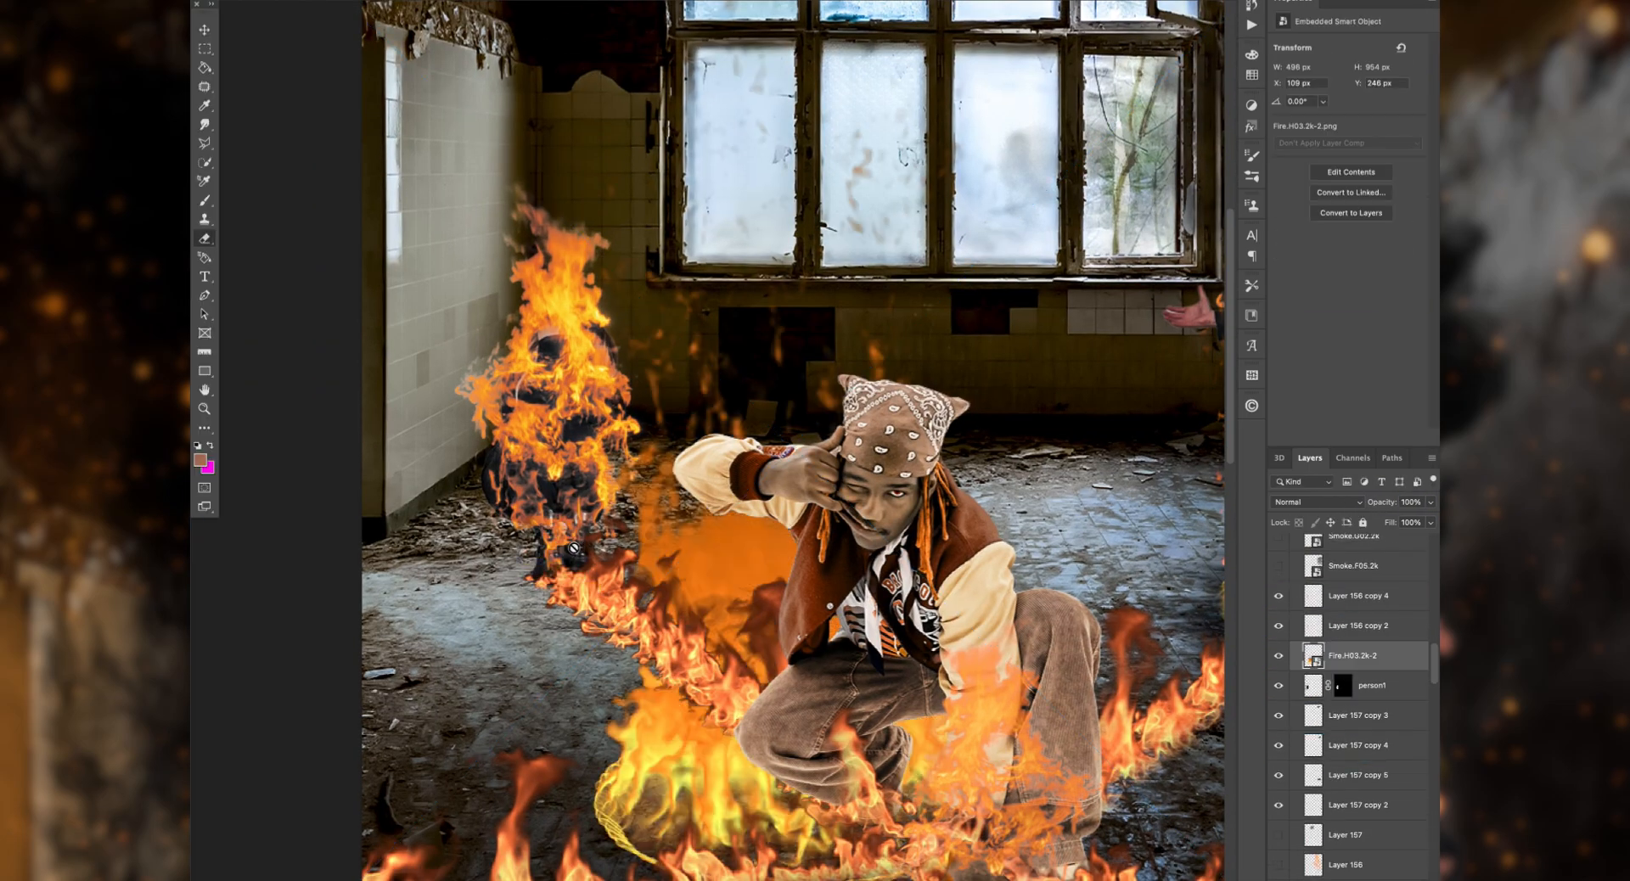
pyautogui.scroll(3, 202, 551)
pyautogui.hscroll(-1, 202, 551)
pyautogui.moveTo(237, 555); pyautogui.dragTo(825, 555)
pyautogui.moveTo(1148, 550); pyautogui.dragTo(610, 468)
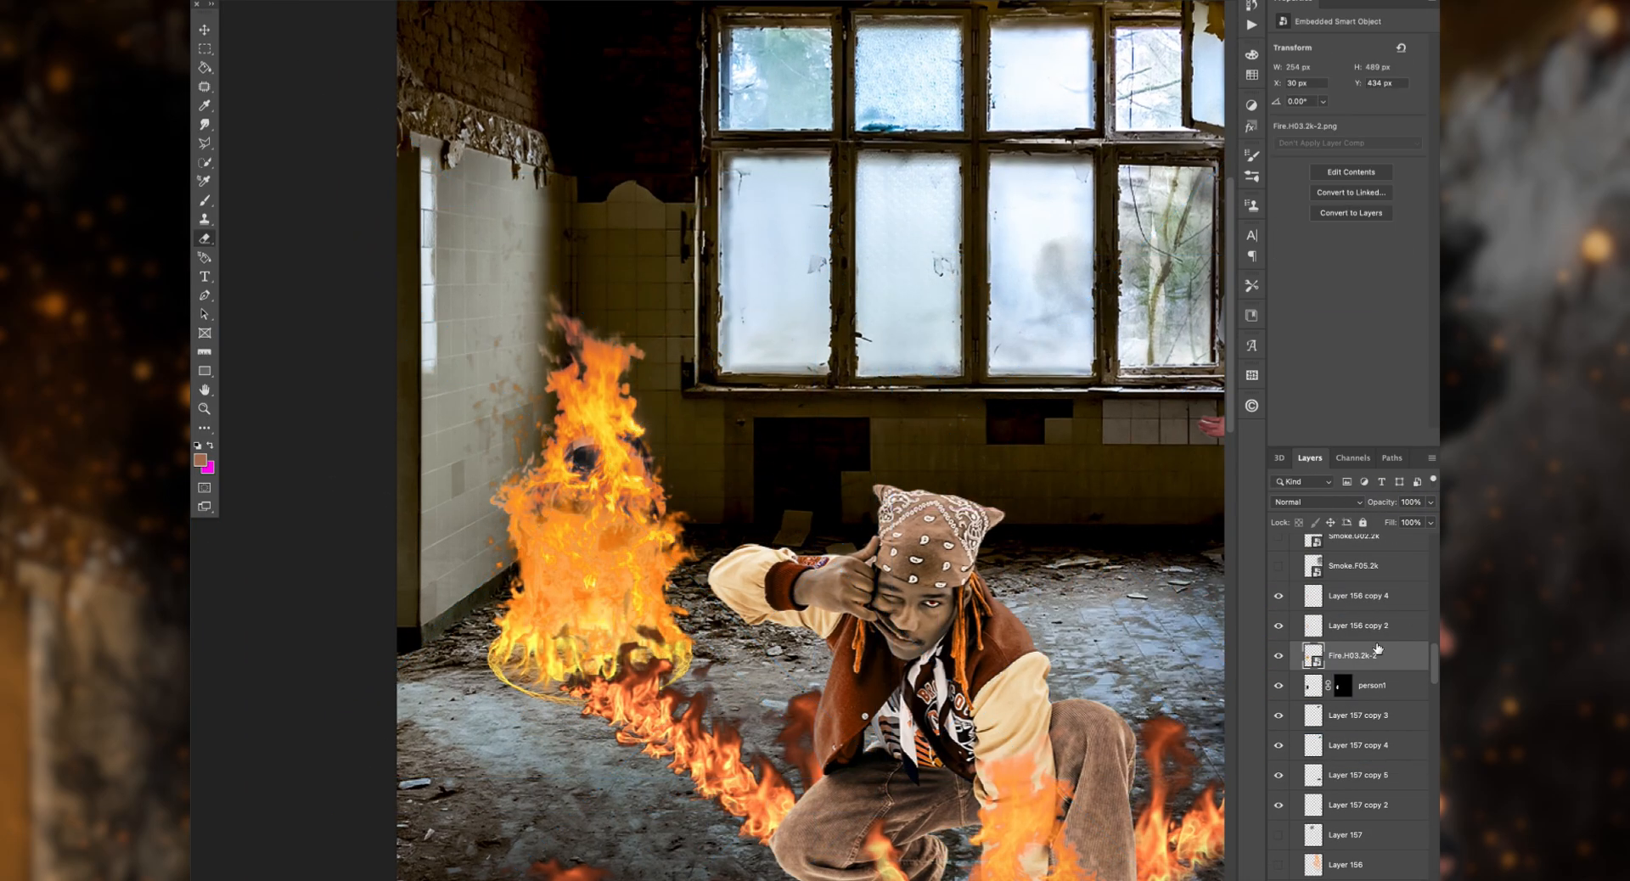
pyautogui.click(1316, 502)
pyautogui.click(1312, 629)
# Step: Stack the two Fire.H06.2k copies between Fire.H03.2k-2 and person1, and erase the yellow rim around the rasterized fire's base
pyautogui.scroll(5, 1358, 662)
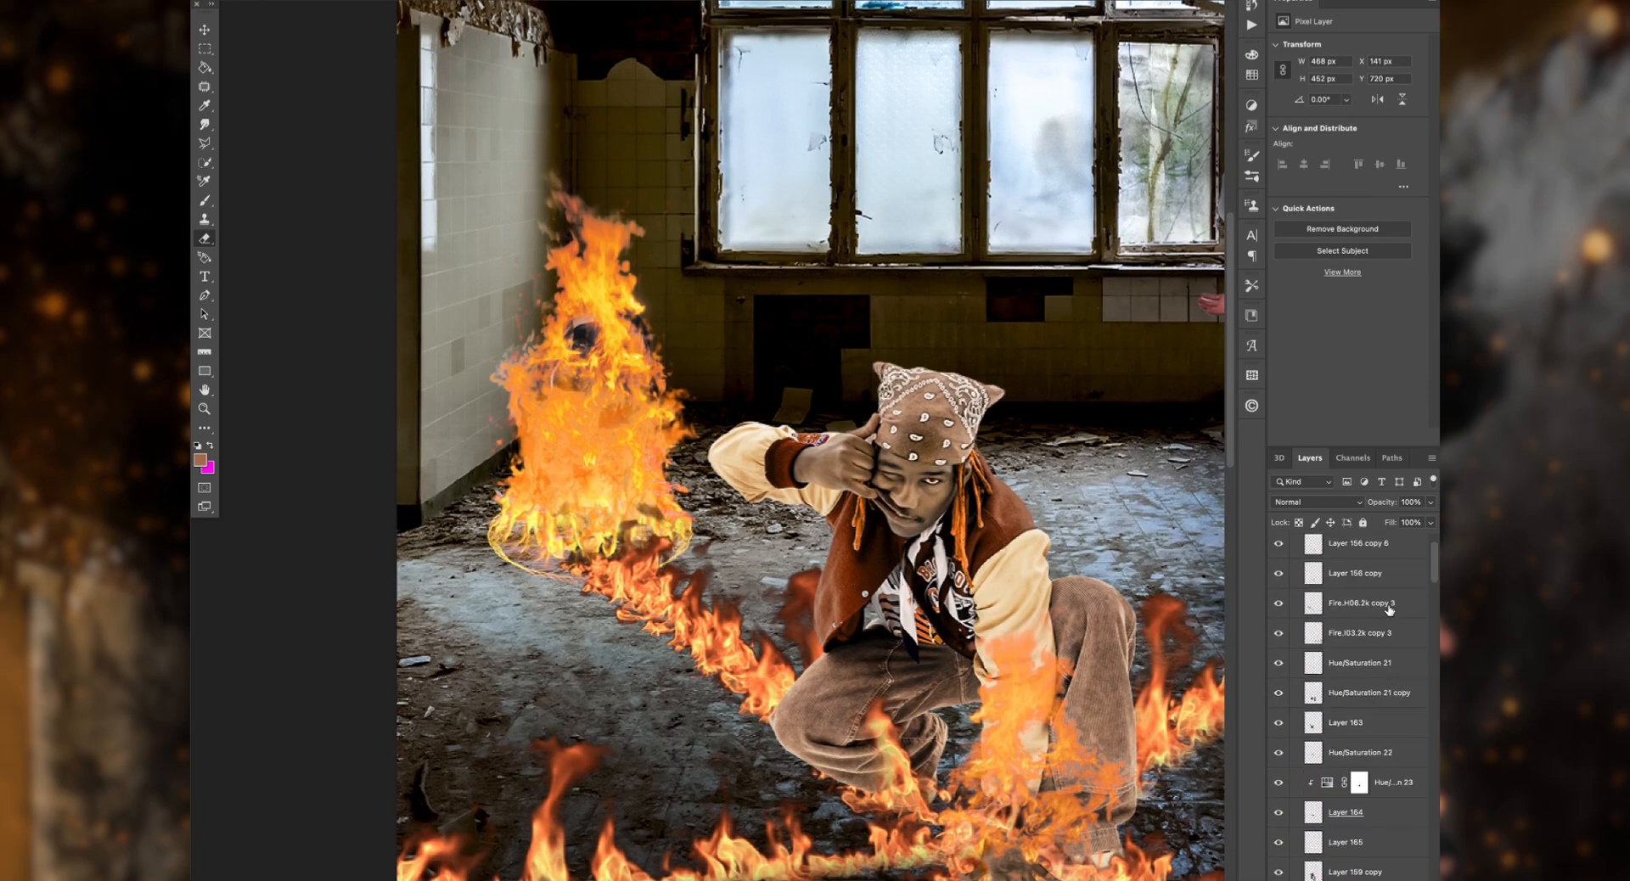
pyautogui.moveTo(1389, 609); pyautogui.dragTo(1350, 660)
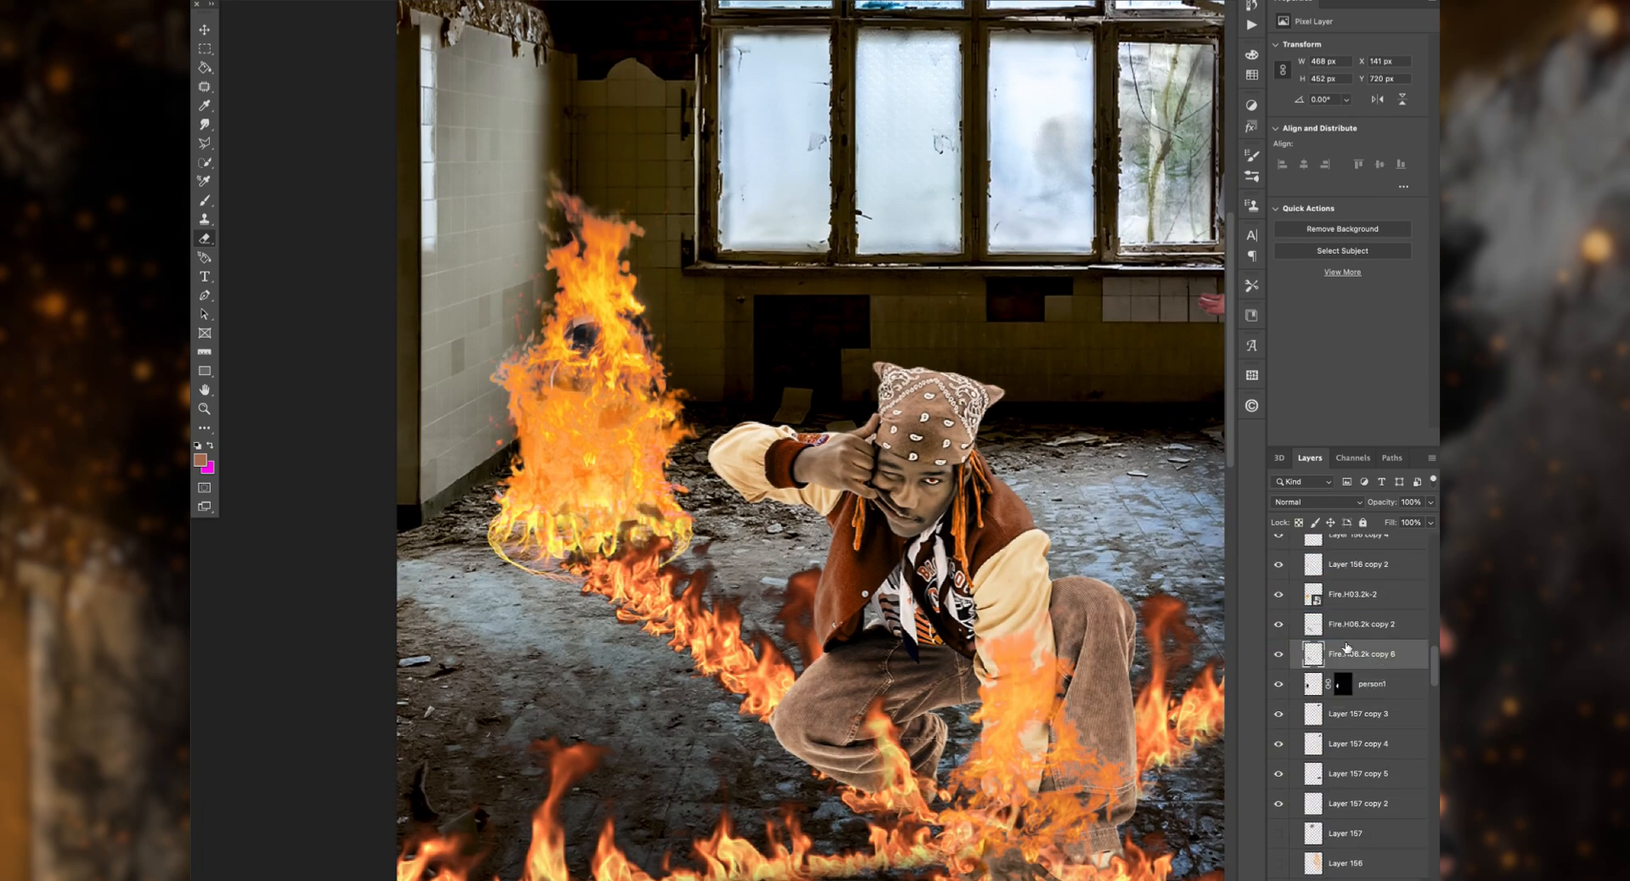
pyautogui.click(1397, 603)
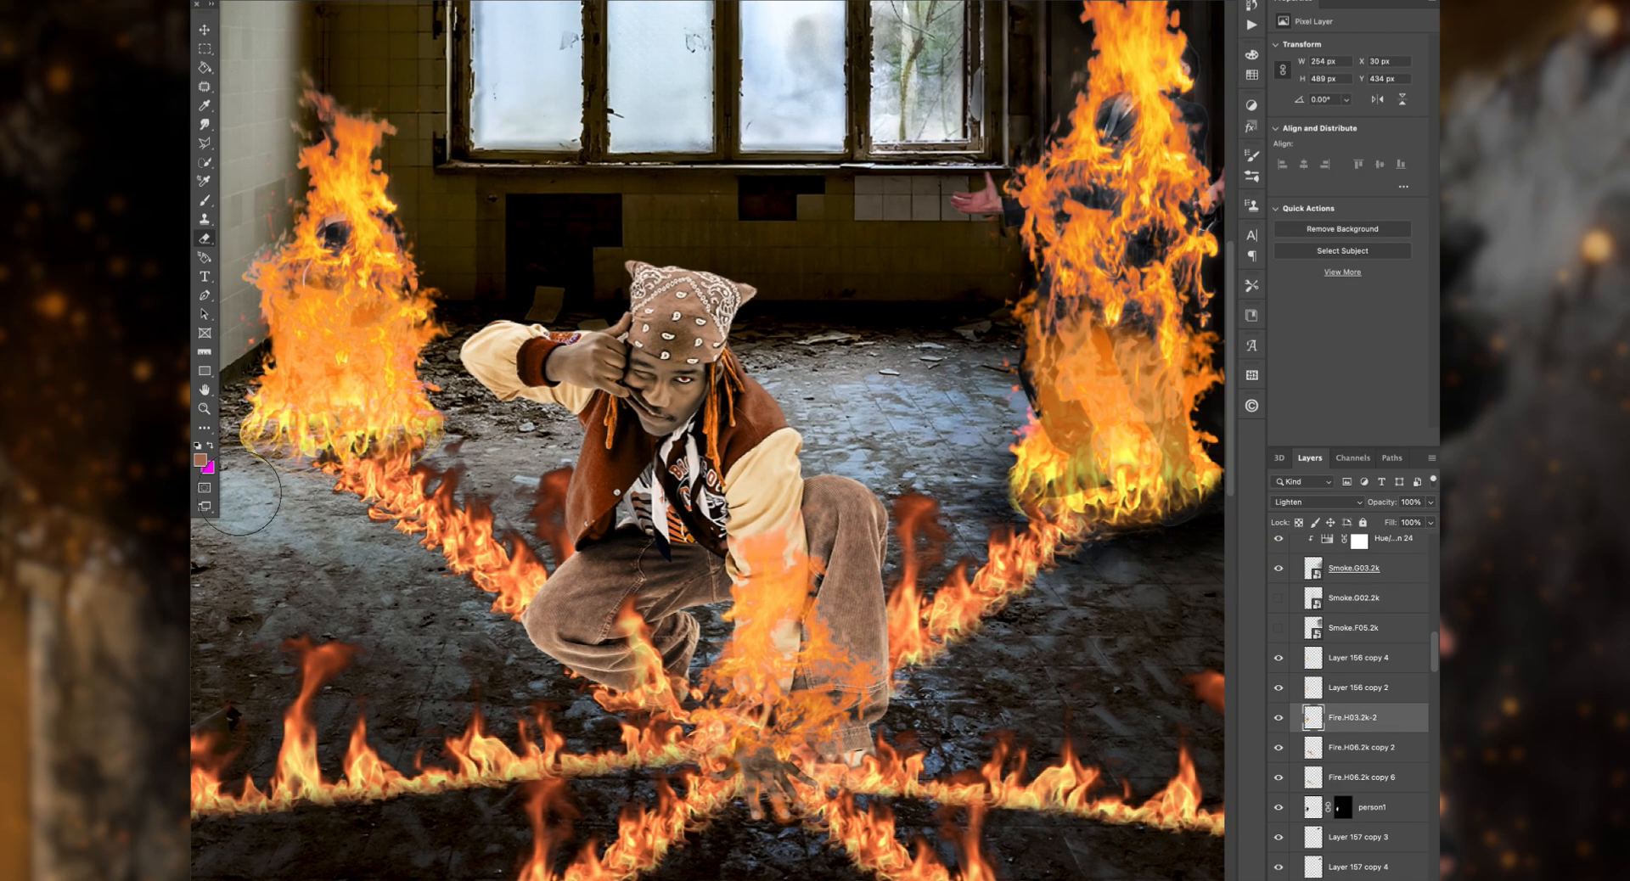
pyautogui.hscroll(-3, 238, 494)
pyautogui.moveTo(298, 423); pyautogui.dragTo(256, 454)
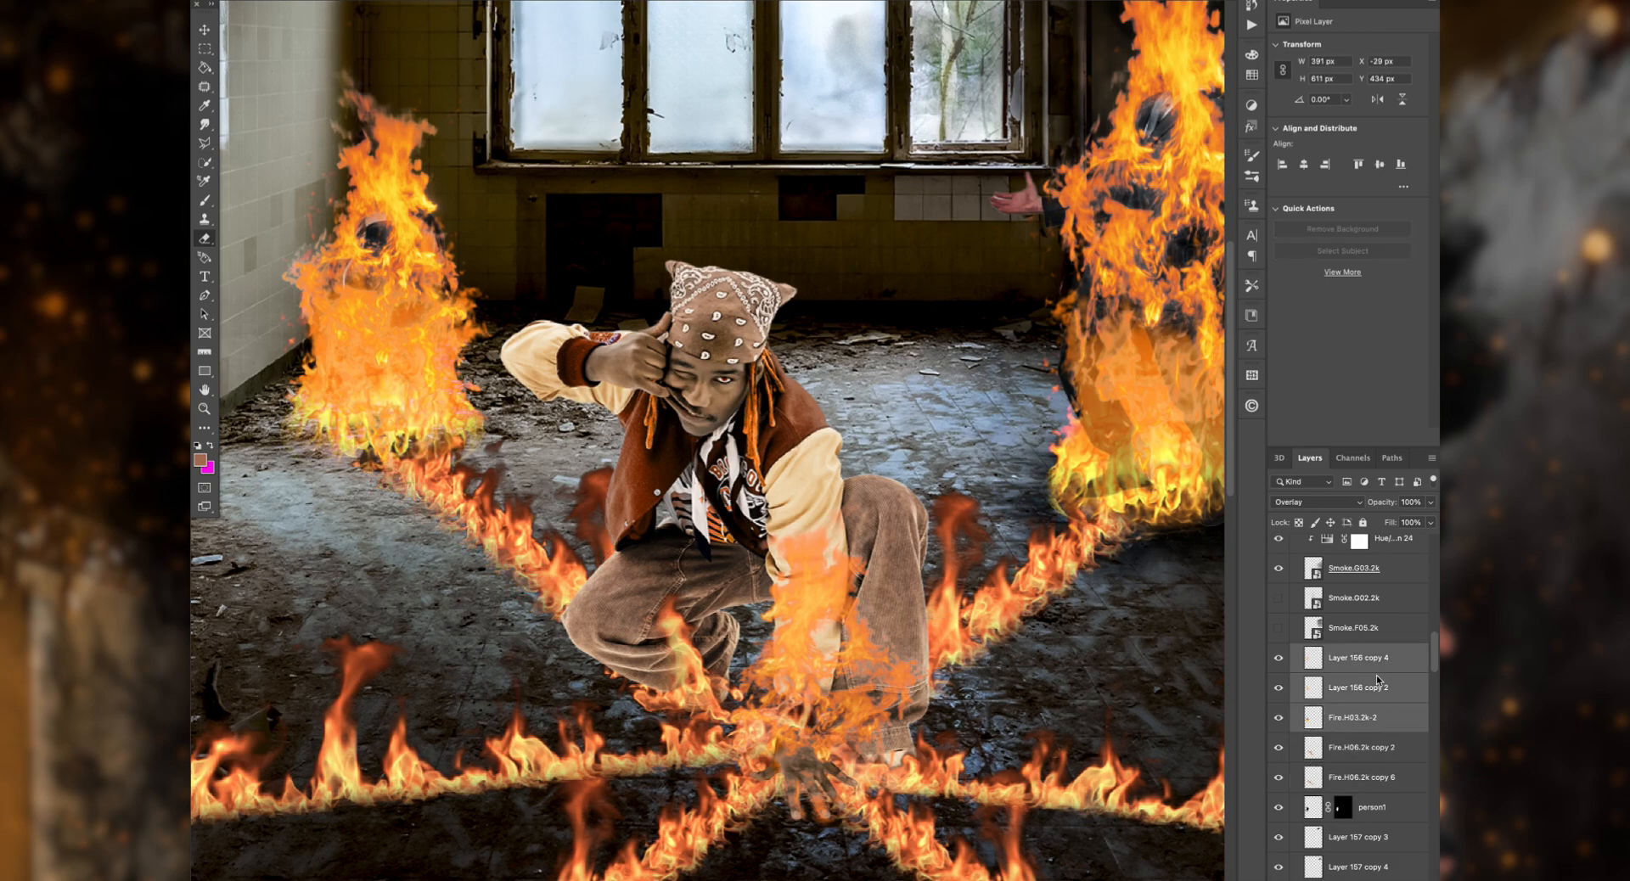
# Step: Move the left figure's fire and its two overlay layers down slightly, and lower the opacity of Layer 156 copy 4
pyautogui.moveTo(500, 260); pyautogui.dragTo(501, 352)
pyautogui.click(1358, 658)
pyautogui.click(1358, 687)
pyautogui.click(1359, 658)
pyautogui.moveTo(1382, 503); pyautogui.dragTo(1358, 508)
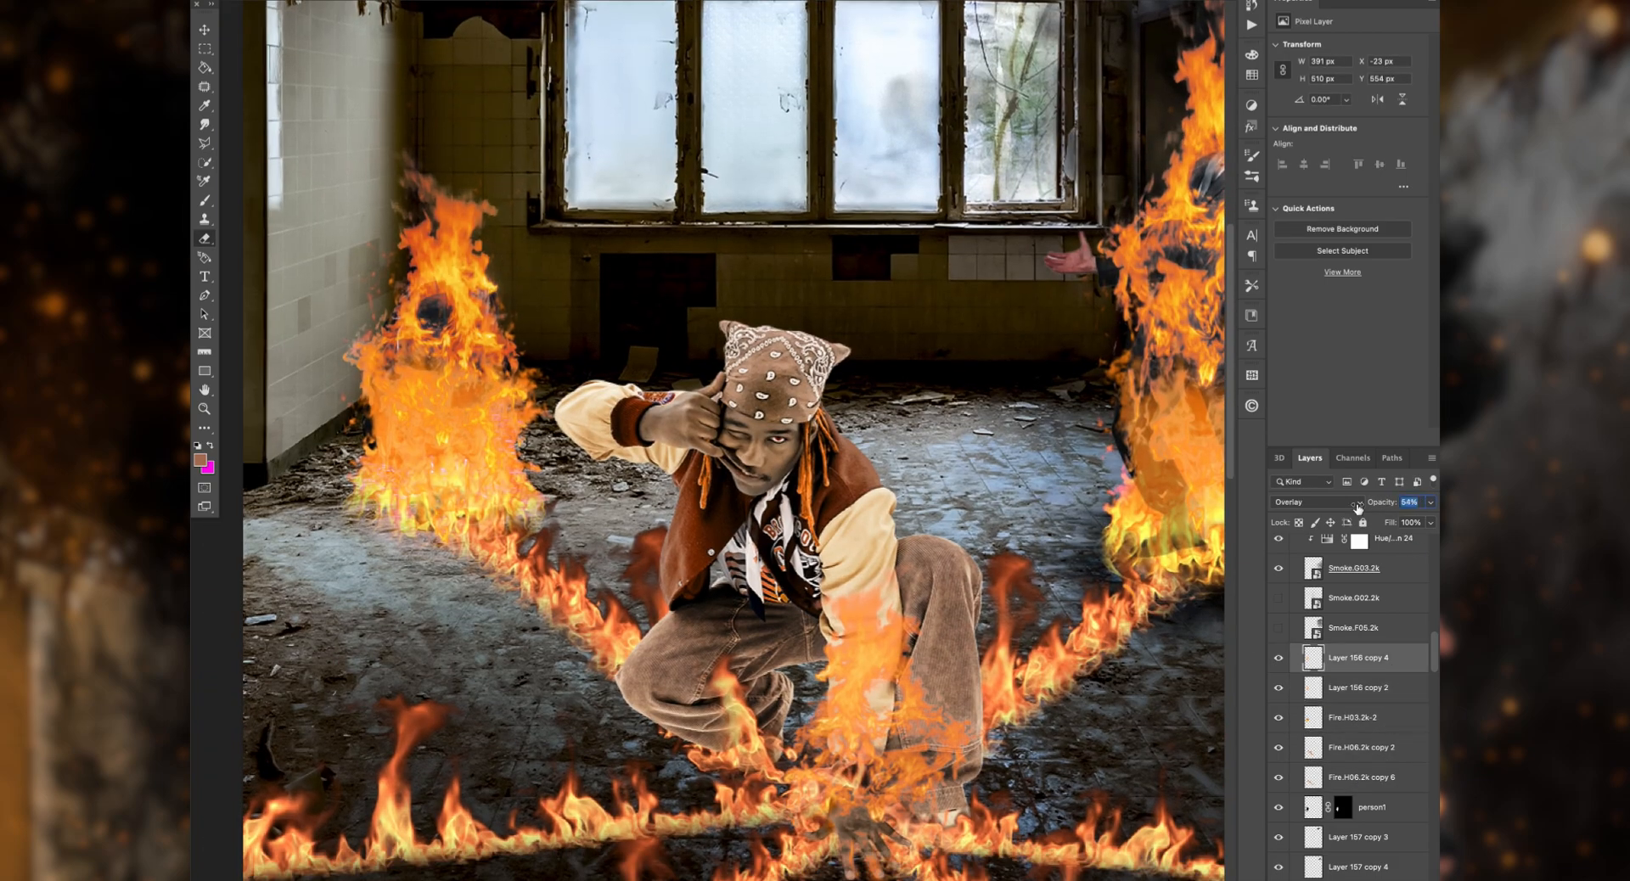
# Step: Duplicate the left figure's Fire.H03.2k-2 layer and stack the copy beneath person1
pyautogui.press('super+j')
pyautogui.moveTo(1405, 720); pyautogui.dragTo(1410, 847)
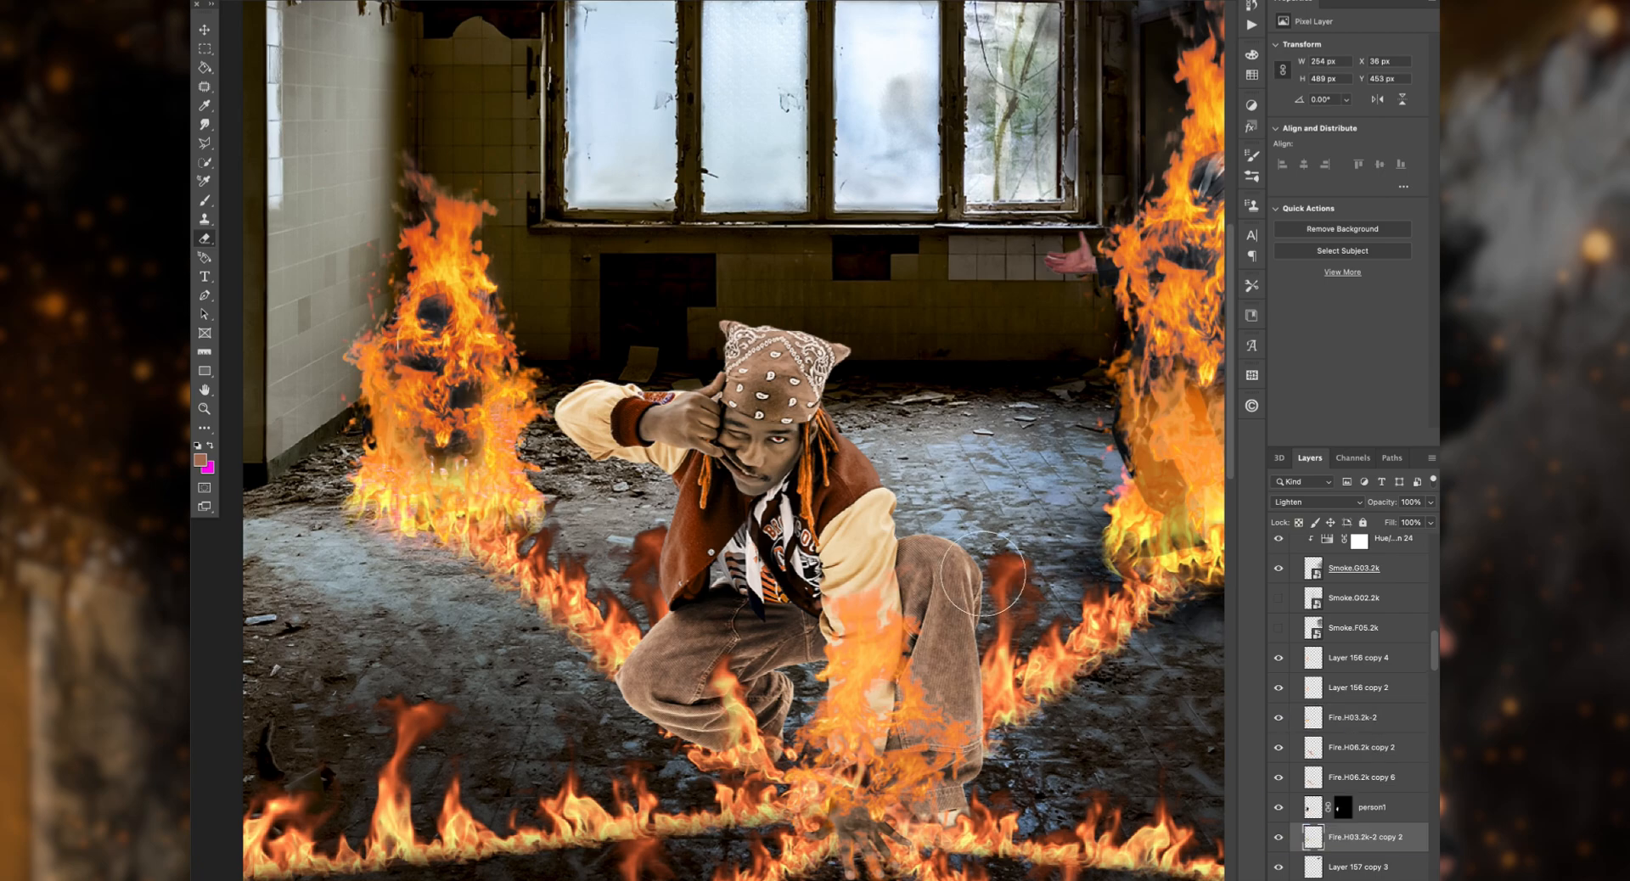
# Step: Transform Fire.H06.2k copy 2 and copy 6 together so the flame row runs from the left figure's base to the crouching man
pyautogui.moveTo(721, 677); pyautogui.dragTo(810, 535)
pyautogui.moveTo(486, 178); pyautogui.dragTo(587, 276)
pyautogui.moveTo(760, 379); pyautogui.dragTo(635, 304)
pyautogui.press('Return')
pyautogui.moveTo(791, 443); pyautogui.dragTo(810, 435)
pyautogui.moveTo(701, 568); pyautogui.dragTo(756, 531)
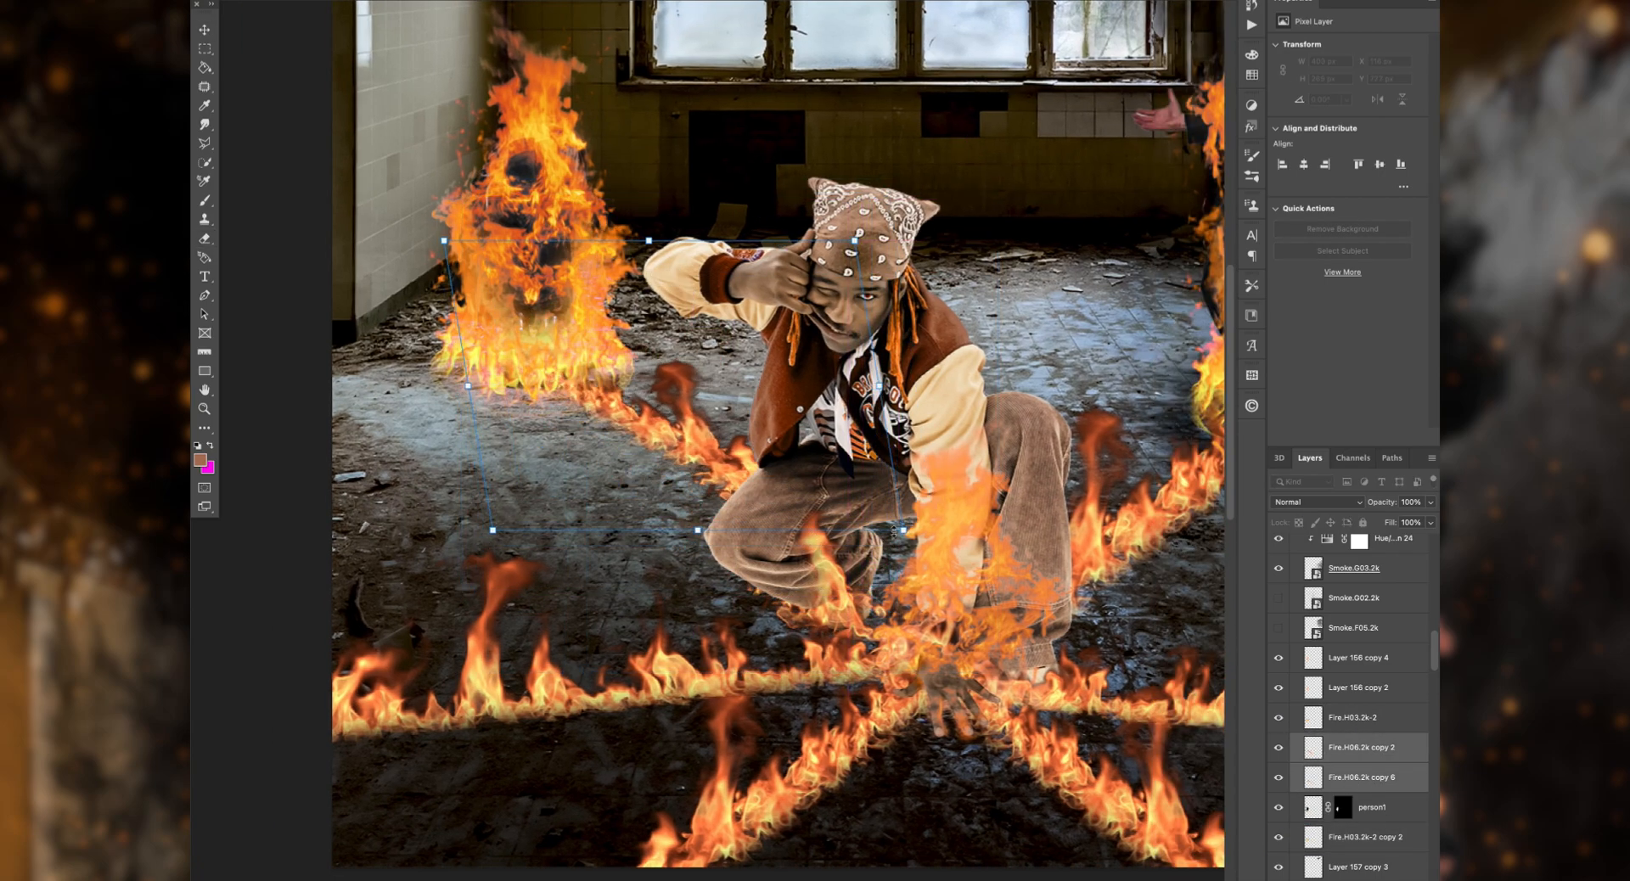
pyautogui.moveTo(735, 386); pyautogui.dragTo(732, 423)
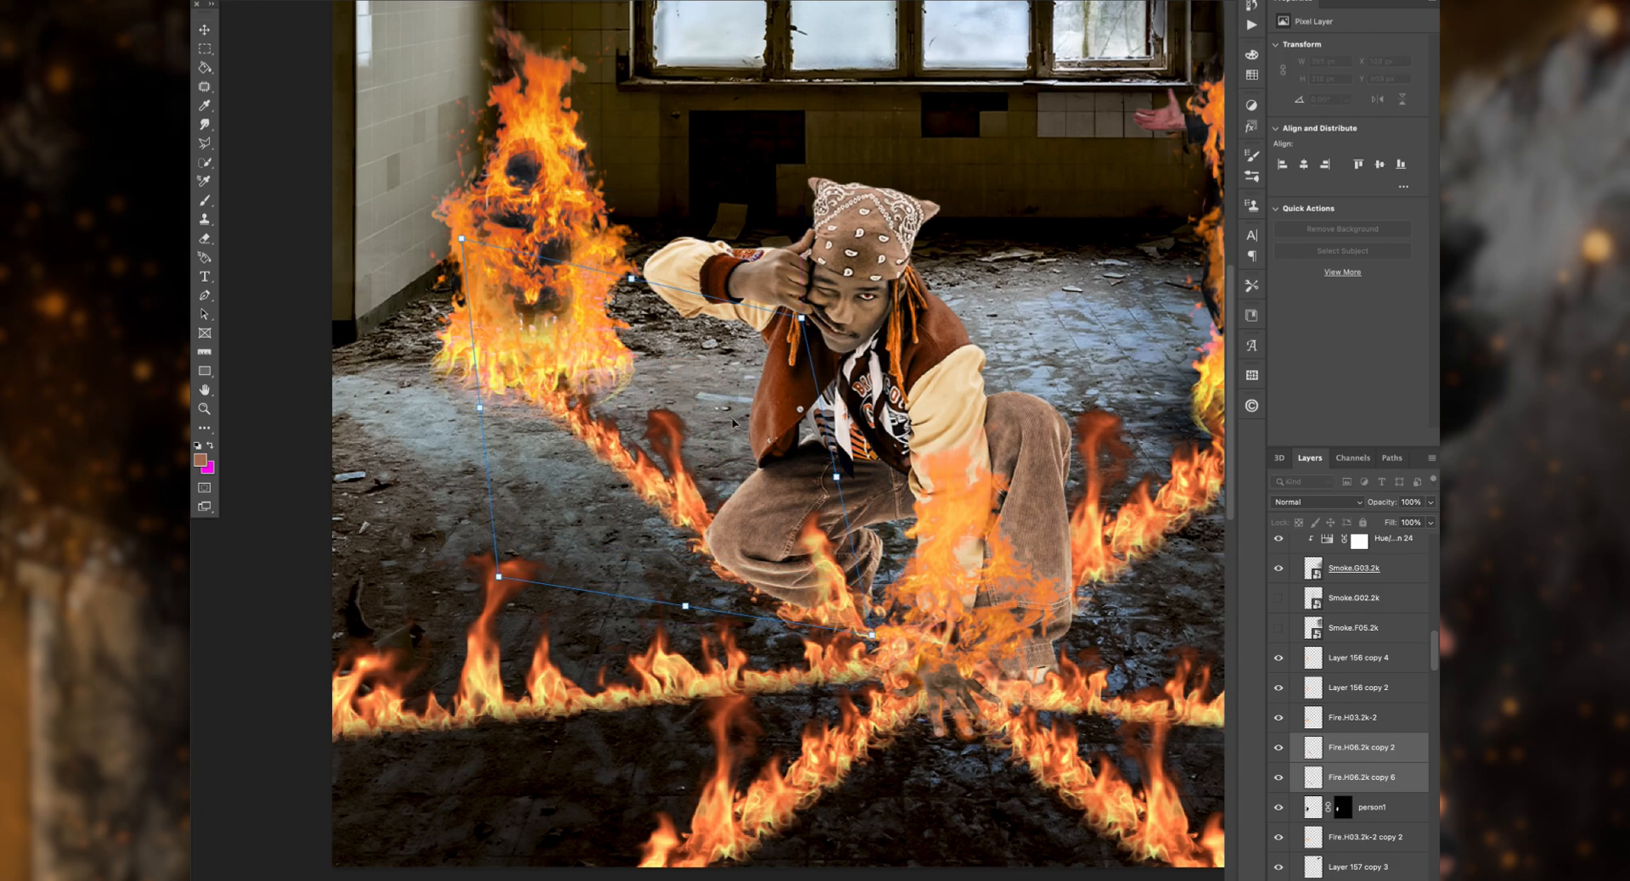
pyautogui.hscroll(5, 912, 363)
pyautogui.moveTo(546, 270); pyautogui.dragTo(654, 102)
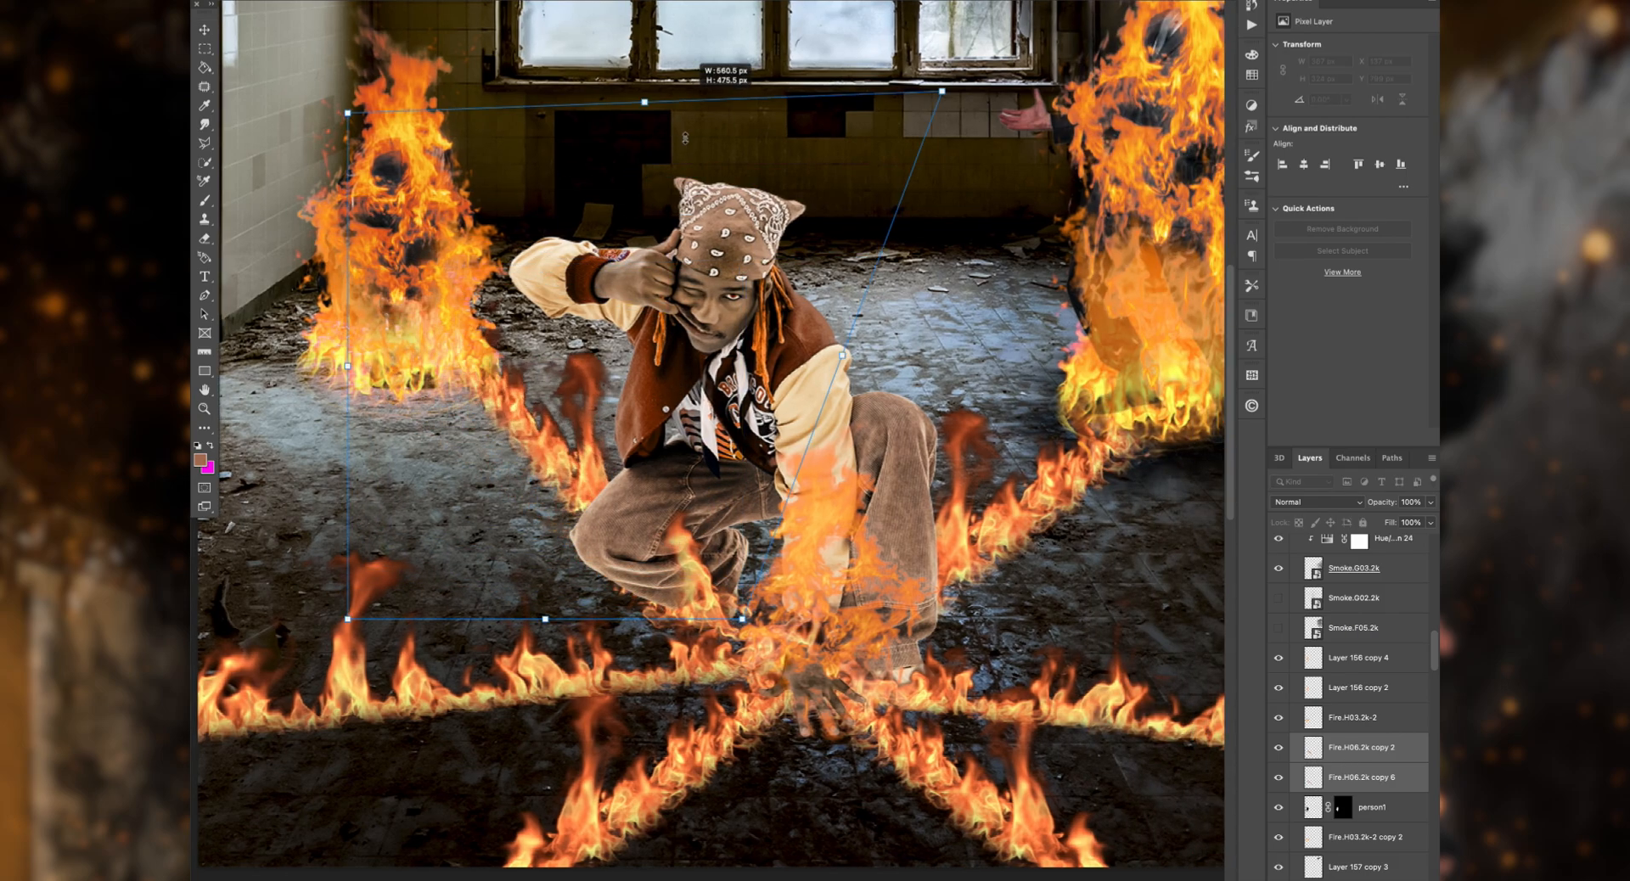
pyautogui.moveTo(870, 344); pyautogui.dragTo(849, 280)
pyautogui.moveTo(637, 339); pyautogui.dragTo(663, 365)
pyautogui.press('Return')
# Step: Show the Smoke.F05.2k layer around the standing burning figure
pyautogui.hscroll(-5, 631, 443)
pyautogui.scroll(2, 631, 443)
pyautogui.hscroll(5, 631, 442)
pyautogui.scroll(2, 631, 442)
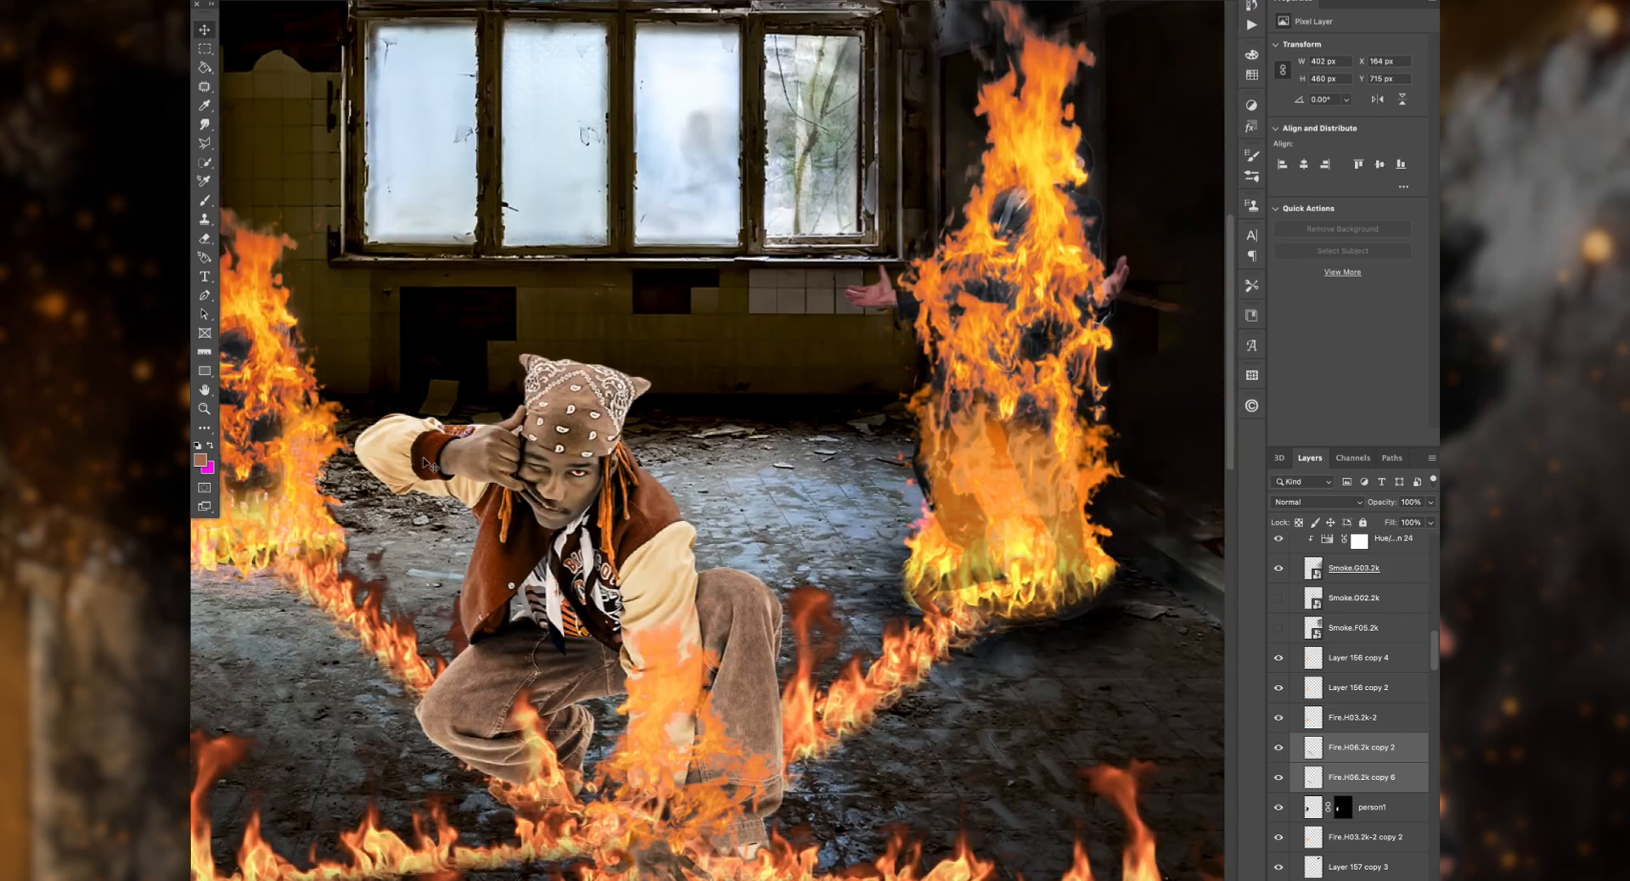
pyautogui.scroll(-3, 631, 441)
pyautogui.hscroll(-3, 630, 442)
pyautogui.click(1278, 629)
pyautogui.scroll(-1, 1066, 595)
pyautogui.scroll(7, 1067, 595)
pyautogui.hscroll(3, 1066, 594)
pyautogui.scroll(4, 1071, 598)
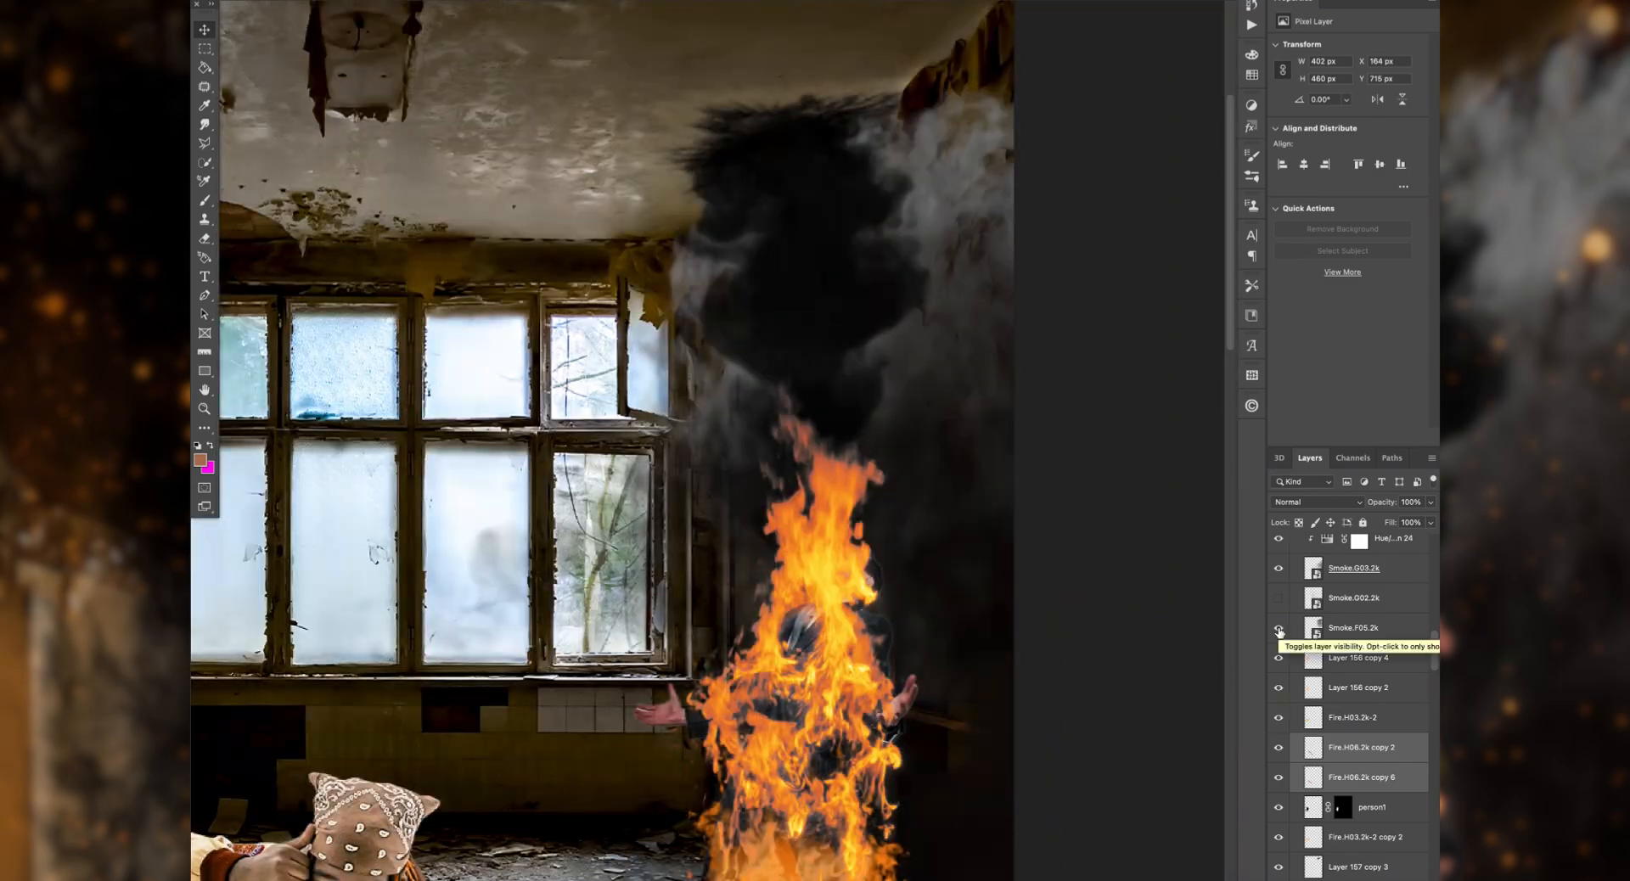
# Step: Transform Smoke.F05.2k, raising it toward the ceiling corner and narrowing it above the standing figure's flames
pyautogui.scroll(-3, 849, 510)
pyautogui.click(1353, 628)
pyautogui.press('super+t')
pyautogui.scroll(8, 850, 383)
pyautogui.moveTo(956, 174); pyautogui.dragTo(1006, 1)
pyautogui.hscroll(-5, 401, 245)
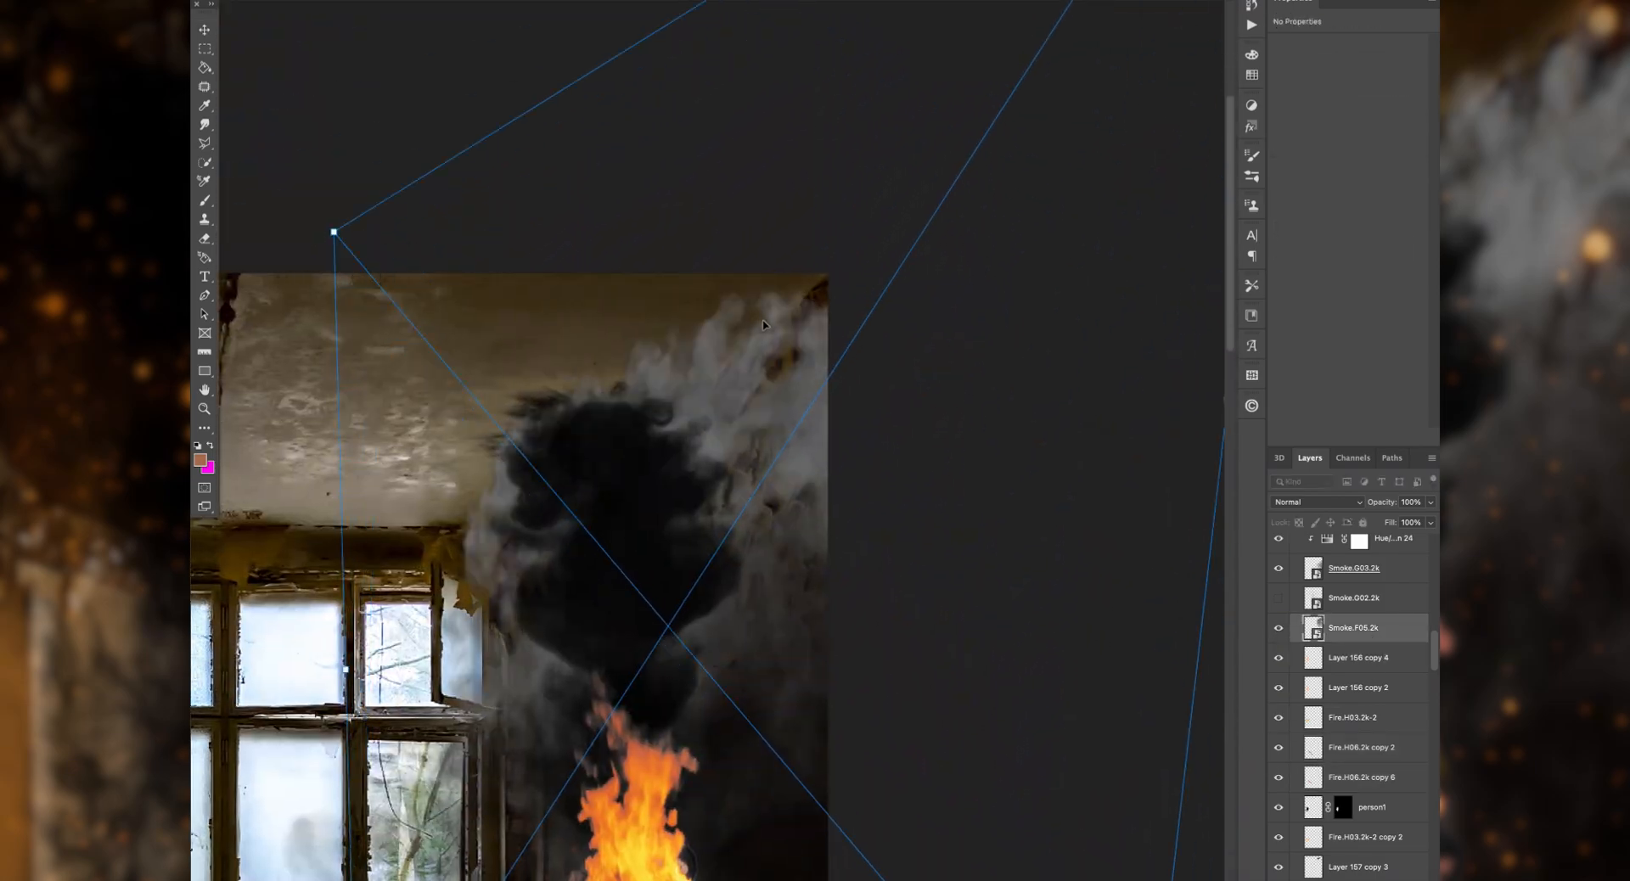
pyautogui.moveTo(346, 670); pyautogui.dragTo(413, 678)
pyautogui.scroll(-5, 858, 360)
pyautogui.press('Return')
pyautogui.hscroll(-3, 779, 263)
# Step: Show Smoke.G02.2k and move it up to the ceiling area above the left burning figure
pyautogui.click(1279, 599)
pyautogui.hscroll(-7, 954, 585)
pyautogui.scroll(-2, 955, 586)
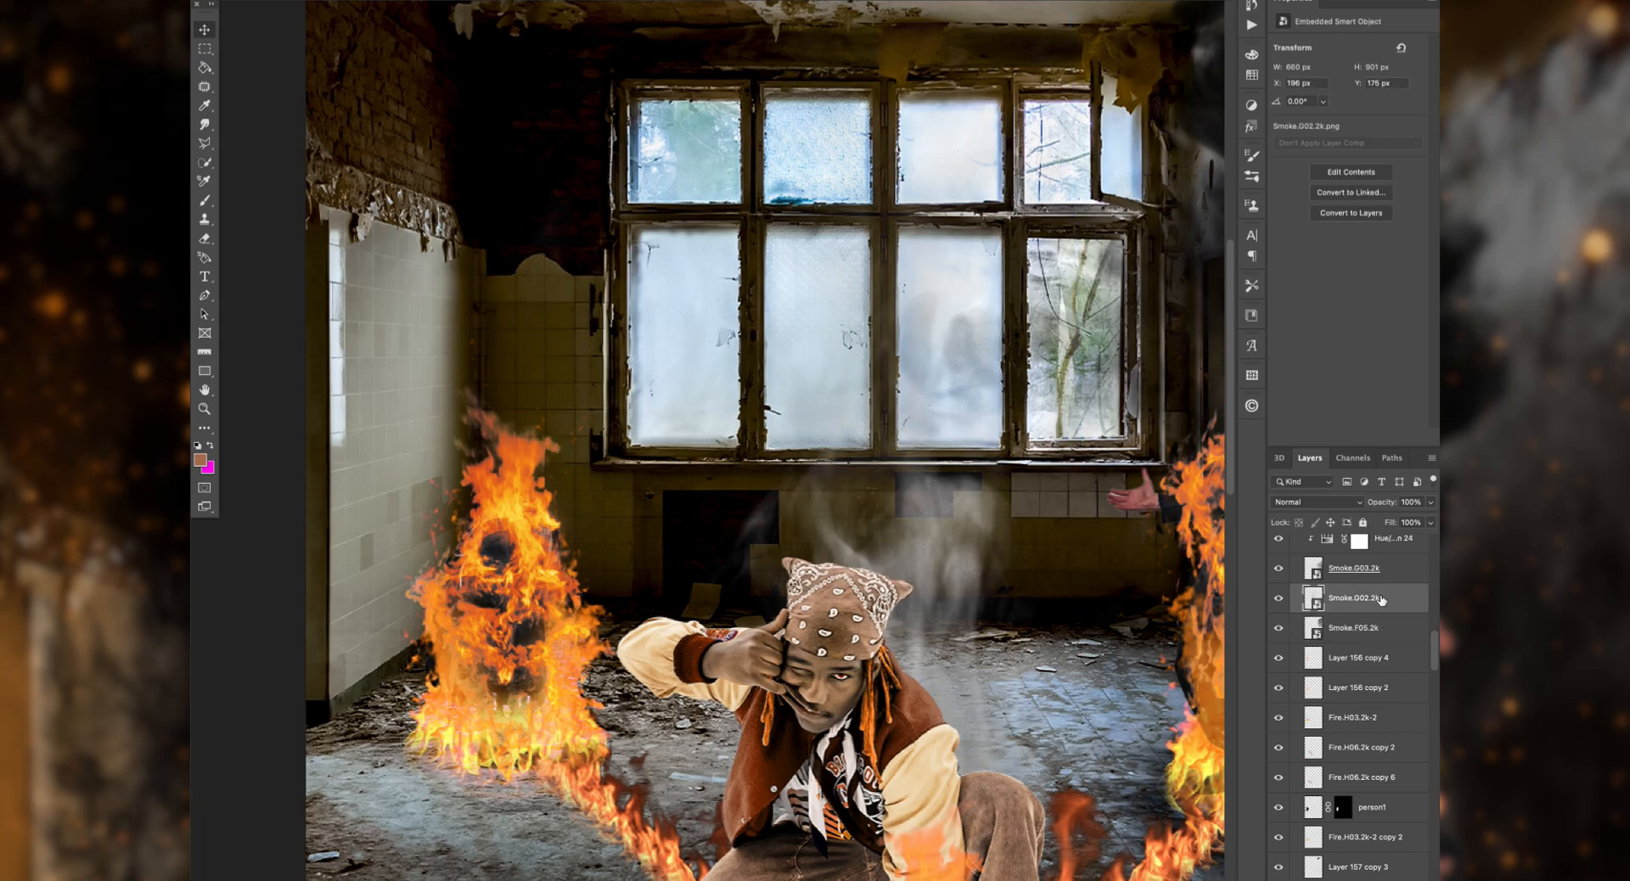
pyautogui.press('super+t')
pyautogui.moveTo(923, 587); pyautogui.dragTo(526, 292)
# Step: Try moving a copy of the ceiling soot mark from the right side to the left ceiling corner
pyautogui.press('super+minus')
pyautogui.press('super+minus')
pyautogui.press('super+minus')
pyautogui.moveTo(858, 344); pyautogui.dragTo(420, 340)
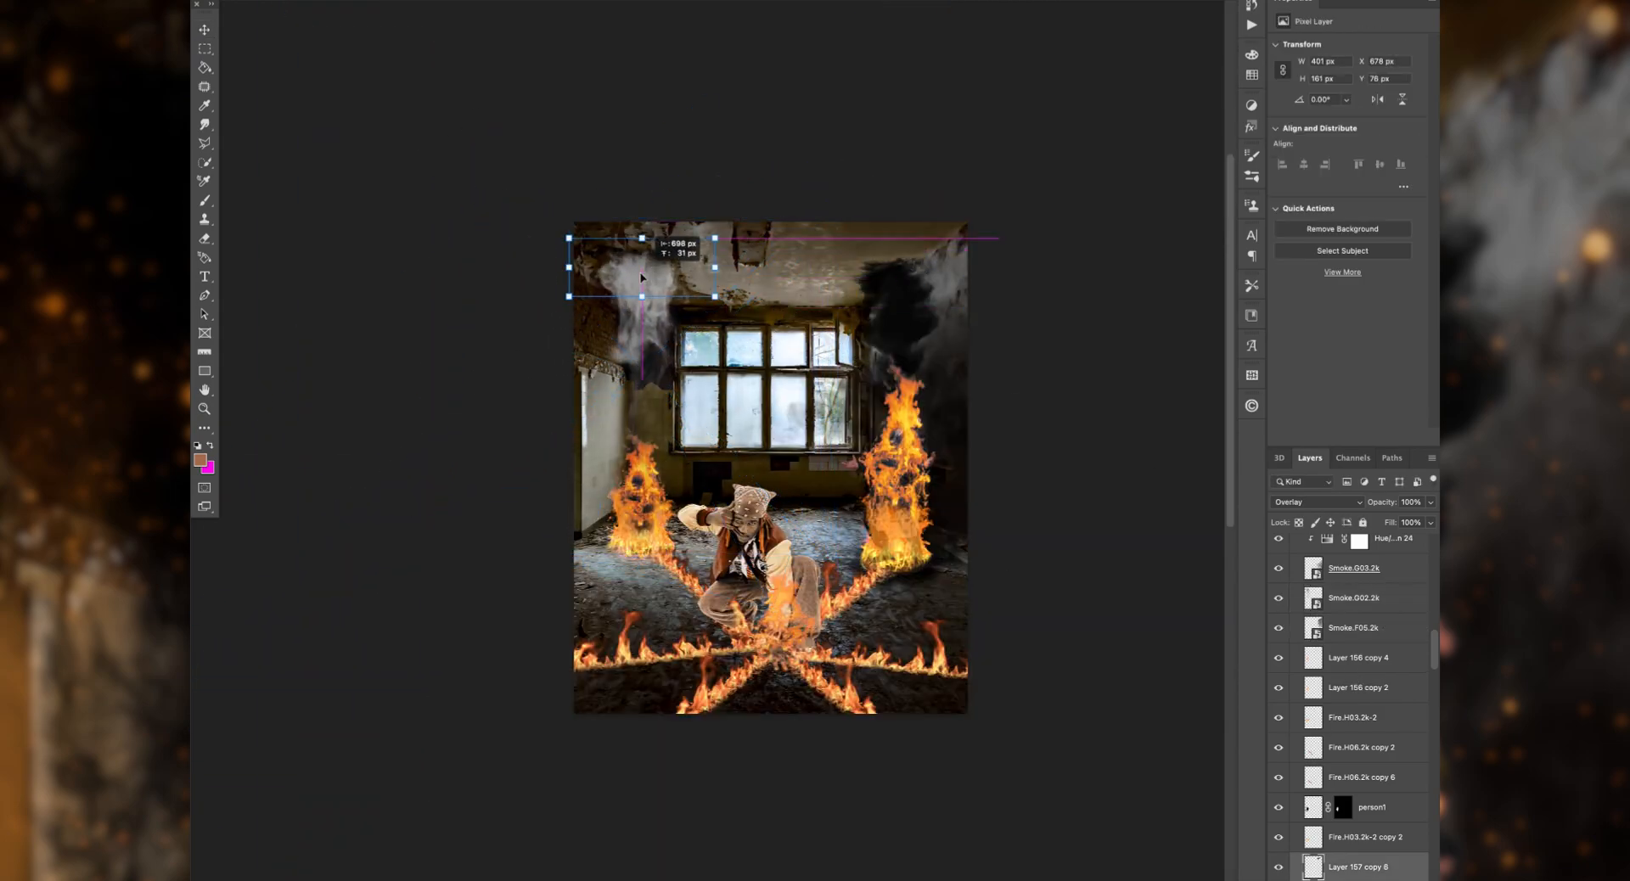
pyautogui.press('Return')
# Step: Place Layer 157's soot mark, 615 × 263 px, on the left ceiling behind the smoke and try the Color Burn blend mode
pyautogui.scroll(-5, 1278, 595)
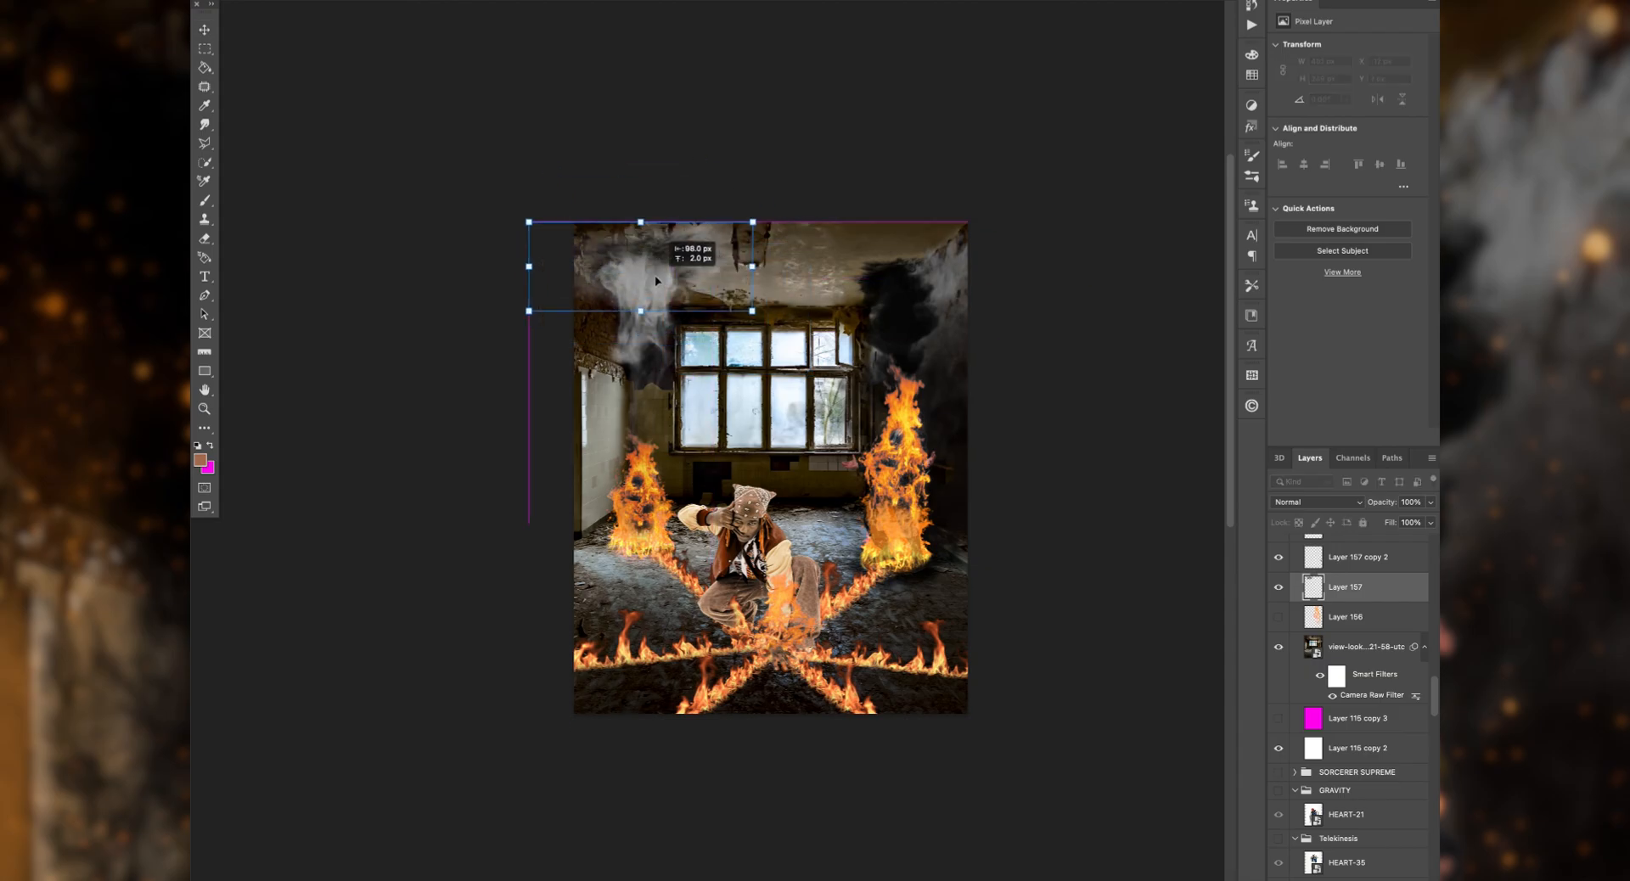
pyautogui.press('super+plus')
pyautogui.press('super+plus')
pyautogui.moveTo(587, 287); pyautogui.dragTo(587, 313)
pyautogui.click(1317, 502)
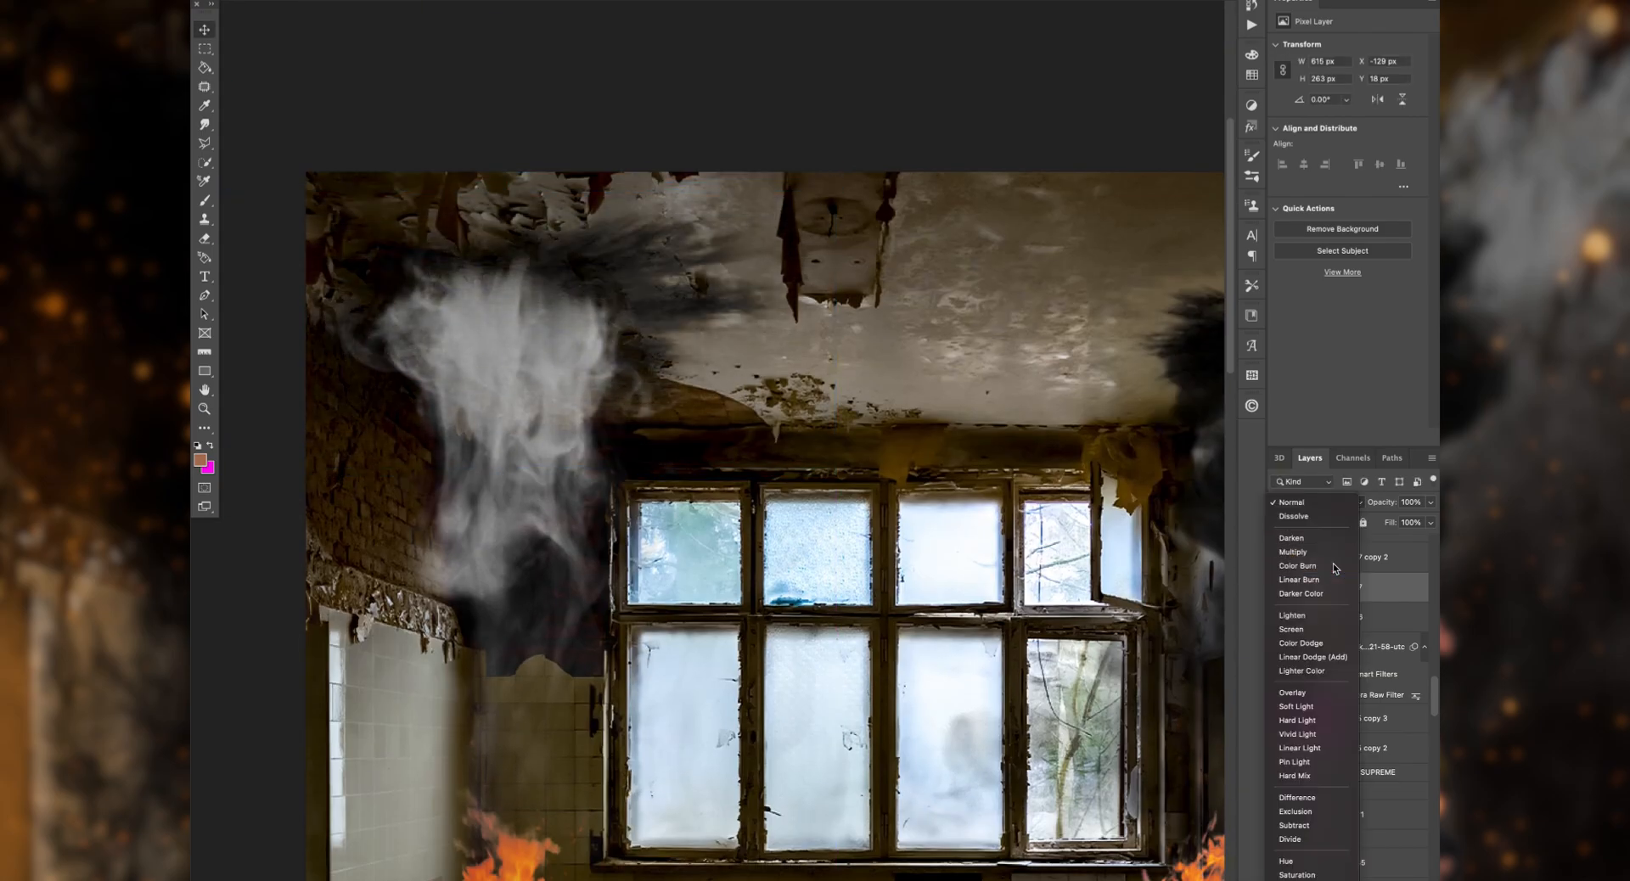
pyautogui.click(1334, 567)
# Step: Duplicate the soot mark on the left ceiling and set the copy's blend mode to Multiply
pyautogui.press('super+j')
pyautogui.keyDown('shift'); pyautogui.click(1368, 621); pyautogui.keyUp('shift')
pyautogui.scroll(-15, 1368, 622)
pyautogui.rightClick(1389, 701)
pyautogui.click(1427, 675)
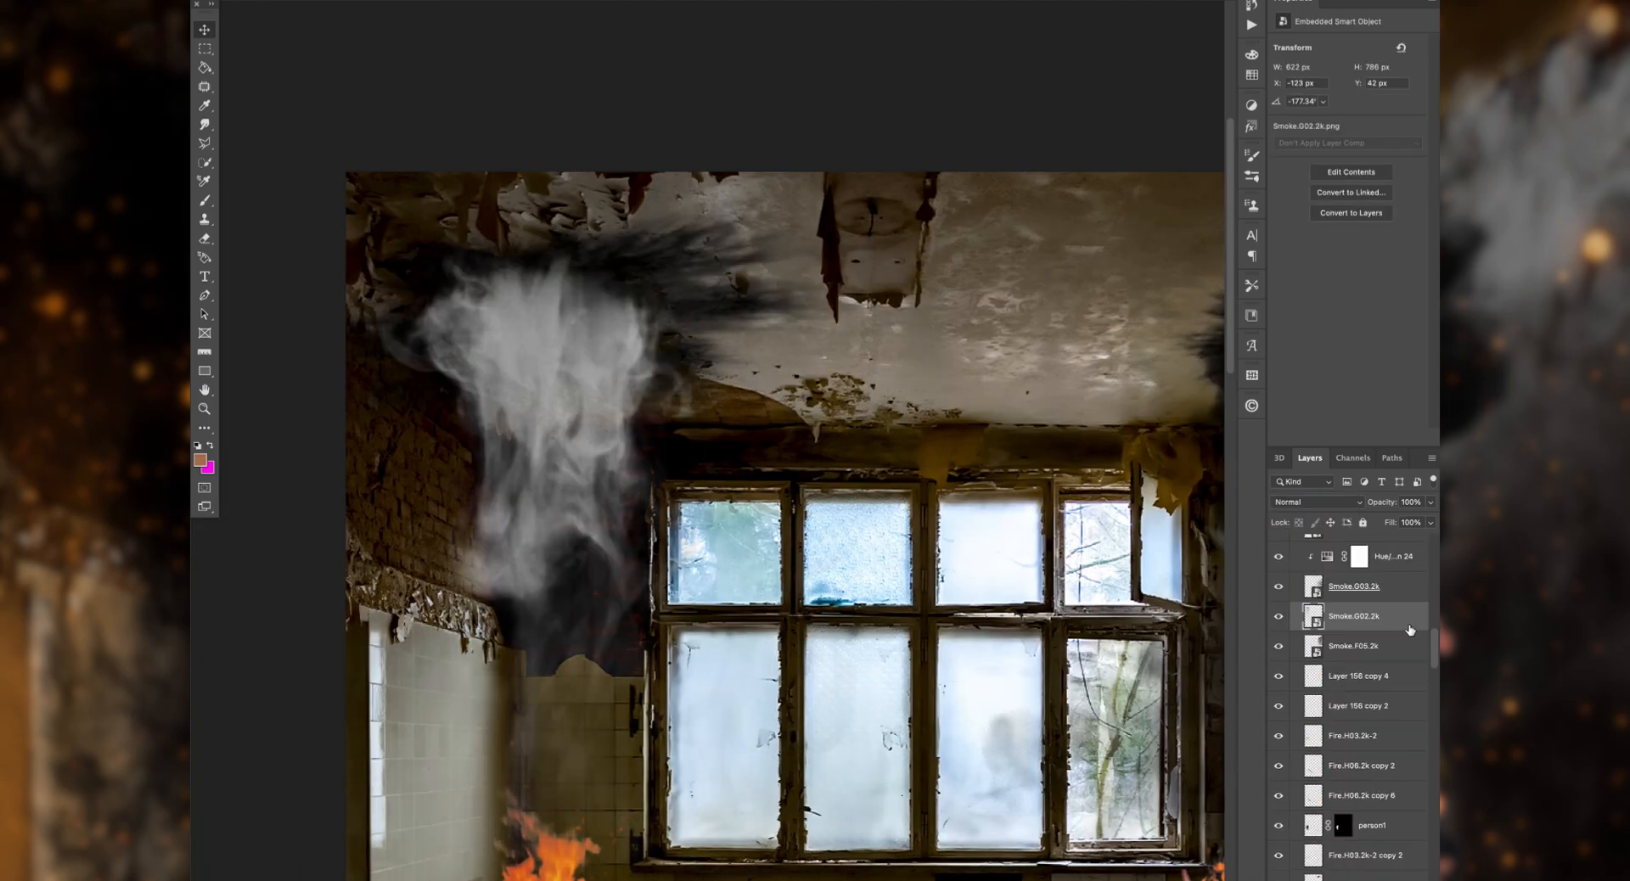
# Step: Duplicate a smoke Hue/Saturation adjustment and clip the copy to Smoke.G02.2k to darken it
pyautogui.click(1411, 645)
pyautogui.press('super+j')
pyautogui.moveTo(1411, 647); pyautogui.dragTo(1408, 719)
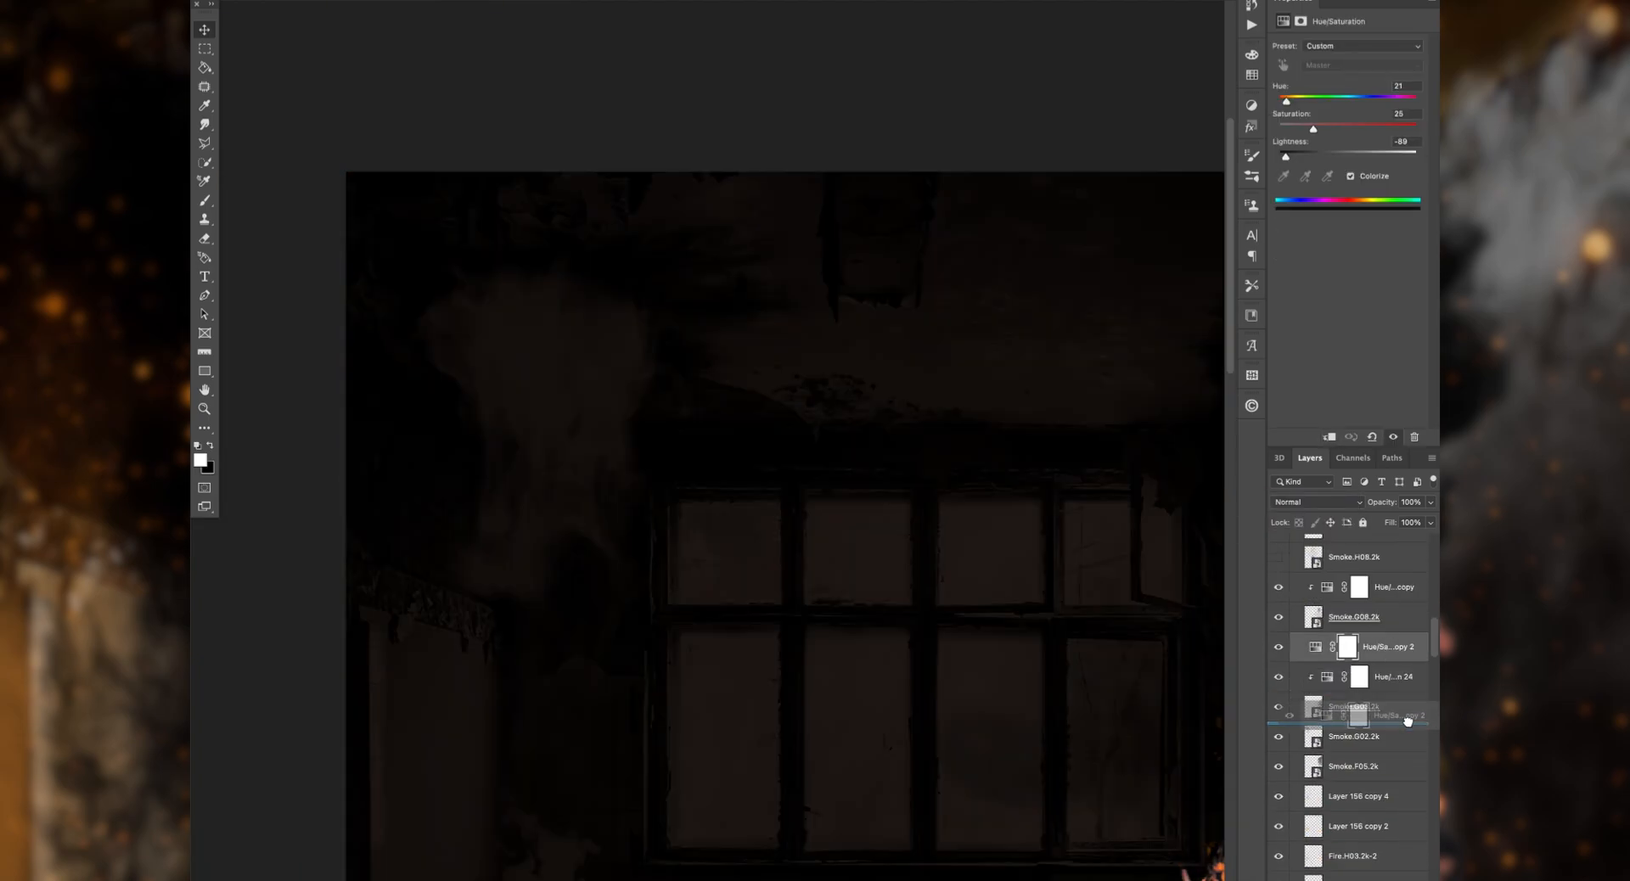
pyautogui.press('alt+super+g')
# Step: Duplicate Smoke.G02.2k with its Hue/Saturation adjustment and merge each smoke layer with its adjustment
pyautogui.click(1405, 734)
pyautogui.press('super+j')
pyautogui.click(1401, 708)
pyautogui.press('super+j')
pyautogui.click(1402, 709)
pyautogui.rightClick(1398, 764)
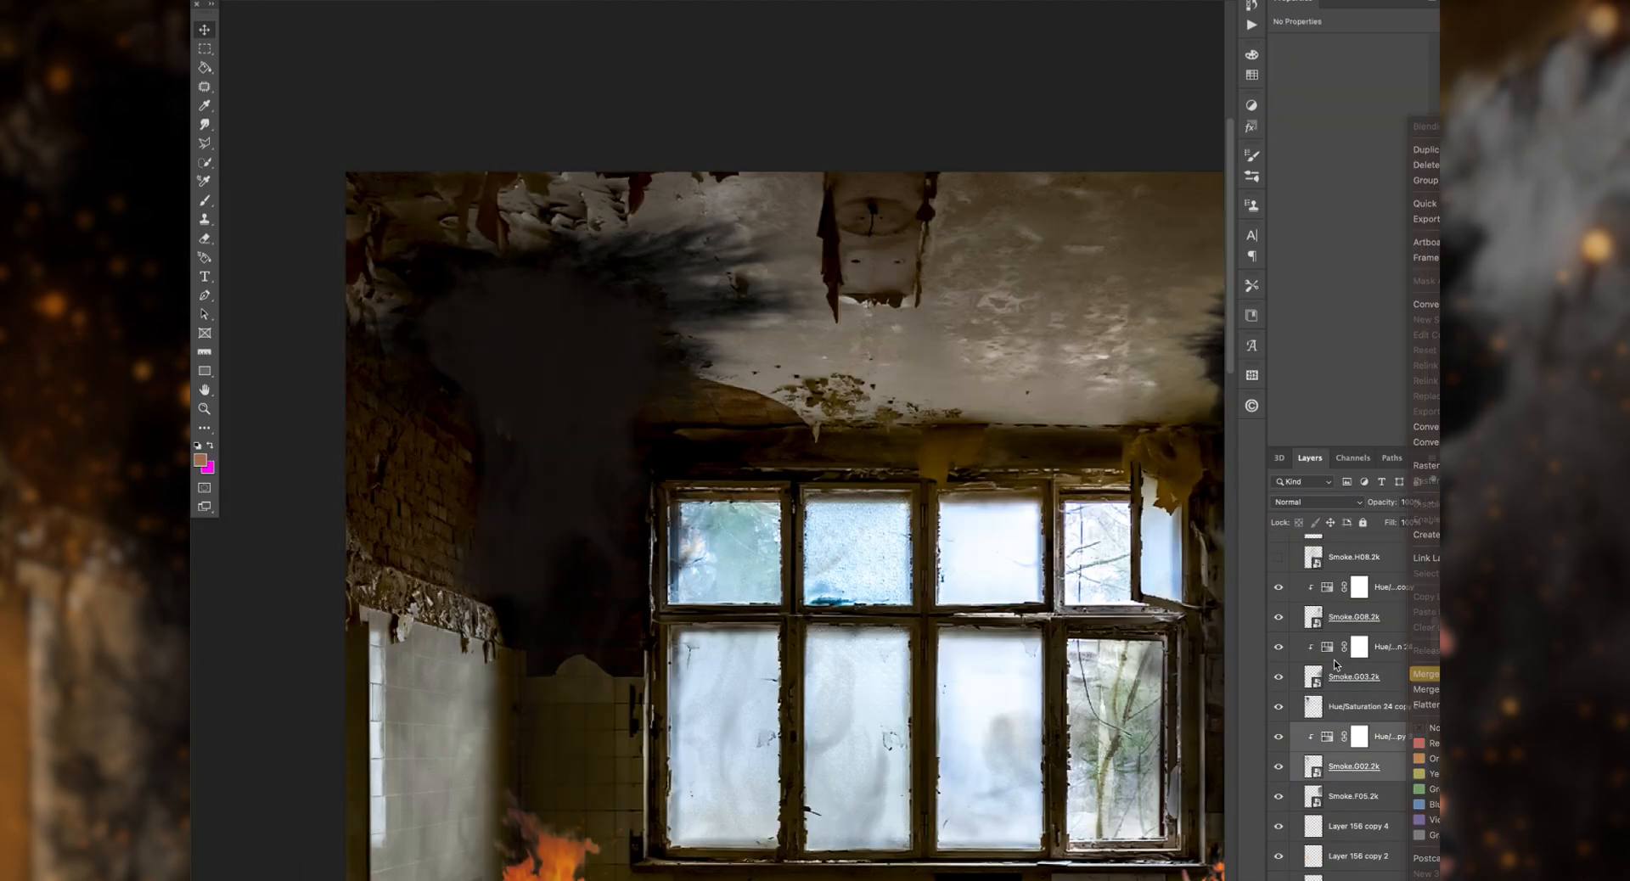
pyautogui.click(1427, 675)
# Step: Move one merged dark smoke copy above the left burning figure and blend it in Darker Color mode
pyautogui.click(1401, 708)
pyautogui.moveTo(582, 493); pyautogui.dragTo(578, 550)
pyautogui.click(581, 509)
pyautogui.scroll(-4, 577, 424)
pyautogui.moveTo(567, 364); pyautogui.dragTo(582, 146)
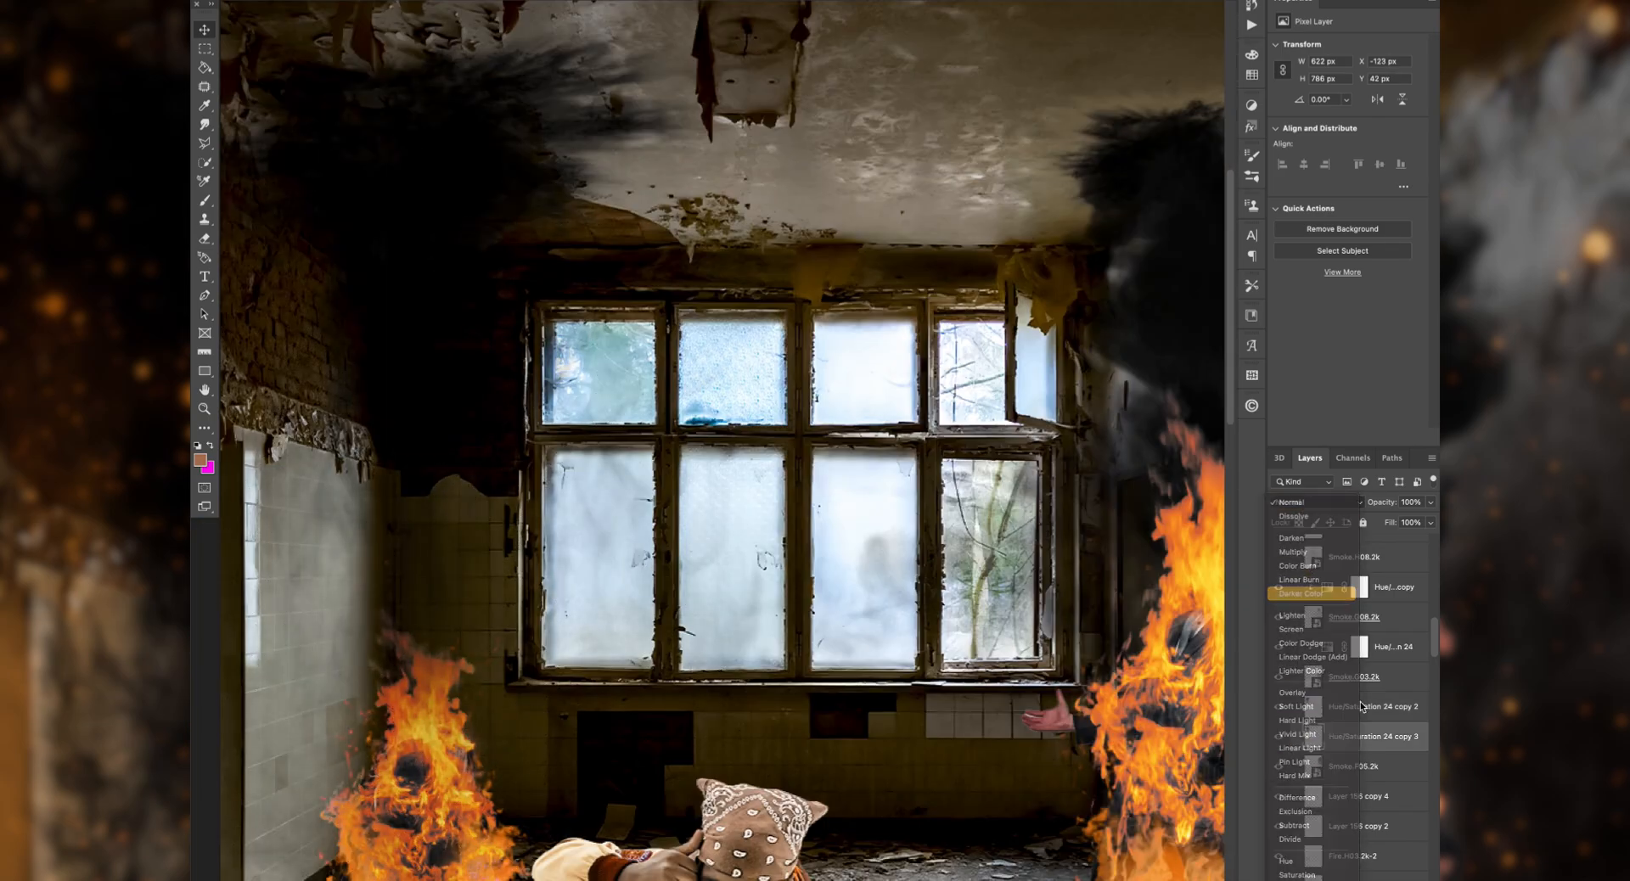
pyautogui.click(1361, 707)
pyautogui.hscroll(-4, 635, 391)
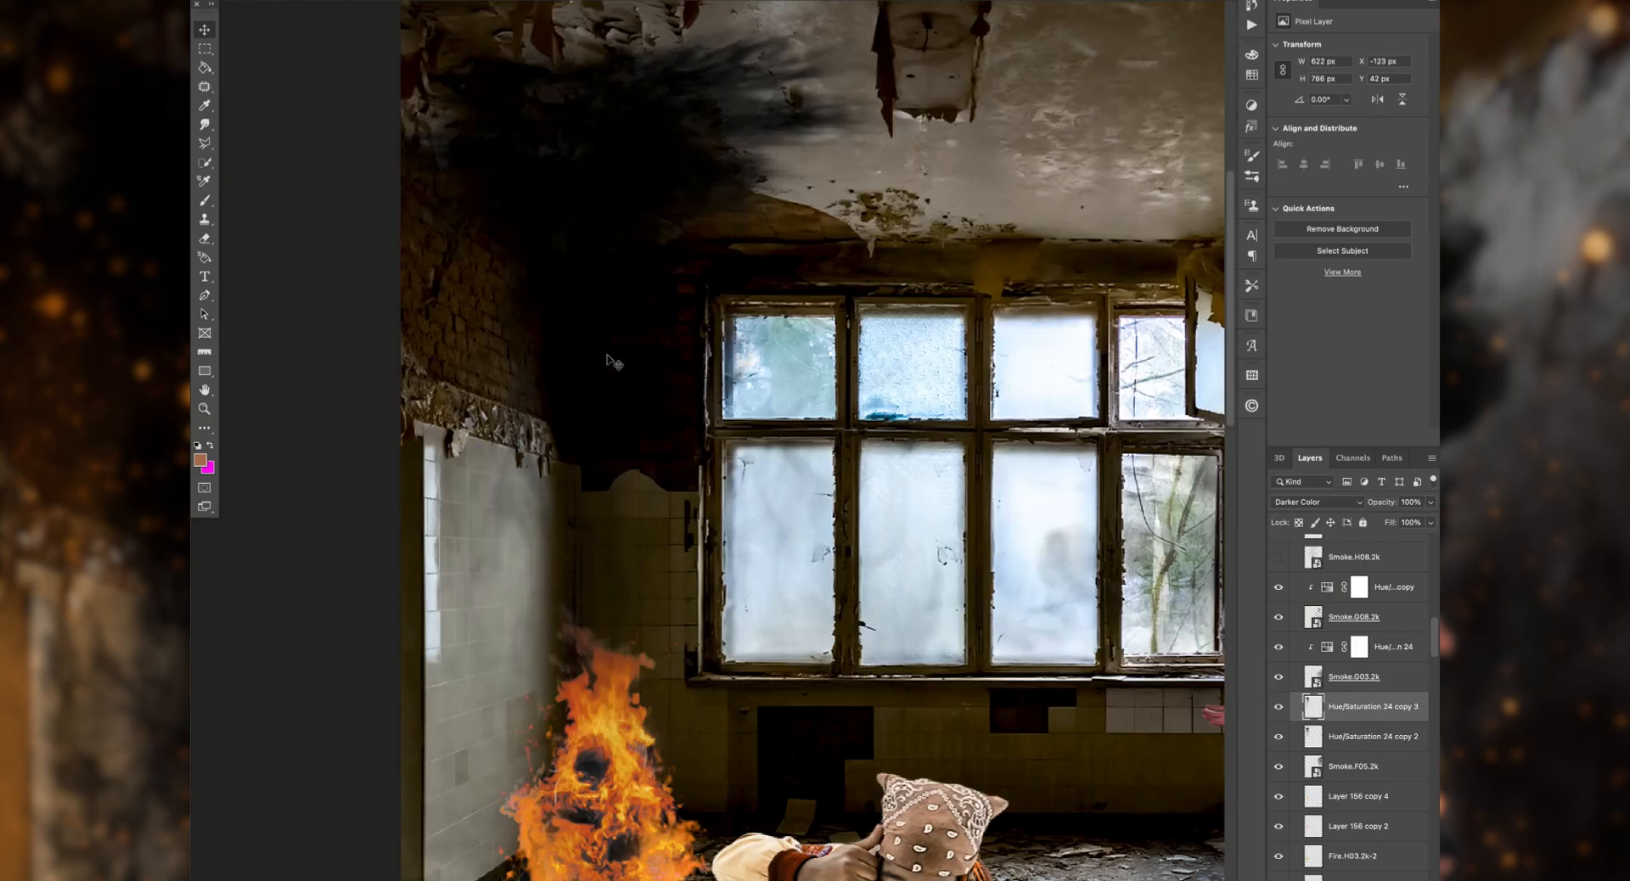
# Step: Transform the merged dark smoke on the left side to 640 × 812 px and duplicate the smoke layers
pyautogui.keyDown('shift'); pyautogui.click(1367, 736); pyautogui.keyUp('shift')
pyautogui.press('super+t')
pyautogui.moveTo(556, 246); pyautogui.dragTo(540, 389)
pyautogui.press('Return')
pyautogui.press('super+j')
pyautogui.press('Return')
pyautogui.scroll(-5, 678, 221)
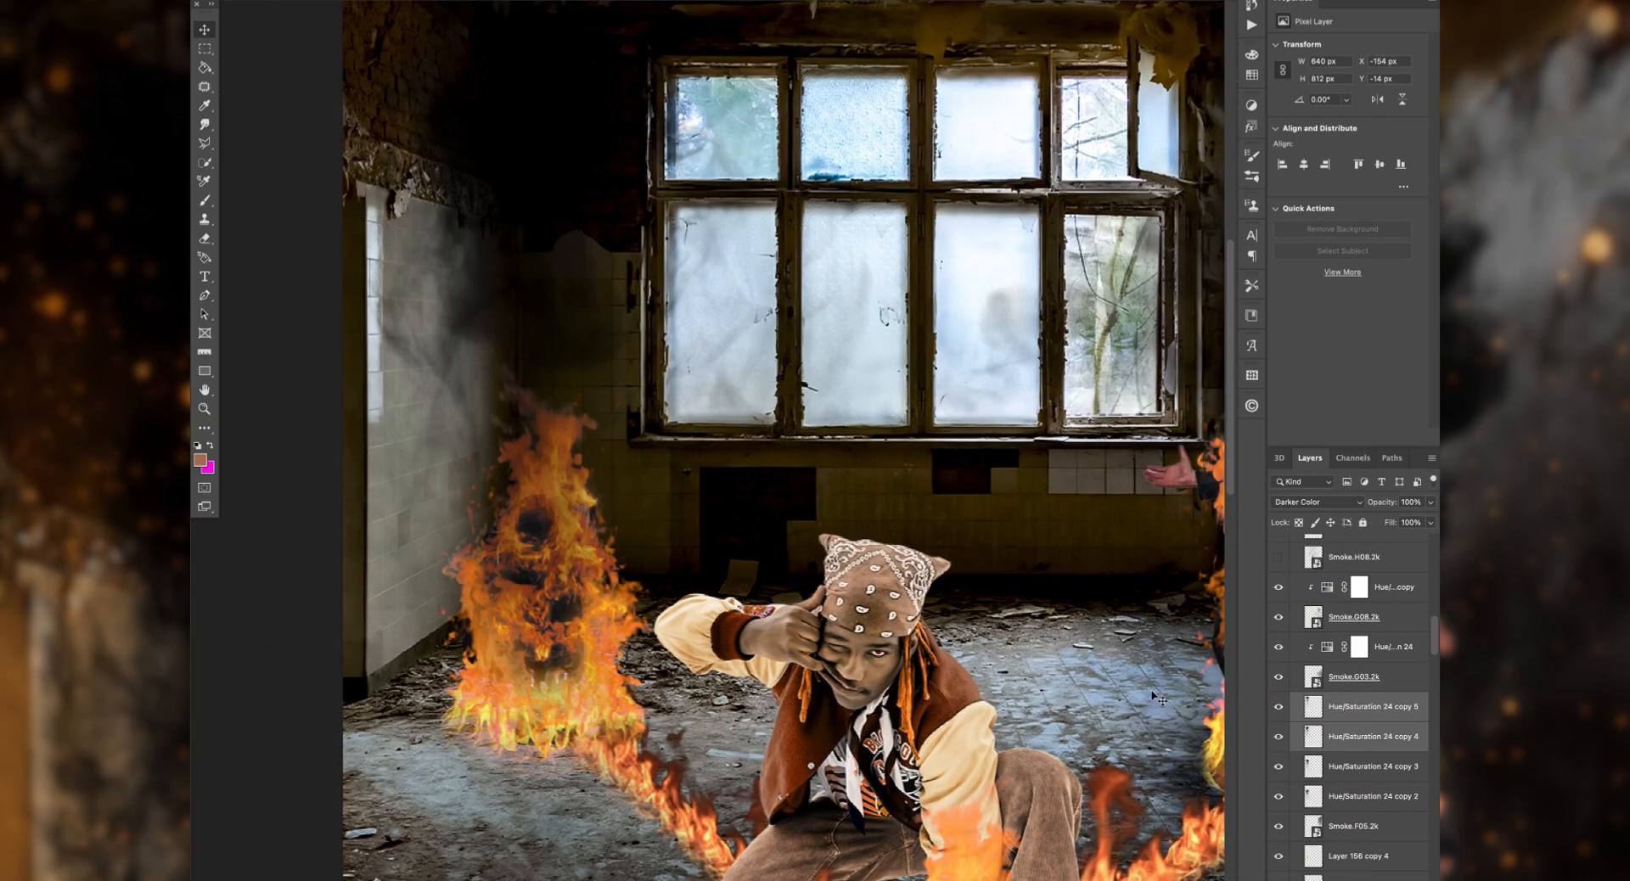
pyautogui.moveTo(1384, 732); pyautogui.dragTo(1393, 786)
# Step: Narrow the wide smoke image and fit it over the tiled wall on the left side of the room
pyautogui.click(1373, 552)
pyautogui.keyDown('shift'); pyautogui.click(1373, 580); pyautogui.keyUp('shift')
pyautogui.moveTo(1376, 581)
pyautogui.mouseDown()
pyautogui.moveTo(1386, 709)
pyautogui.moveTo(1367, 564)
pyautogui.mouseUp()
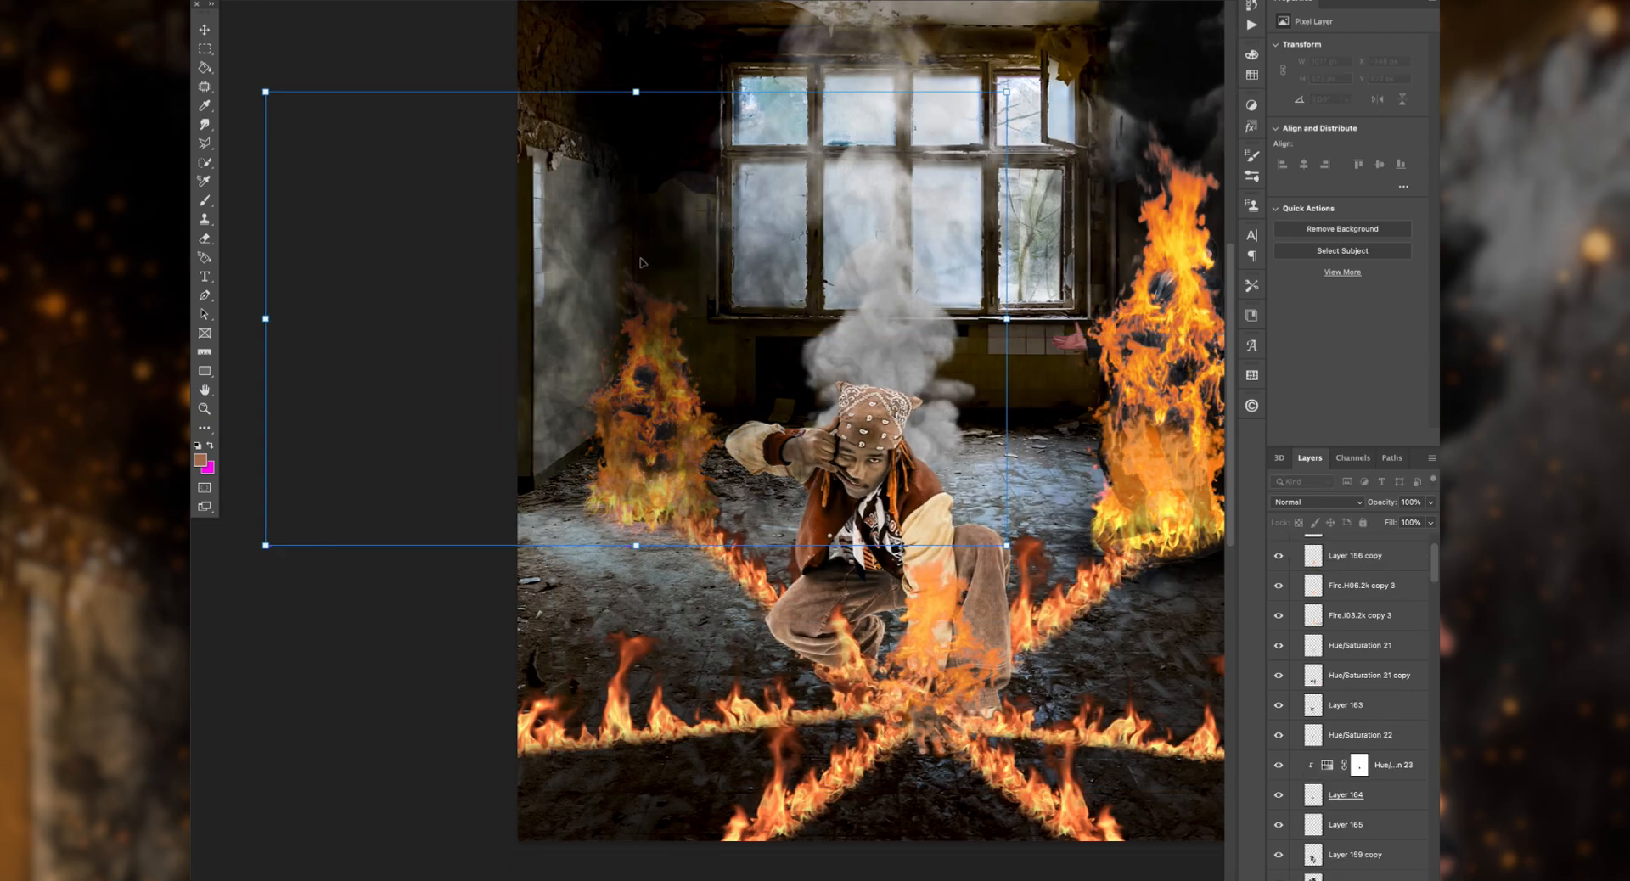
pyautogui.moveTo(1007, 319); pyautogui.dragTo(742, 320)
pyautogui.moveTo(743, 589); pyautogui.dragTo(808, 625)
pyautogui.moveTo(626, 330); pyautogui.dragTo(648, 327)
pyautogui.moveTo(829, 327); pyautogui.dragTo(670, 107)
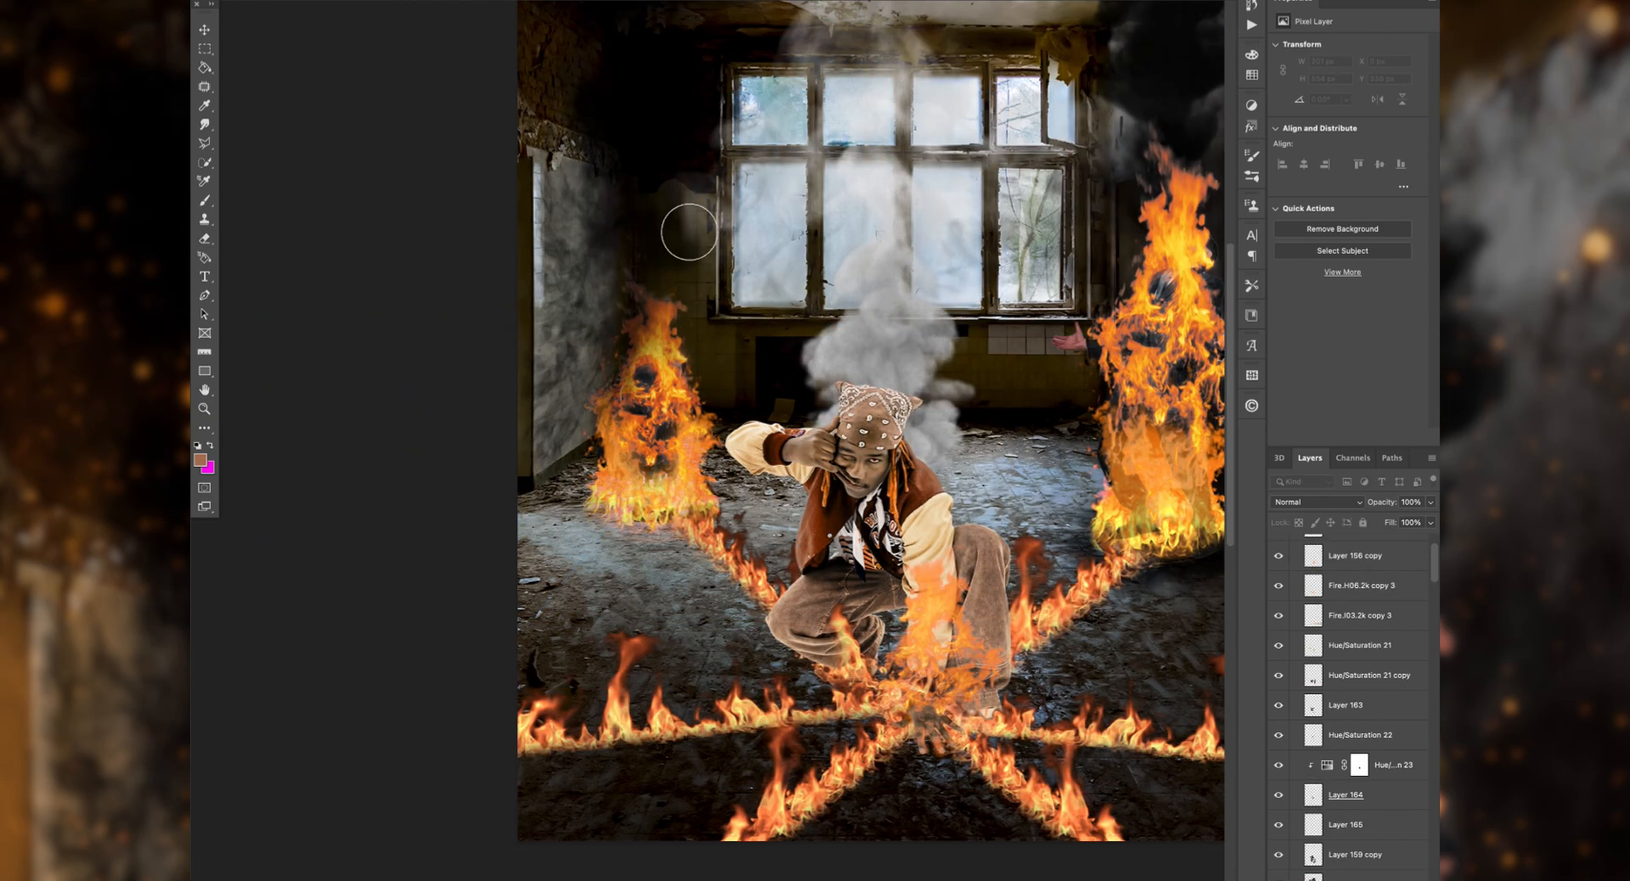
# Step: Merge the left wall's smoke into one layer and place it directly above the room photo
pyautogui.scroll(3, 1375, 608)
pyautogui.moveTo(1376, 608); pyautogui.dragTo(1369, 664)
pyautogui.hotkey('ctrl', 'j')
pyautogui.hotkey('ctrl', 'e')
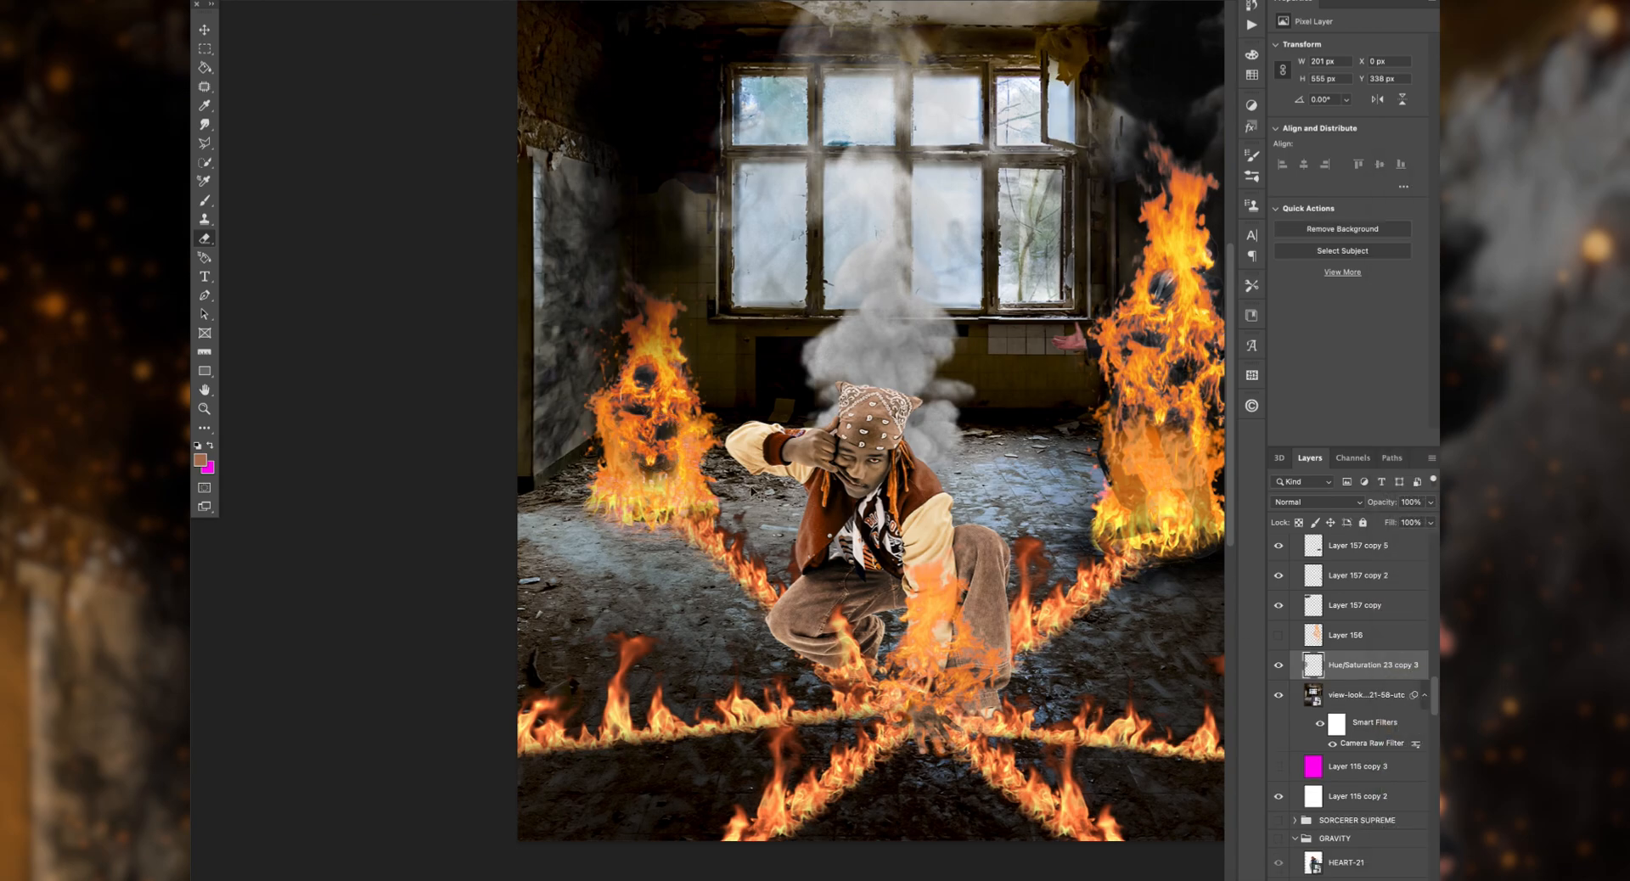
# Step: Duplicate the wall smoke twice, placing one copy left of the window and the other at X 659 px, Y 281 px
pyautogui.moveTo(538, 312); pyautogui.dragTo(1070, 294)
pyautogui.press('super+j')
pyautogui.click(335, 1)
pyautogui.moveTo(382, 248)
pyautogui.click(582, 507)
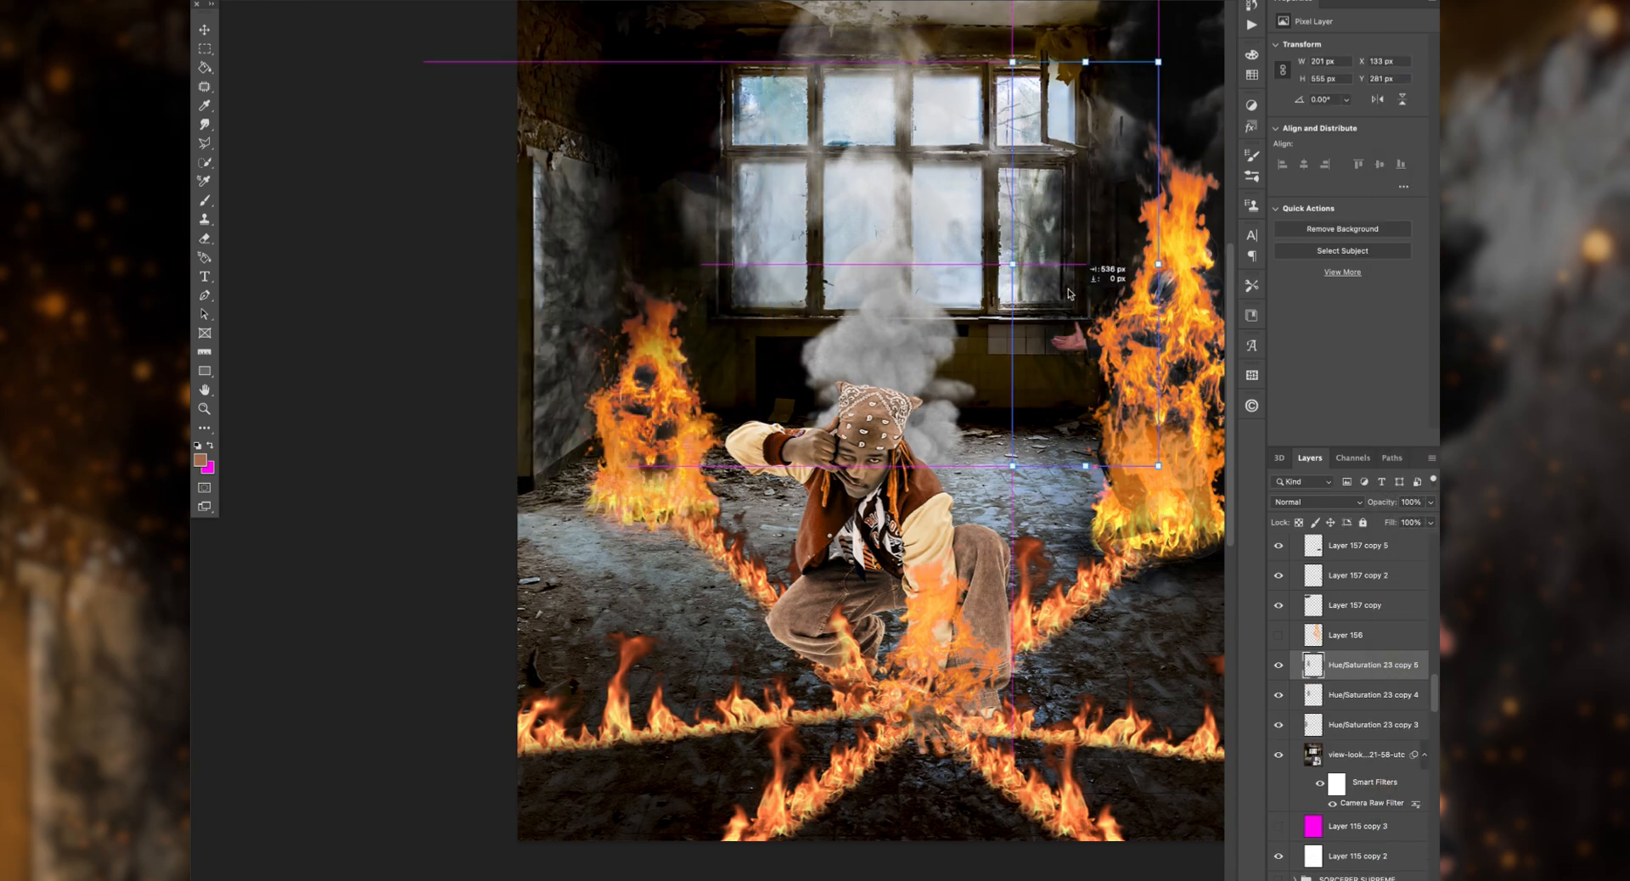
pyautogui.scroll(-2, 1029, 285)
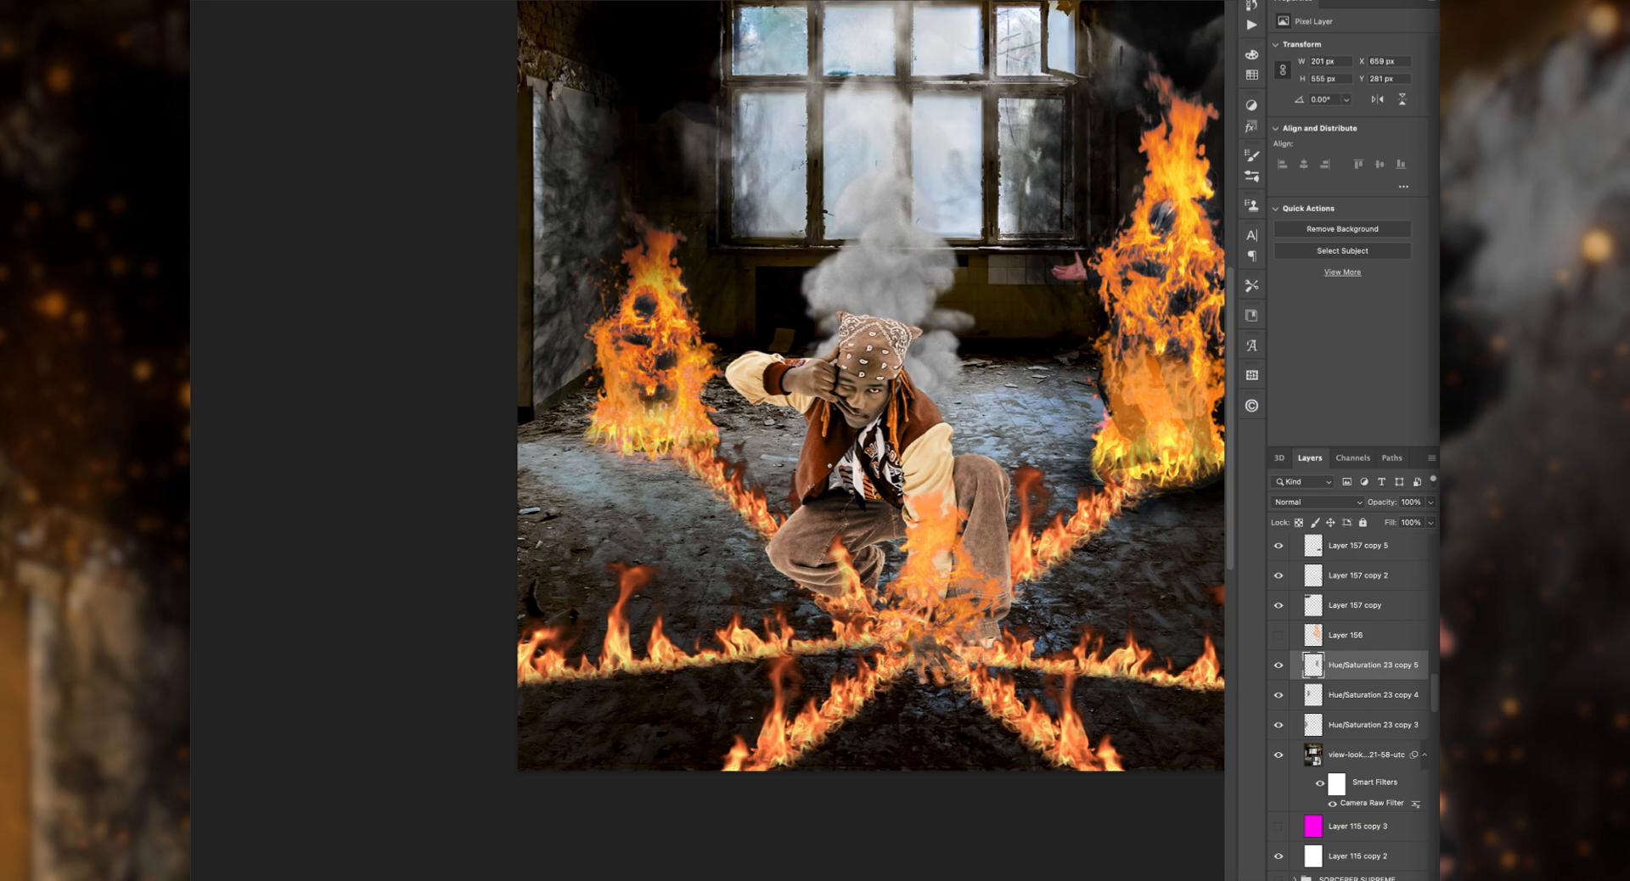
# Step: Place the burning fire image above the room photo and overlay a room copy on it in Overlay mode at 99% opacity
pyautogui.click(1368, 758)
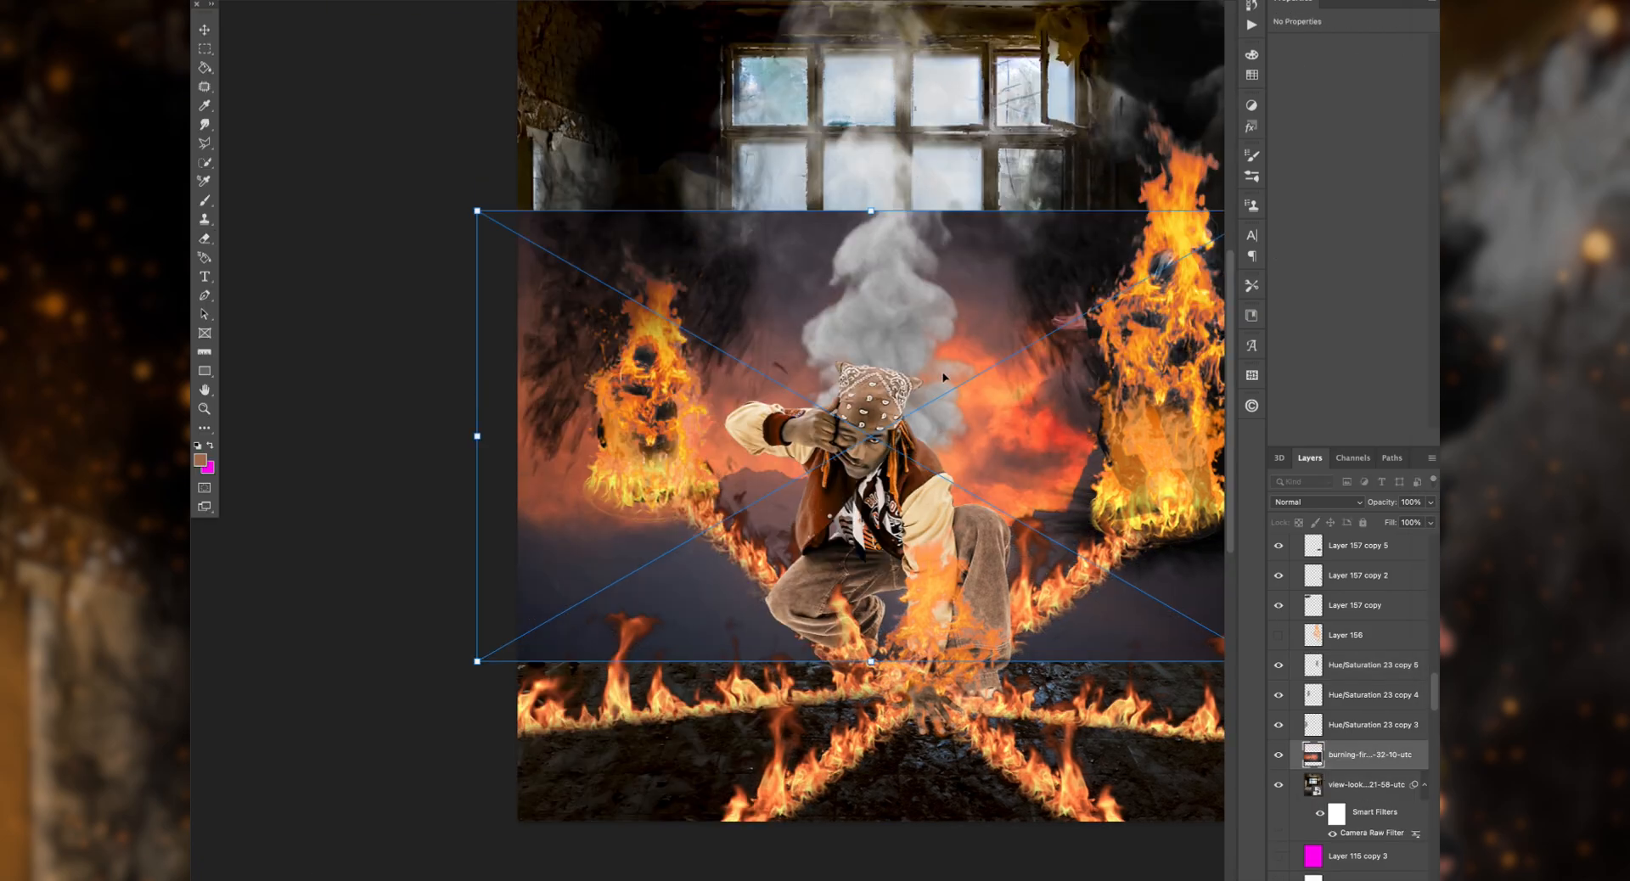
pyautogui.scroll(3, 747, 423)
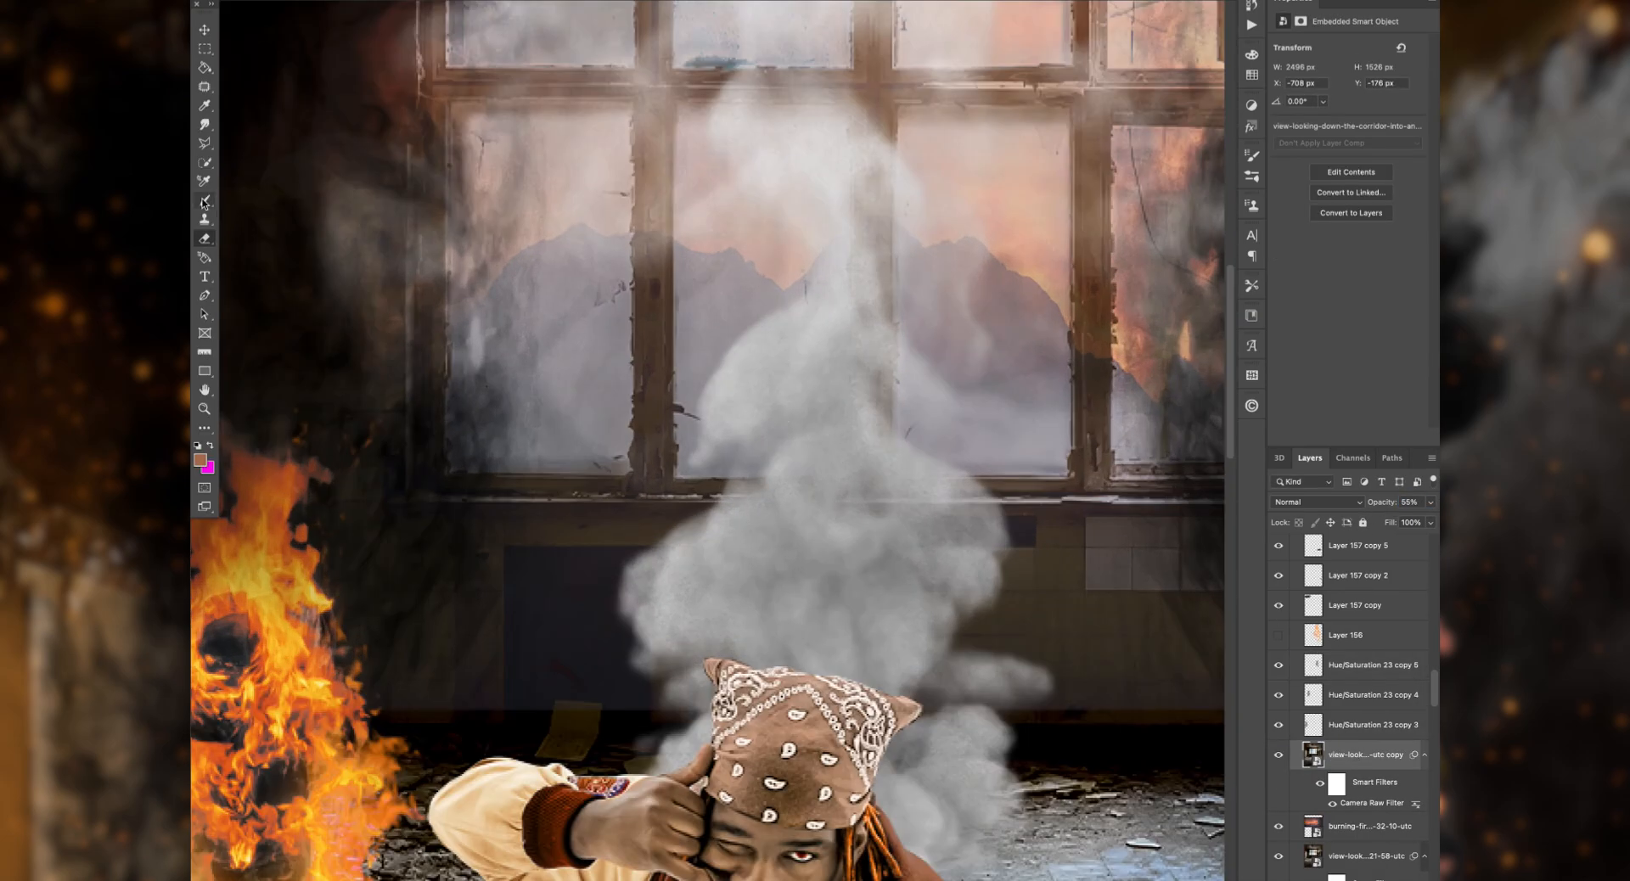
pyautogui.click(1316, 501)
pyautogui.click(1341, 703)
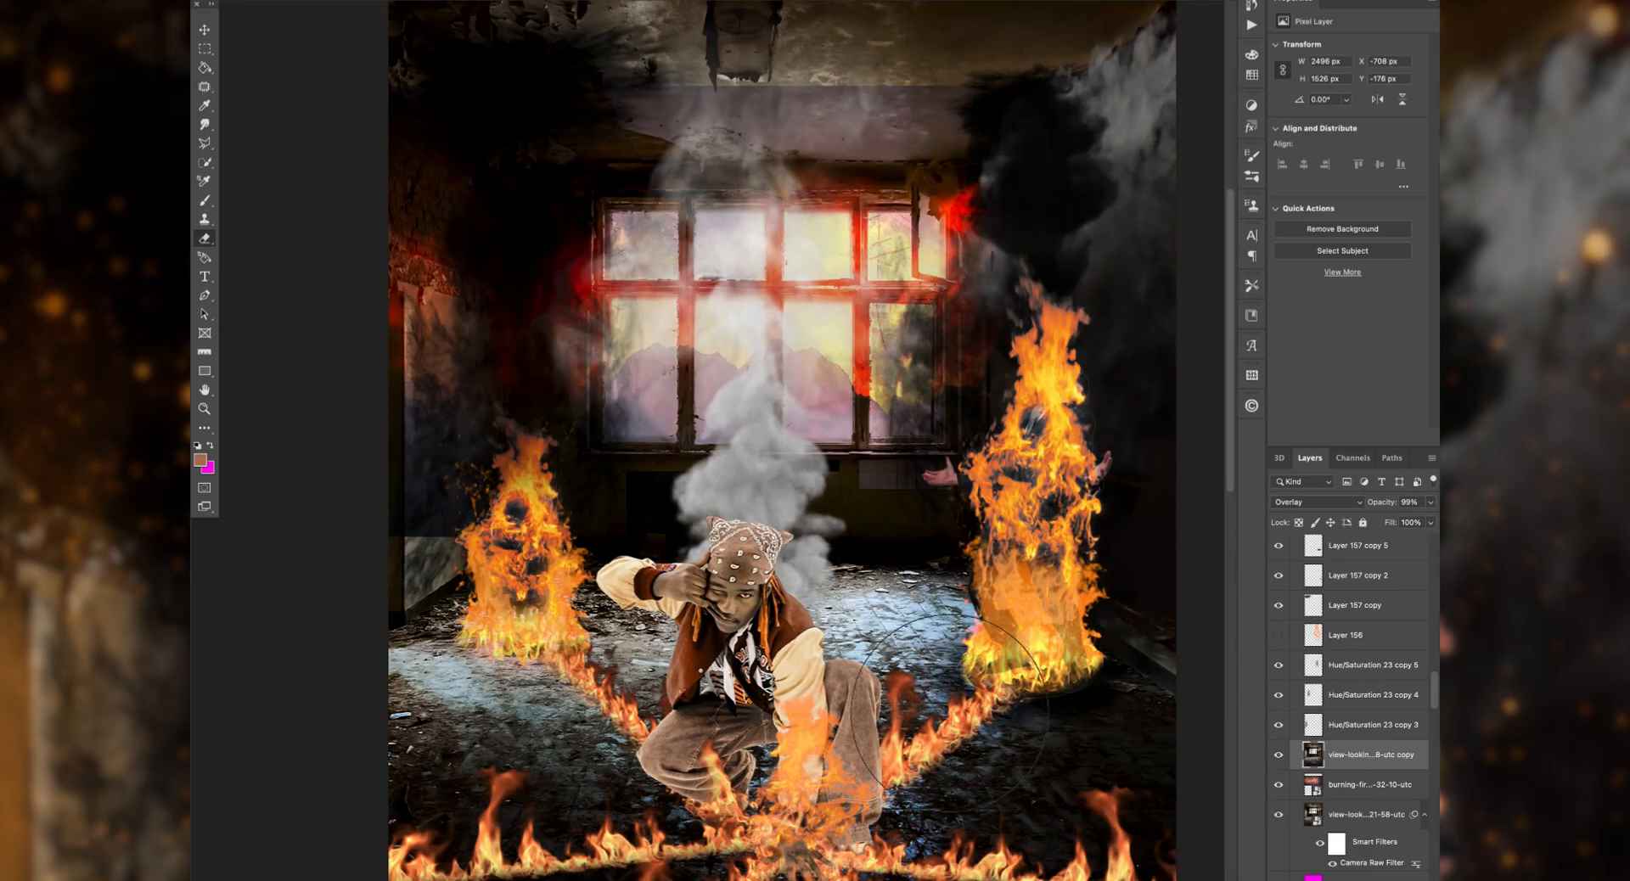
pyautogui.press('super+minus')
pyautogui.press('super+minus')
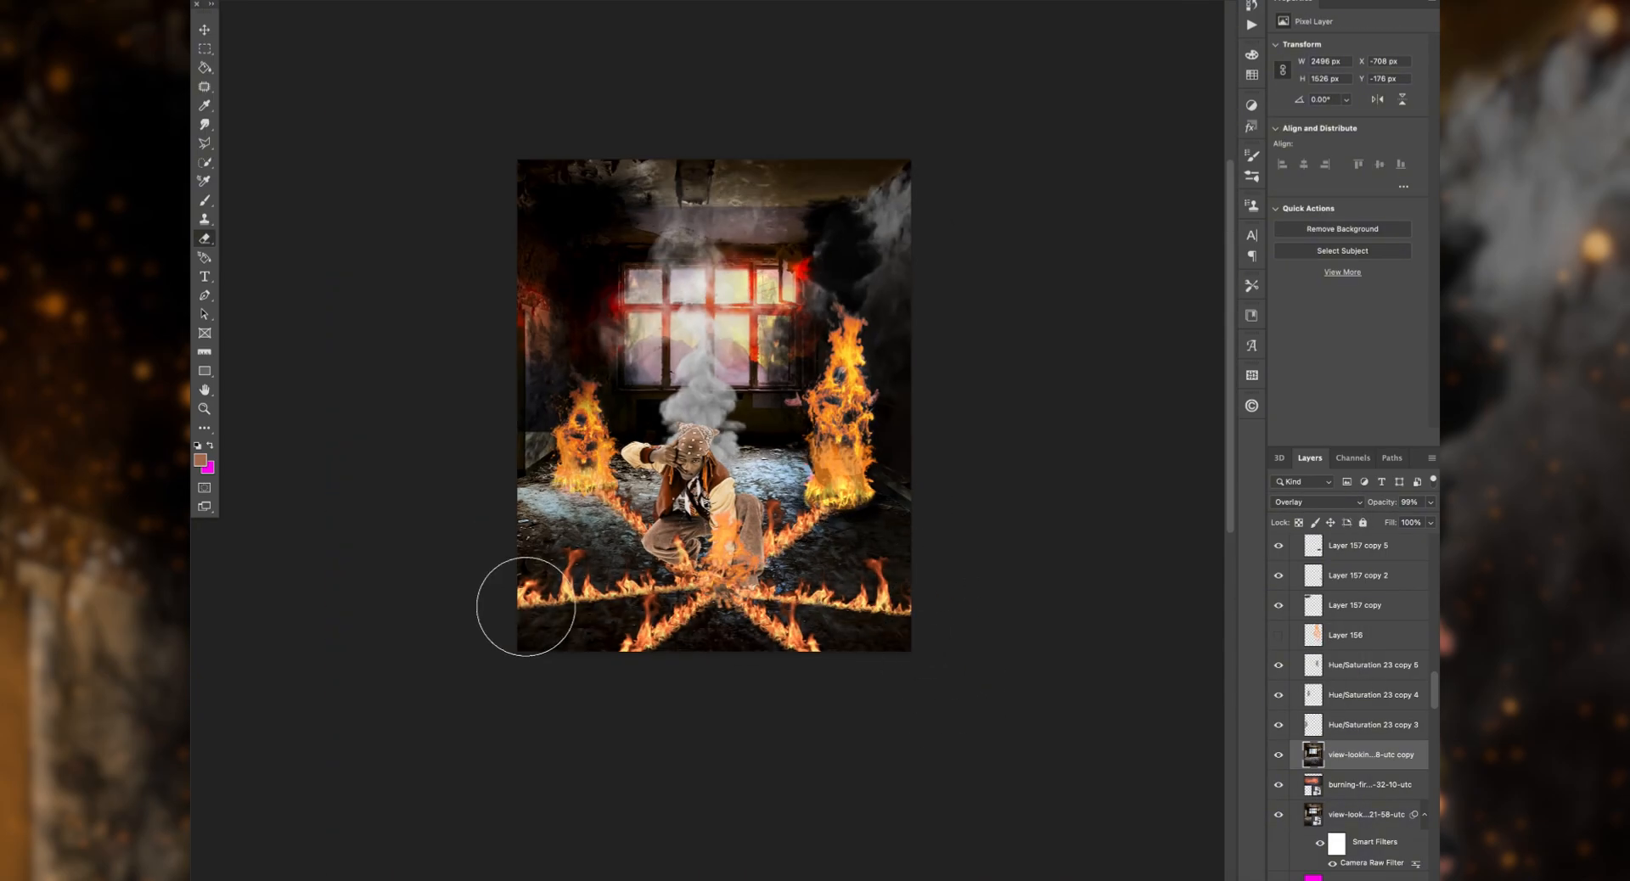
# Step: Rasterize the burning fire image and erase it from the floor and walls around the window
pyautogui.press('super+z')
pyautogui.press('super+plus')
pyautogui.press('super+plus')
pyautogui.moveTo(446, 626)
pyautogui.mouseDown()
pyautogui.moveTo(354, 562)
pyautogui.moveTo(441, 772)
pyautogui.mouseUp()
pyautogui.scroll(4, 408, 526)
pyautogui.hscroll(-4, 408, 526)
pyautogui.click(1376, 792)
pyautogui.click(453, 340)
pyautogui.press('Return')
pyautogui.moveTo(453, 329); pyautogui.dragTo(454, 497)
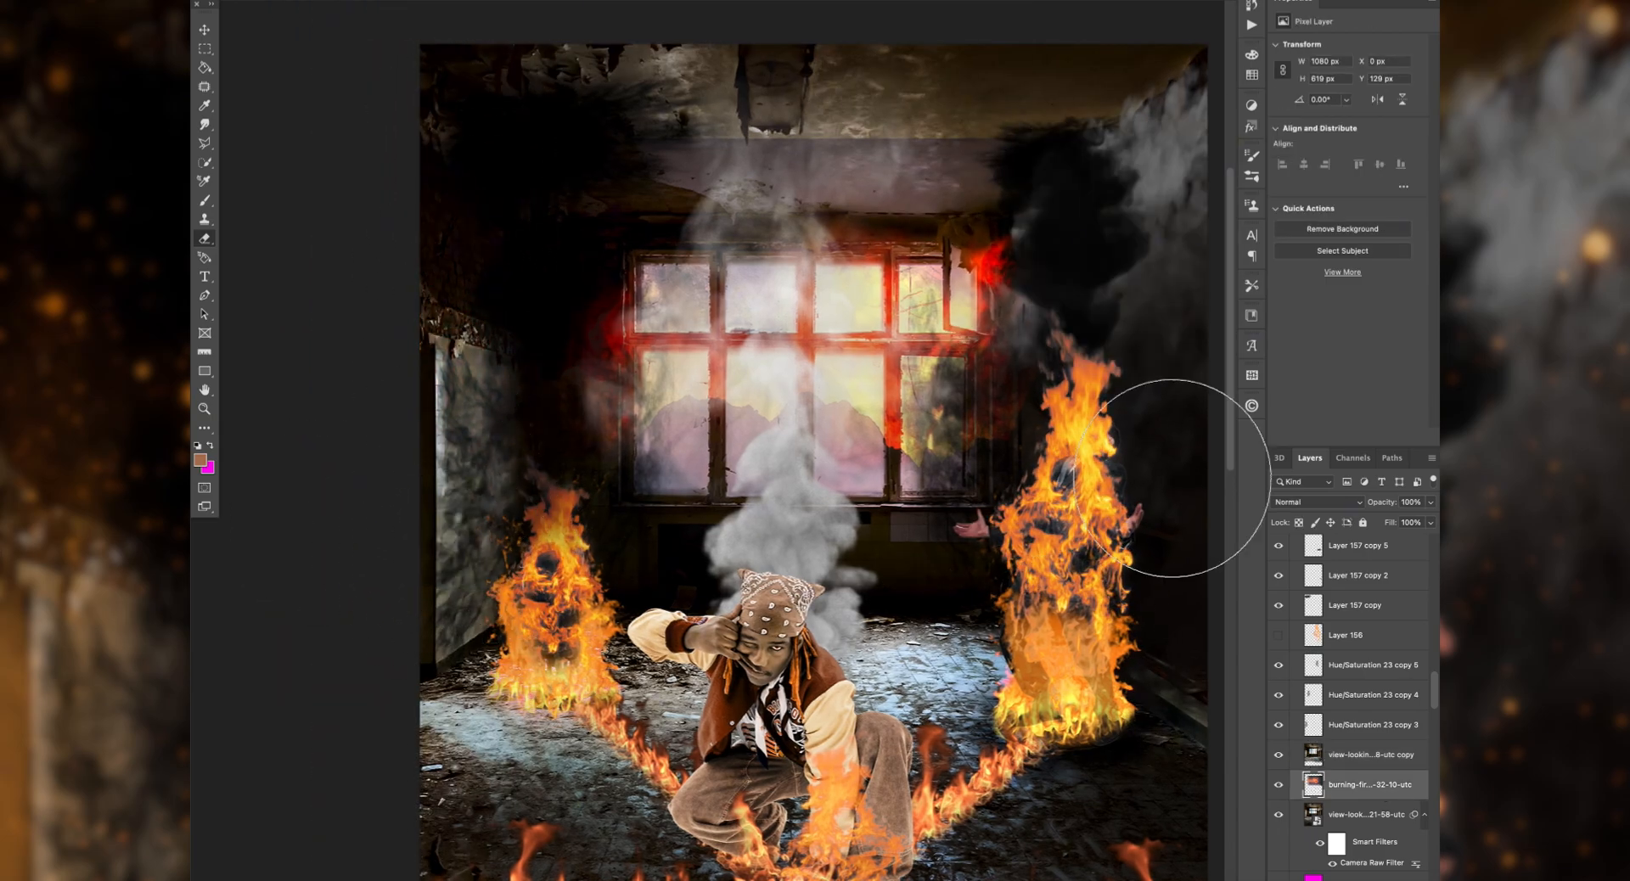
# Step: Erase the burning fire image along the left part of the window frame with a smaller brush
pyautogui.rightClick(287, 16)
pyautogui.press('super+plus')
pyautogui.press('super+plus')
pyautogui.press('super+plus')
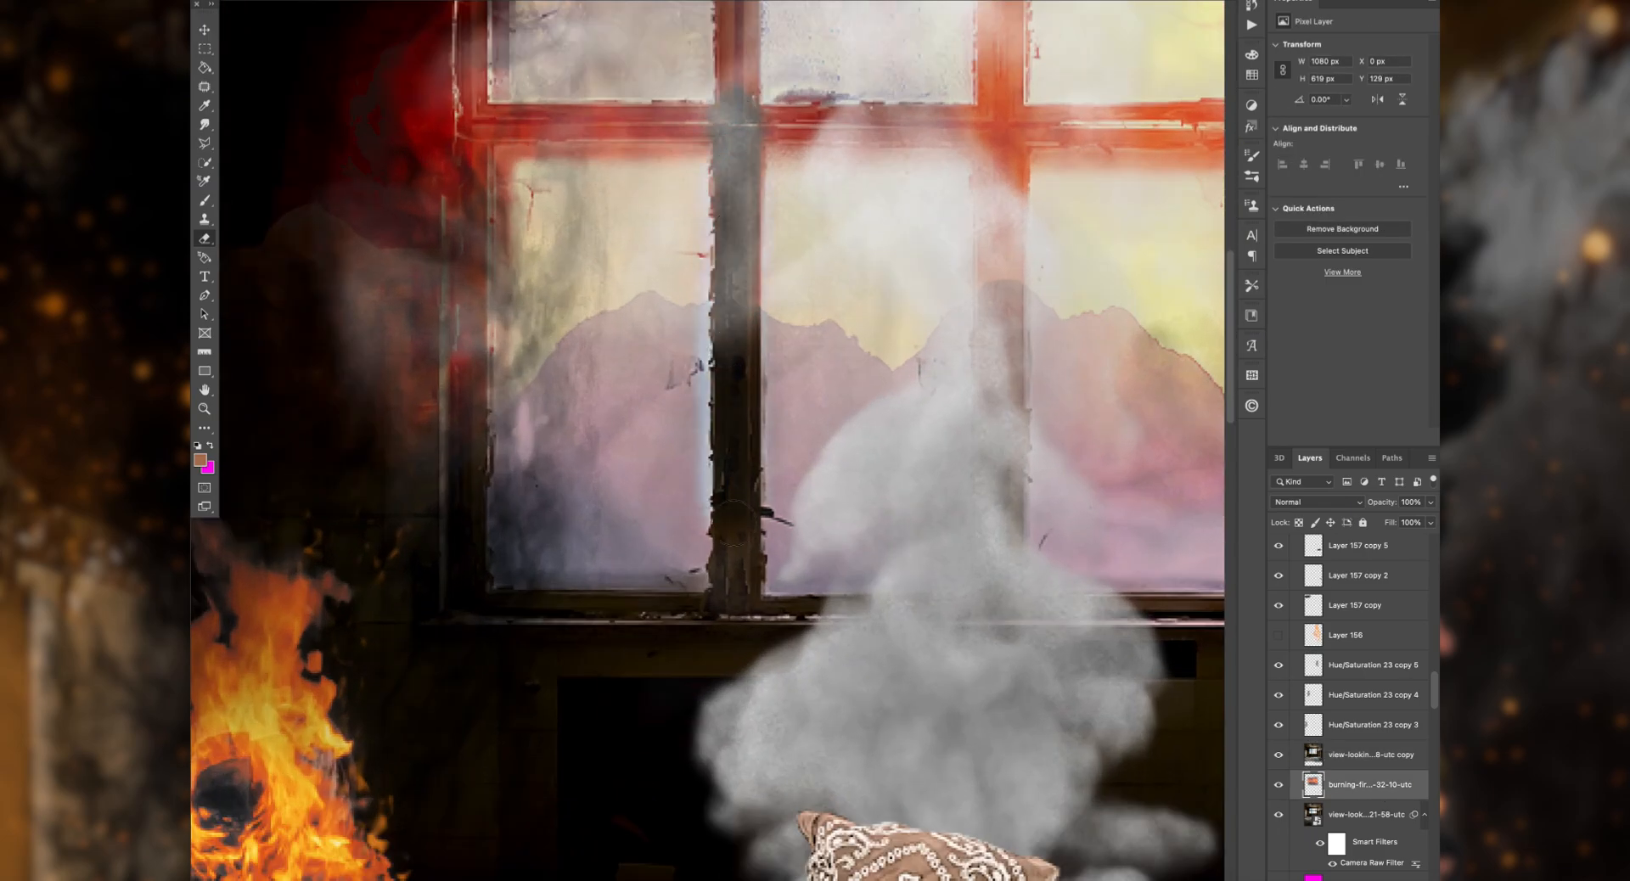
pyautogui.click(246, 3)
pyautogui.moveTo(736, 128); pyautogui.dragTo(736, 544)
pyautogui.moveTo(468, 151); pyautogui.dragTo(467, 416)
pyautogui.scroll(3, 451, 107)
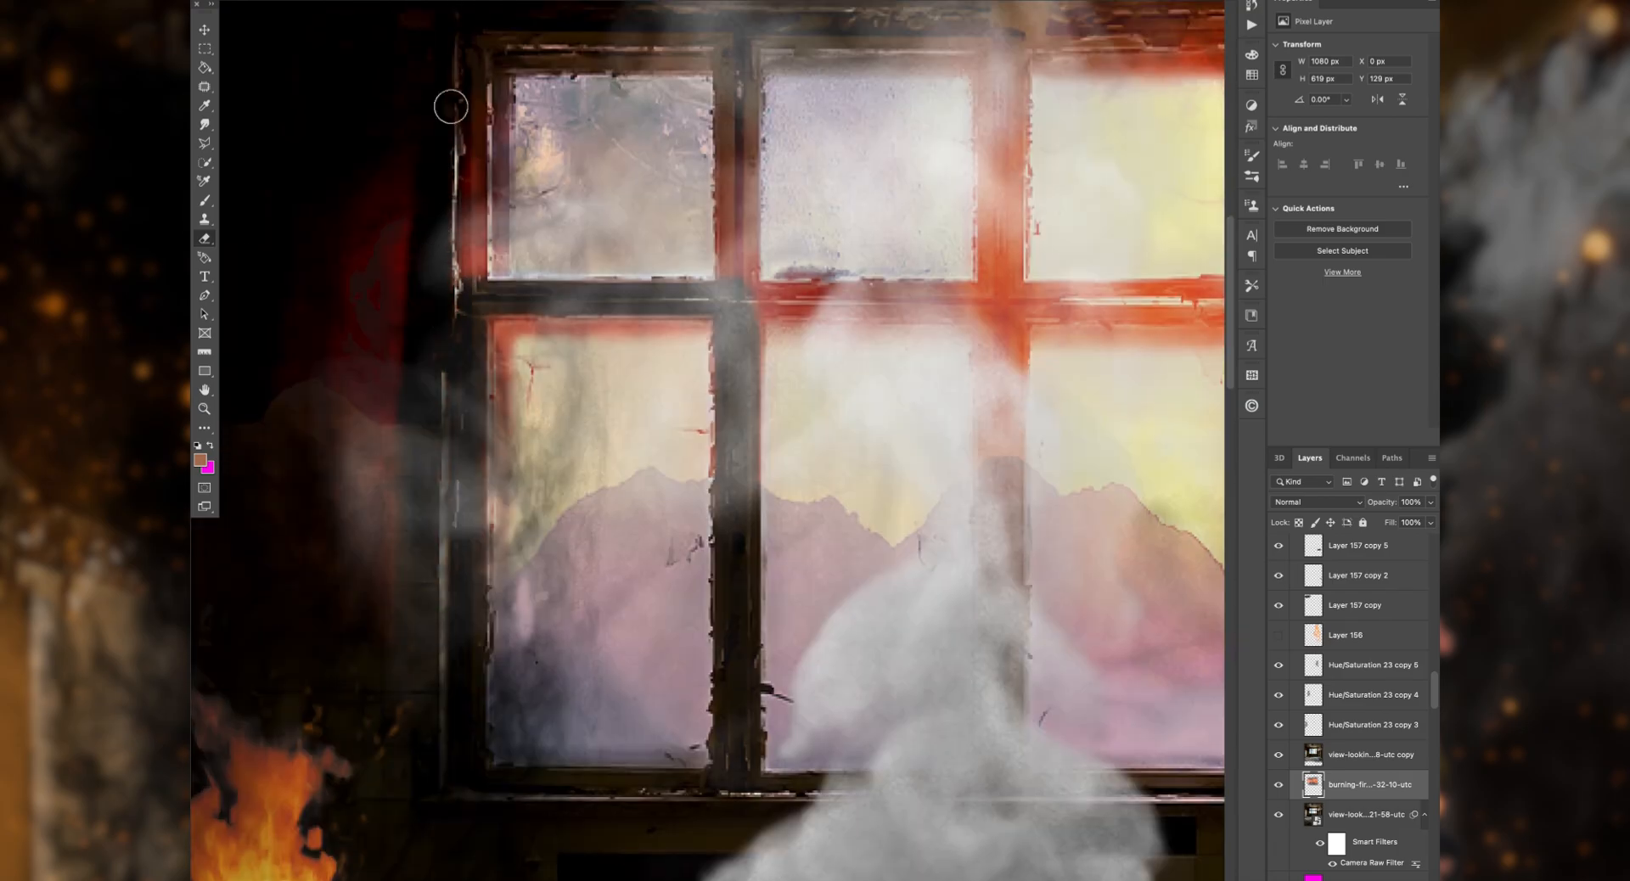
# Step: Erase the burning fire image from the window's middle crossbar and its right-hand vertical frame bars
pyautogui.moveTo(775, 302); pyautogui.dragTo(993, 303)
pyautogui.moveTo(1010, 314); pyautogui.dragTo(933, 433)
pyautogui.moveTo(929, 450)
pyautogui.mouseDown()
pyautogui.moveTo(940, 197)
pyautogui.moveTo(932, 599)
pyautogui.mouseUp()
pyautogui.moveTo(991, 454)
pyautogui.mouseDown()
pyautogui.moveTo(633, 467)
pyautogui.moveTo(1091, 435)
pyautogui.mouseUp()
pyautogui.moveTo(821, 154); pyautogui.dragTo(823, 391)
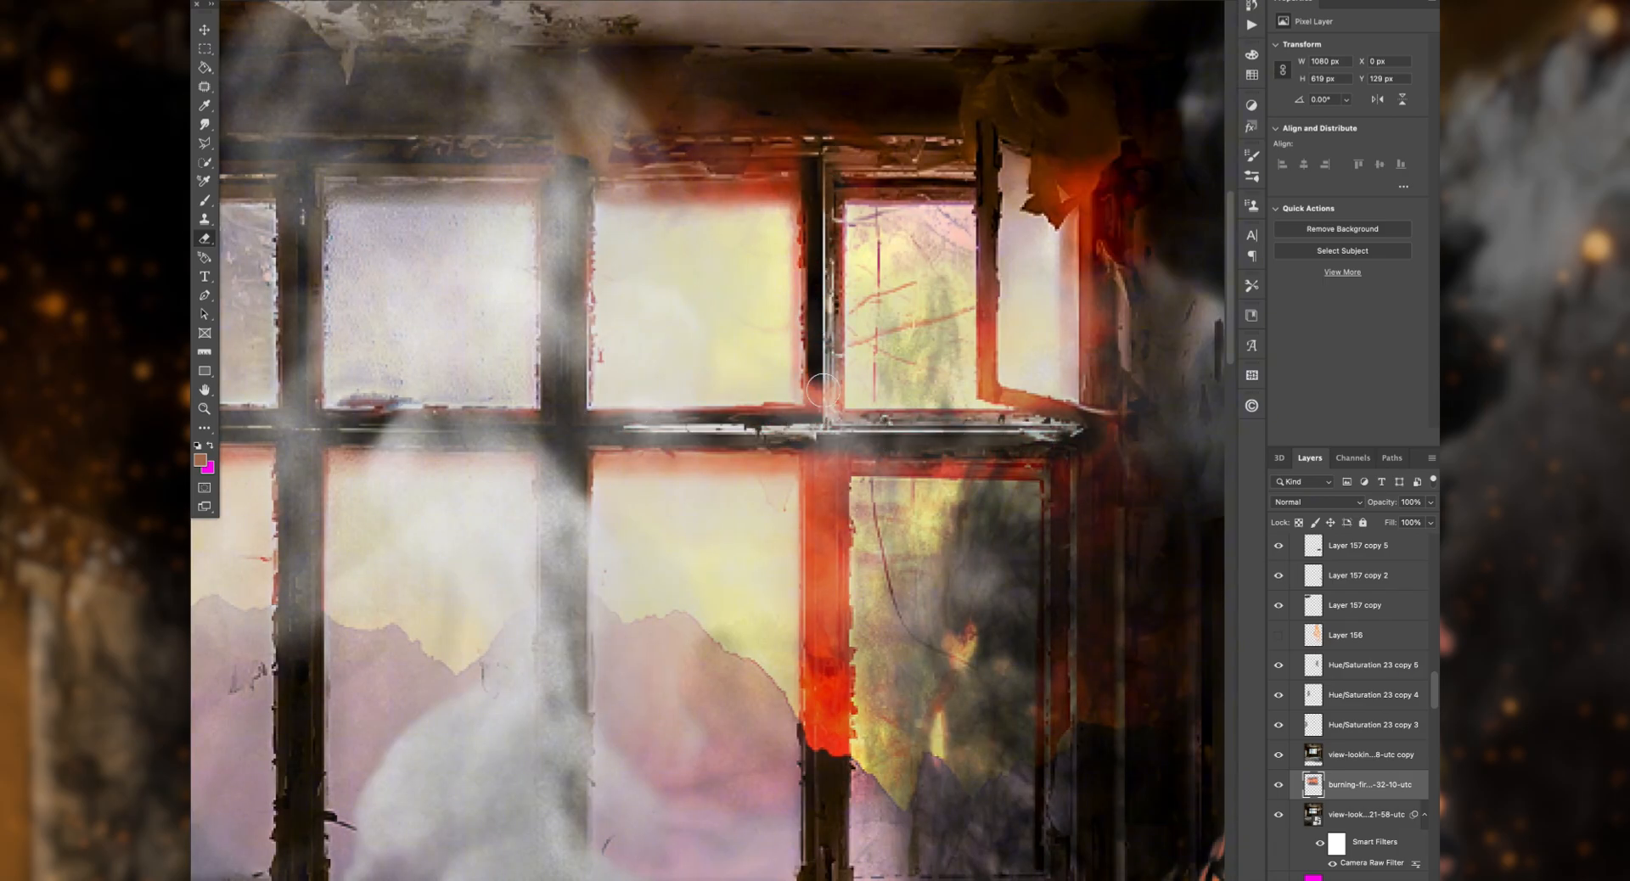
pyautogui.press('super+minus')
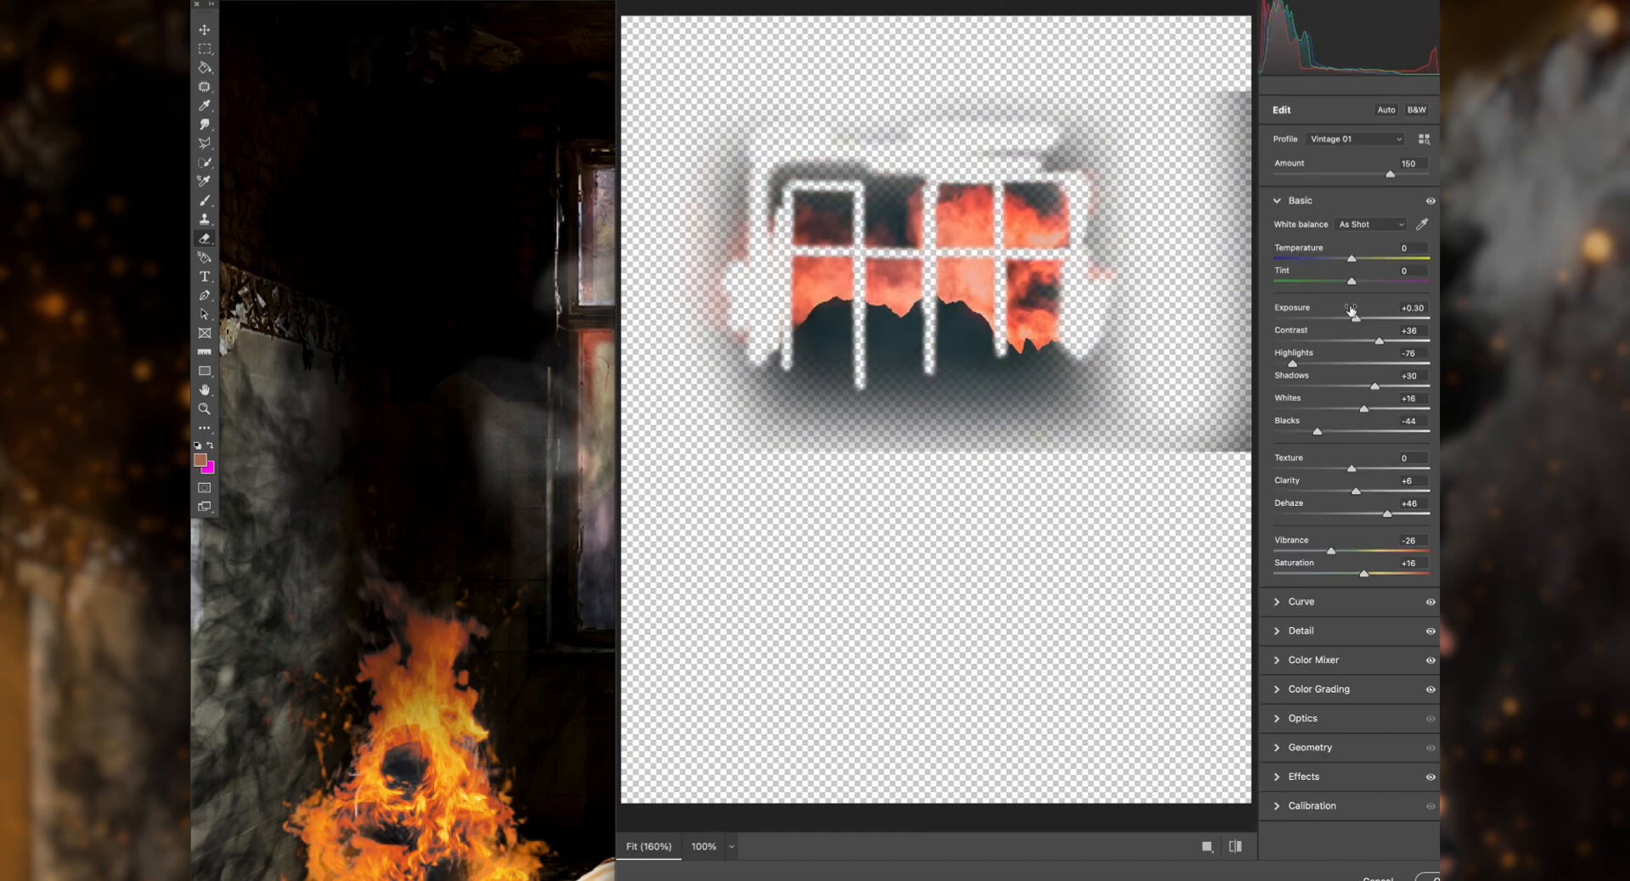
# Step: Raise the contrast and deepen the blacks of the burning fire image in the Camera Raw Filter
pyautogui.moveTo(1380, 341); pyautogui.dragTo(1406, 342)
pyautogui.moveTo(1318, 432); pyautogui.dragTo(1275, 432)
pyautogui.click(1301, 631)
pyautogui.click(1300, 201)
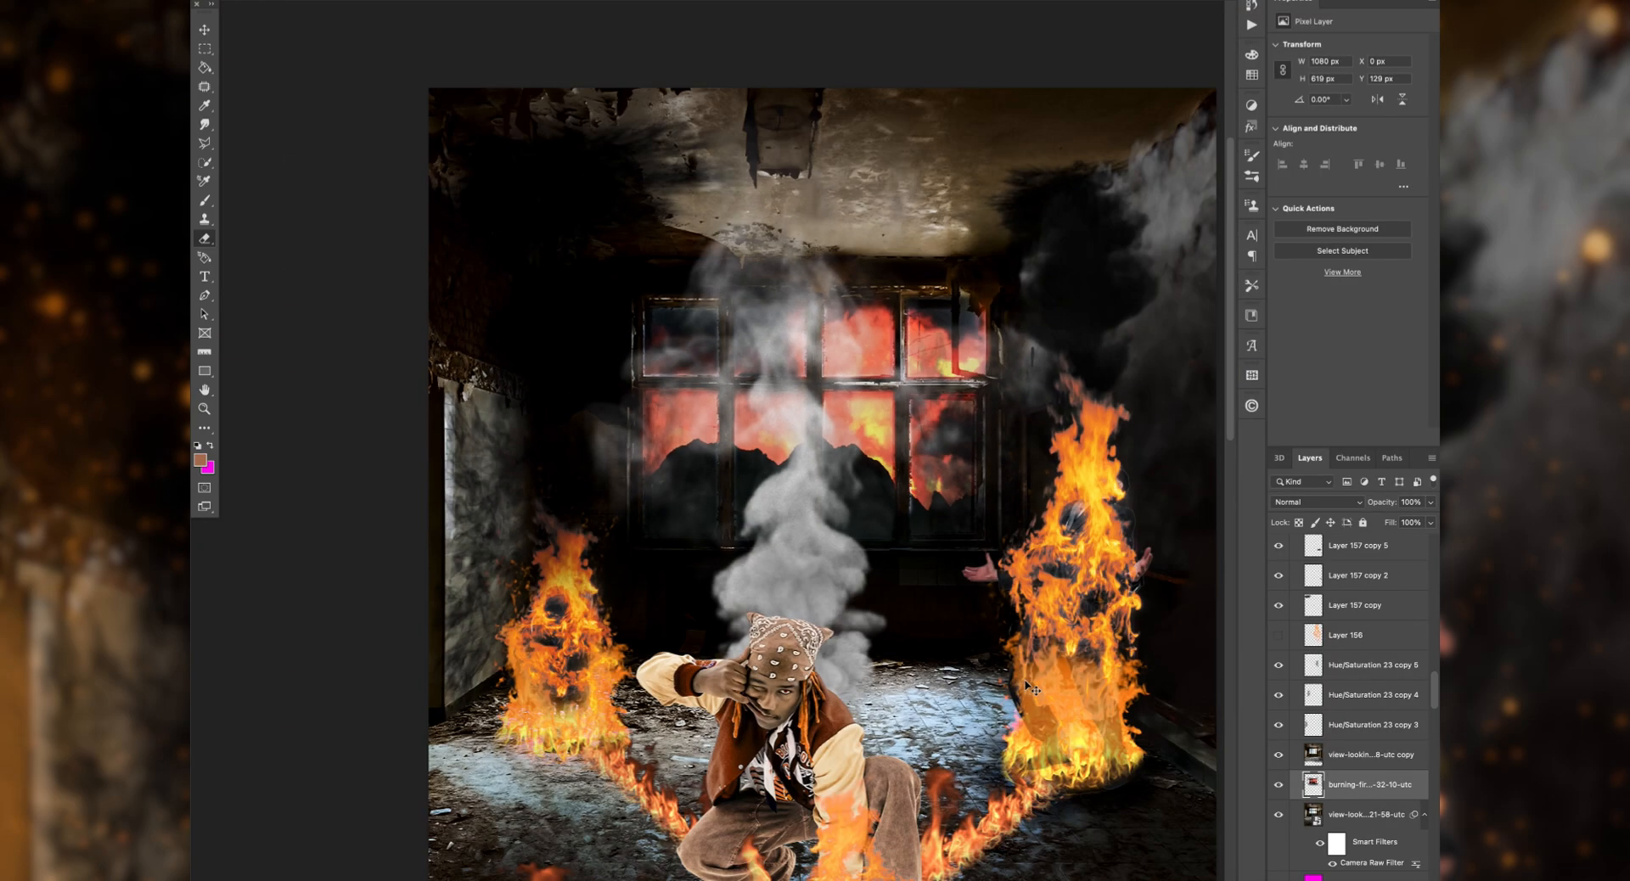
# Step: Paint a soft orange glow on Layer 514 around the crossing point of the flame rows, adjusting the brush
pyautogui.scroll(-6, 1032, 687)
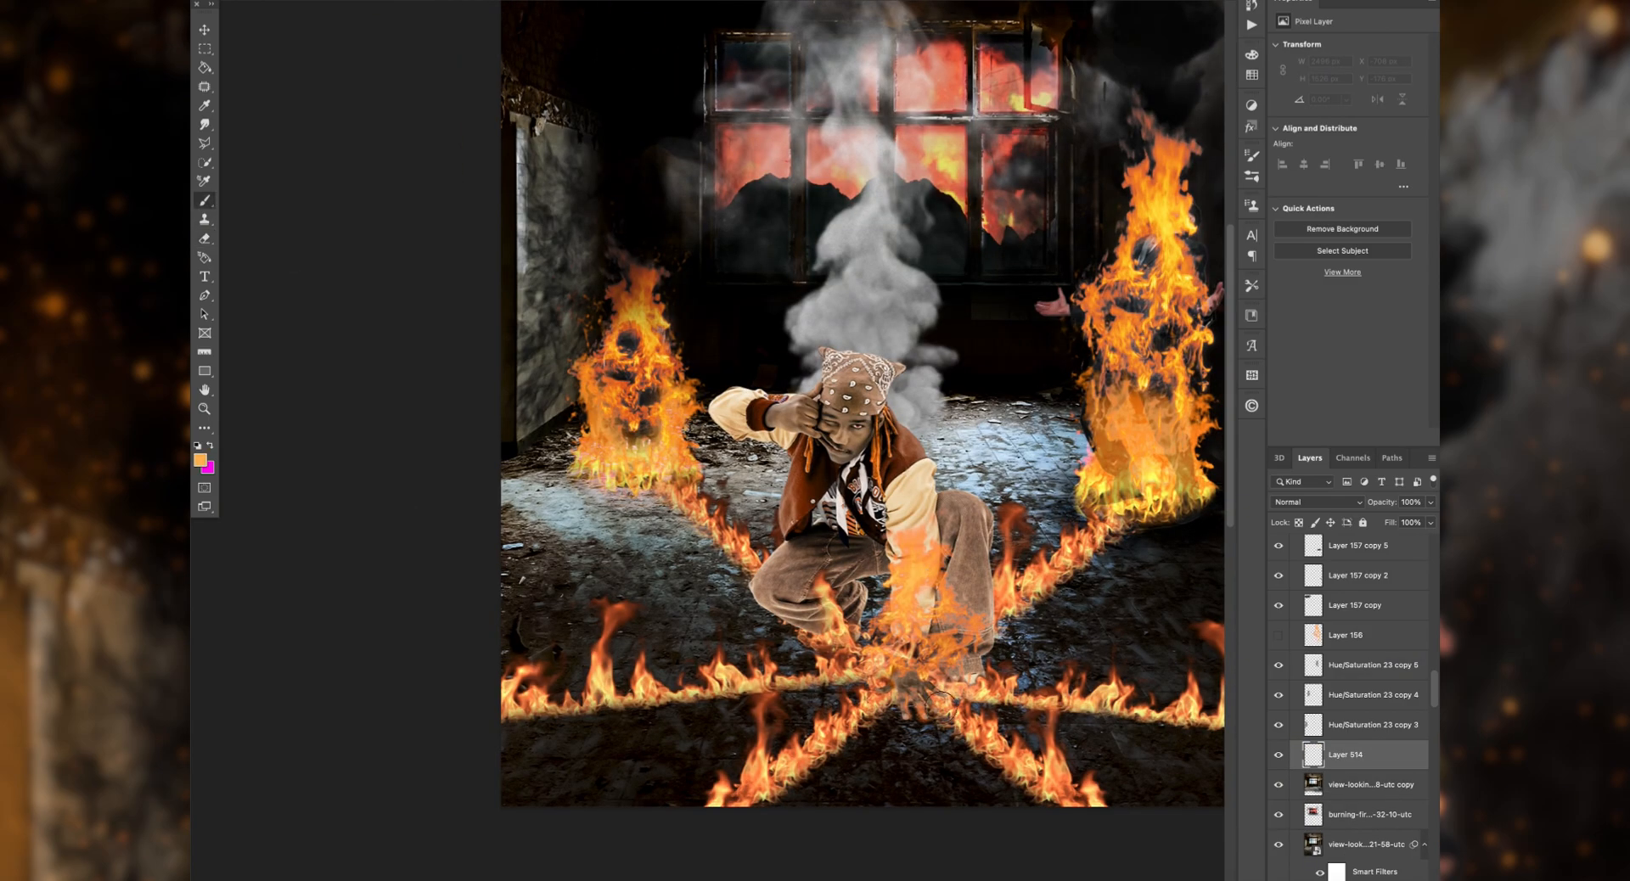
pyautogui.moveTo(883, 721); pyautogui.dragTo(933, 720)
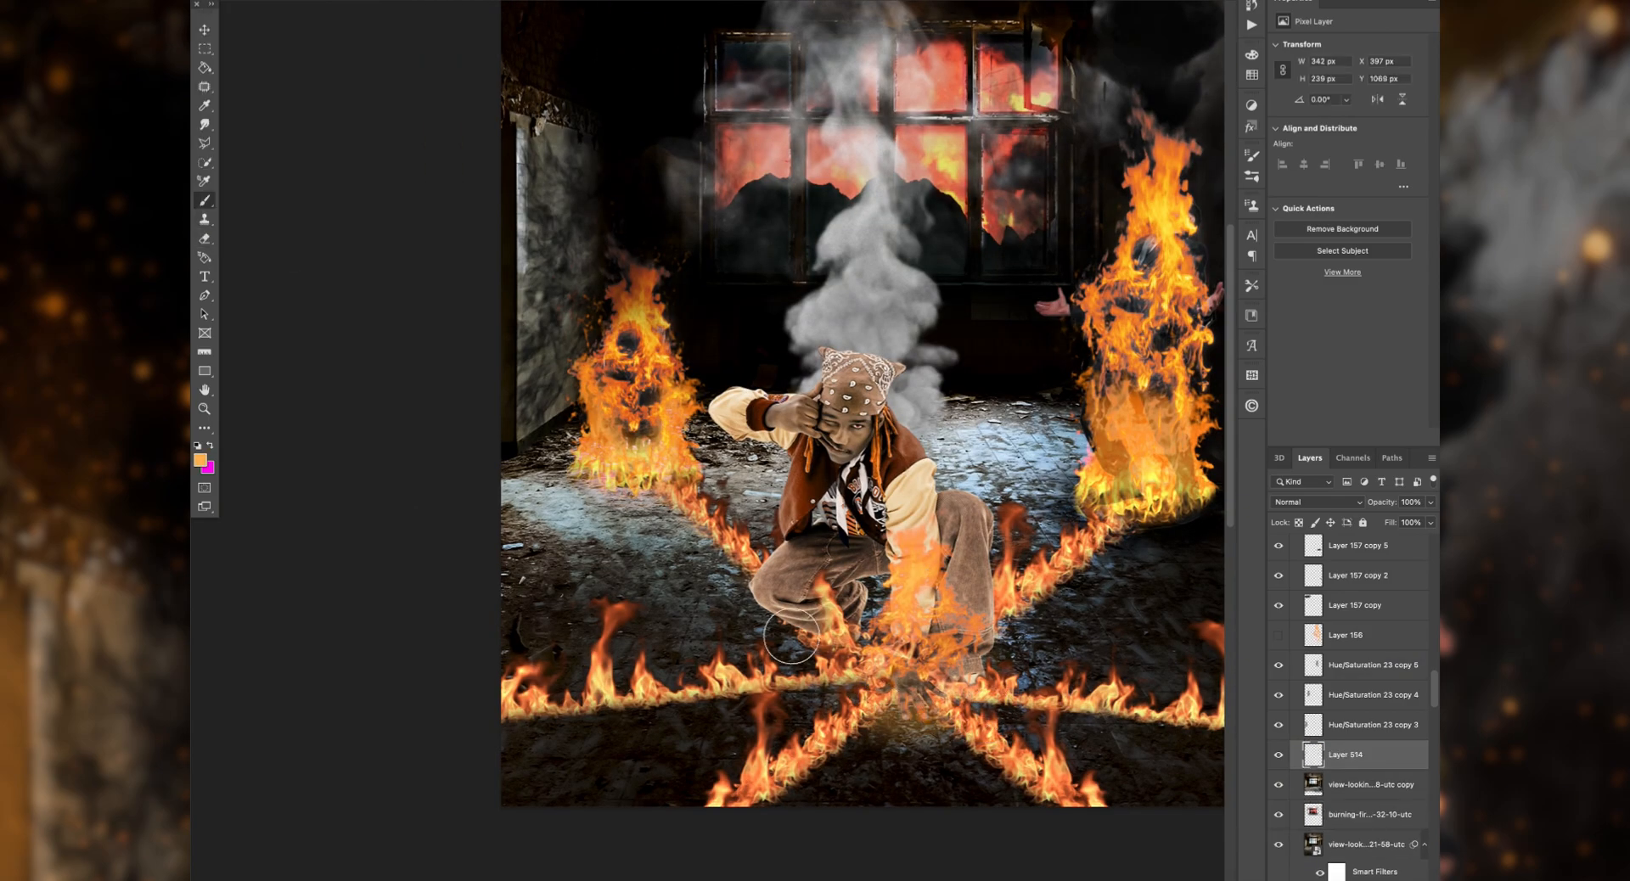
pyautogui.click(233, 2)
pyautogui.moveTo(315, 13); pyautogui.dragTo(324, 13)
pyautogui.moveTo(972, 476); pyautogui.dragTo(1019, 475)
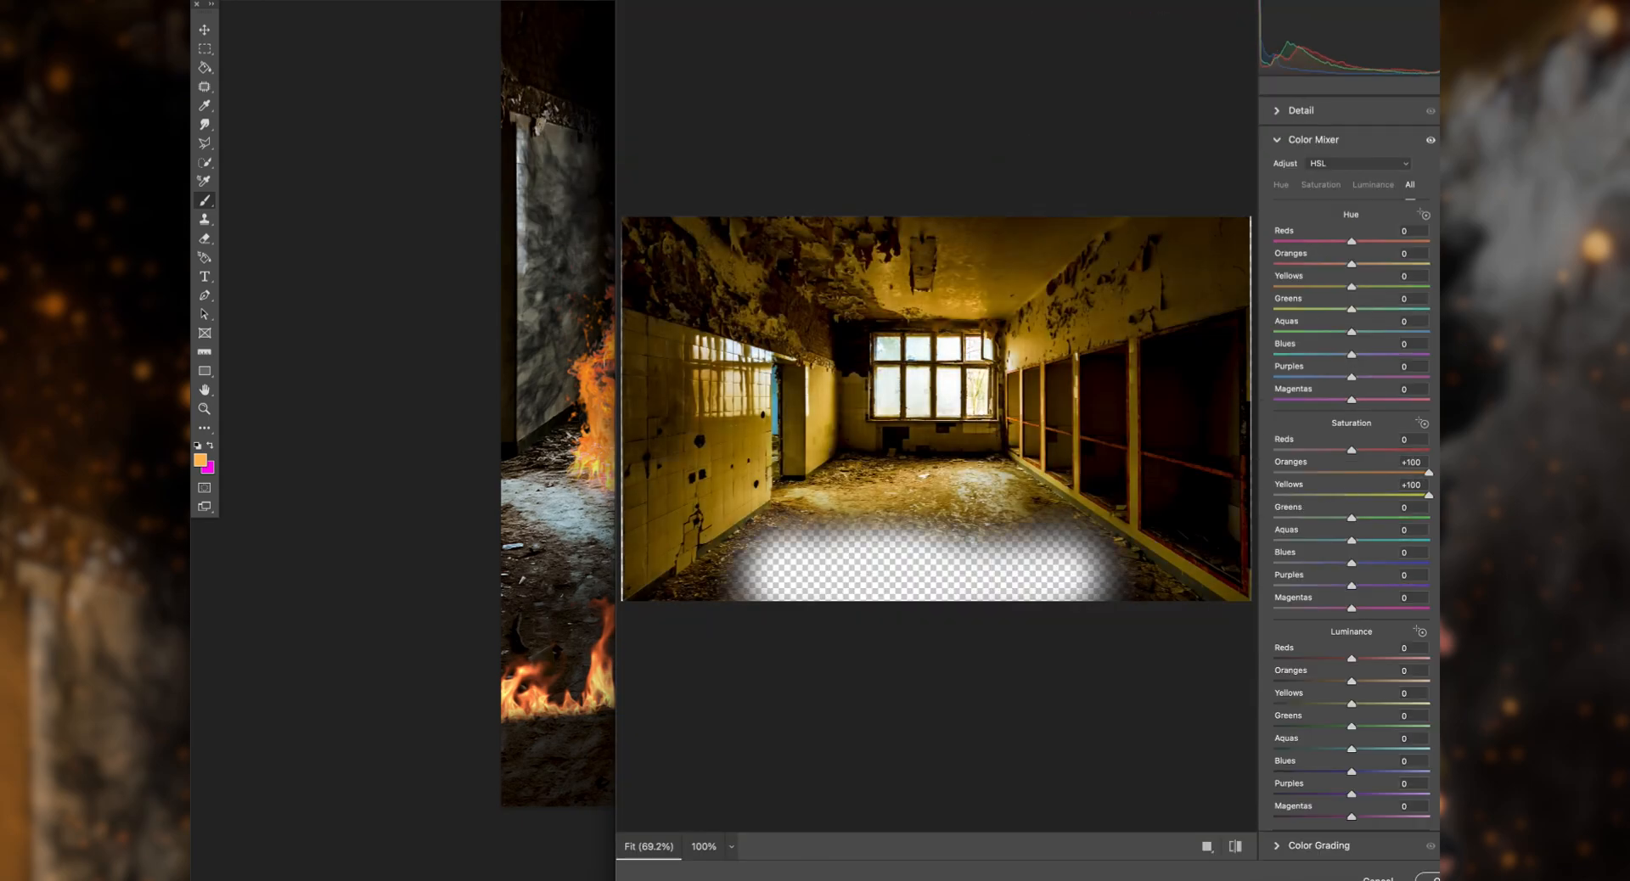
# Step: Shift the overlaid room copy toward warm tones and restrict the warm color to the floor
pyautogui.moveTo(1352, 286); pyautogui.dragTo(1297, 284)
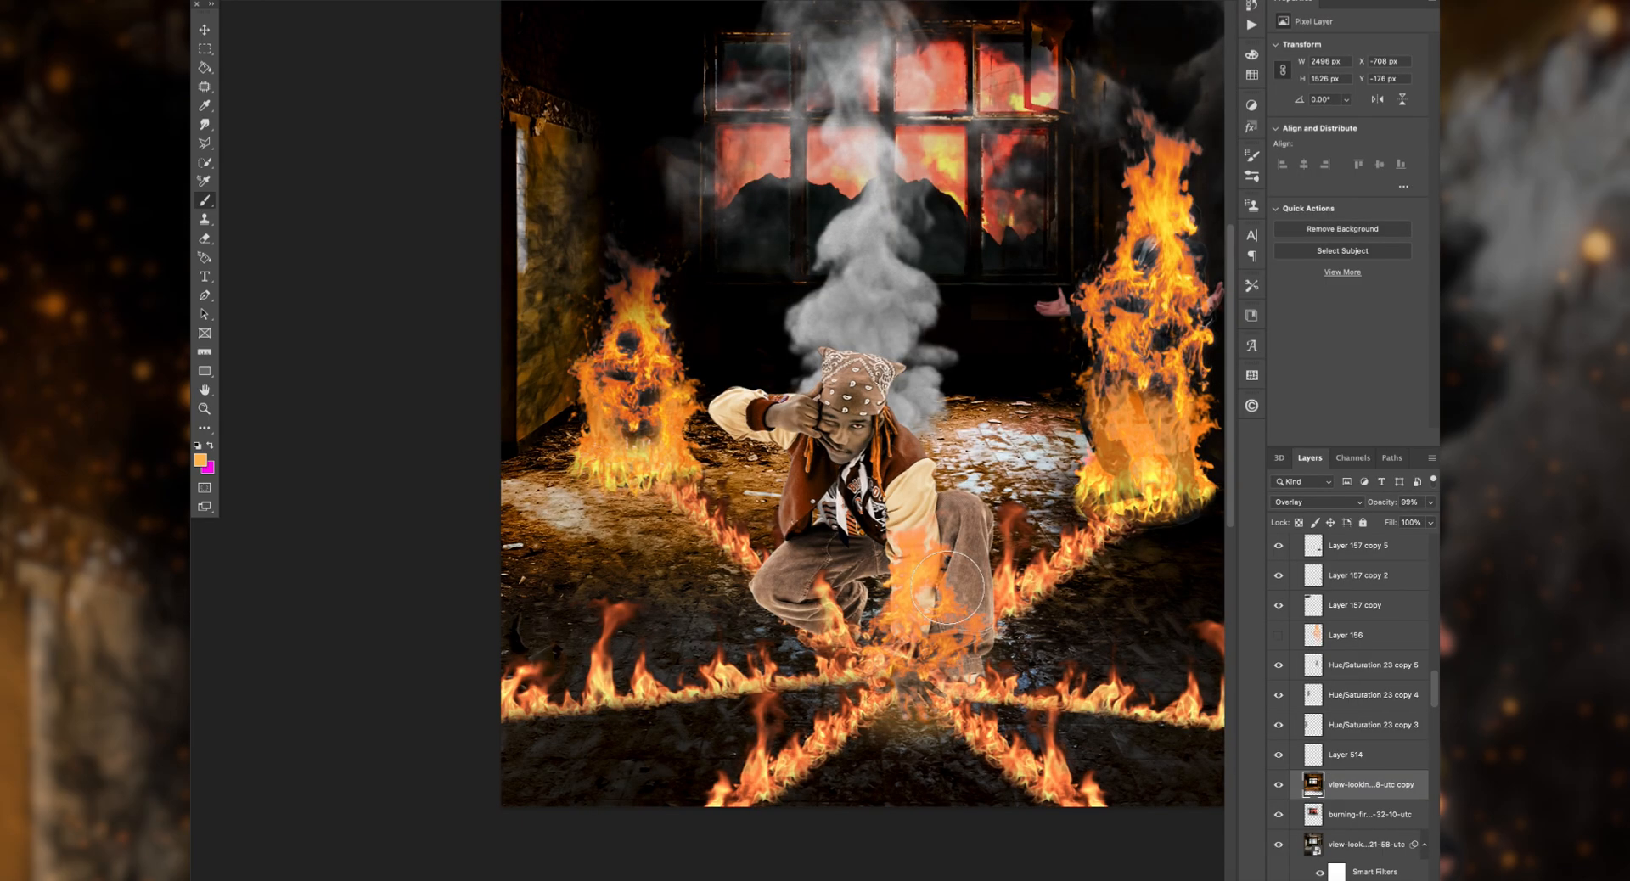
pyautogui.click(1311, 501)
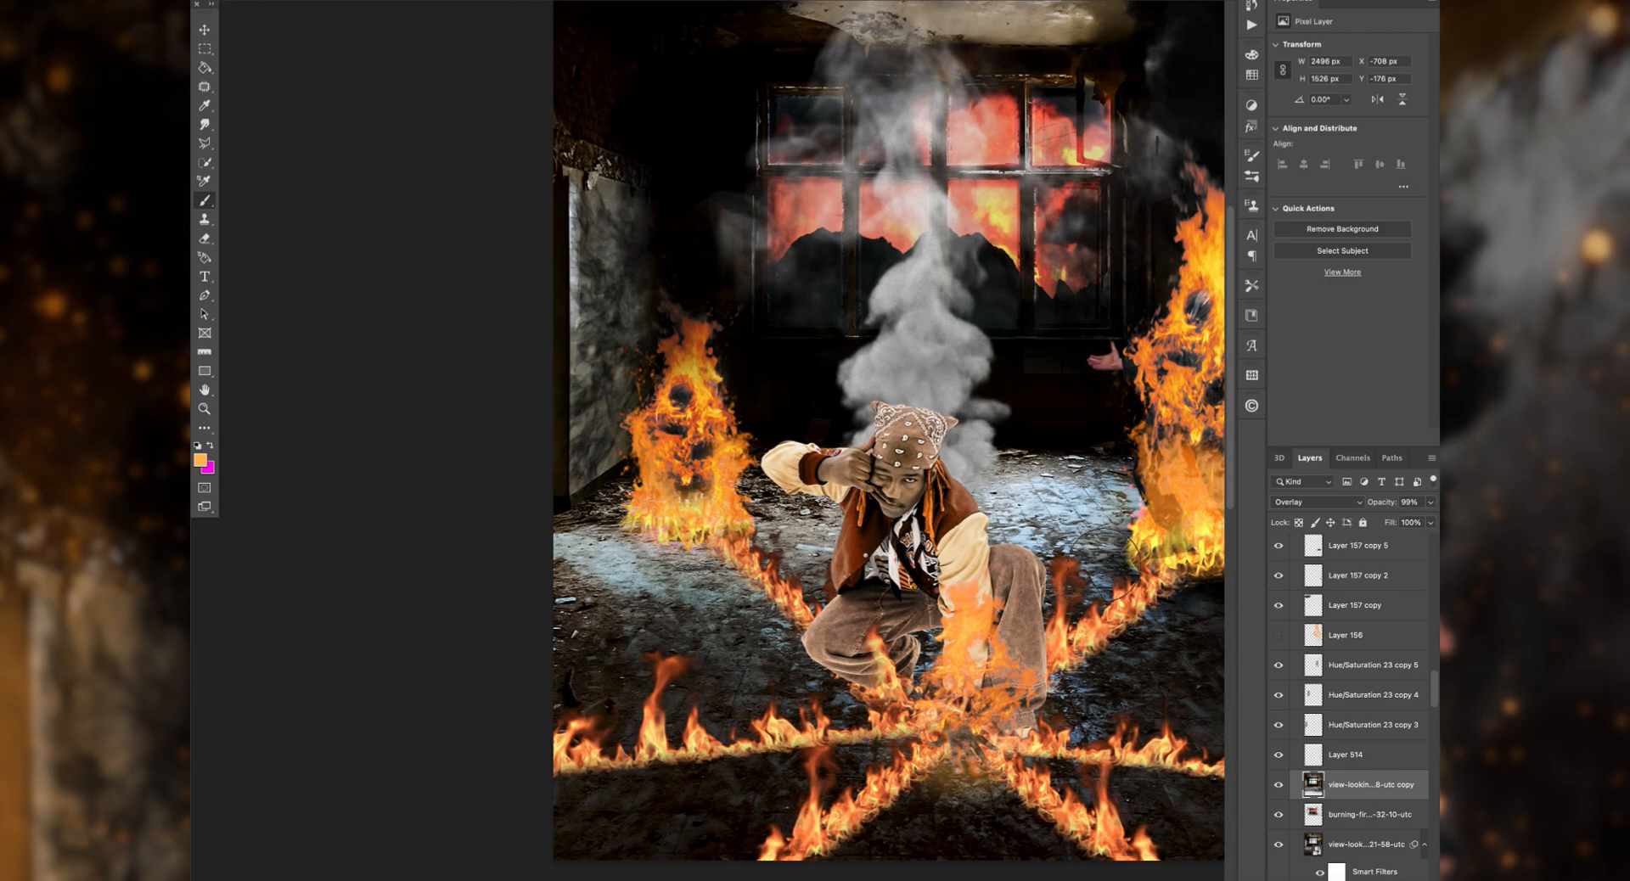
pyautogui.moveTo(1197, 595); pyautogui.dragTo(1142, 563)
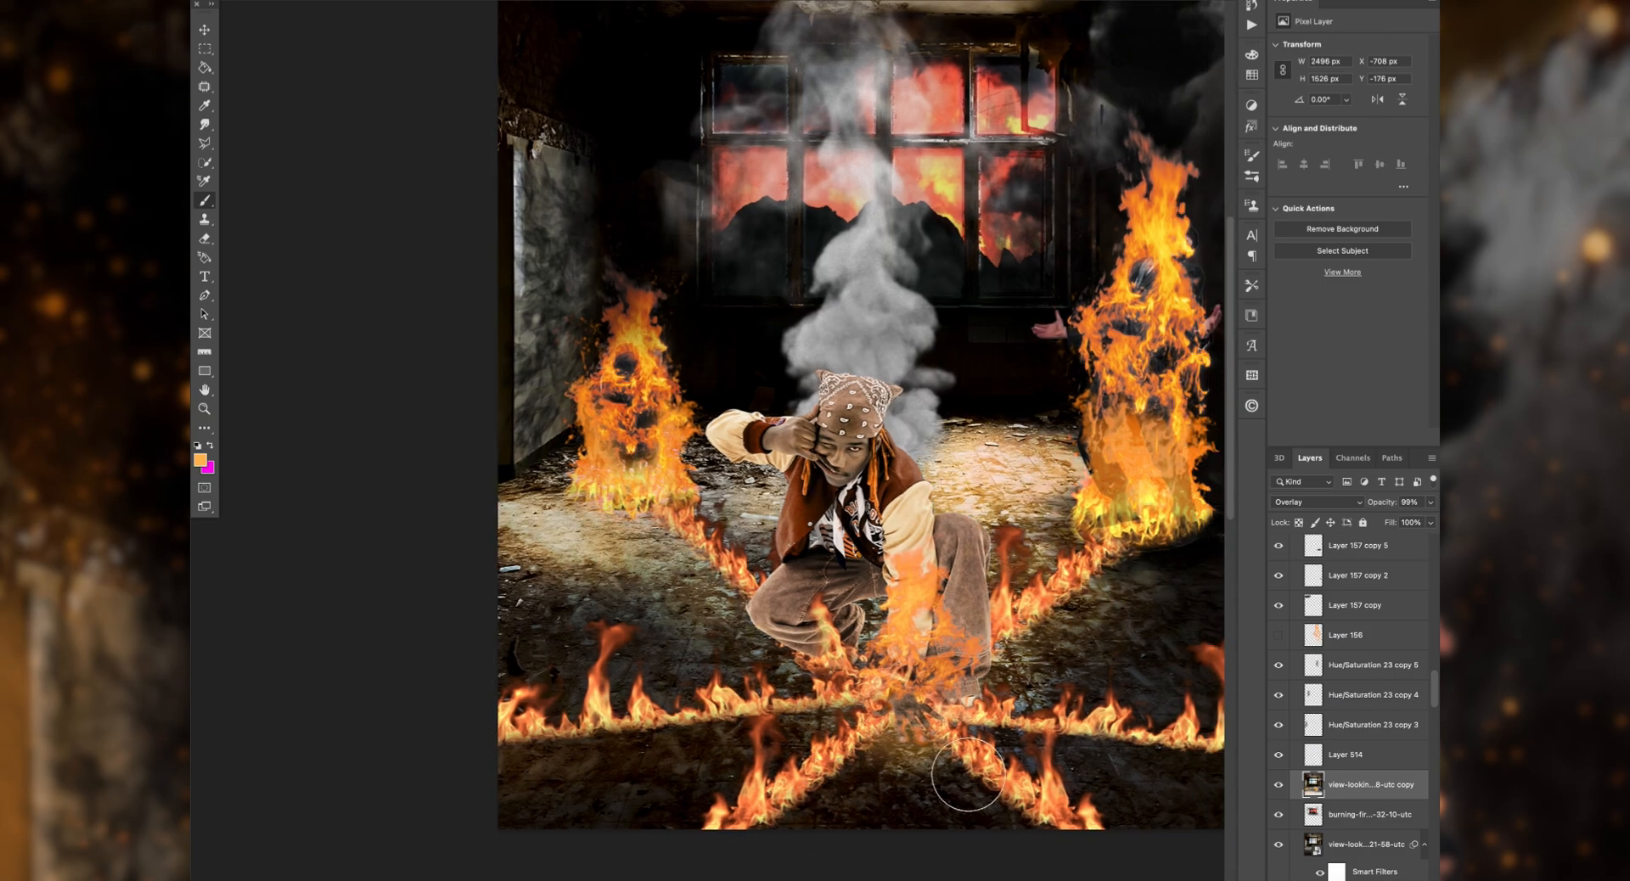
# Step: Select Layer 514, change the brush color to white and paint a floor glow, undoing one stroke
pyautogui.click(1336, 745)
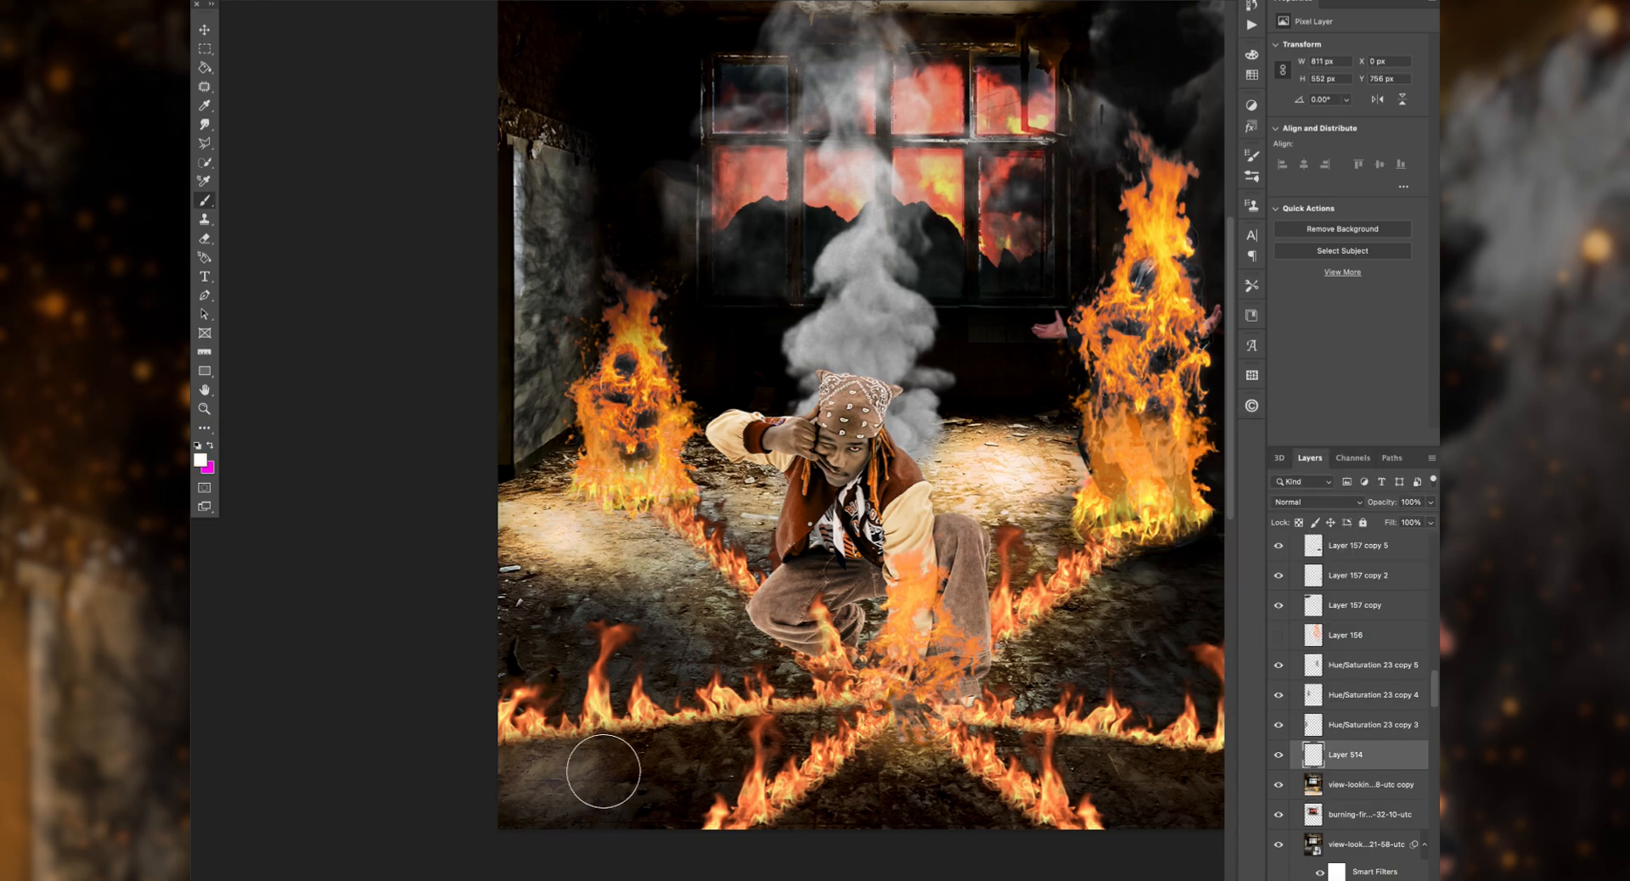
pyautogui.moveTo(604, 772); pyautogui.dragTo(743, 766)
pyautogui.press('super+z')
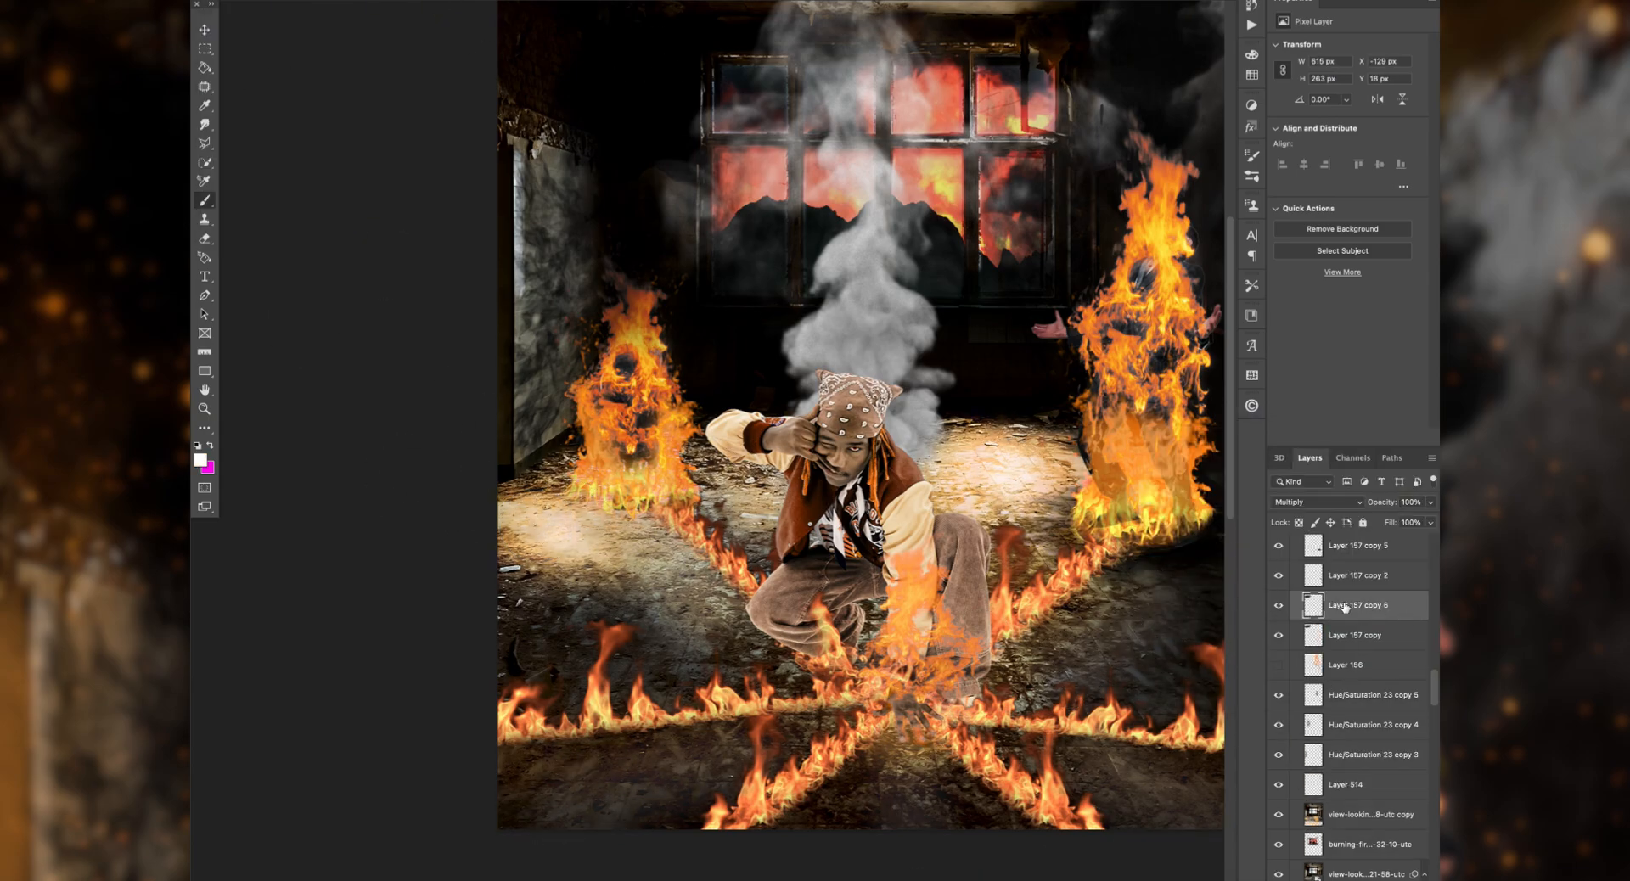
# Step: Transform the Multiply soot mark Layer 157 copy 6 to 652 × 334 px over the floor's left side
pyautogui.press('super+t')
pyautogui.moveTo(732, 35); pyautogui.dragTo(618, 623)
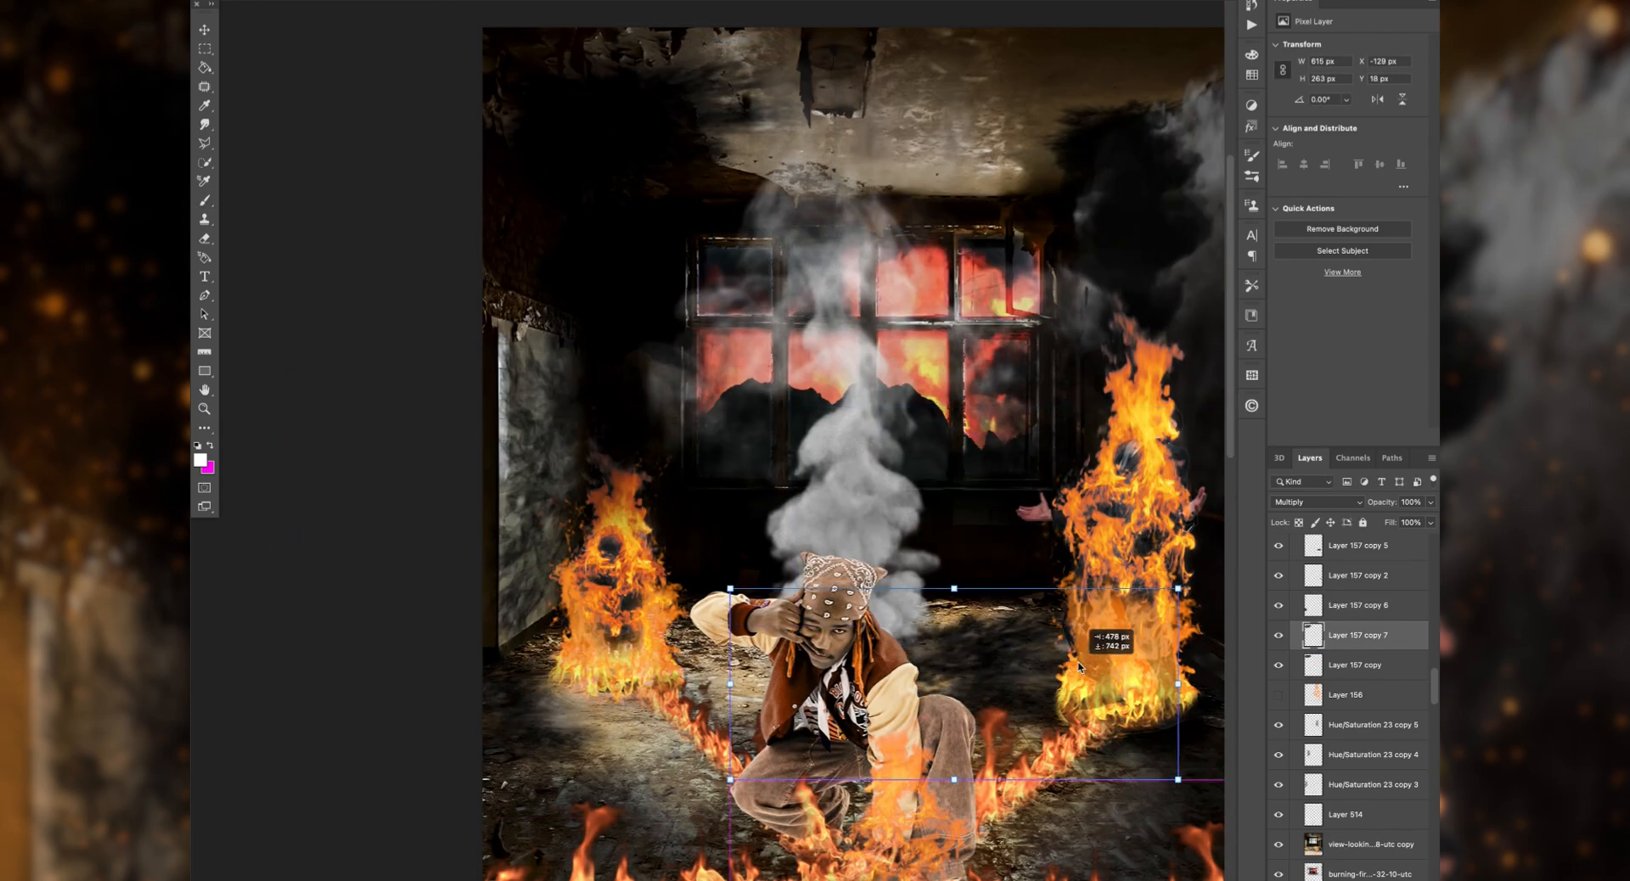
pyautogui.press('Return')
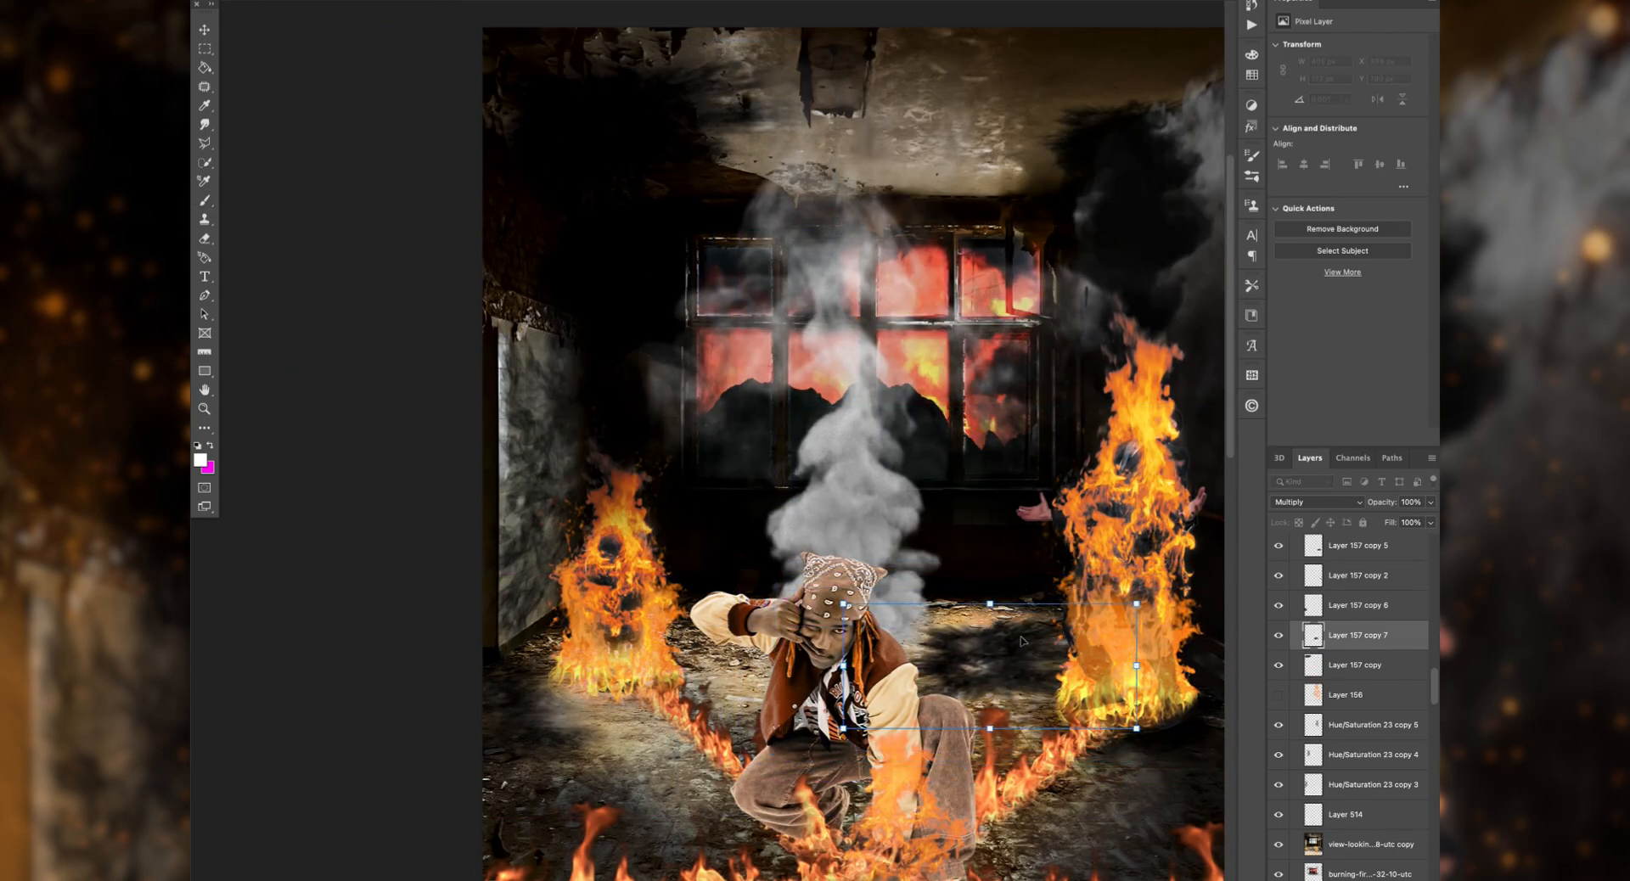
# Step: Place a 403 × 172 px soot copy on the floor behind the man, try Linear Light and set it to Multiply
pyautogui.click(1312, 502)
pyautogui.click(1300, 698)
pyautogui.click(1312, 502)
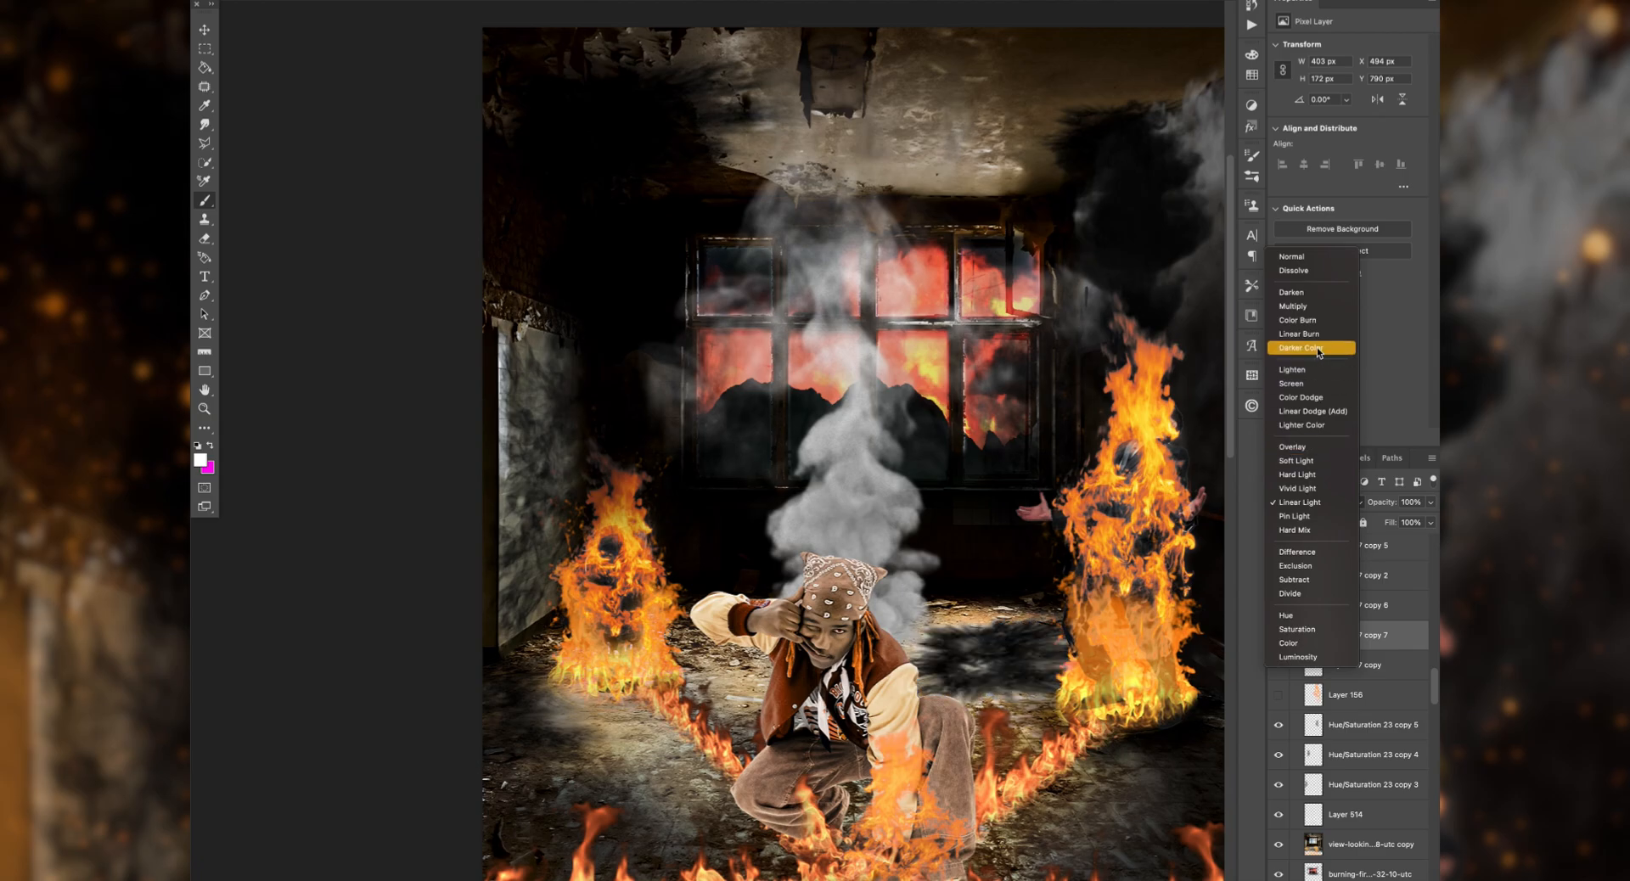
pyautogui.click(1321, 308)
pyautogui.moveTo(988, 645); pyautogui.dragTo(995, 664)
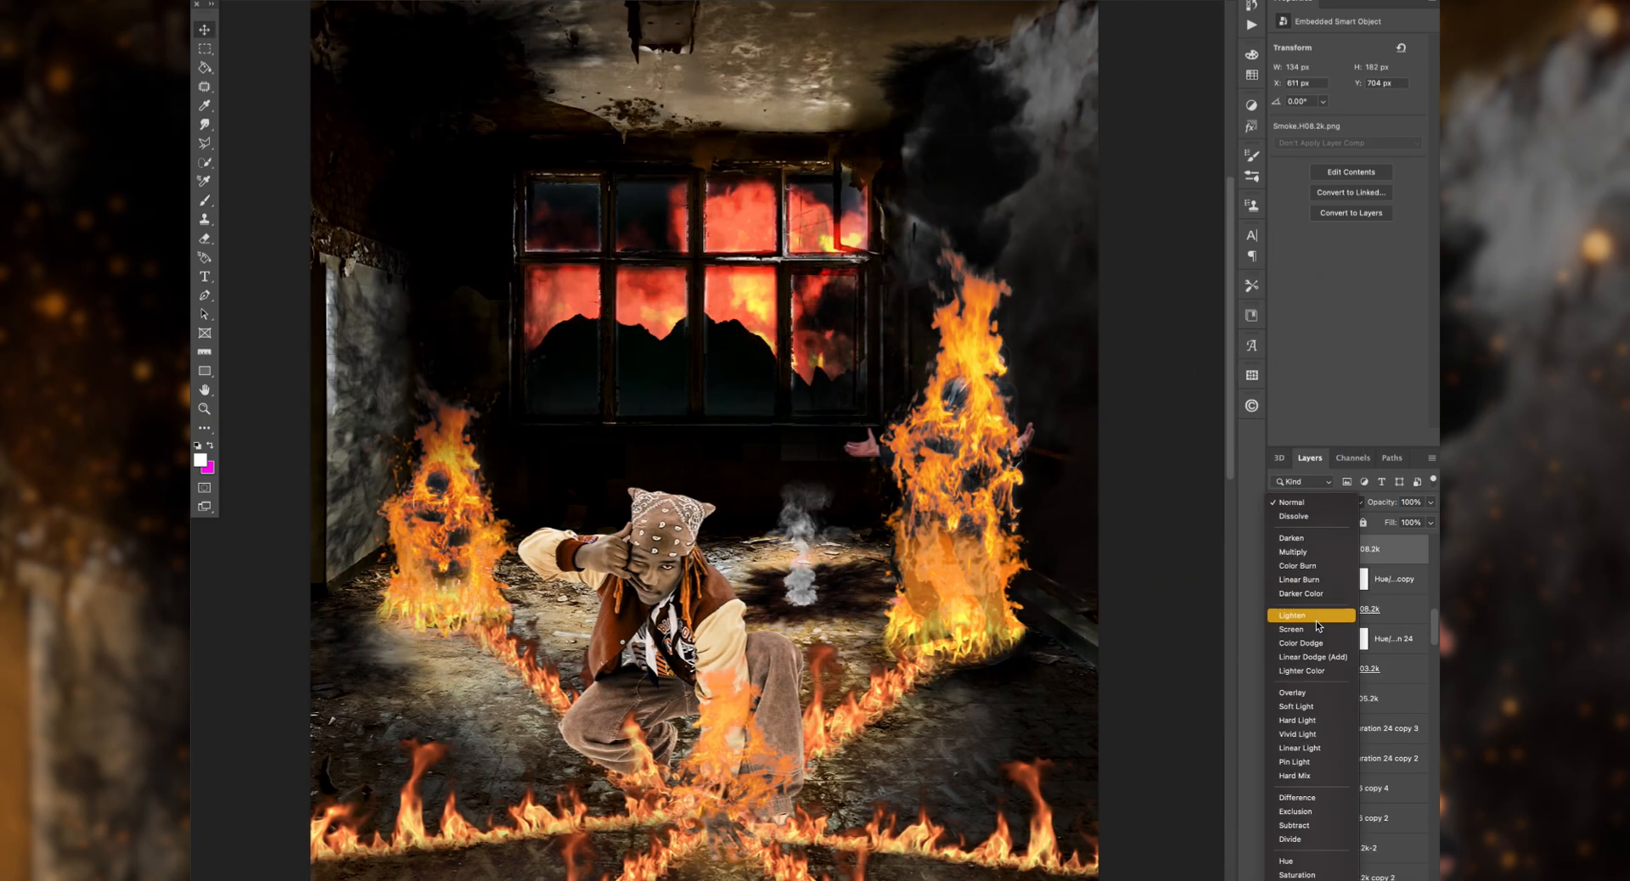
# Step: Try blend modes on the small Smoke.H08.2k plume behind the man and darken it with a clipped Hue/Saturation adjustment
pyautogui.click(1316, 502)
pyautogui.click(1312, 380)
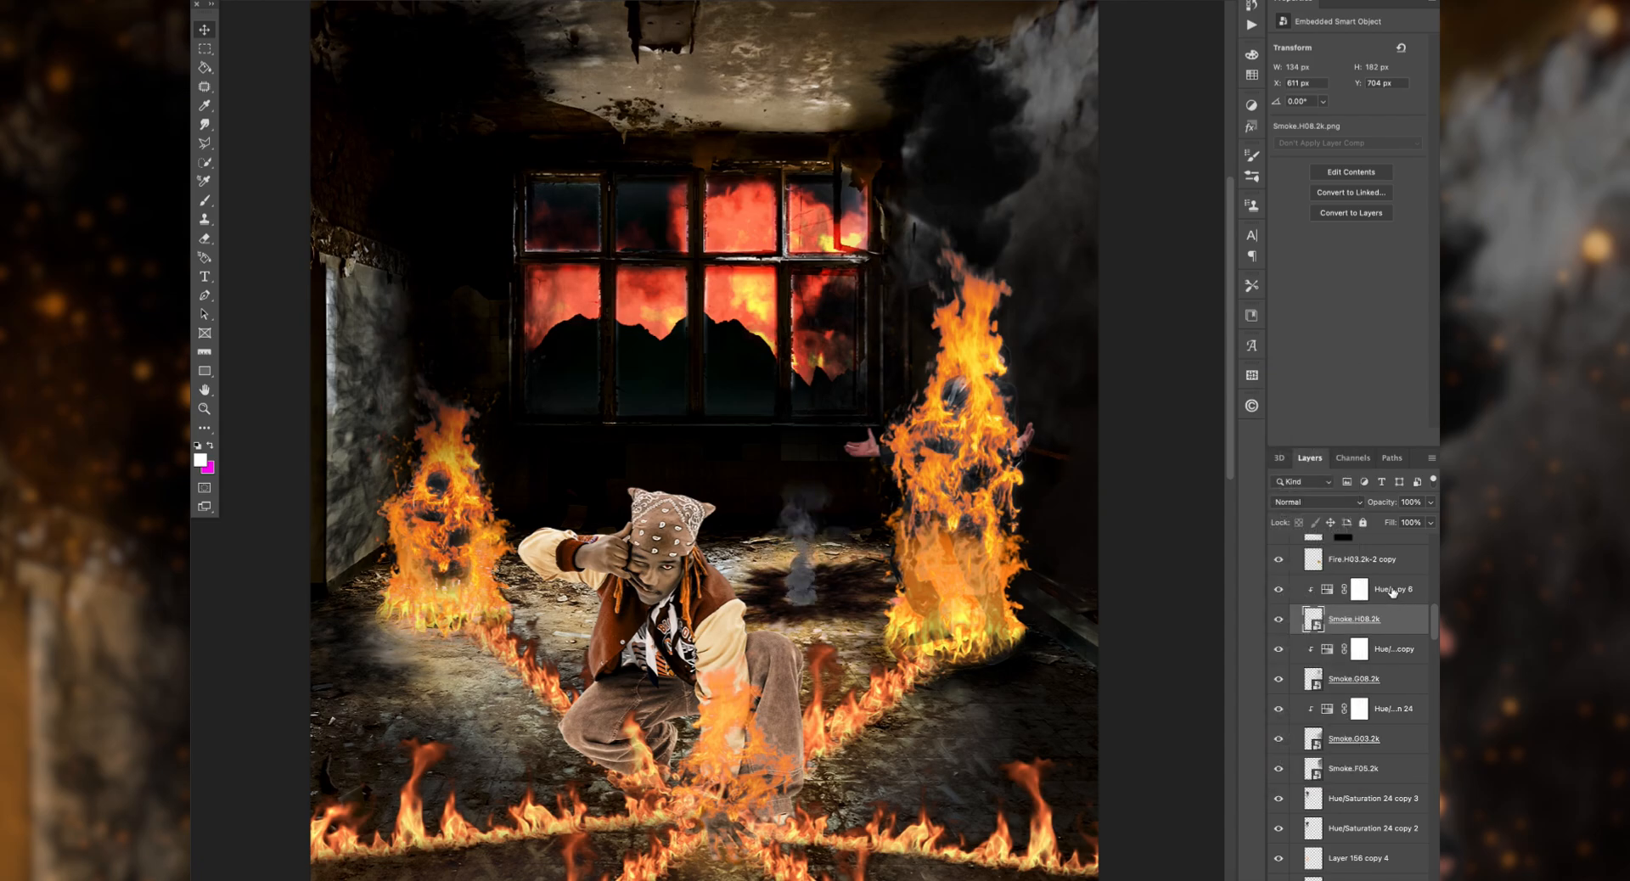
pyautogui.click(1316, 502)
pyautogui.click(1313, 503)
# Step: Duplicate the small smoke plume with its Hue/Saturation adjustment, rasterize both versions, order them below Layer 157 copy 6 and set Vivid Light
pyautogui.press('j')
pyautogui.press('super+j')
pyautogui.click(1401, 600)
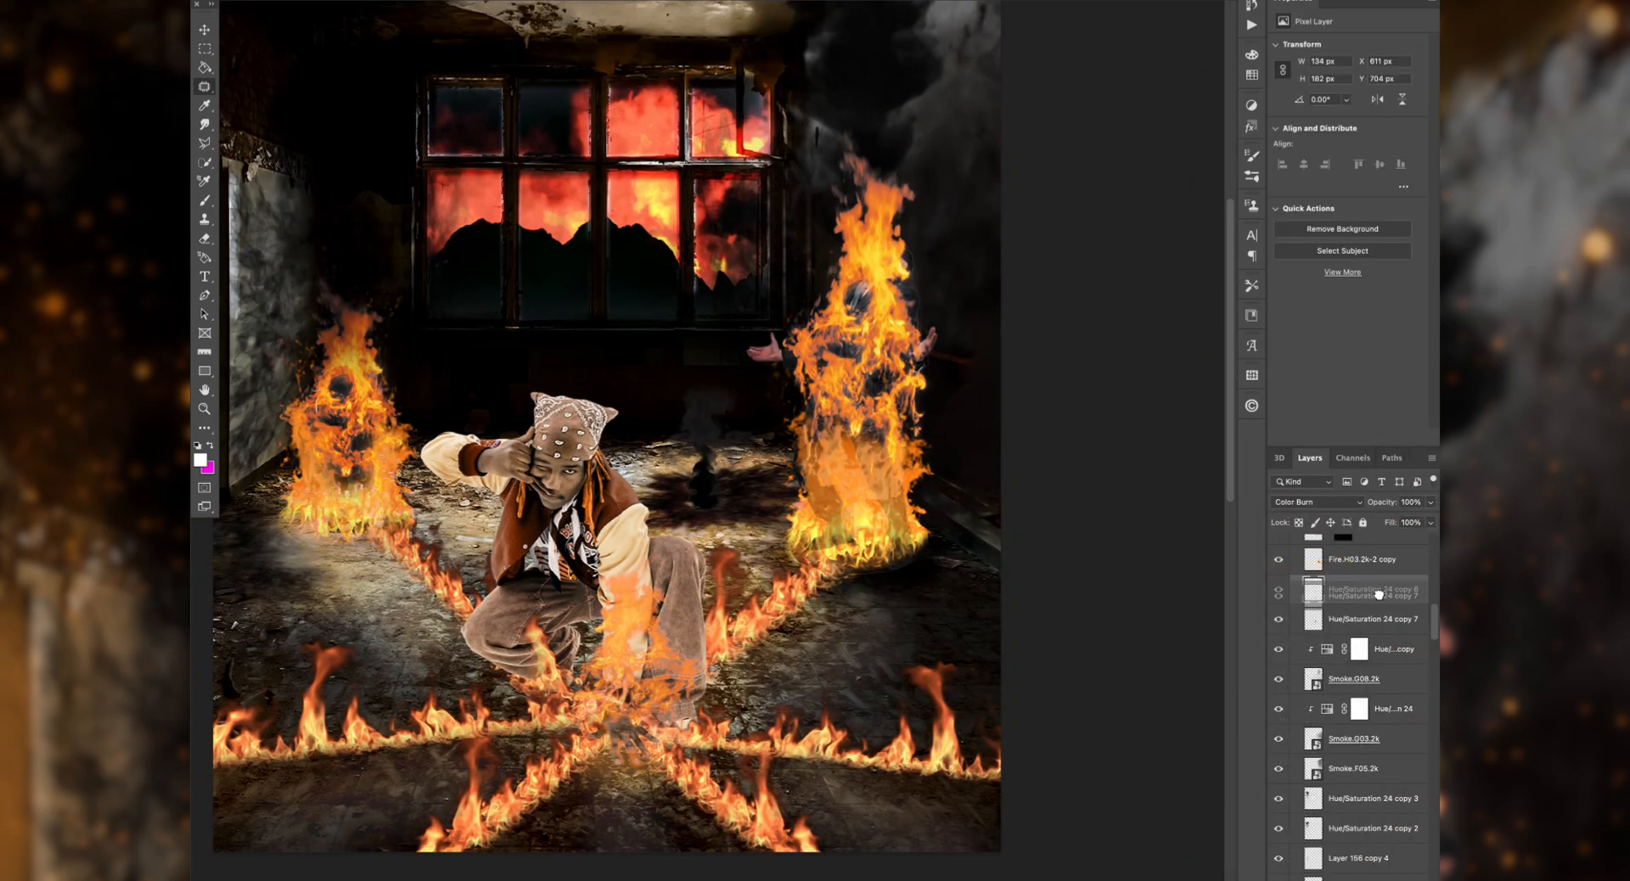
pyautogui.click(1316, 502)
pyautogui.moveTo(1379, 596)
pyautogui.mouseDown()
pyautogui.moveTo(1397, 702)
pyautogui.moveTo(1376, 775)
pyautogui.mouseUp()
pyautogui.click(1303, 563)
pyautogui.click(1280, 620)
pyautogui.click(1316, 502)
pyautogui.click(1311, 670)
pyautogui.keyDown('shift'); pyautogui.click(1376, 620); pyautogui.keyUp('shift')
pyautogui.scroll(-6, 1378, 624)
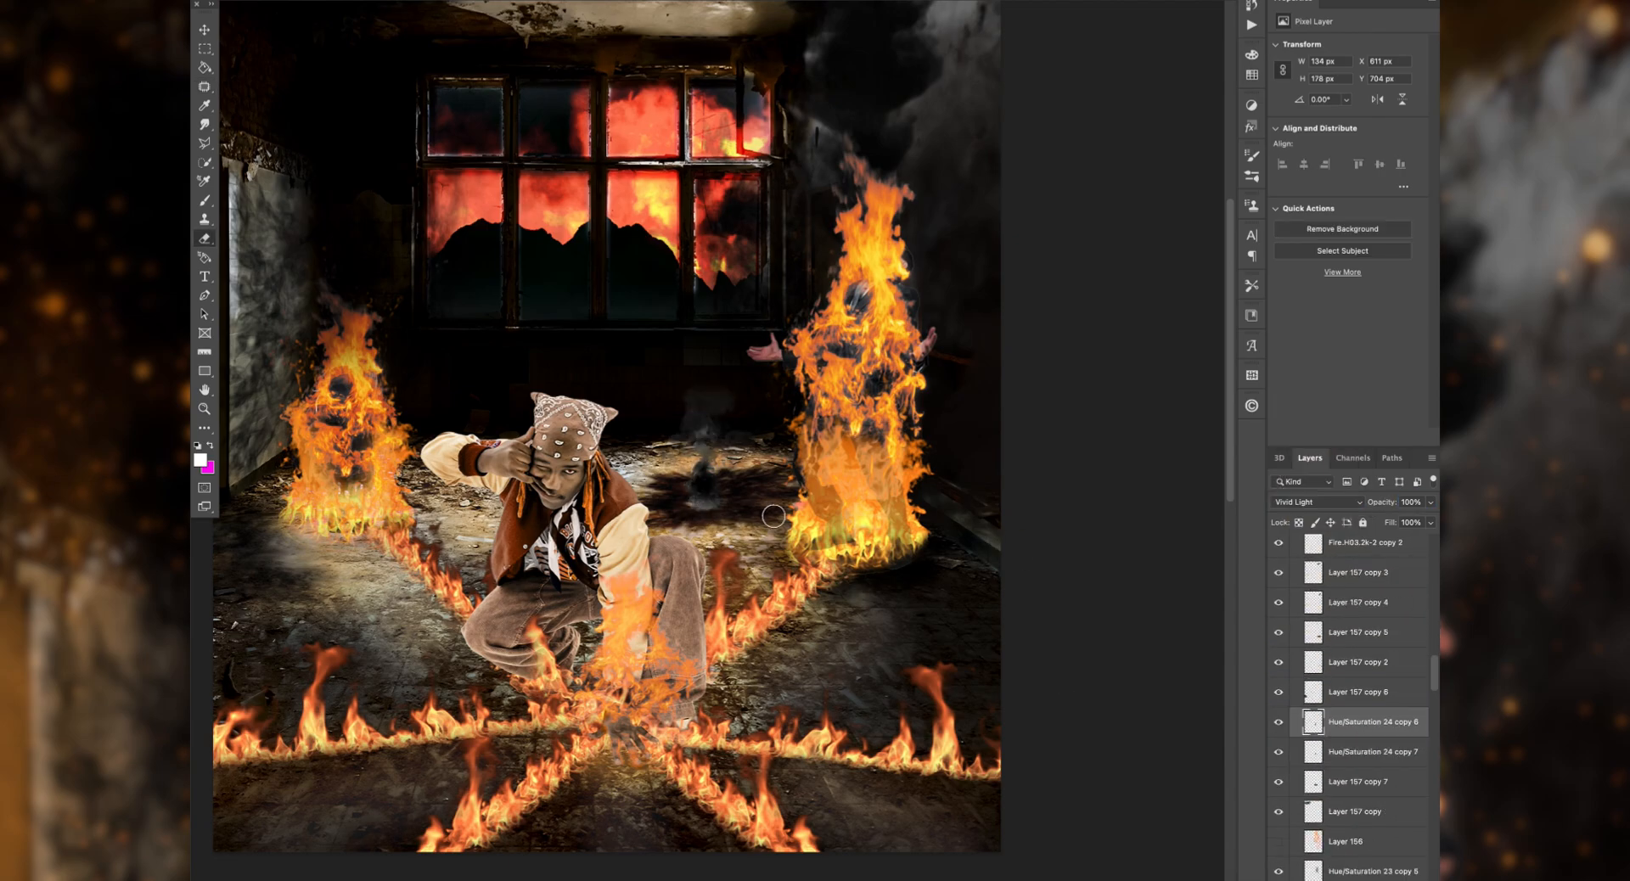
# Step: Soften the dark plume with the eraser and offset the two Hue/Saturation 24 plume layers over the soot patch behind the man
pyautogui.moveTo(702, 454); pyautogui.dragTo(702, 453)
pyautogui.keyDown('shift'); pyautogui.click(1373, 723); pyautogui.keyUp('shift')
pyautogui.hscroll(-5, 713, 476)
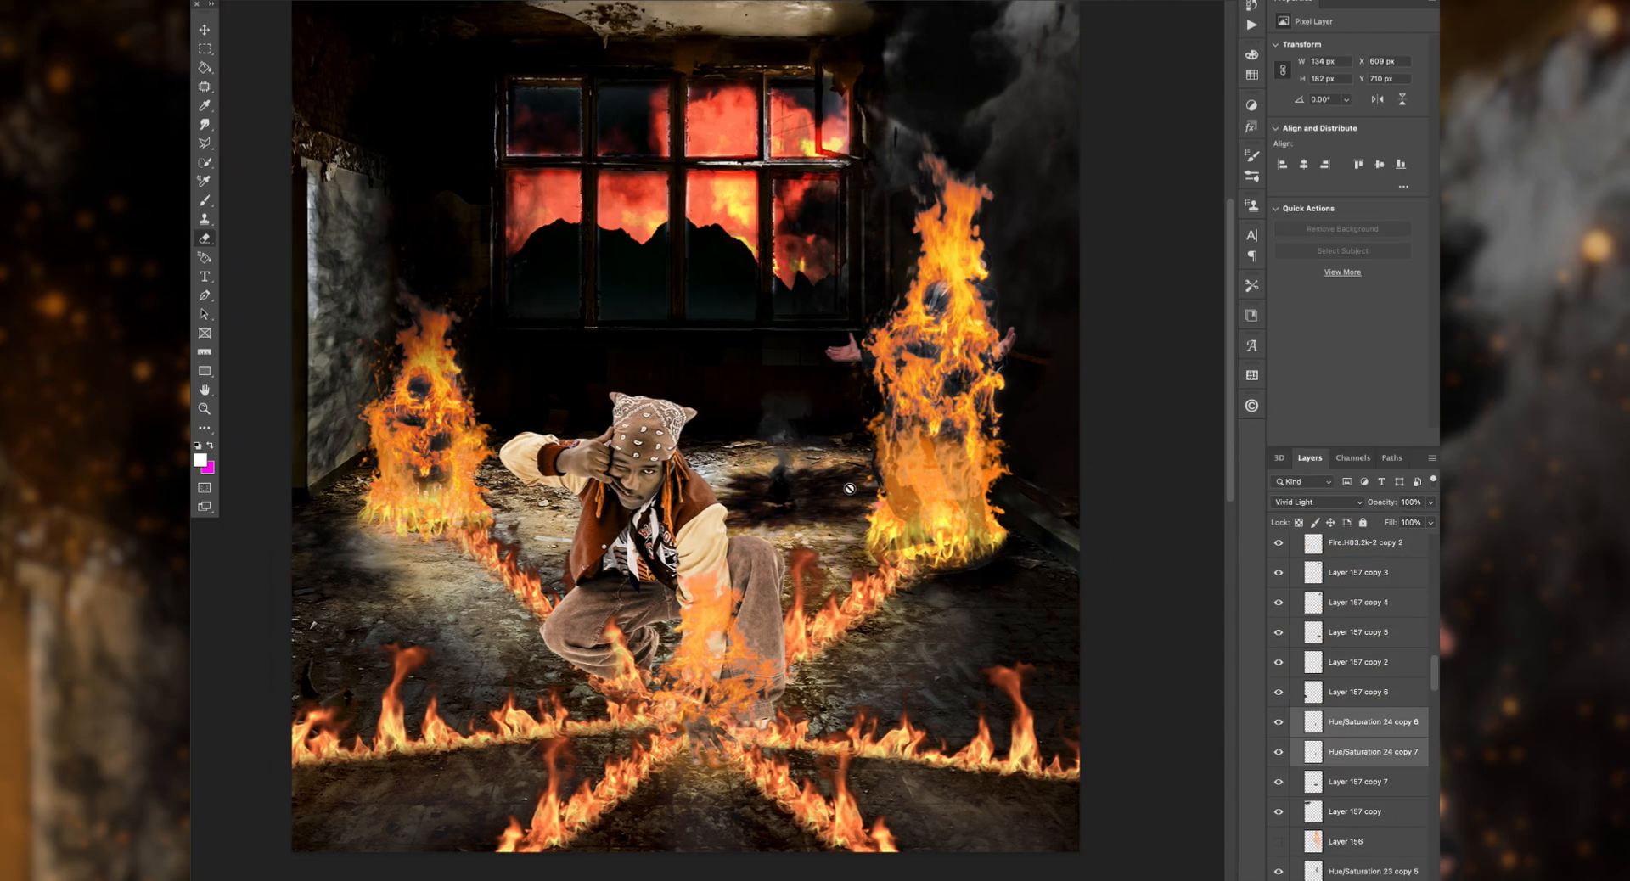
pyautogui.moveTo(832, 471); pyautogui.dragTo(836, 468)
pyautogui.hscroll(4, 859, 532)
pyautogui.hscroll(-5, 658, 554)
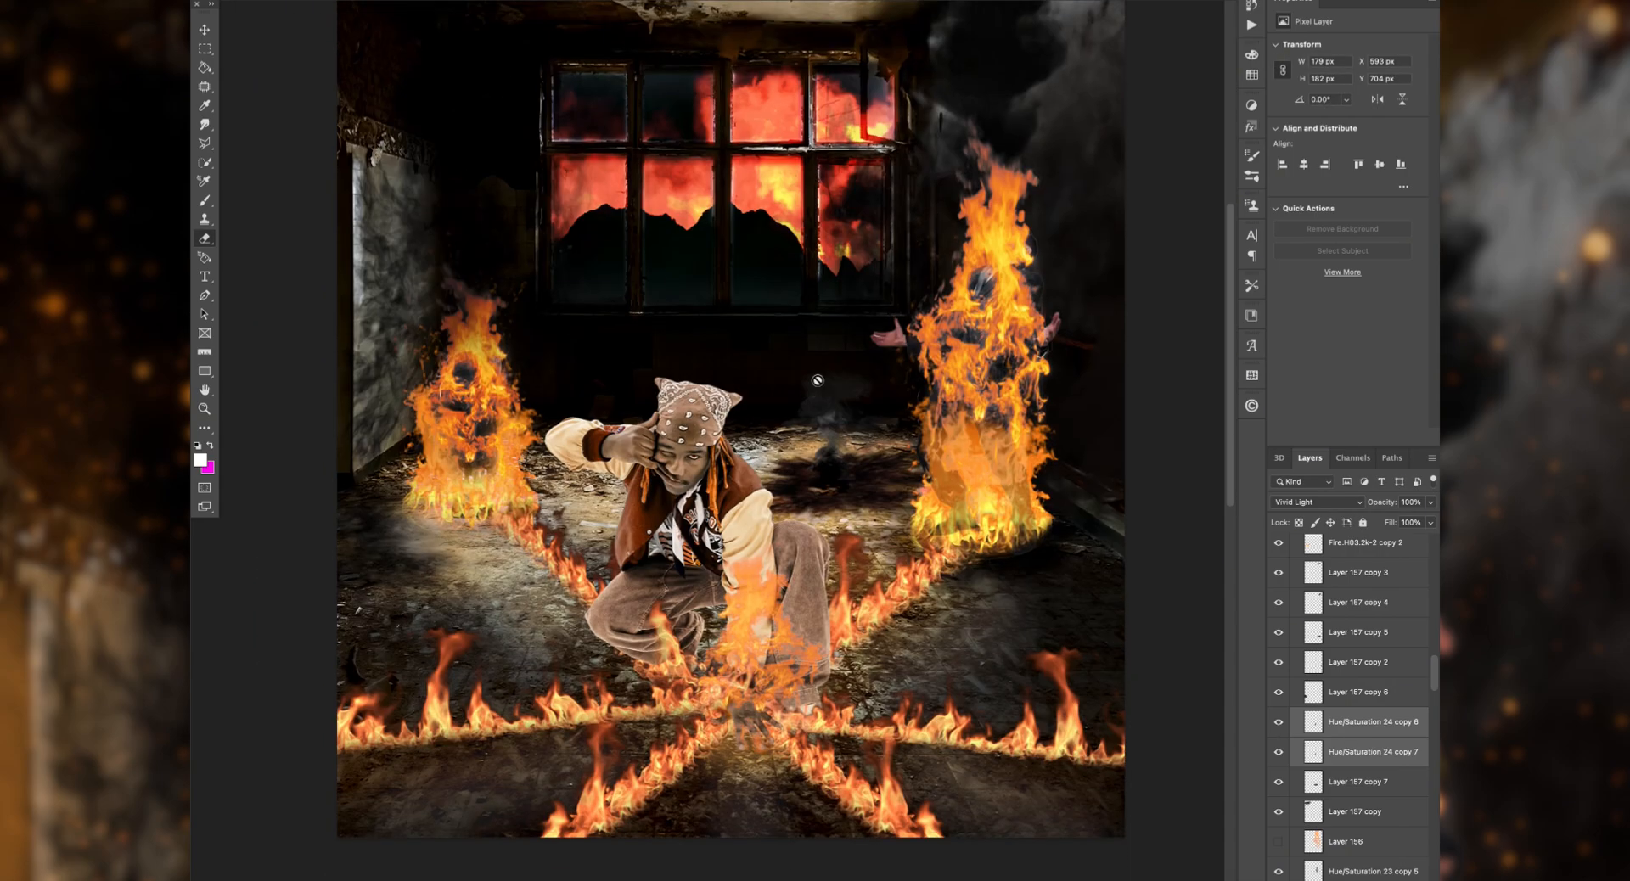
# Step: Paint dark orange and yellow glow over the room's side wall and surroundings on Layer 514
pyautogui.keyDown('super'); pyautogui.click(608, 614); pyautogui.keyUp('super')
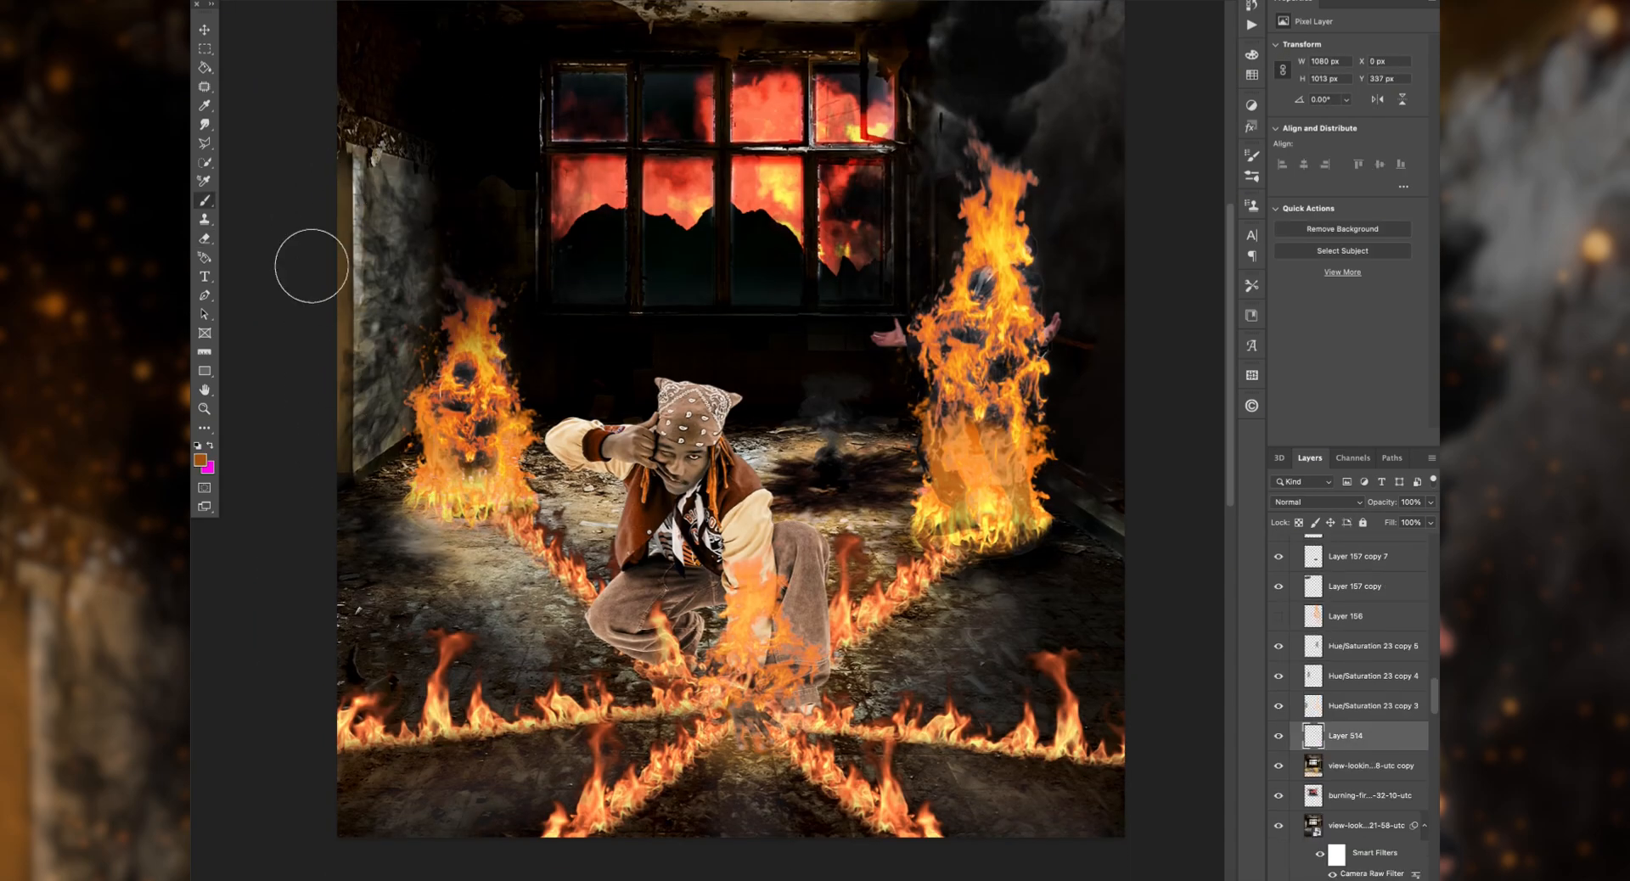
pyautogui.scroll(5, 353, 206)
pyautogui.hscroll(3, 648, 153)
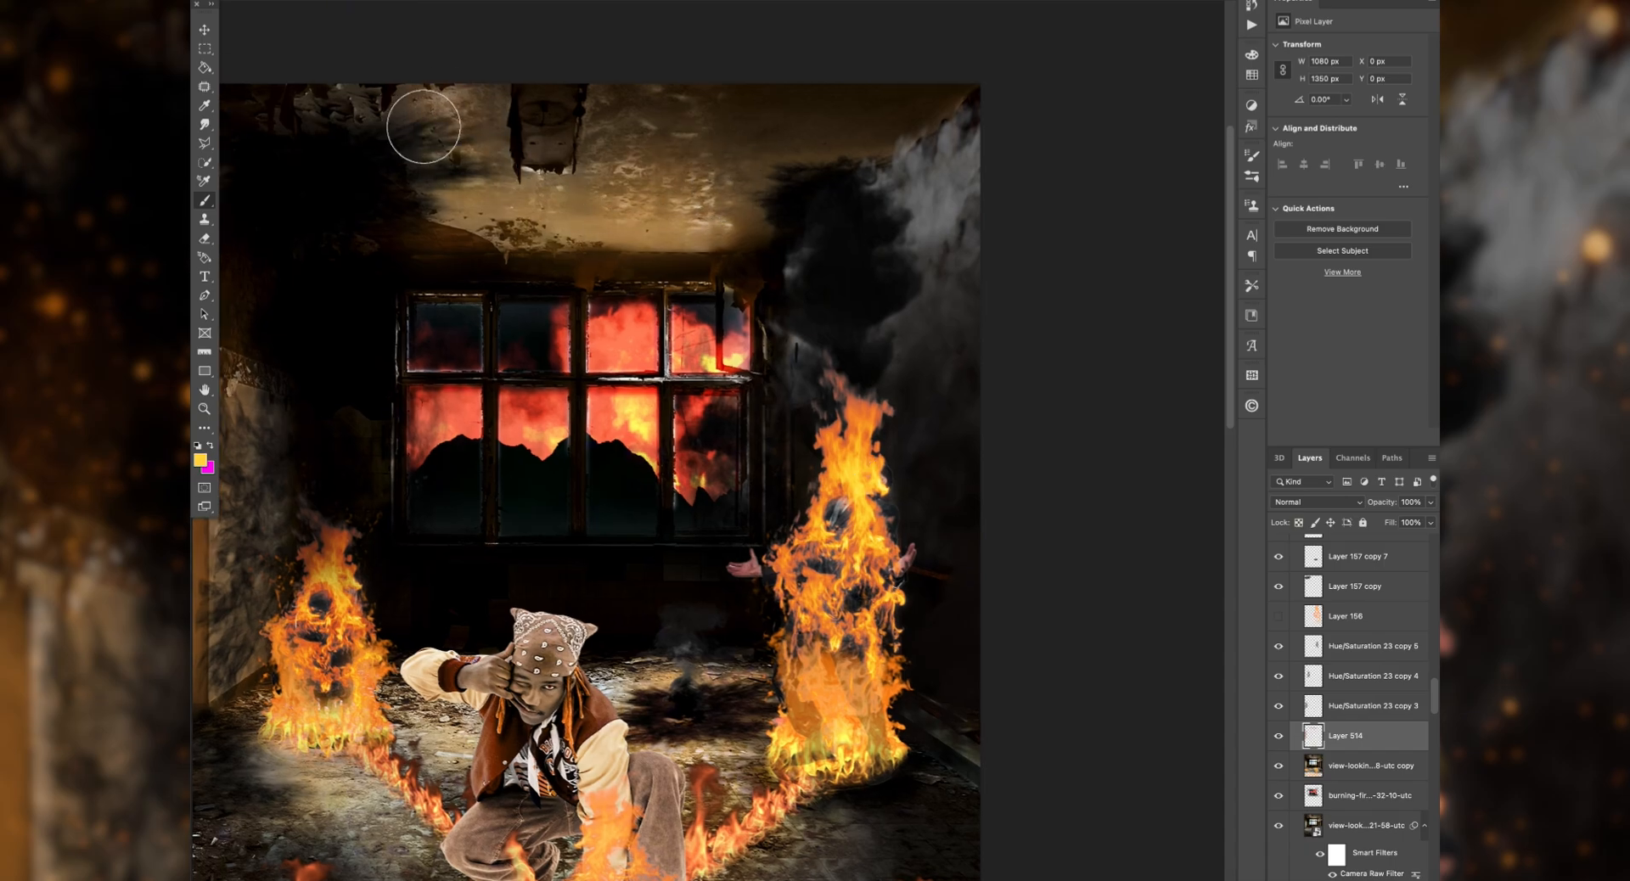
pyautogui.moveTo(755, 671); pyautogui.dragTo(695, 507)
pyautogui.moveTo(385, 645); pyautogui.dragTo(466, 535)
# Step: Add a new layer below Layer 514 and paint black shadows on the floor around the man's hand and legs
pyautogui.press('super+shift+alt+n')
pyautogui.moveTo(1369, 737); pyautogui.dragTo(1376, 780)
pyautogui.press('d')
pyautogui.press('super+plus')
pyautogui.press('super+plus')
pyautogui.press('super+plus')
pyautogui.moveTo(701, 608); pyautogui.dragTo(929, 361)
pyautogui.click(254, 1)
pyautogui.moveTo(615, 600); pyautogui.dragTo(641, 569)
pyautogui.click(254, 2)
pyautogui.scroll(-3, 698, 684)
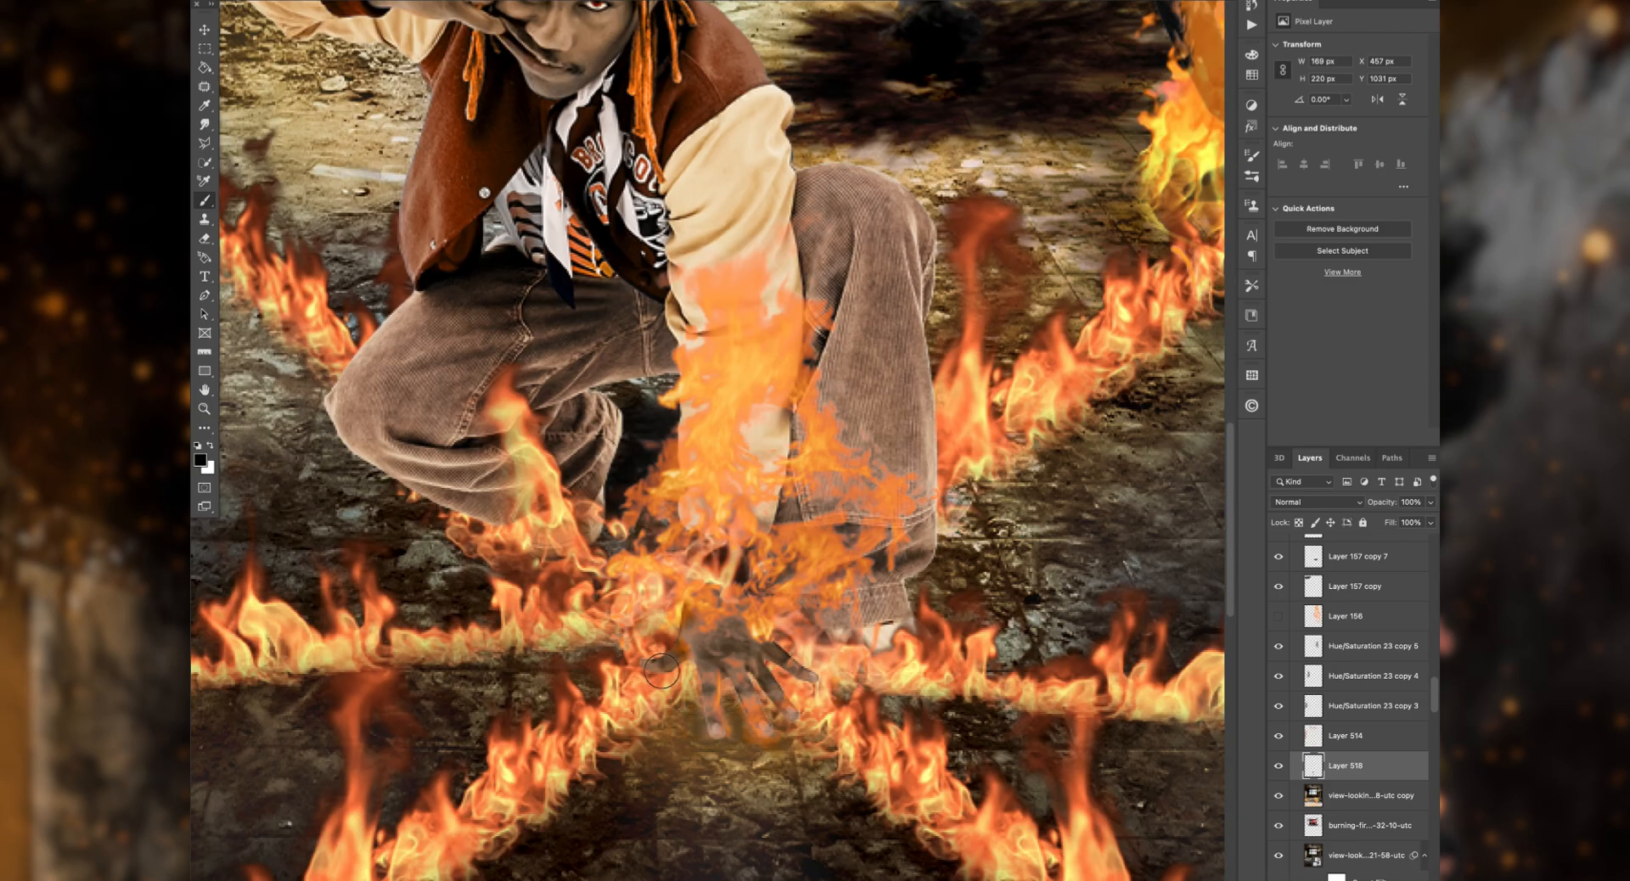
# Step: Erase excess floor glow from Layer 514 around the hand and the front flame lines
pyautogui.scroll(-3, 662, 672)
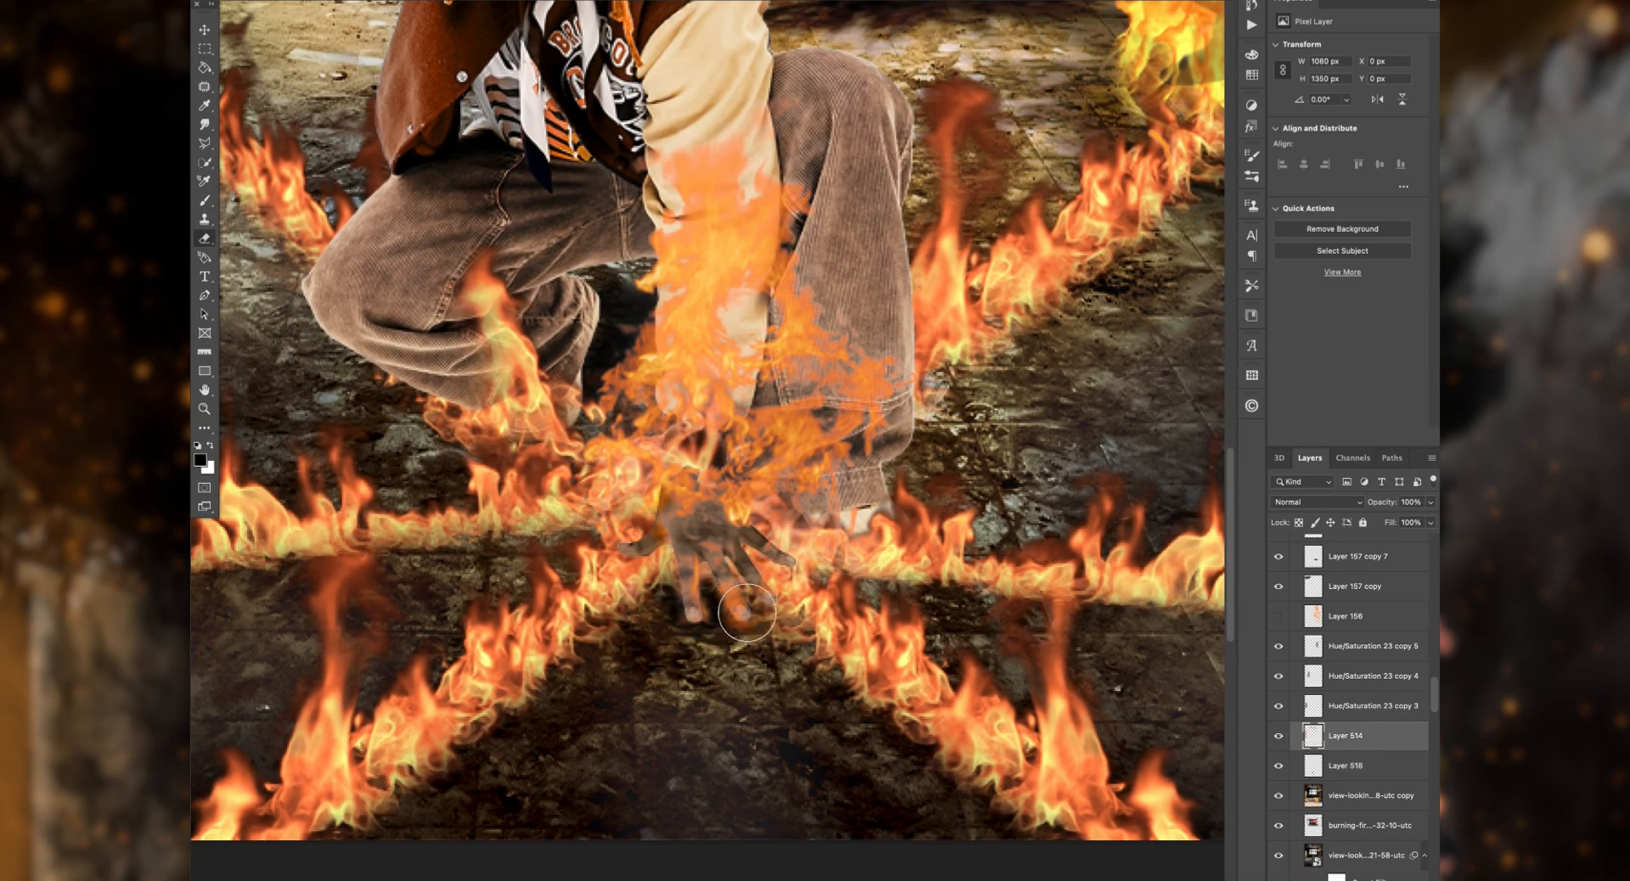
pyautogui.moveTo(503, 658); pyautogui.dragTo(545, 678)
pyautogui.moveTo(955, 661); pyautogui.dragTo(928, 668)
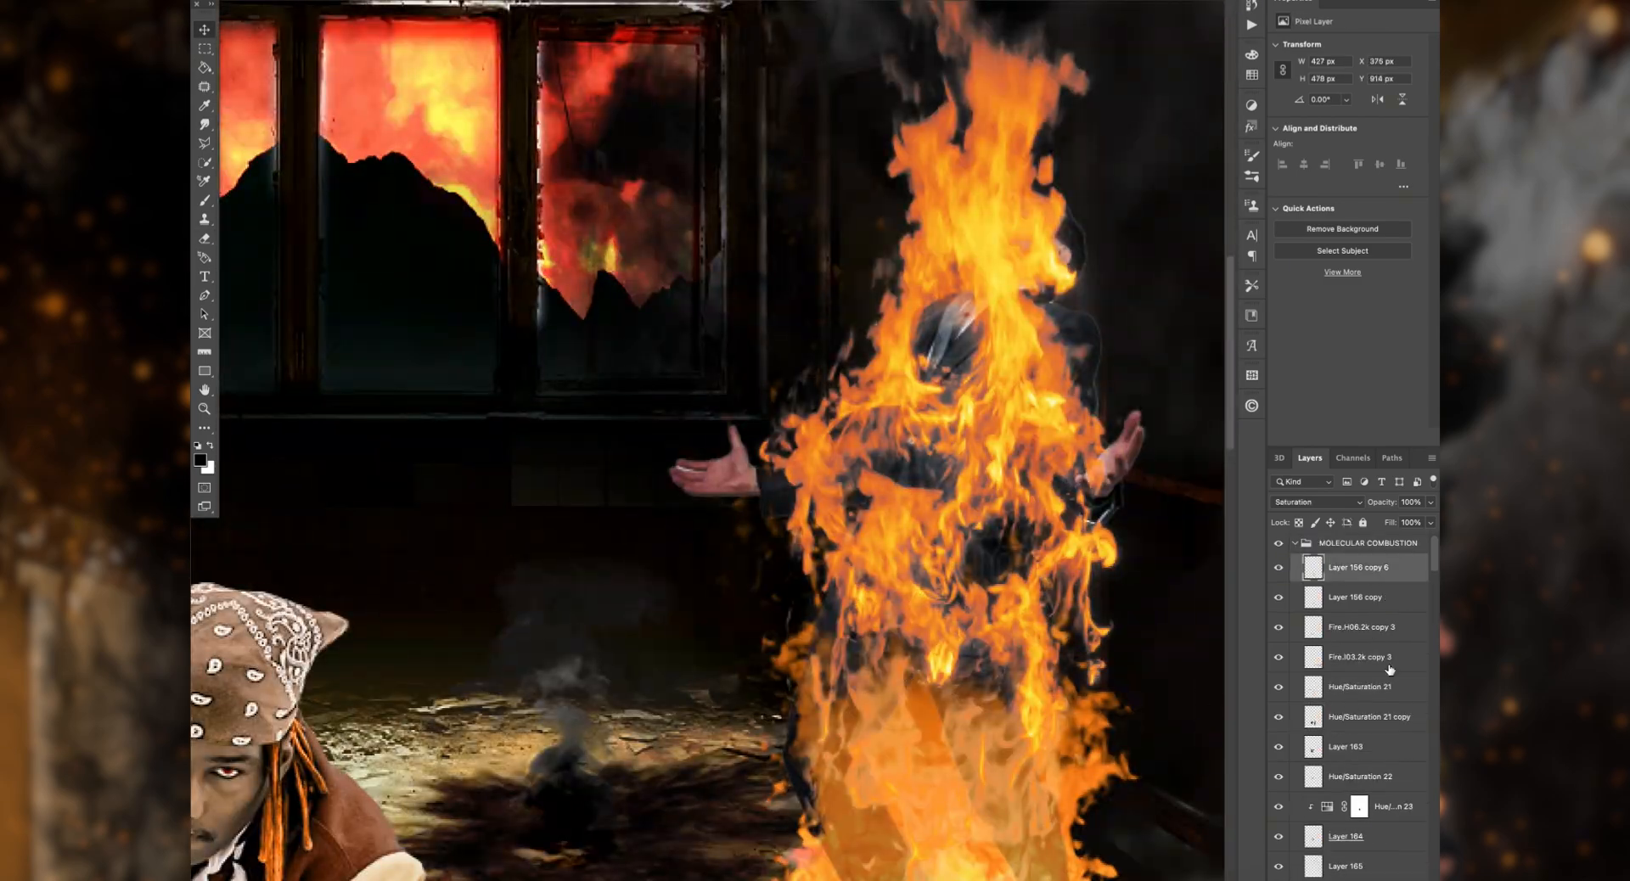
# Step: Shade the standing burning figure in black on Layer 519 above person4, and paint orange light on Layer 524 above person1
pyautogui.click(1381, 598)
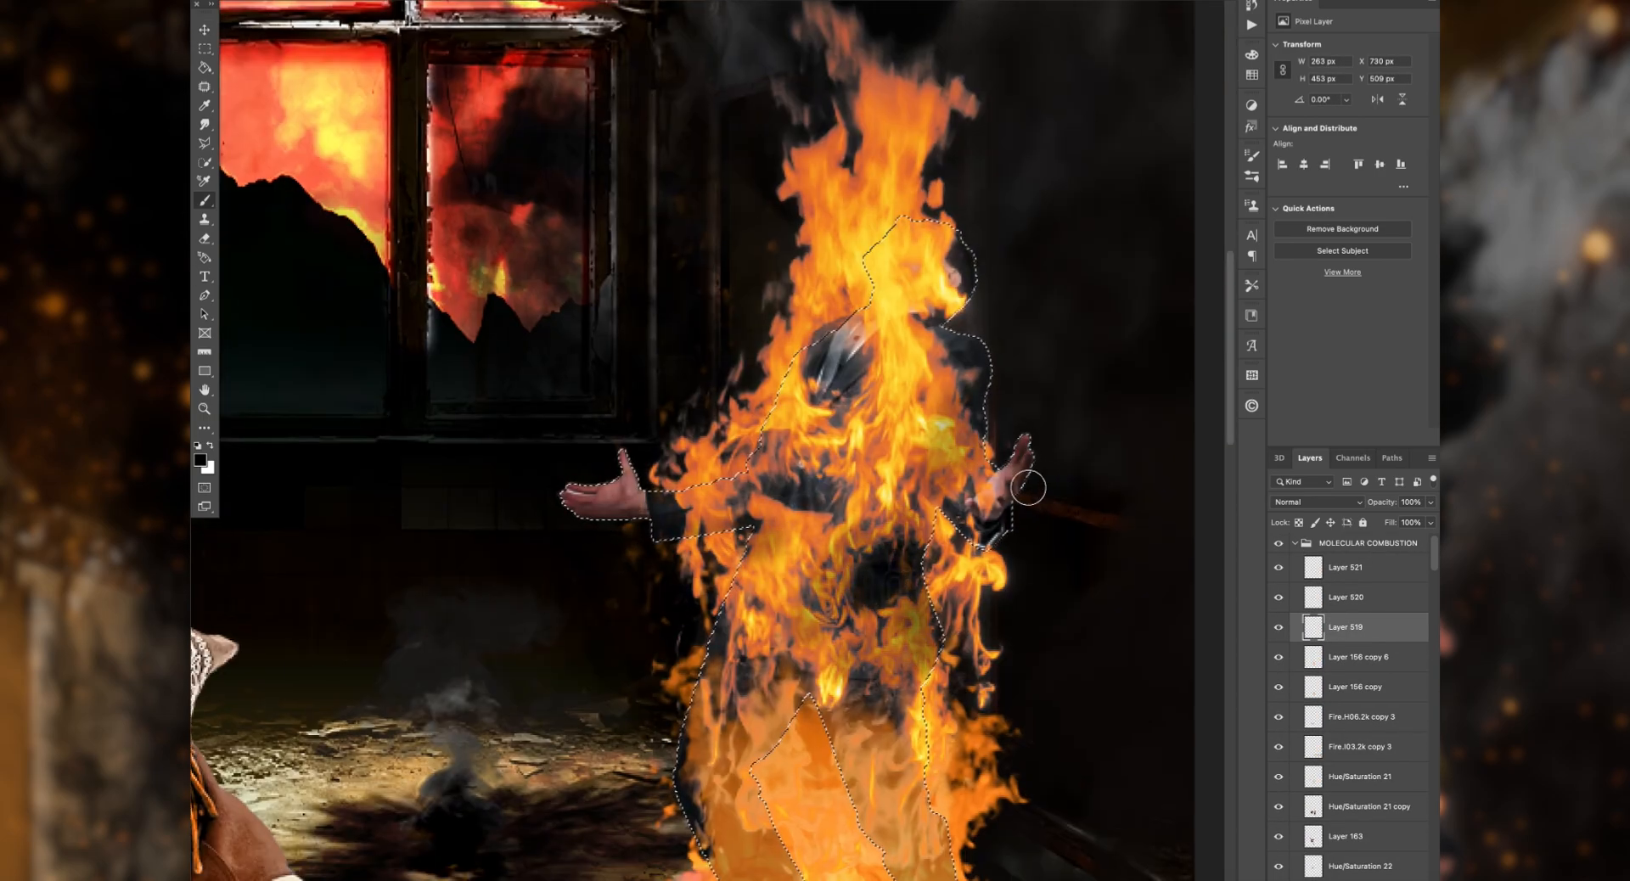
pyautogui.moveTo(962, 283)
pyautogui.mouseDown()
pyautogui.moveTo(852, 434)
pyautogui.moveTo(912, 319)
pyautogui.moveTo(900, 441)
pyautogui.mouseUp()
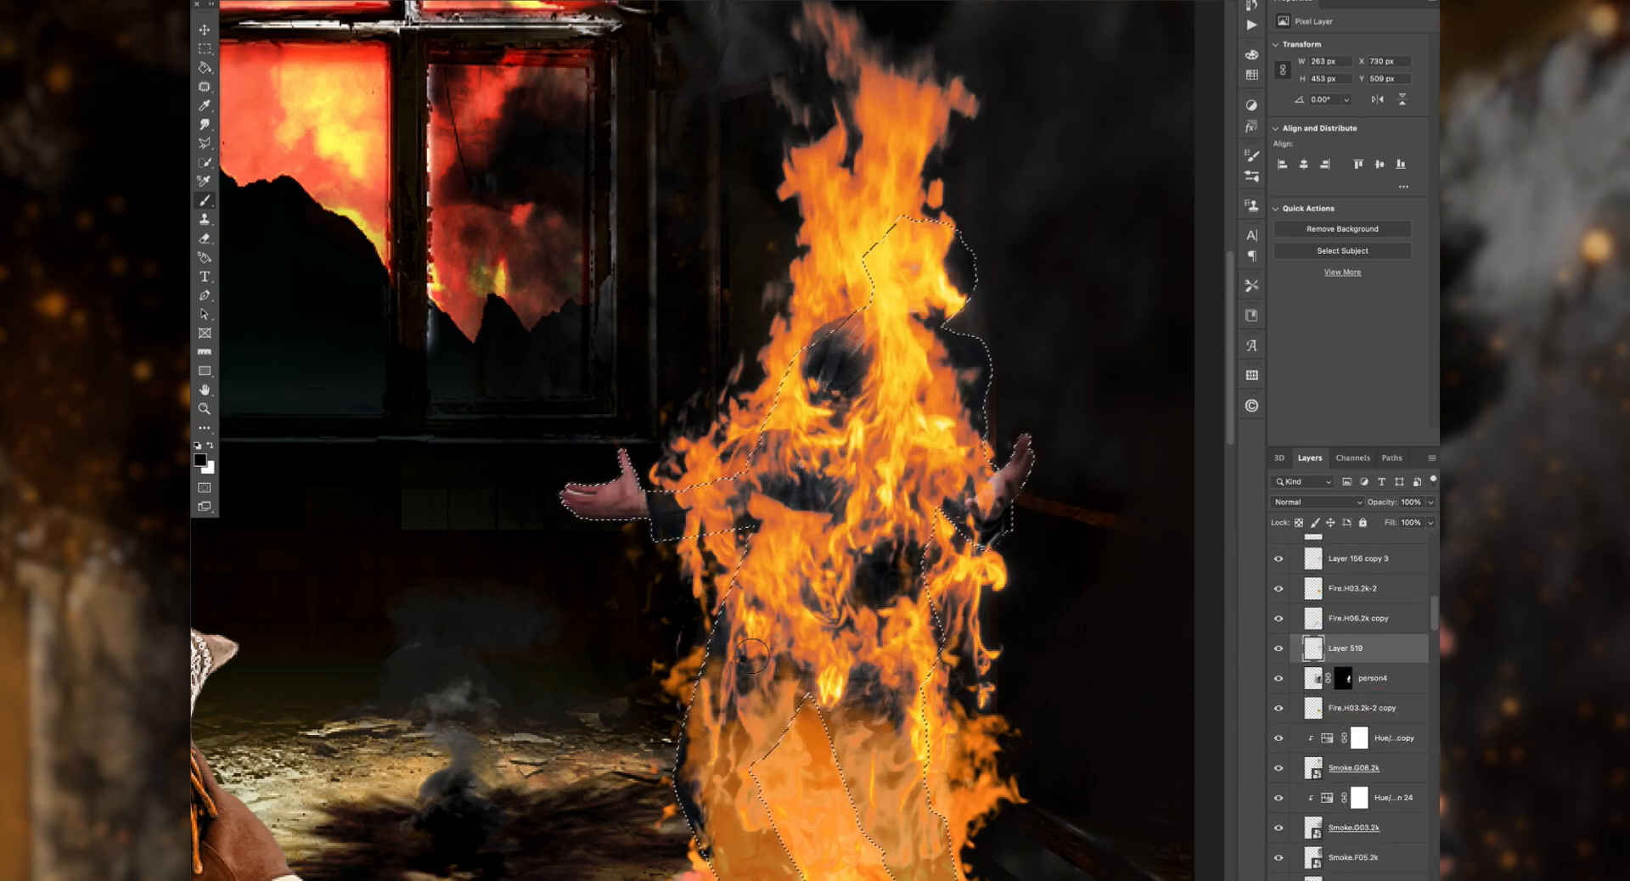
pyautogui.scroll(-5, 826, 786)
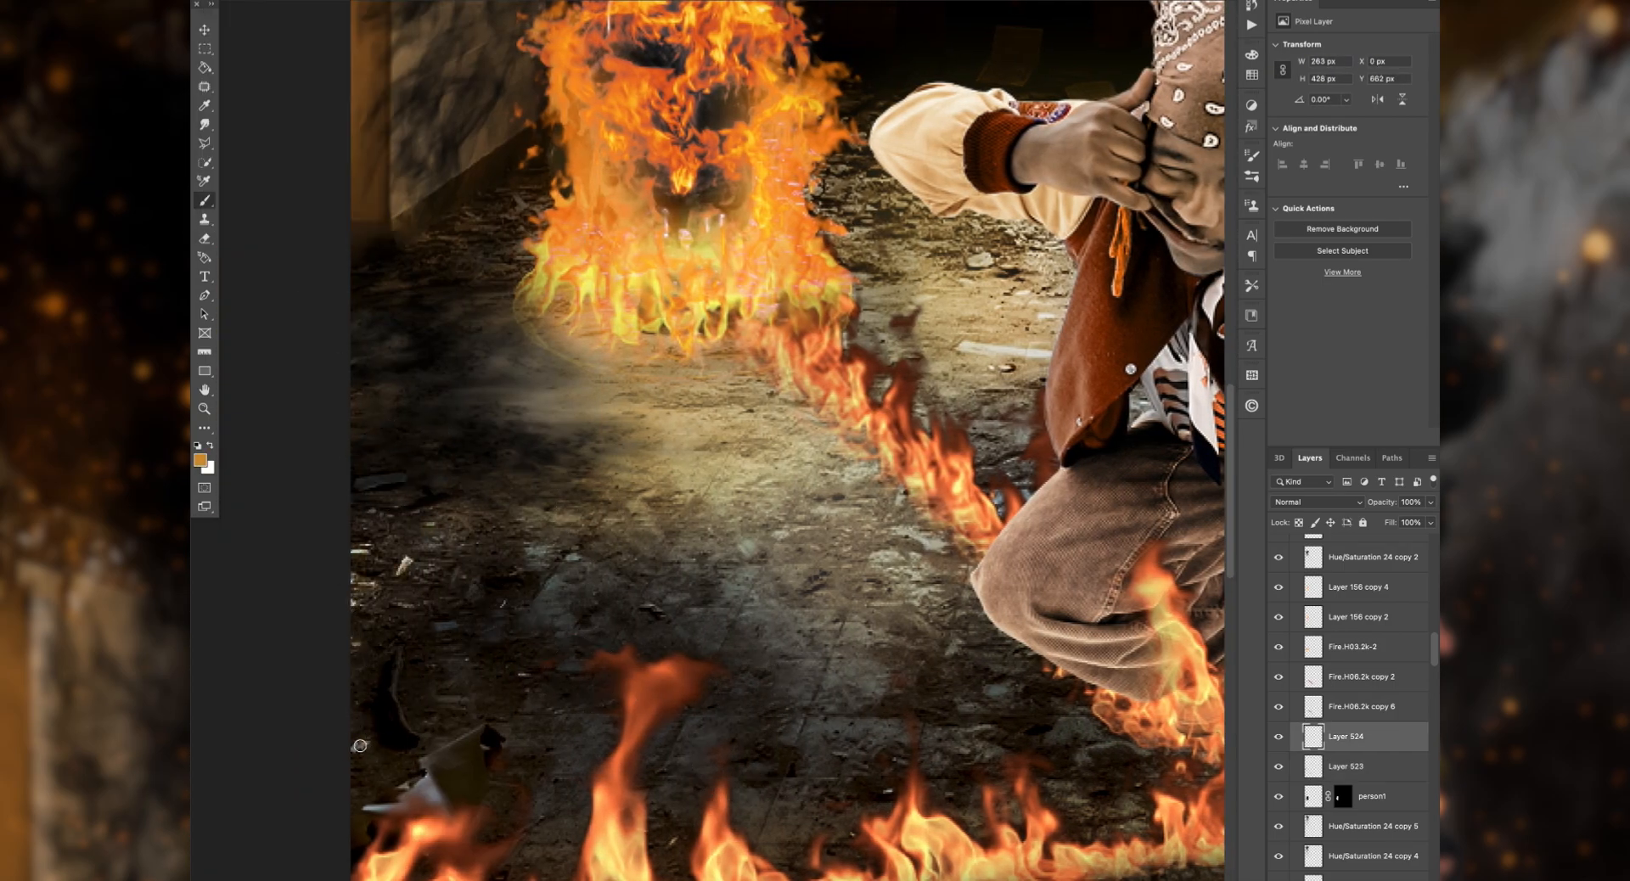
pyautogui.moveTo(474, 733); pyautogui.dragTo(411, 765)
# Step: Paint black shading over the crouching man's face, jacket and trousers within his selection on Layer 520
pyautogui.hscroll(1, 504, 676)
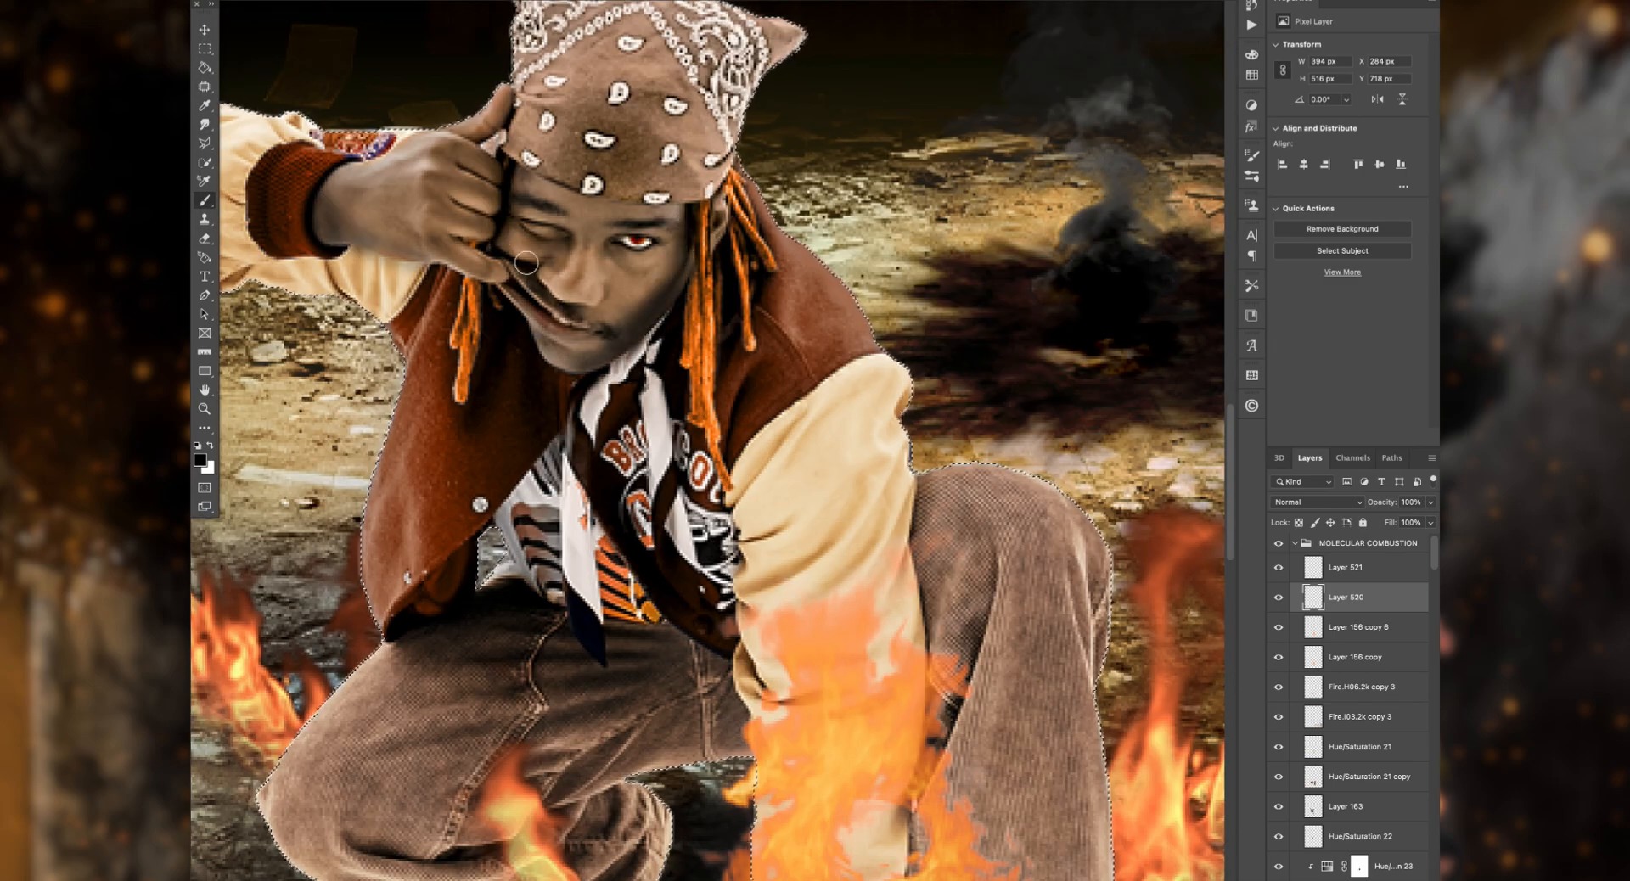
pyautogui.hscroll(-5, 527, 263)
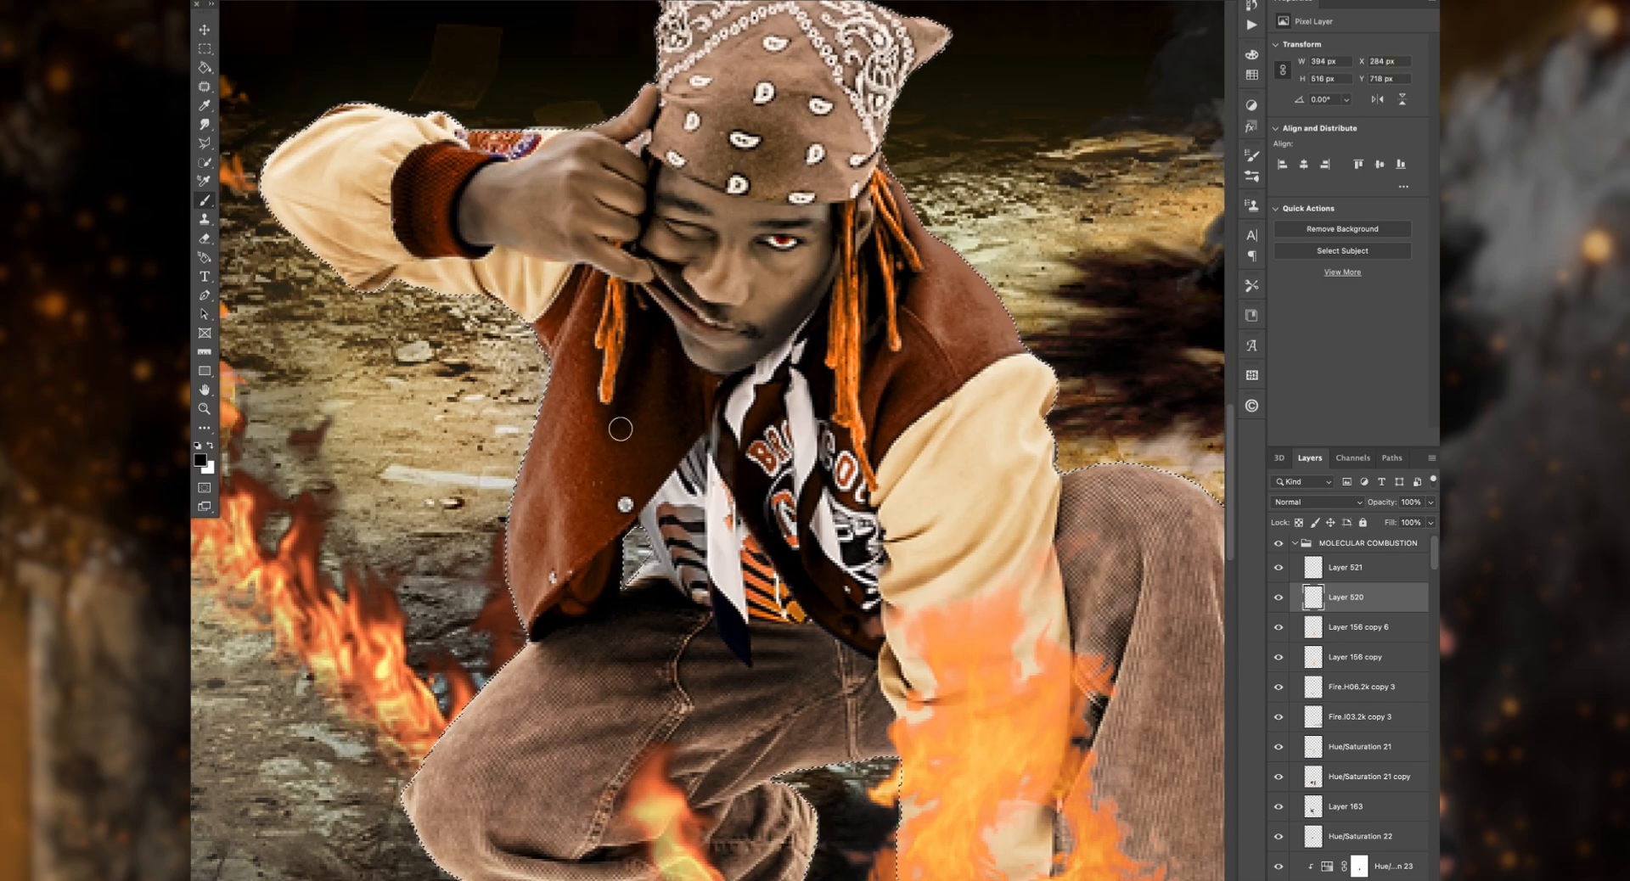
pyautogui.scroll(-5, 874, 439)
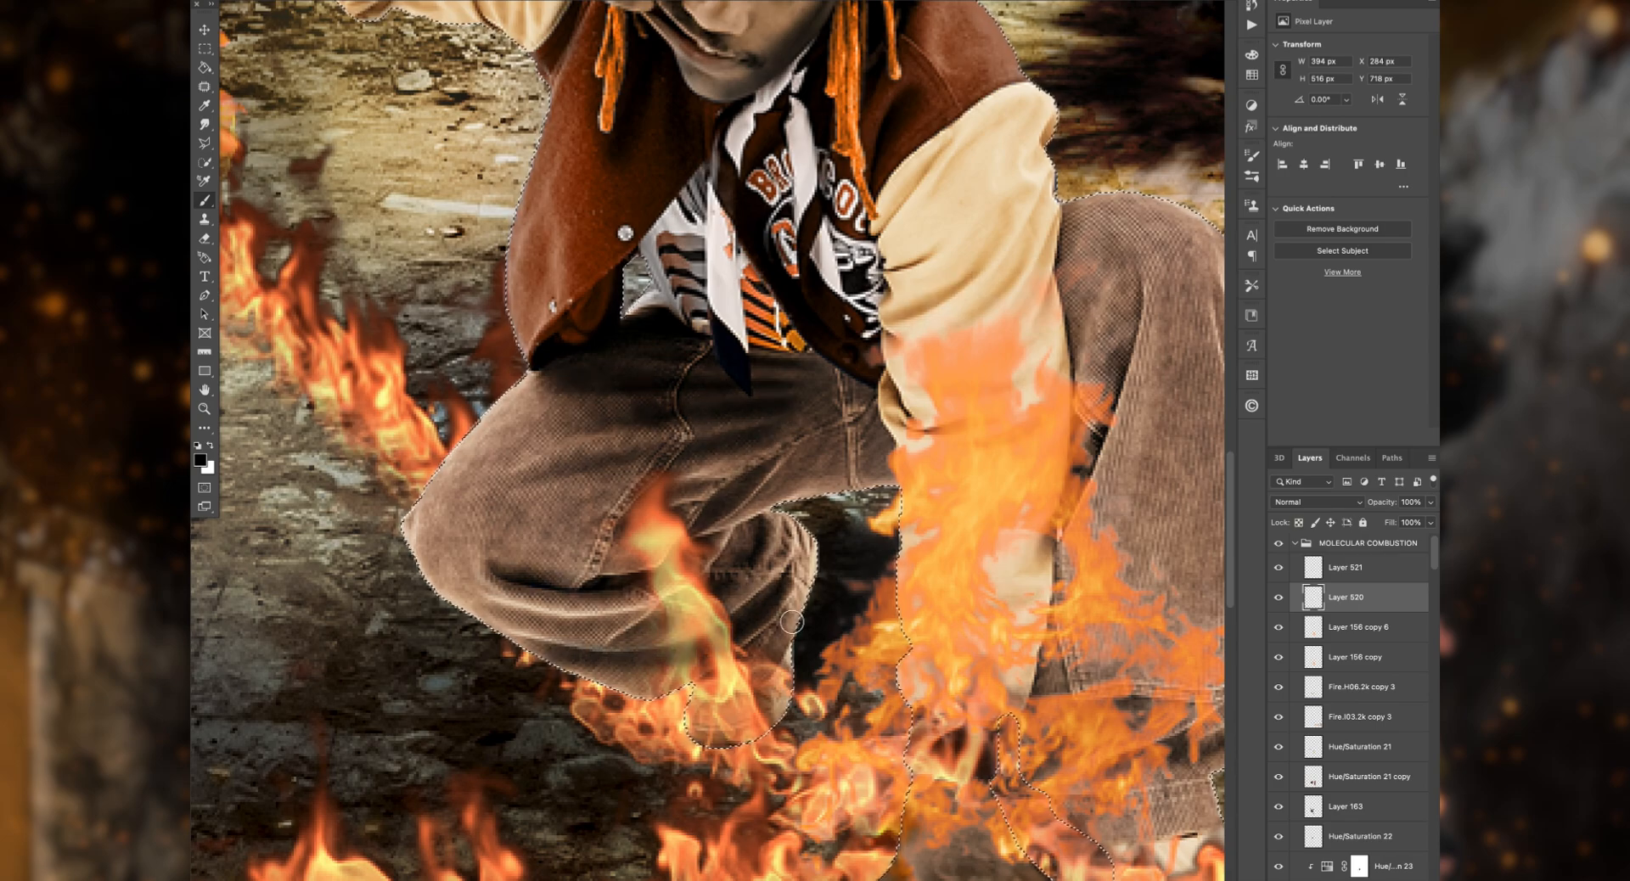
pyautogui.hscroll(6, 899, 399)
pyautogui.scroll(-2, 900, 399)
pyautogui.scroll(6, 899, 398)
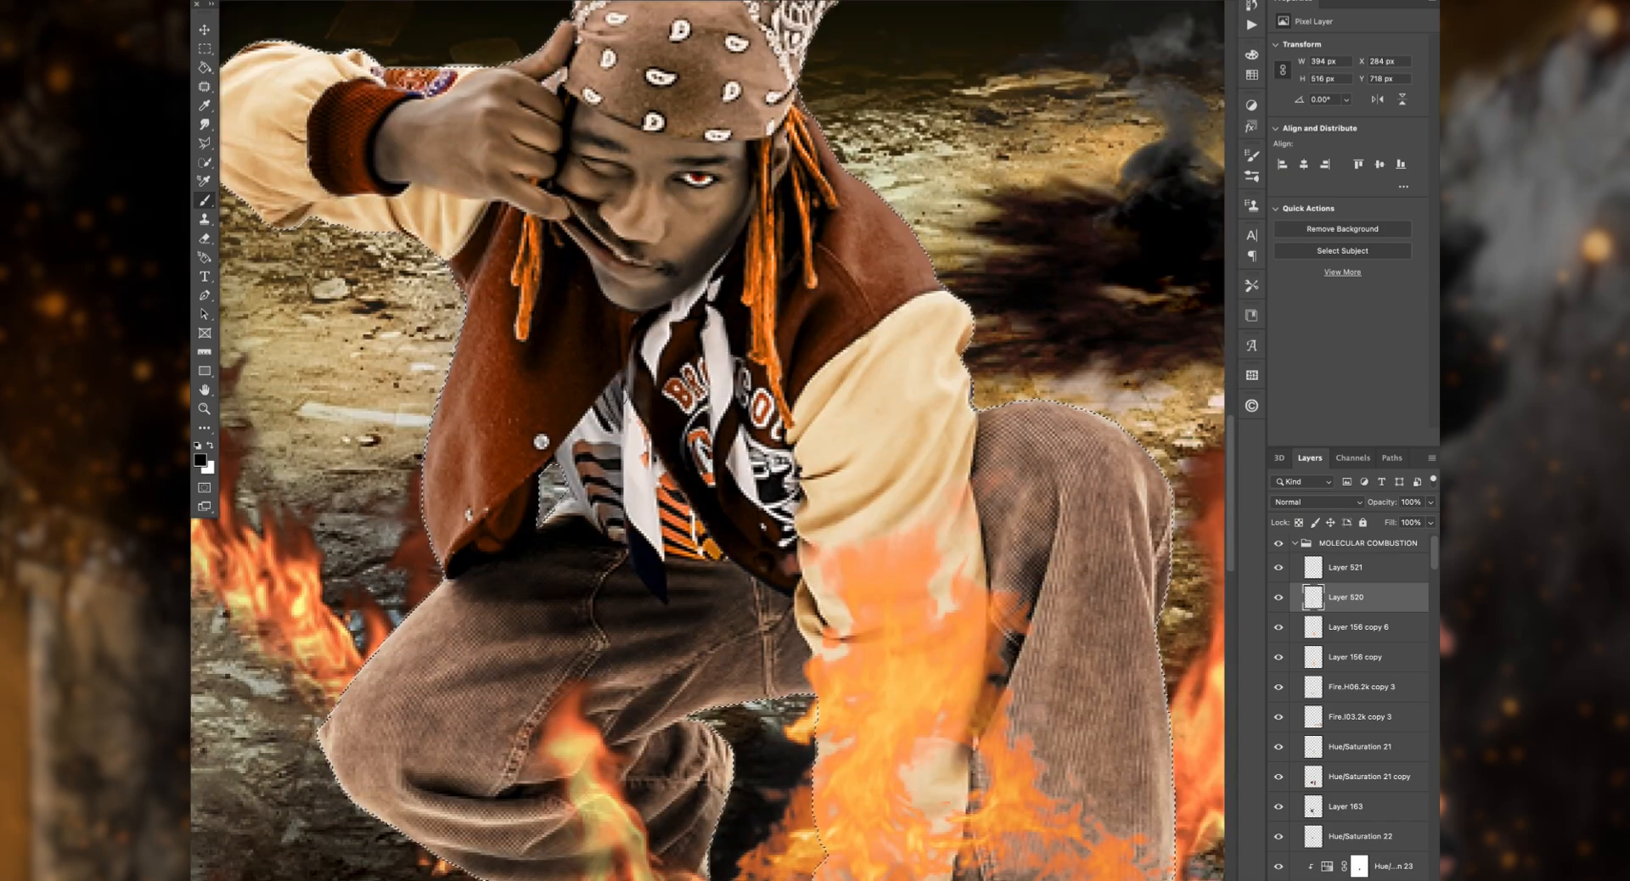
pyautogui.scroll(-6, 459, 592)
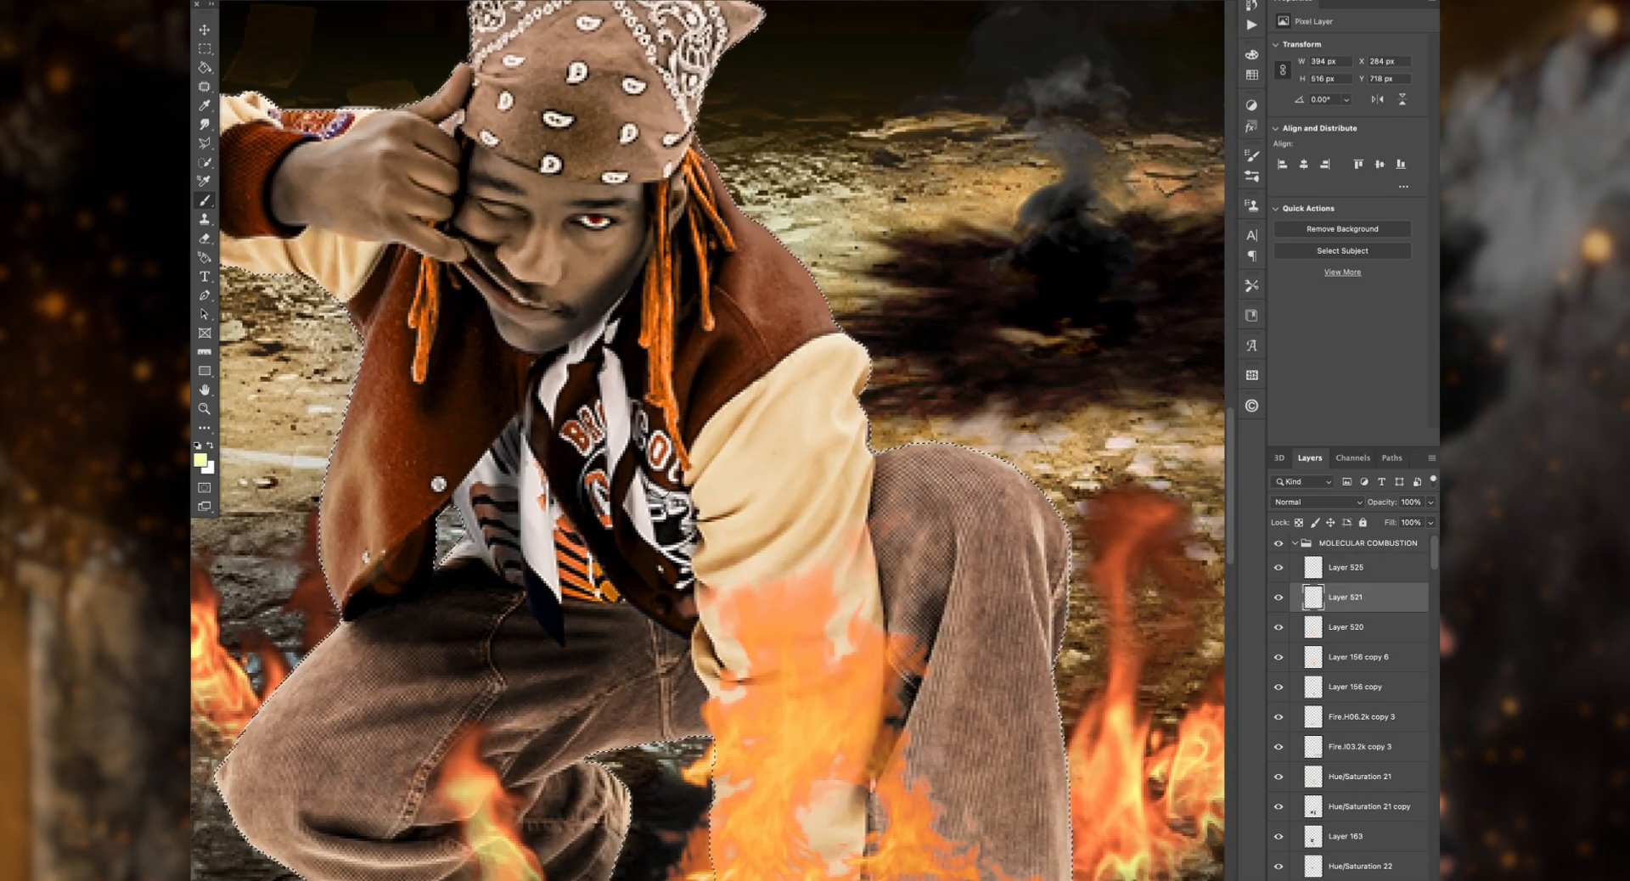
# Step: Paint yellow and orange firelight along the man's jacket, sleeves and trousers within his selection on Layer 521
pyautogui.hscroll(3, 460, 592)
pyautogui.hscroll(-4, 706, 440)
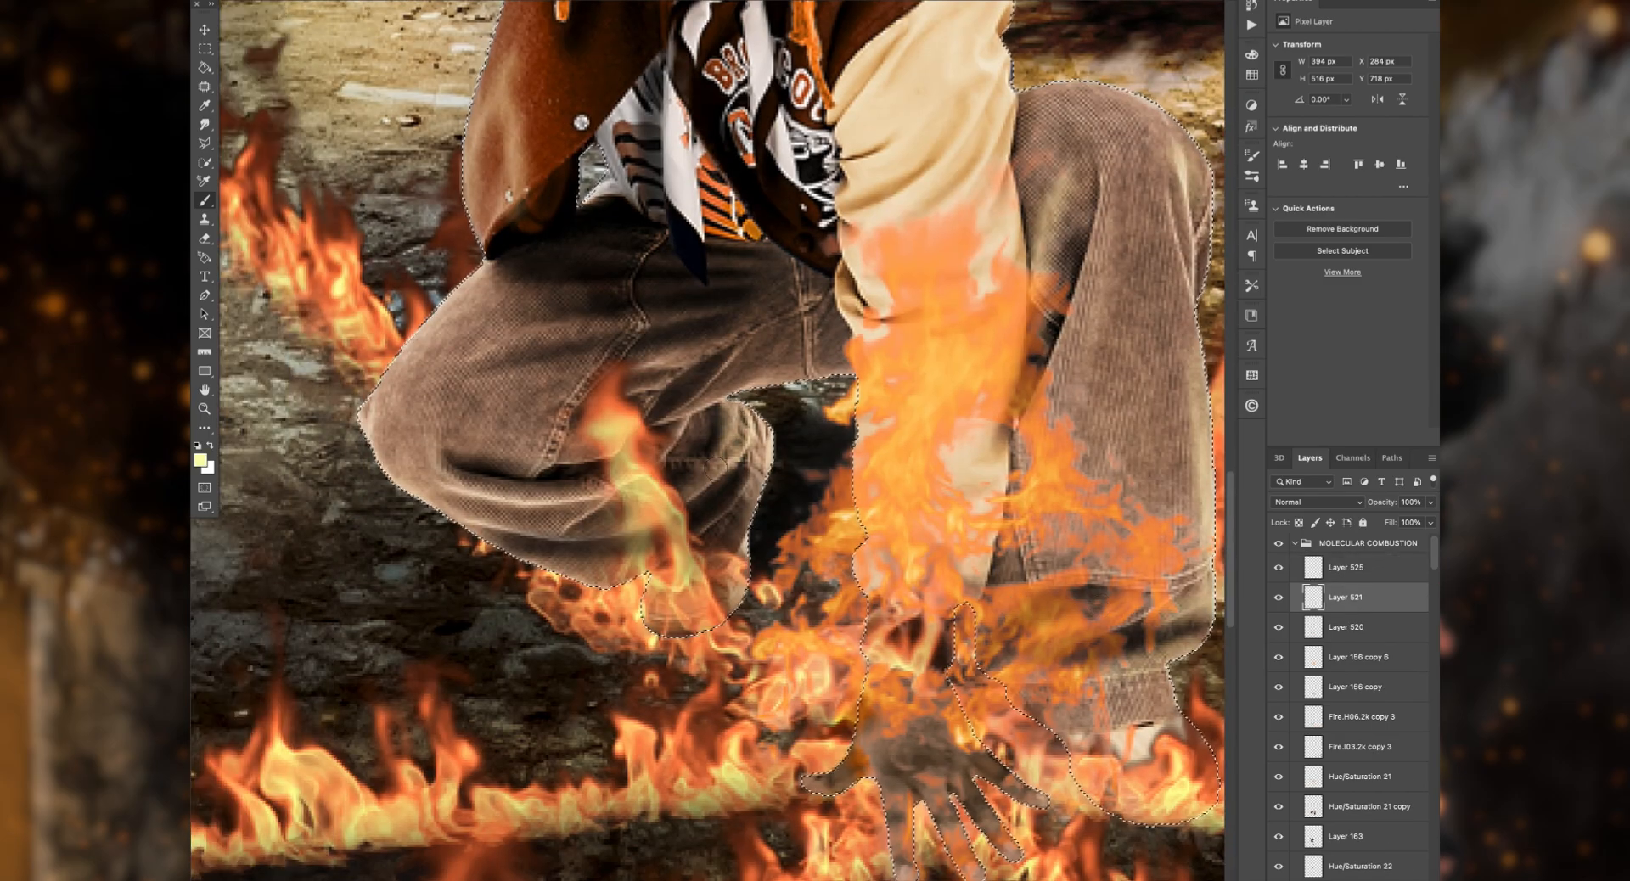
pyautogui.scroll(10, 707, 441)
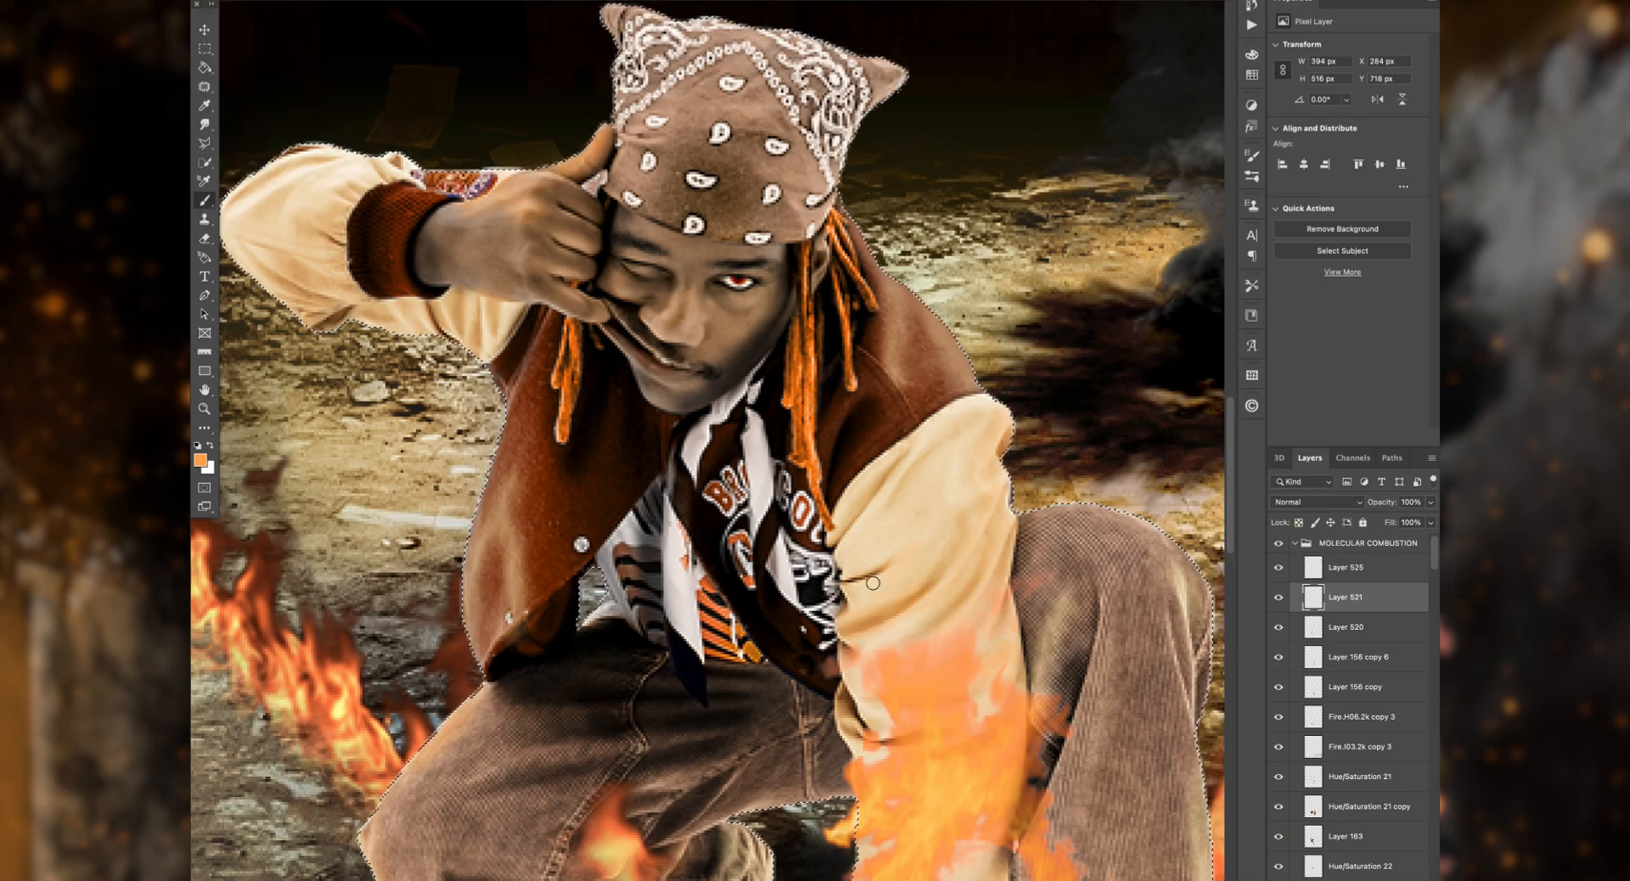
pyautogui.scroll(-6, 873, 583)
pyautogui.hscroll(-9, 873, 584)
pyautogui.scroll(5, 873, 584)
pyautogui.hscroll(5, 776, 524)
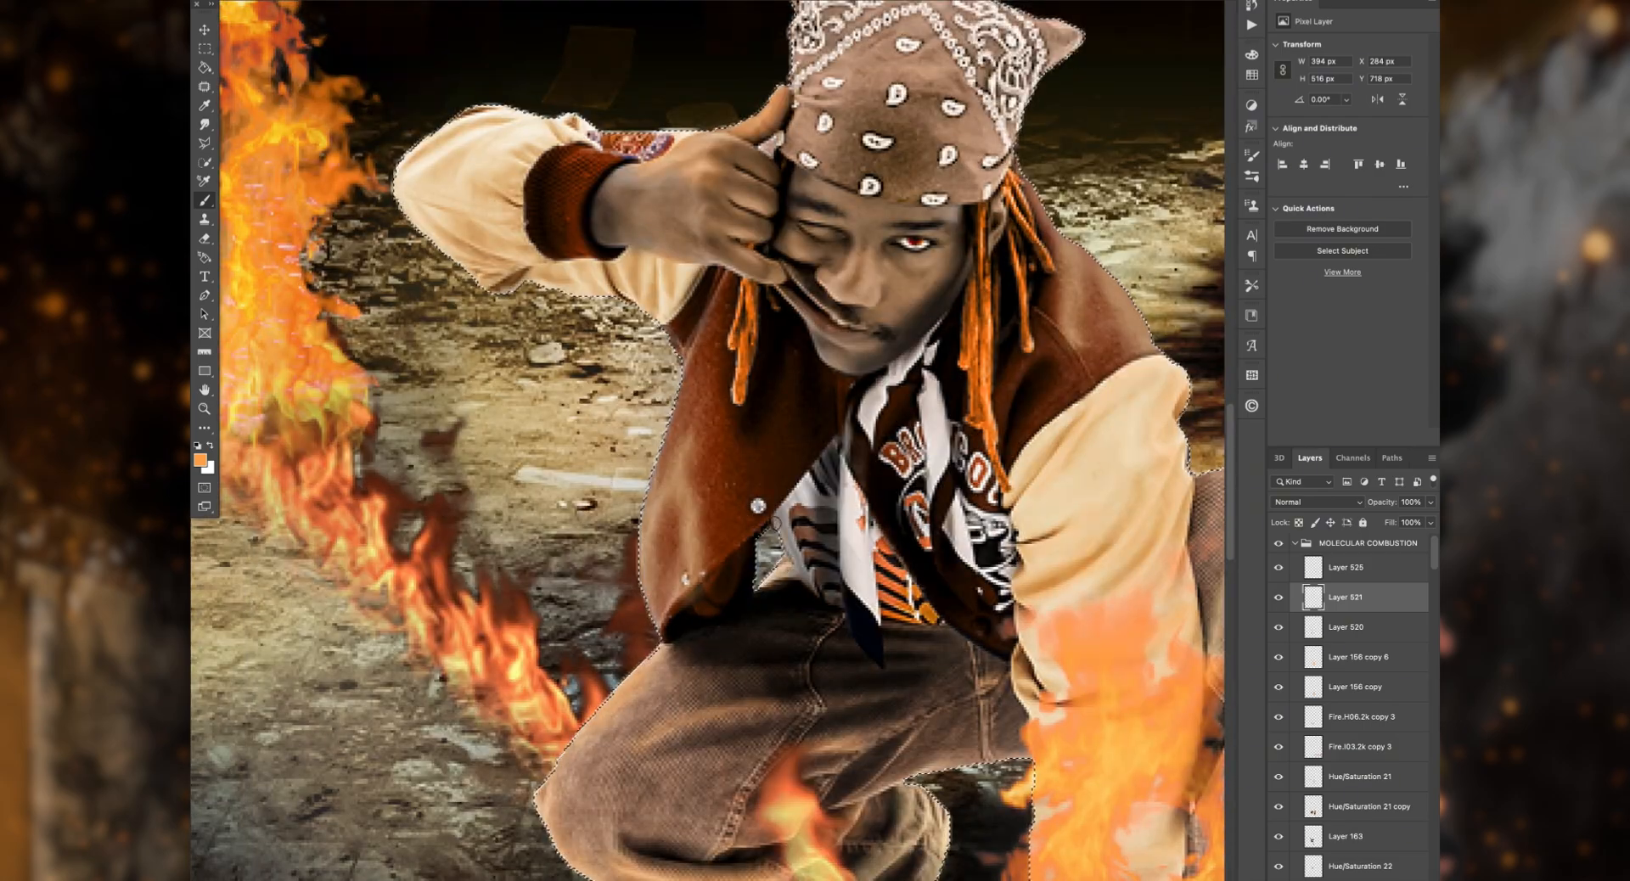
pyautogui.keyDown('alt'); pyautogui.click(786, 779); pyautogui.keyUp('alt')
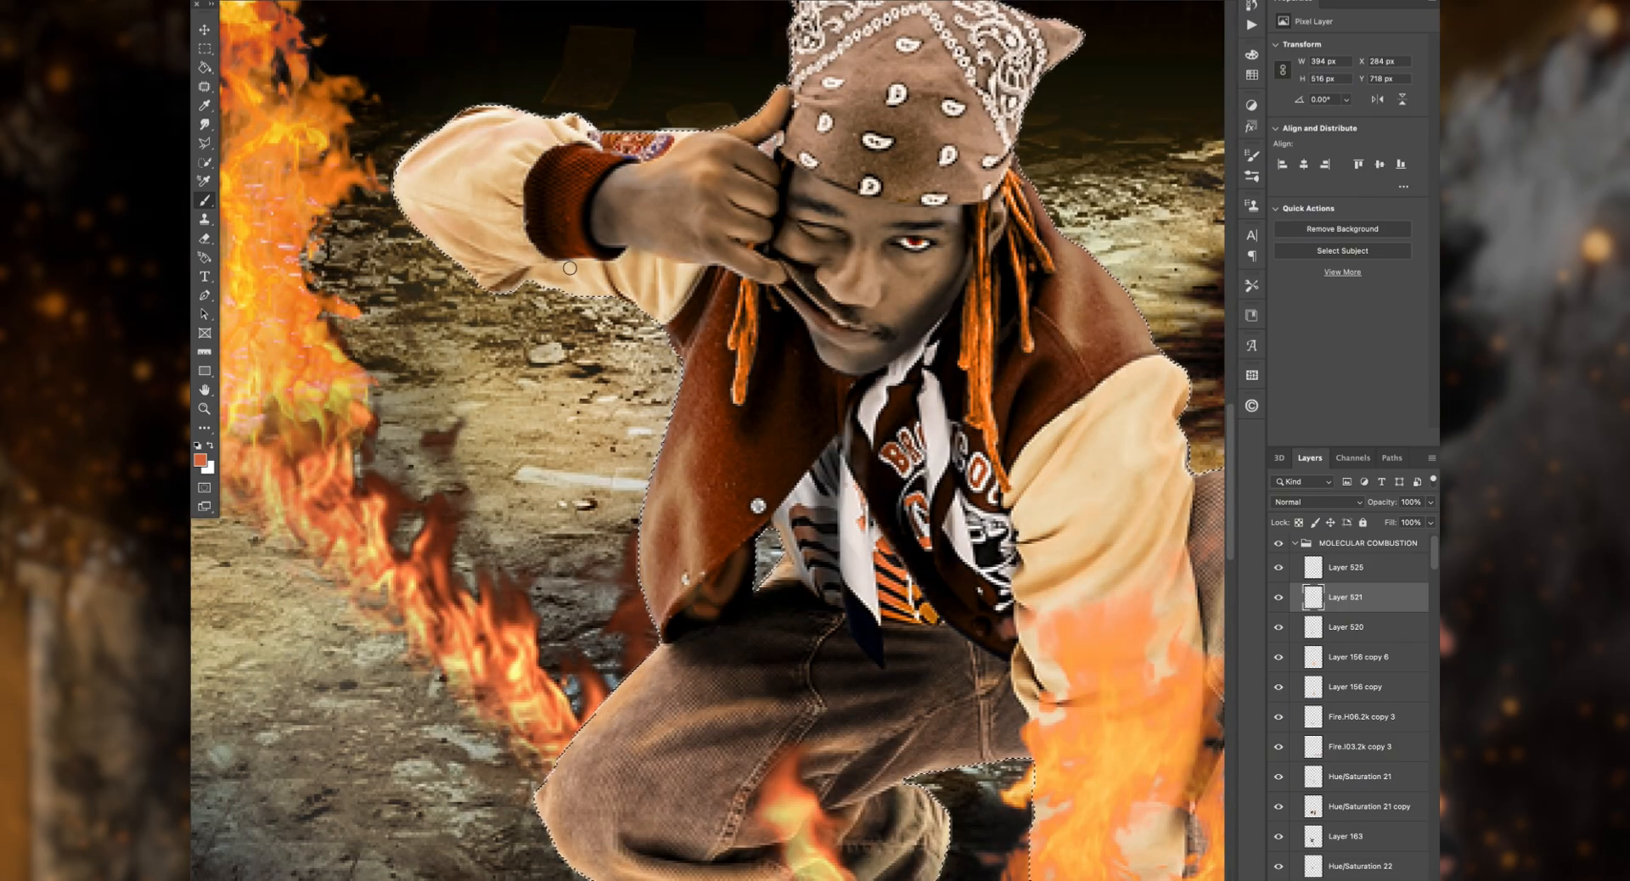
# Step: Pick a pale orange-yellow brush color, enlarge the brush and paint warm highlights along the bandana on Layer 521
pyautogui.hscroll(7, 768, 293)
pyautogui.scroll(-3, 768, 293)
pyautogui.keyDown('alt'); pyautogui.click(786, 373); pyautogui.keyUp('alt')
pyautogui.click(201, 459)
pyautogui.click(1353, 633)
pyautogui.click(1241, 474)
pyautogui.press('Return')
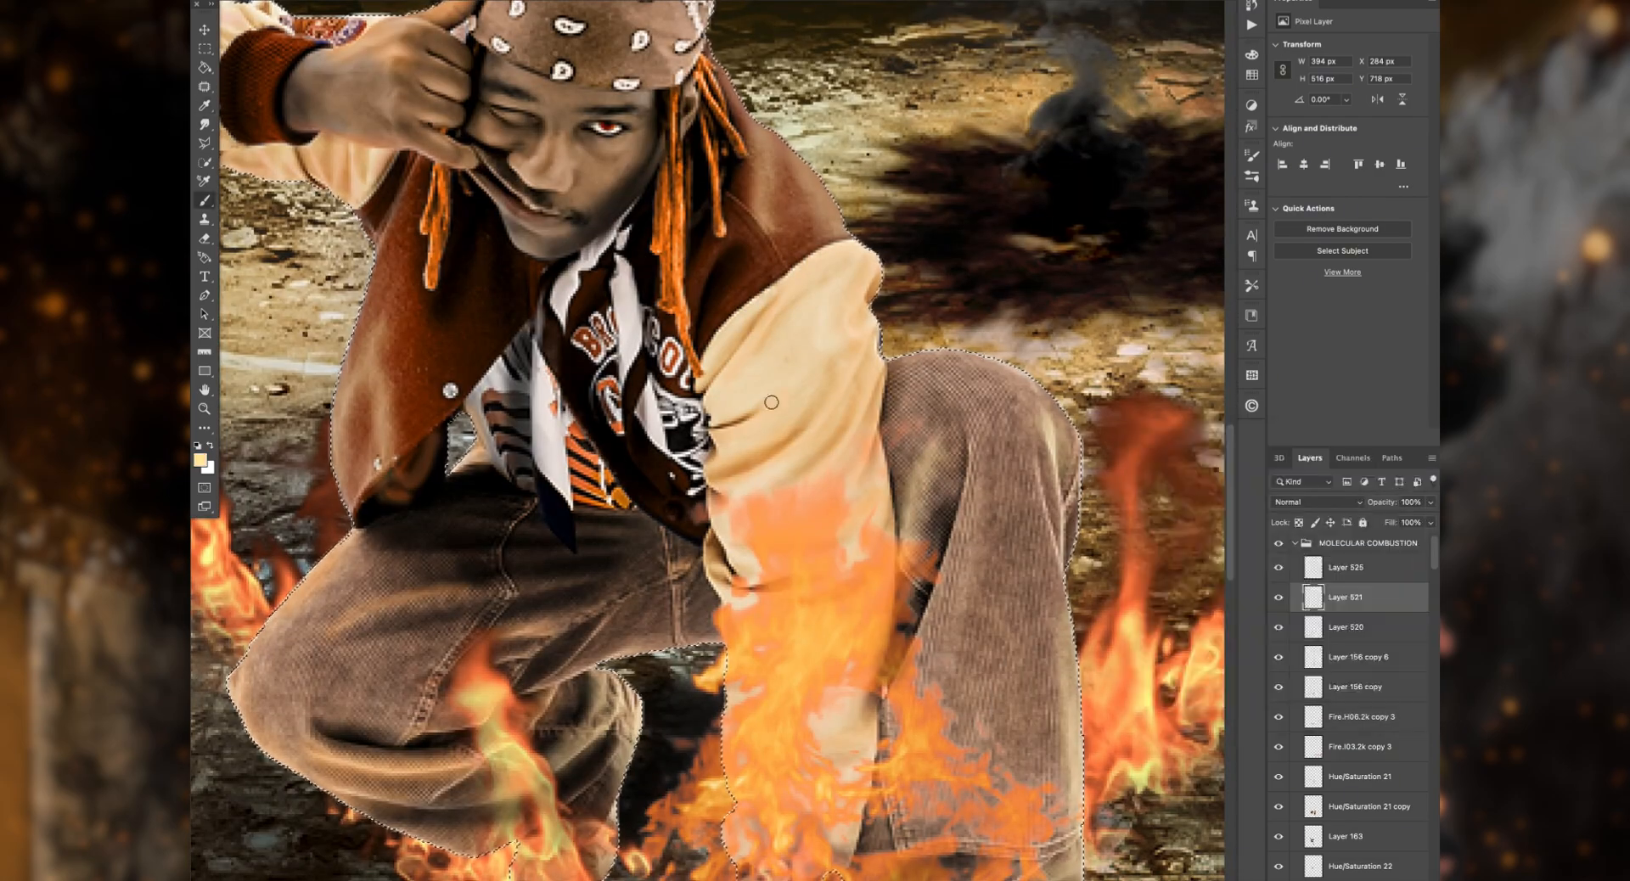
pyautogui.press(']')
pyautogui.press(']')
pyautogui.press(']')
pyautogui.scroll(8, 914, 463)
pyautogui.hscroll(-2, 914, 463)
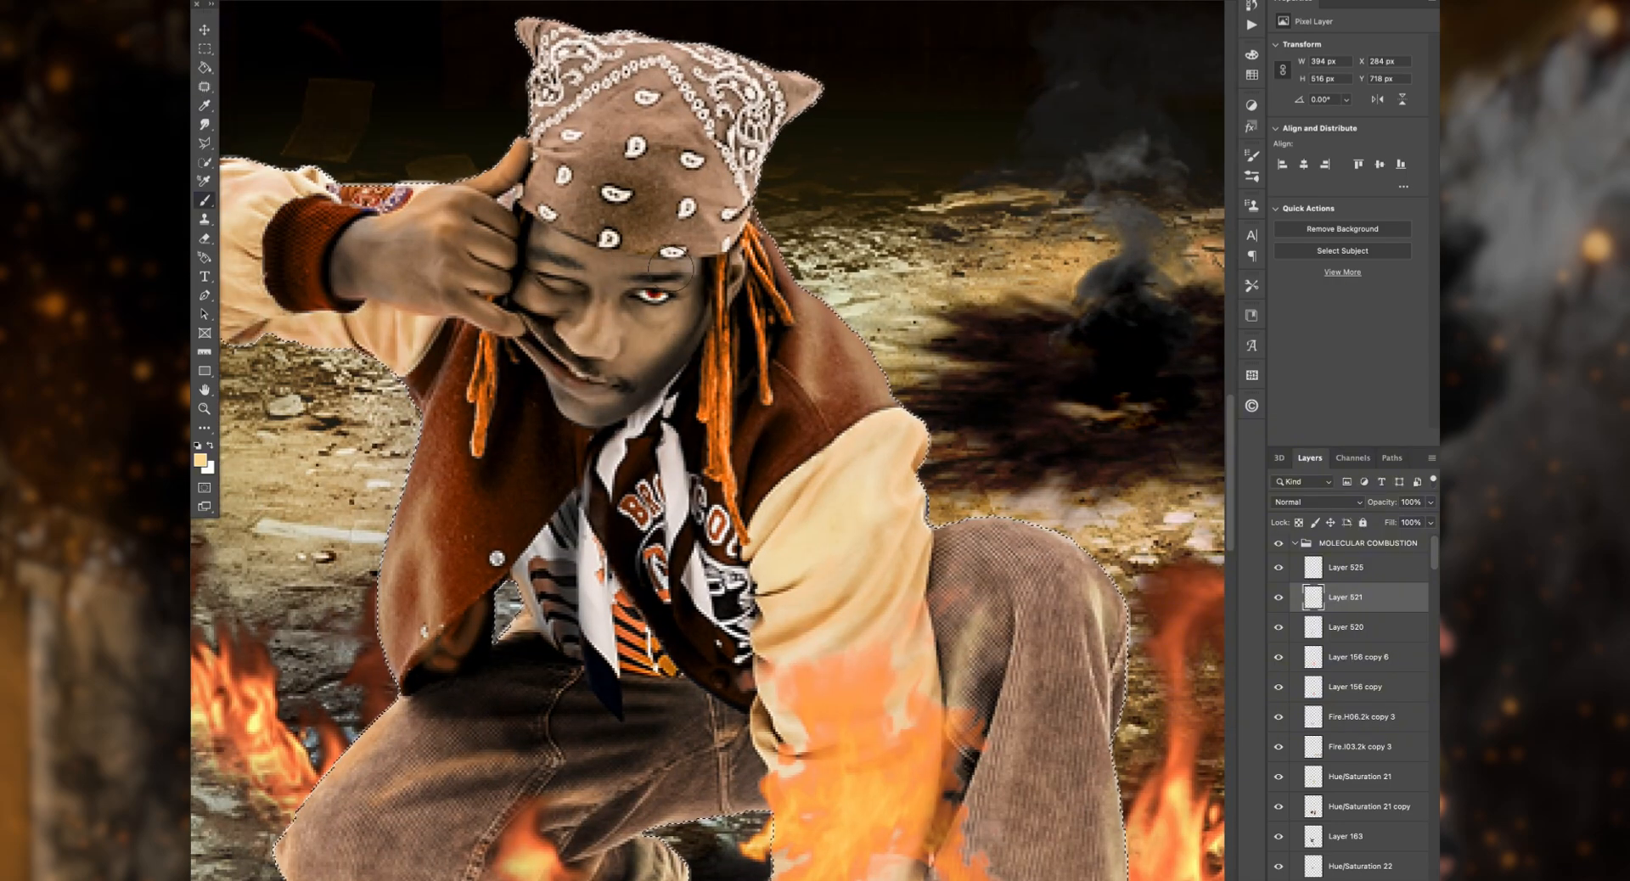
pyautogui.moveTo(583, 180); pyautogui.dragTo(730, 212)
pyautogui.moveTo(790, 89); pyautogui.dragTo(577, 85)
# Step: Shade the bandana and shirt in black on Layer 520, undoing two strokes and switching to the Eraser
pyautogui.click(1354, 628)
pyautogui.press('d')
pyautogui.moveTo(622, 191)
pyautogui.mouseDown()
pyautogui.moveTo(706, 220)
pyautogui.moveTo(571, 225)
pyautogui.moveTo(726, 225)
pyautogui.moveTo(543, 161)
pyautogui.mouseUp()
pyautogui.press('super+z')
pyautogui.press('super+z')
pyautogui.moveTo(743, 670)
pyautogui.mouseDown()
pyautogui.moveTo(726, 545)
pyautogui.moveTo(750, 679)
pyautogui.mouseUp()
pyautogui.press('e')
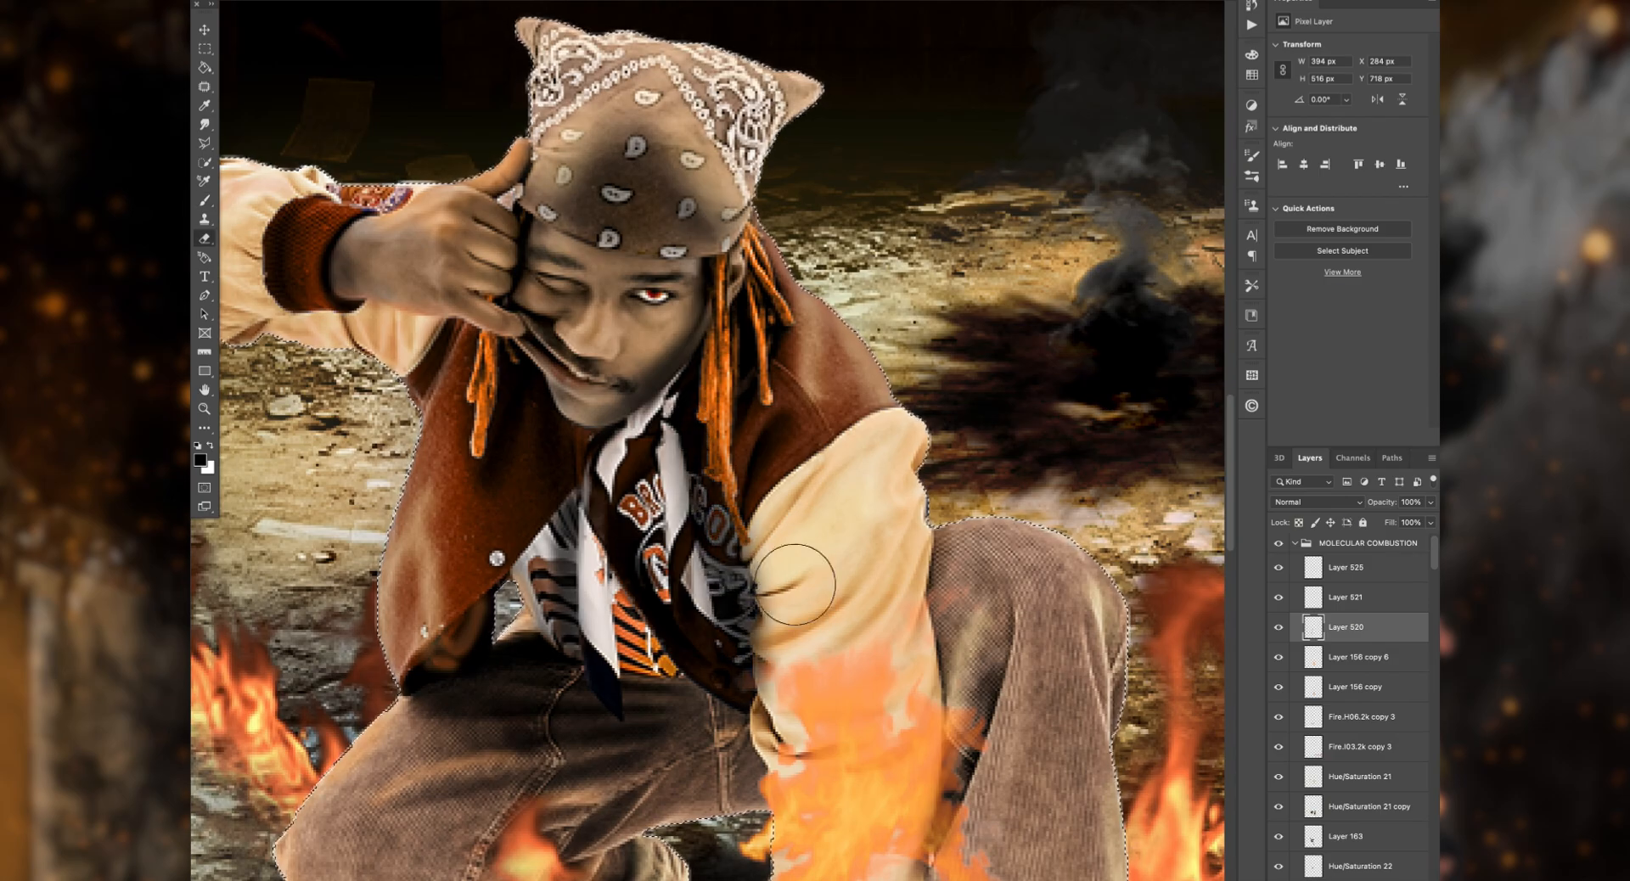
# Step: Clear the selection, paint yellow light over the shirt and scarf on Layer 521 and switch to the Eraser
pyautogui.scroll(-2, 1186, 643)
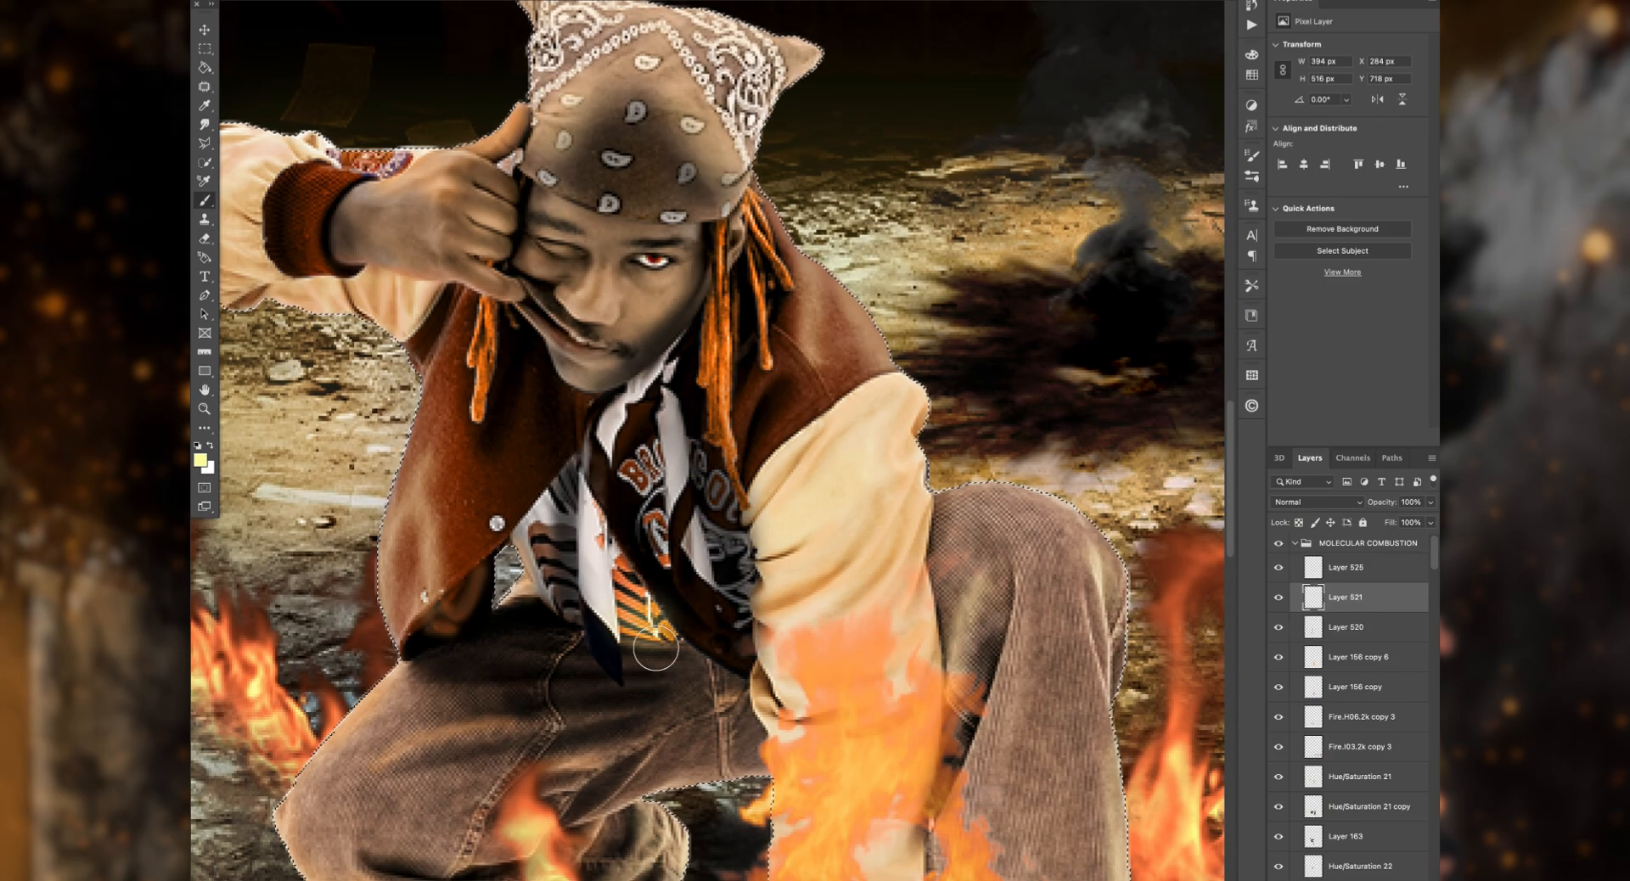
pyautogui.press('super+d')
pyautogui.press('super+minus')
pyautogui.press('super+plus')
pyautogui.moveTo(494, 540); pyautogui.dragTo(693, 608)
pyautogui.press('e')
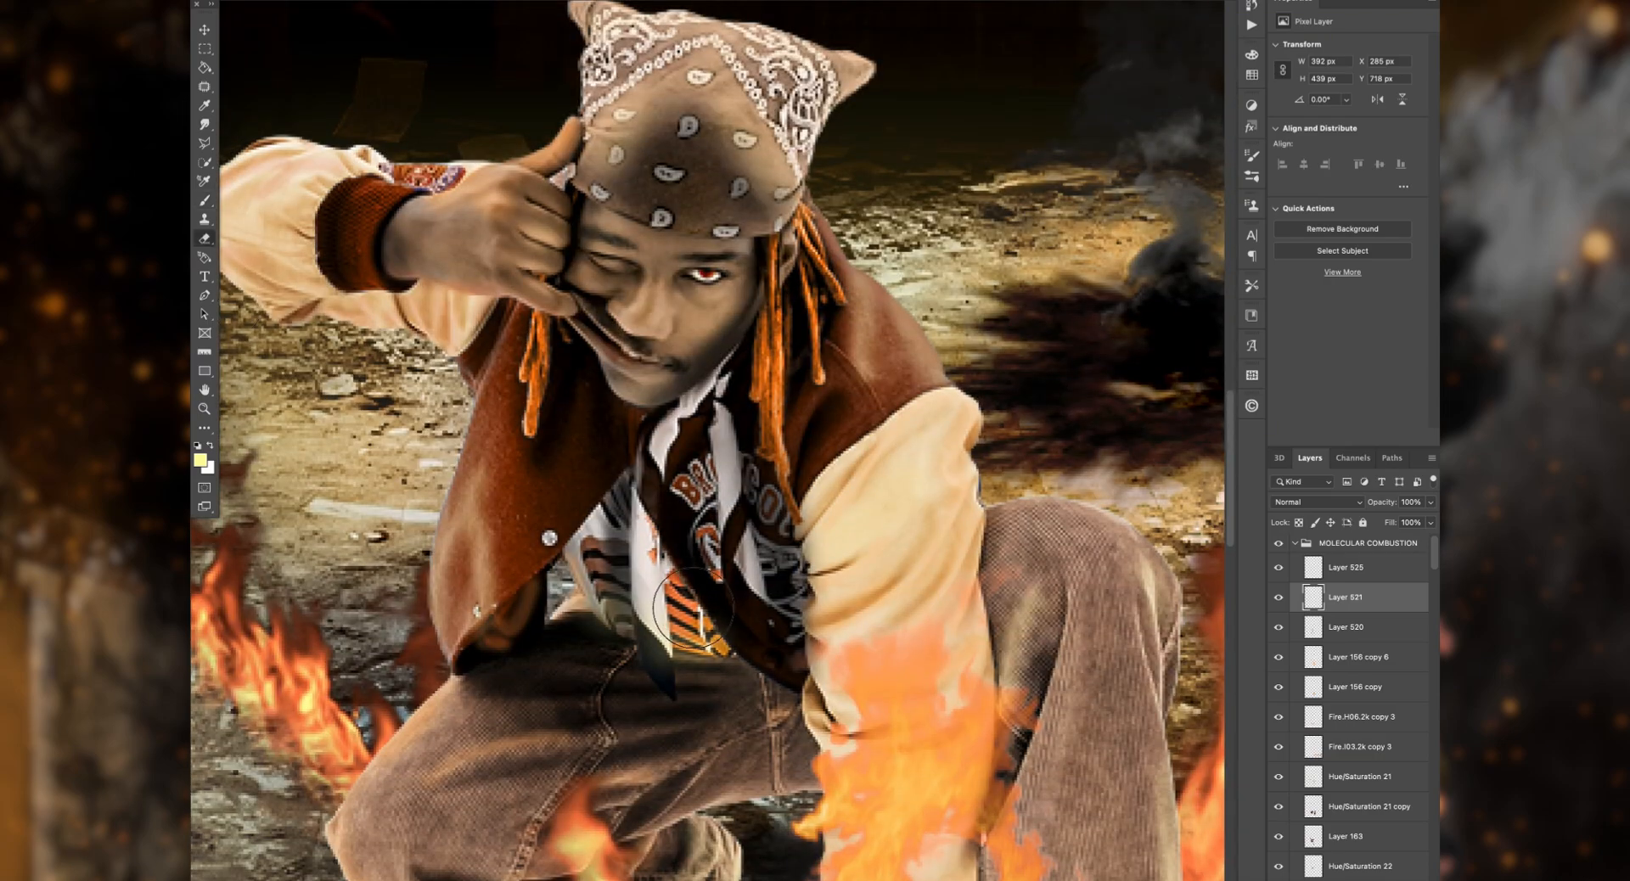
# Step: Dab small white highlights on the man's face on Layer 525, using the Soft Round brush at 0% hardness in varying sizes
pyautogui.press('b')
pyautogui.press('x')
pyautogui.click(227, 1)
pyautogui.click(651, 335)
pyautogui.click(227, 2)
pyautogui.click(644, 311)
pyautogui.click(227, 2)
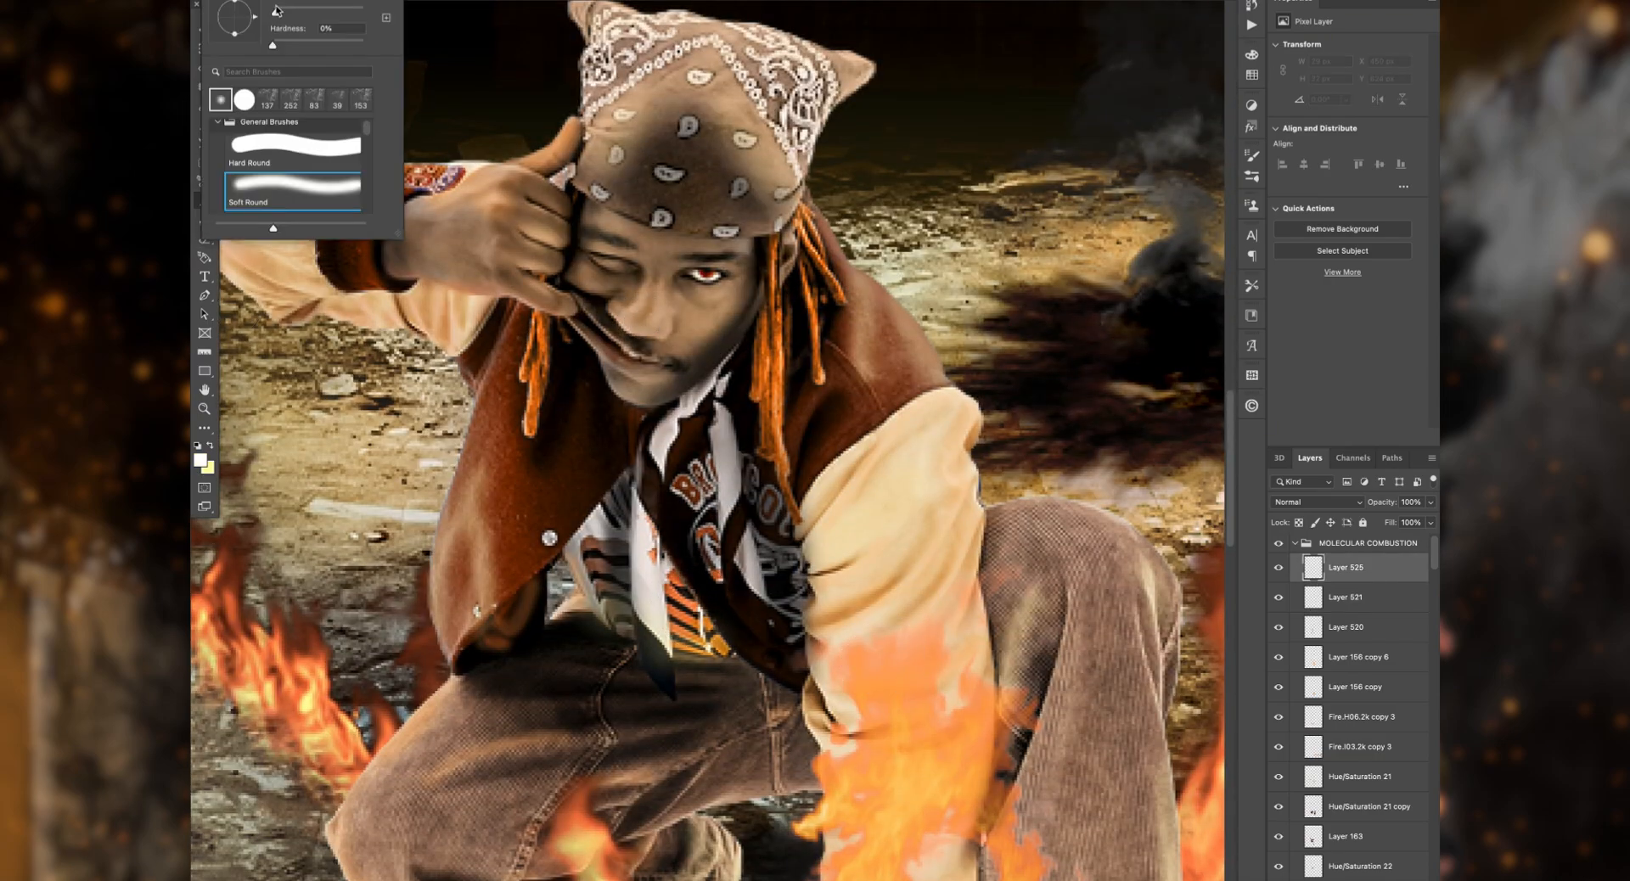
pyautogui.click(635, 301)
pyautogui.click(227, 2)
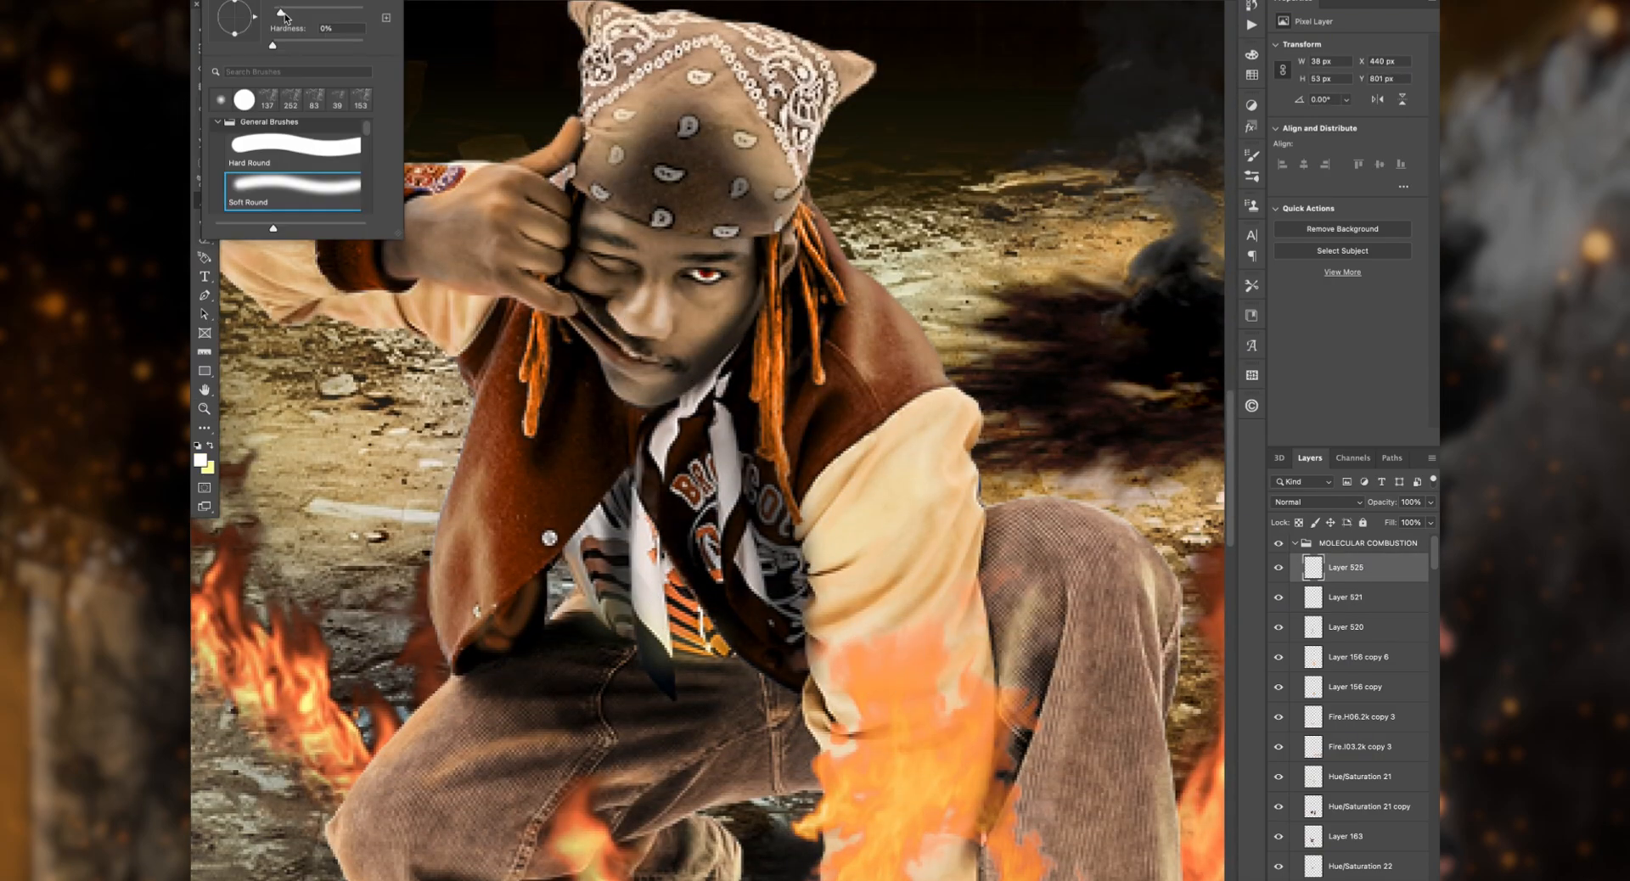
pyautogui.click(697, 317)
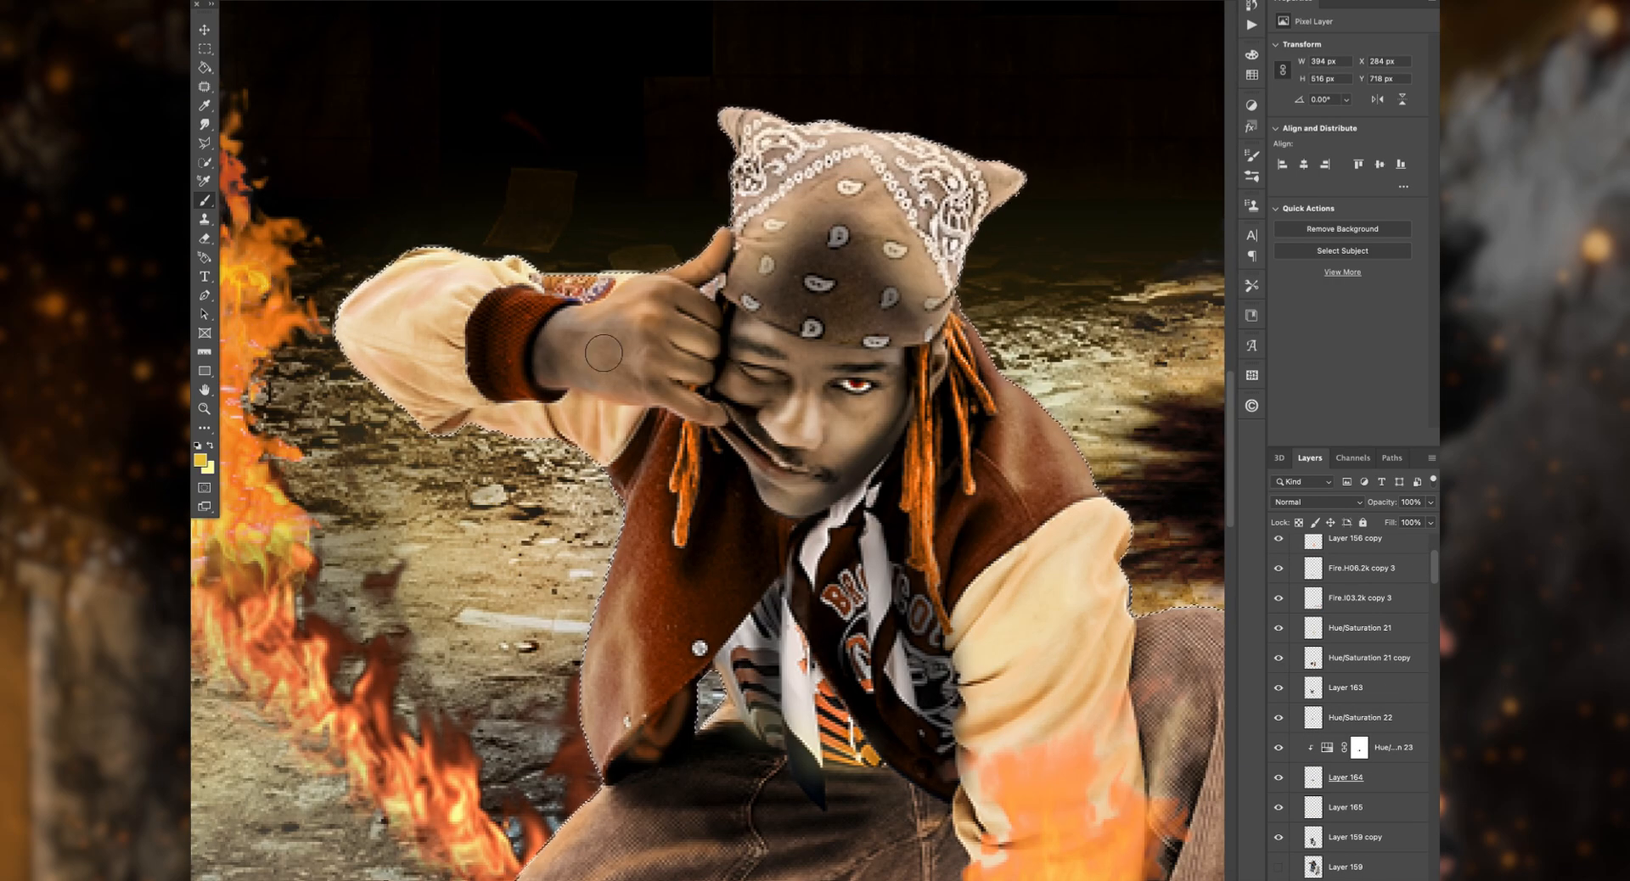
# Step: Touch up the crouching man with golden light within his selection, undoing one stroke near the shoe
pyautogui.hscroll(4, 881, 134)
pyautogui.scroll(-8, 964, 639)
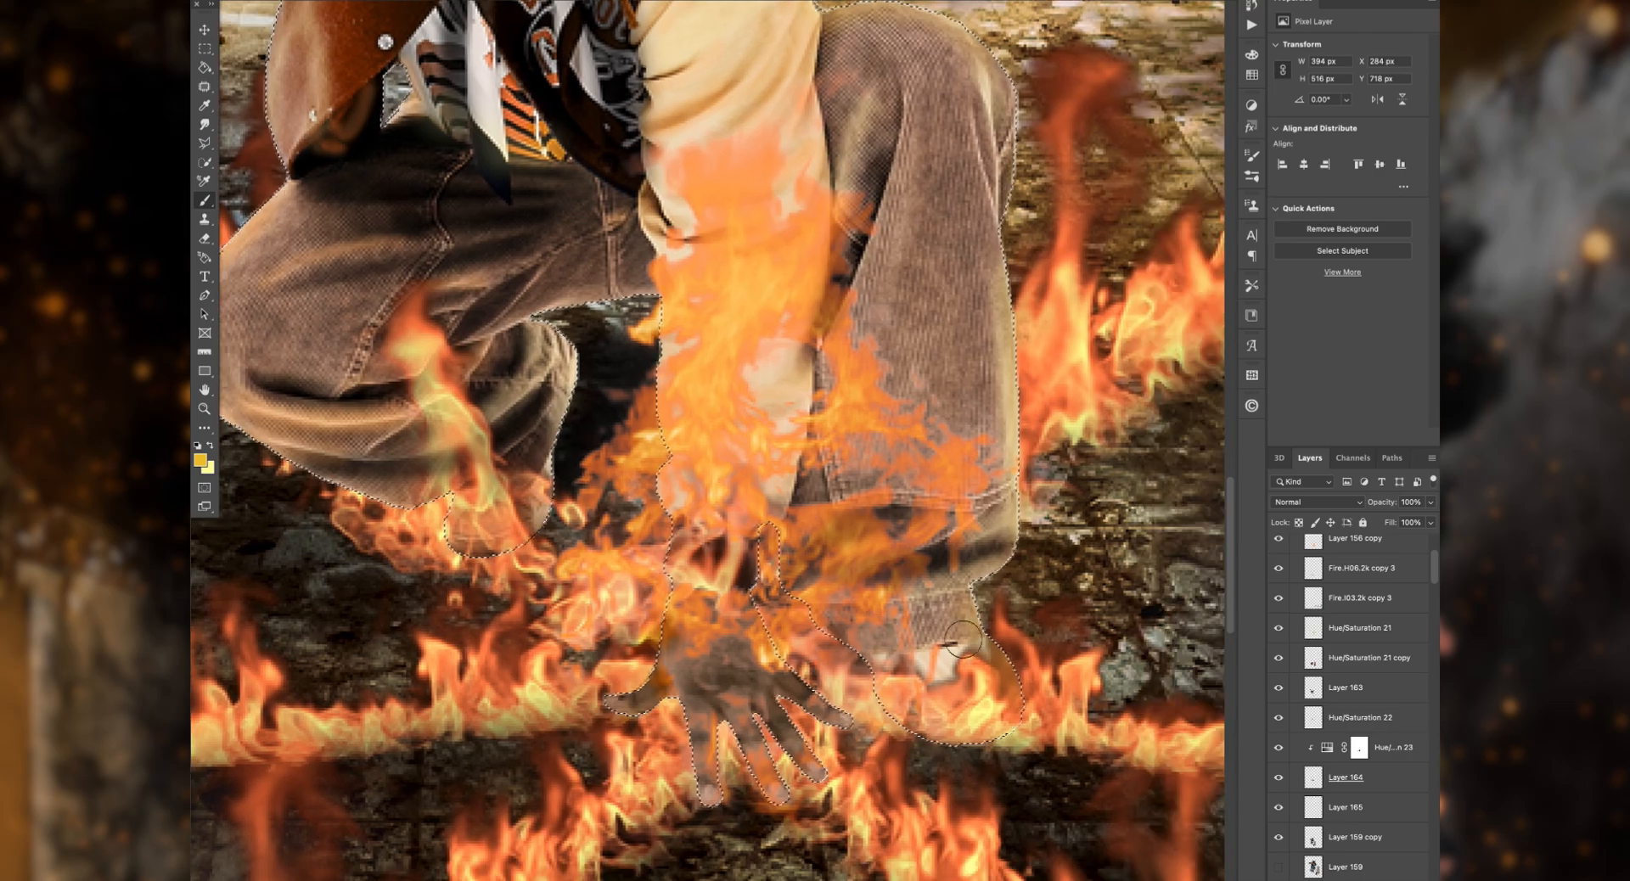
pyautogui.press('super+z')
pyautogui.keyDown('super'); pyautogui.click(1104, 769); pyautogui.keyUp('super')
# Step: Reset the brush colors to default and erase a spot on Layer 522 over the standing burning figure
pyautogui.click(200, 447)
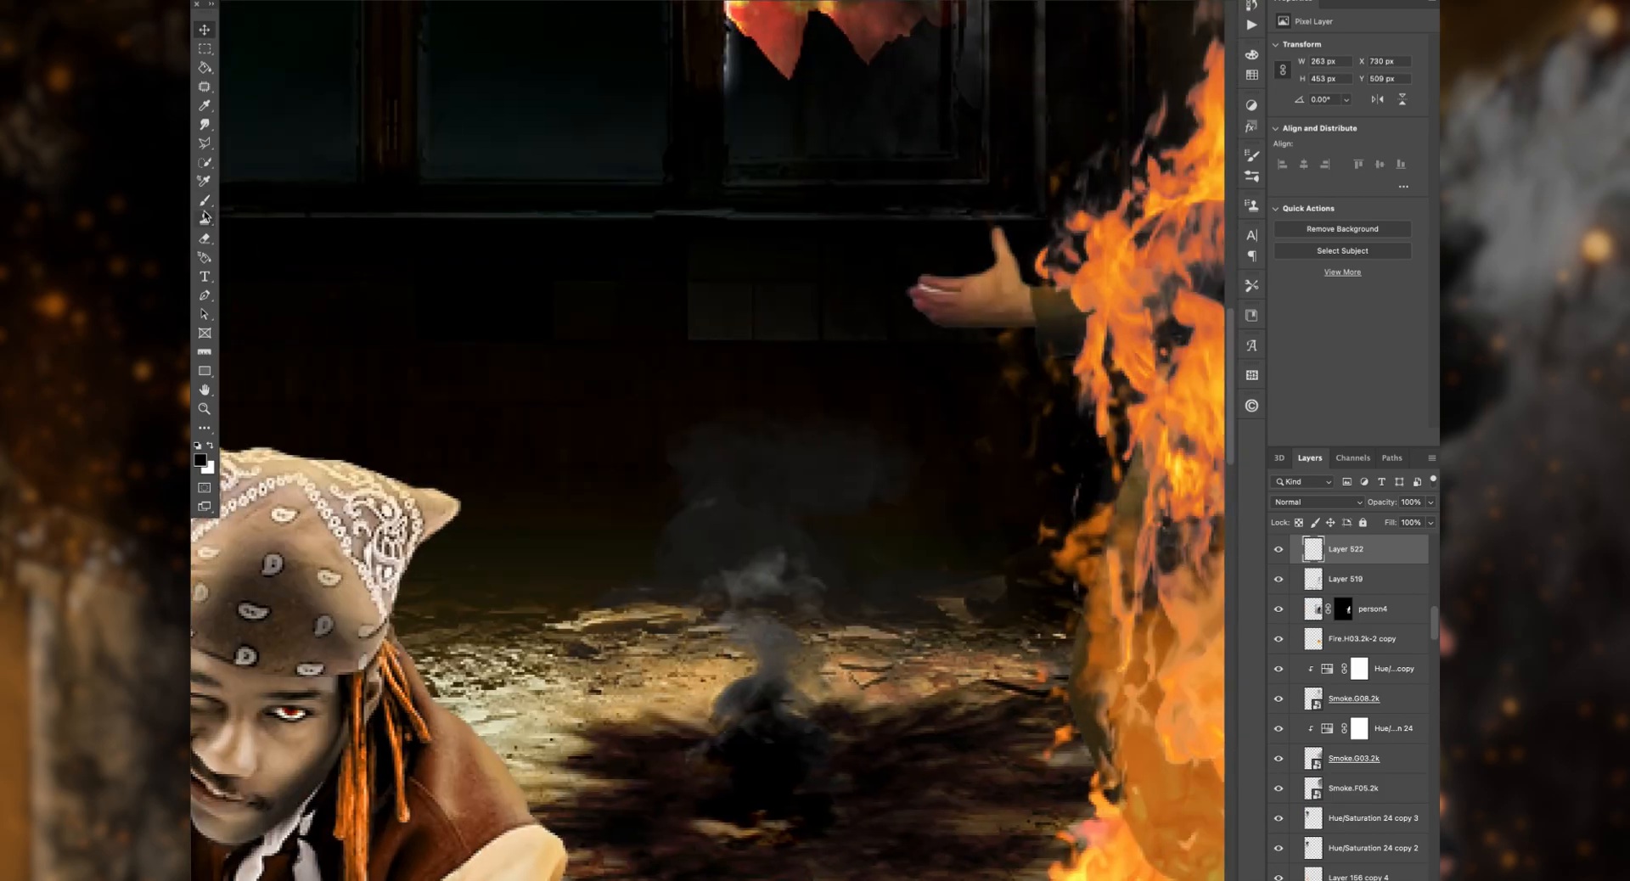
pyautogui.click(204, 239)
pyautogui.keyDown('super'); pyautogui.click(949, 287); pyautogui.keyUp('super')
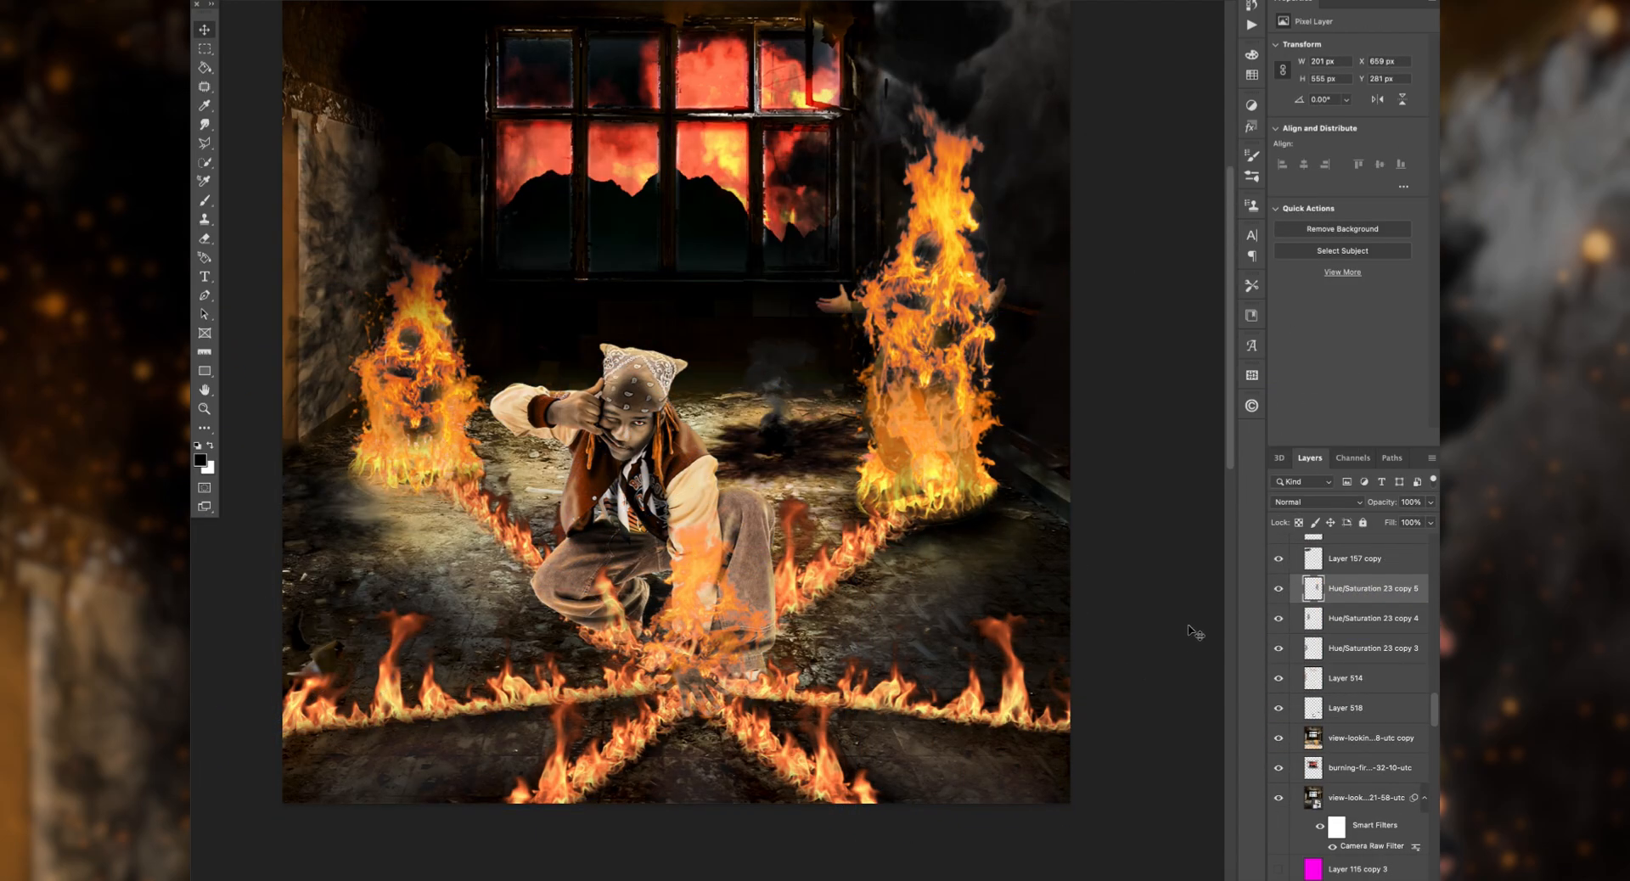
# Step: Place the Overlay (3) sparks image at 1080 × 720 px across the room's window area and set it to Screen
pyautogui.hotkey('ctrl', 't')
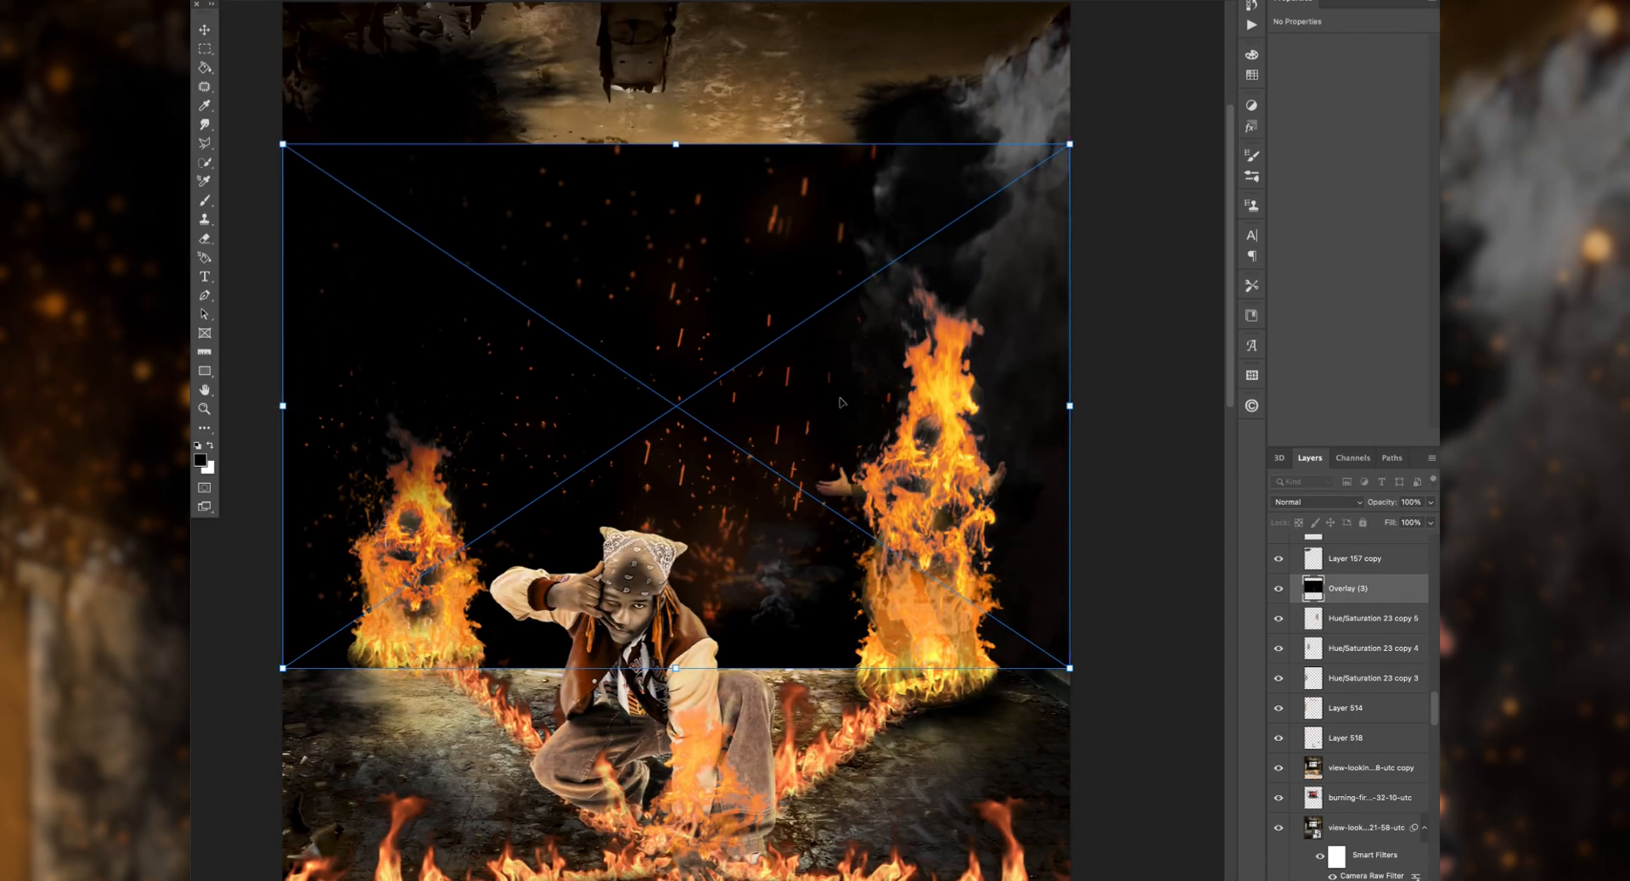
pyautogui.press('Return')
pyautogui.click(1317, 503)
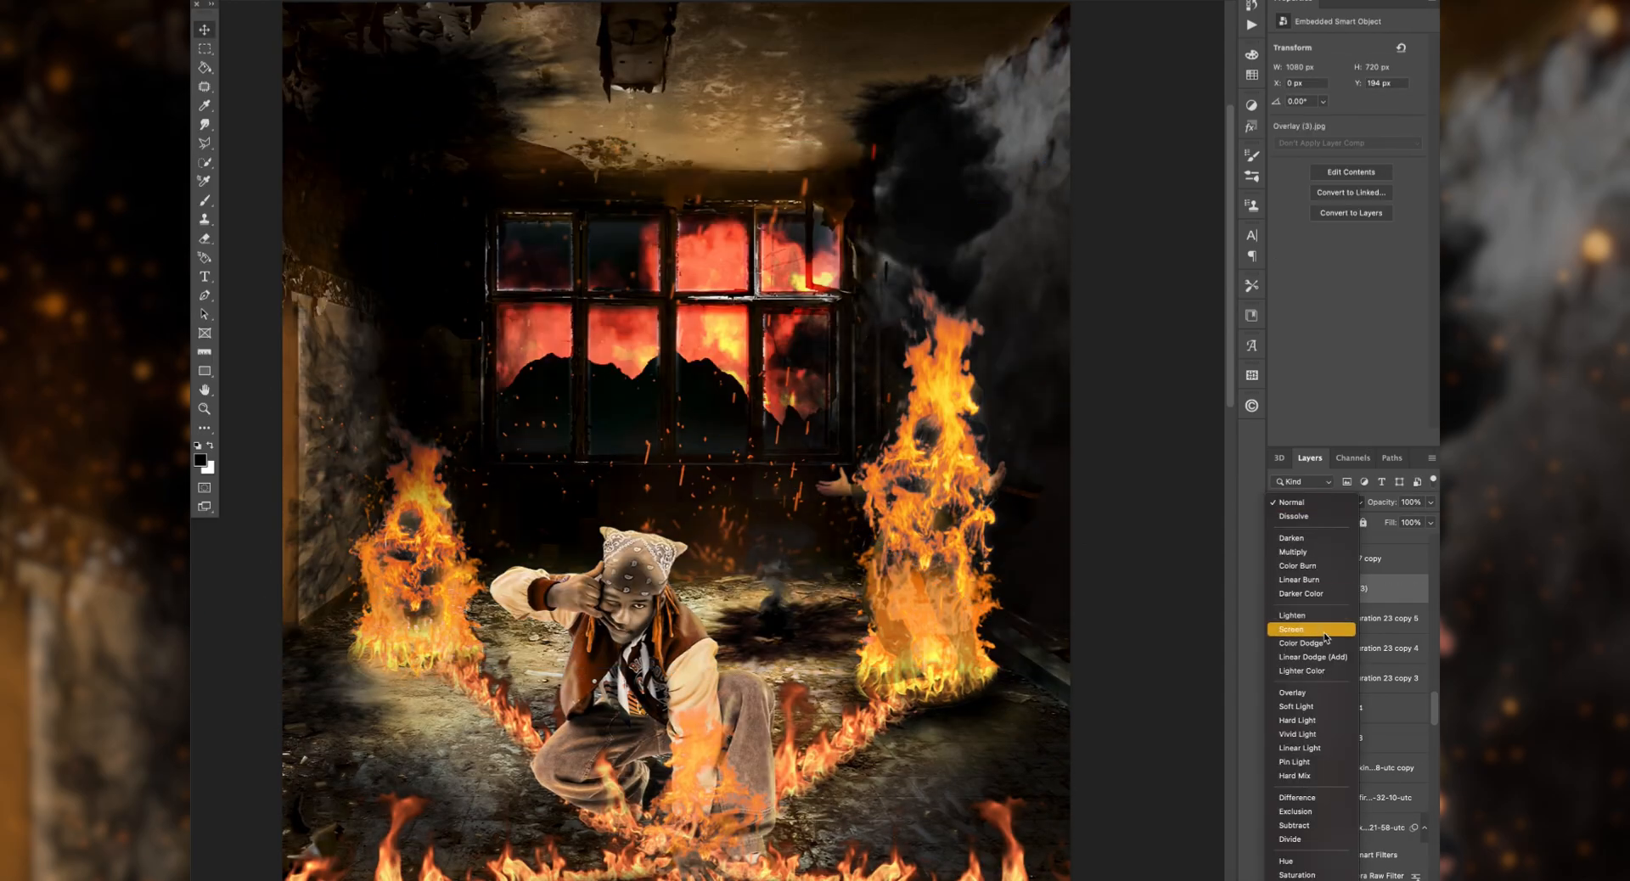
pyautogui.click(1302, 630)
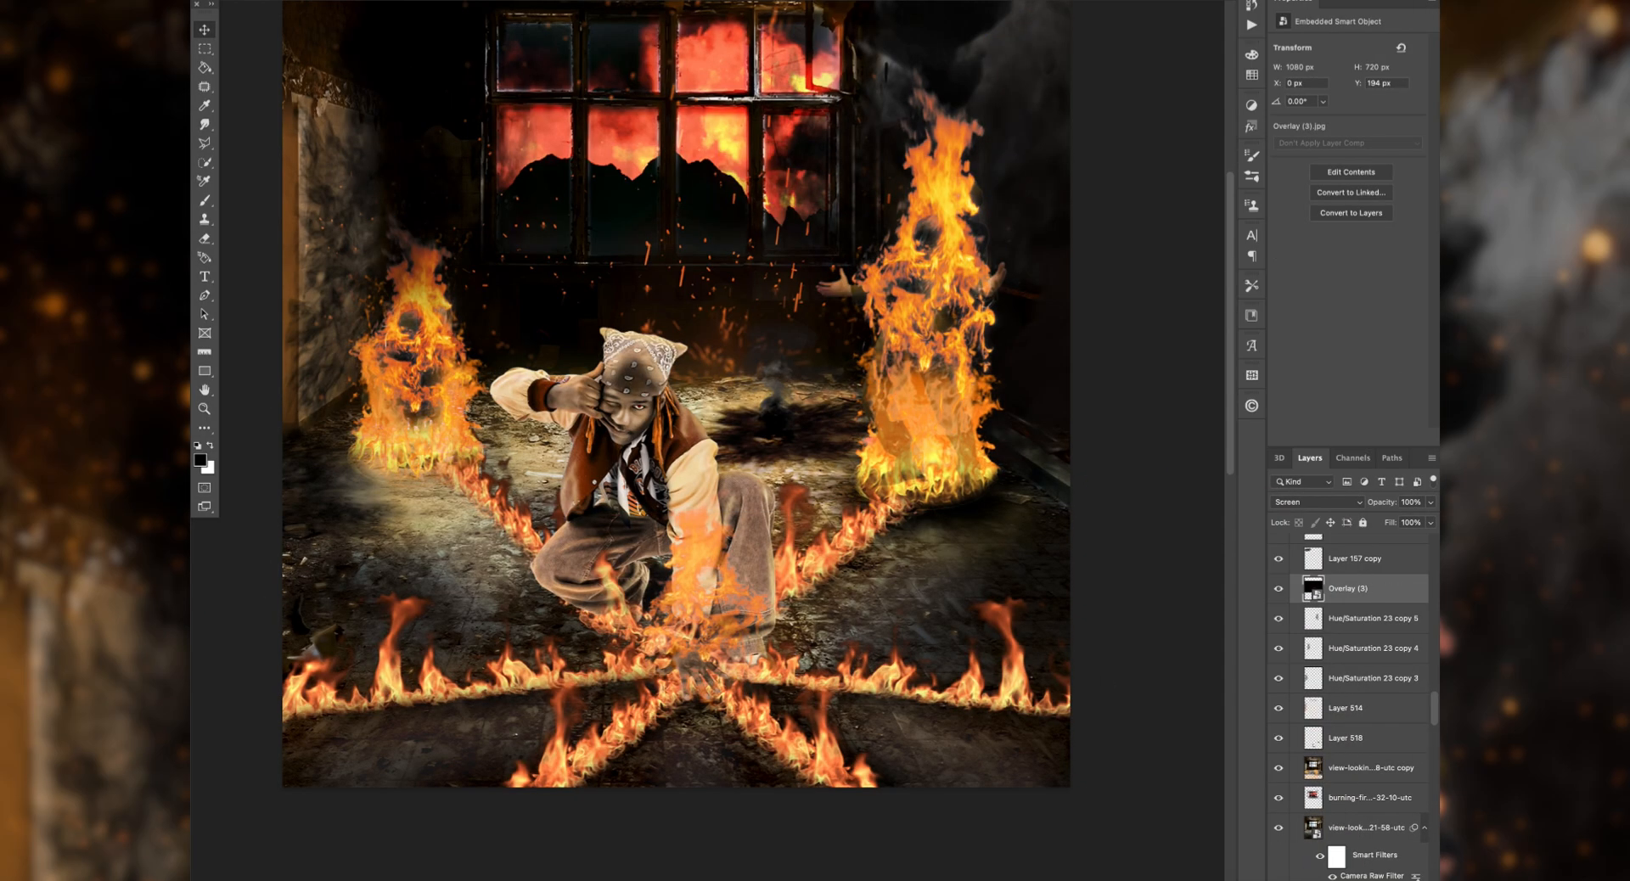
# Step: Place the OpticsPlus embers glow at 1080 × 1080 px on top, duplicate it and set the lower layer to Screen
pyautogui.hotkey('ctrl', 't')
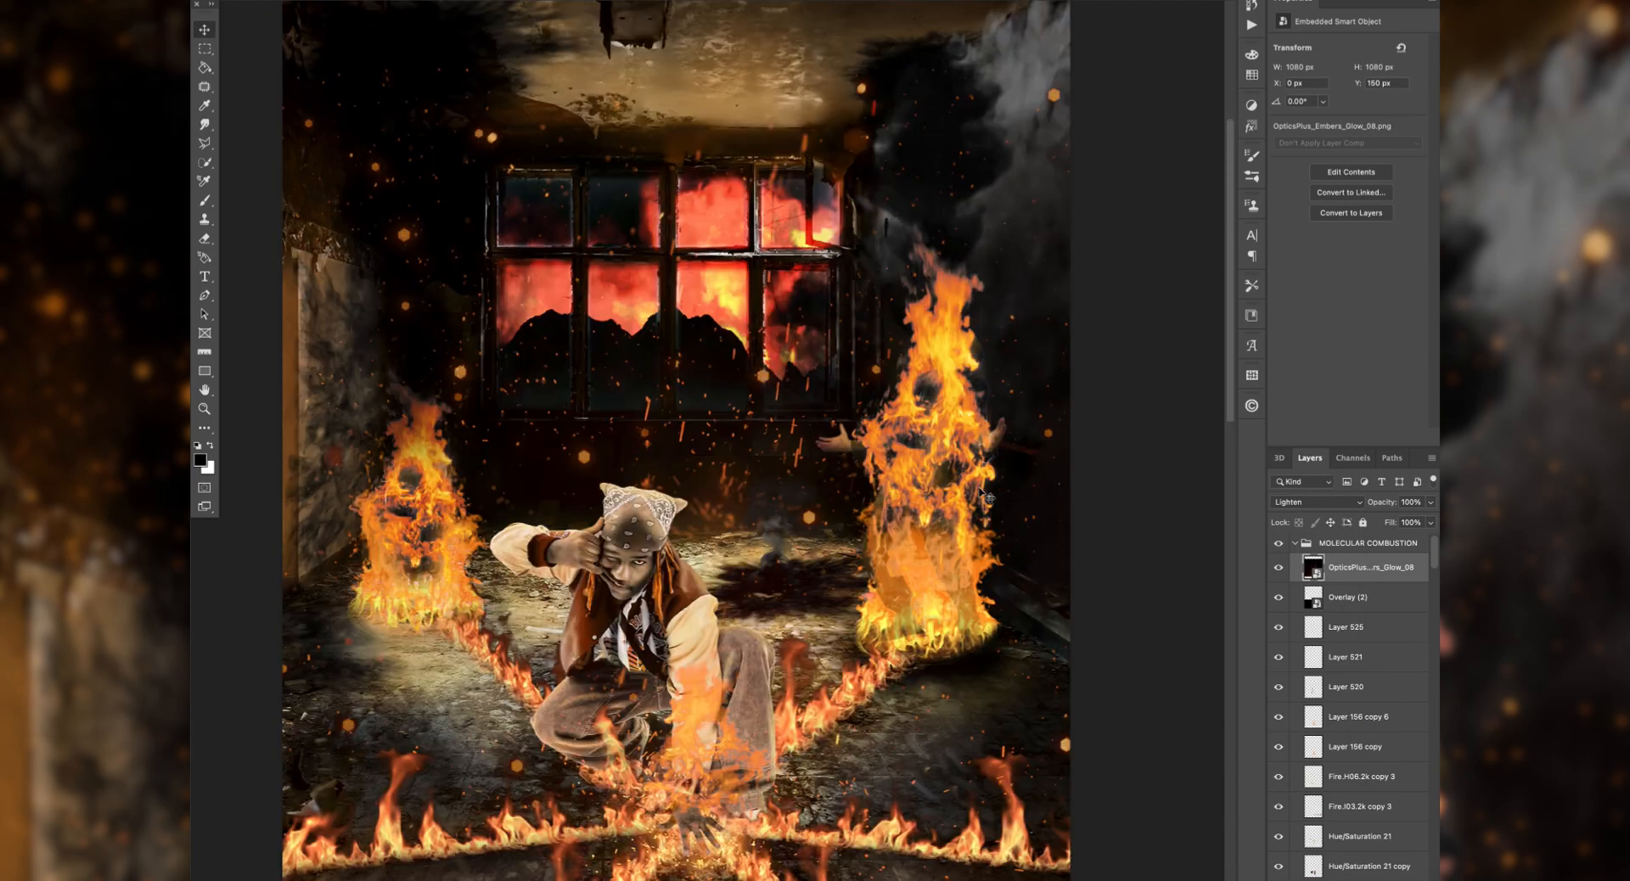
pyautogui.click(1368, 595)
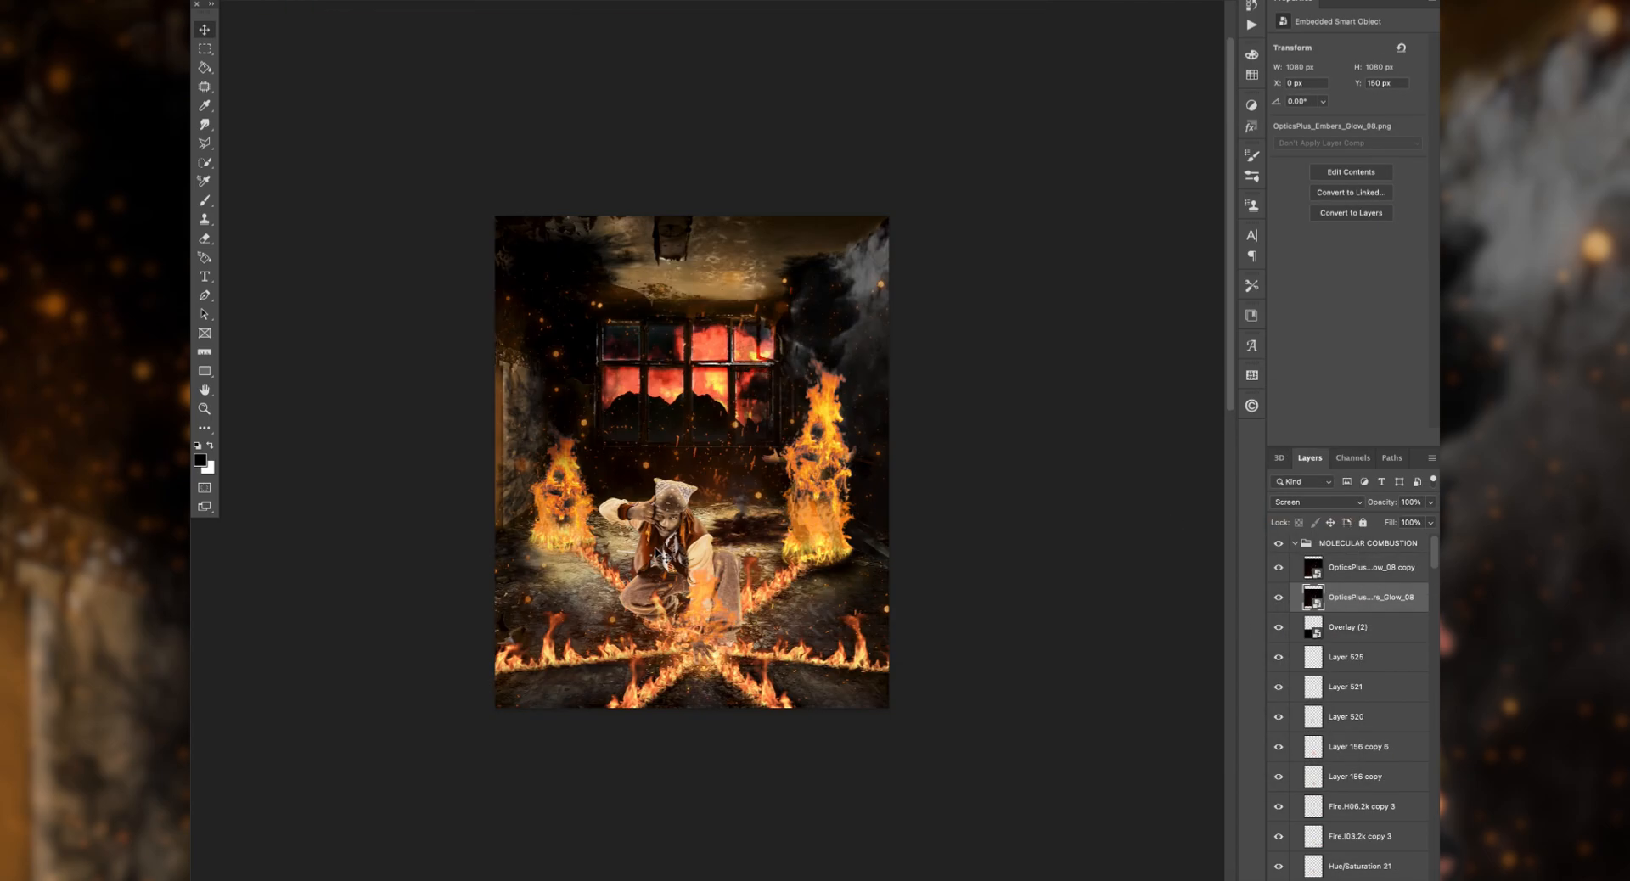